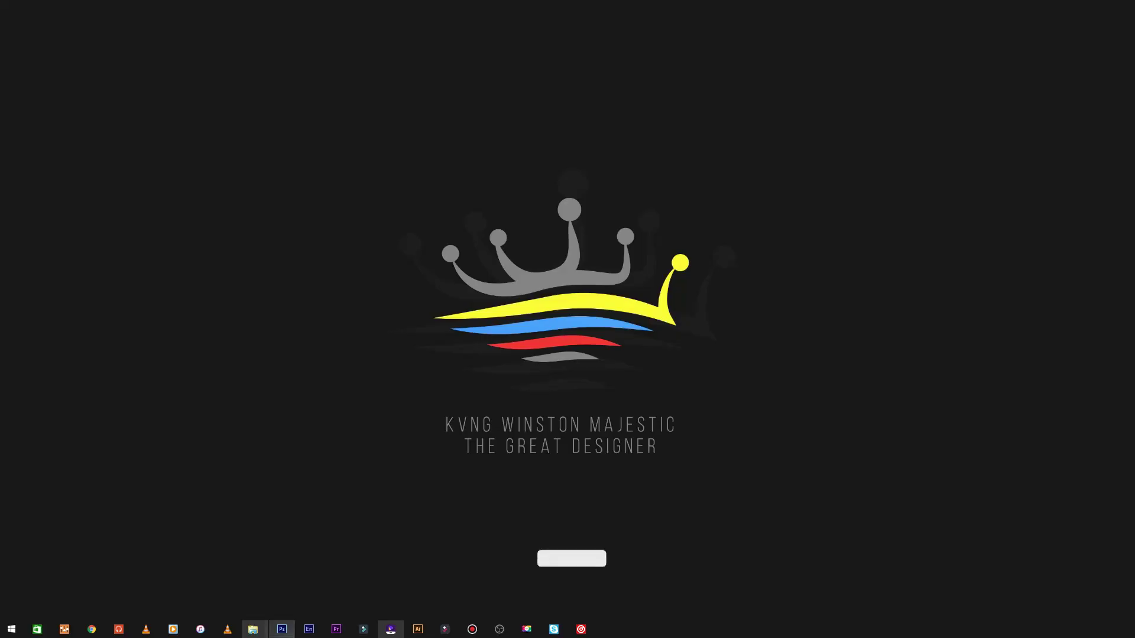
# Refresh the Windows desktop from its right-click menu.
pyautogui.rightClick(468, 360)
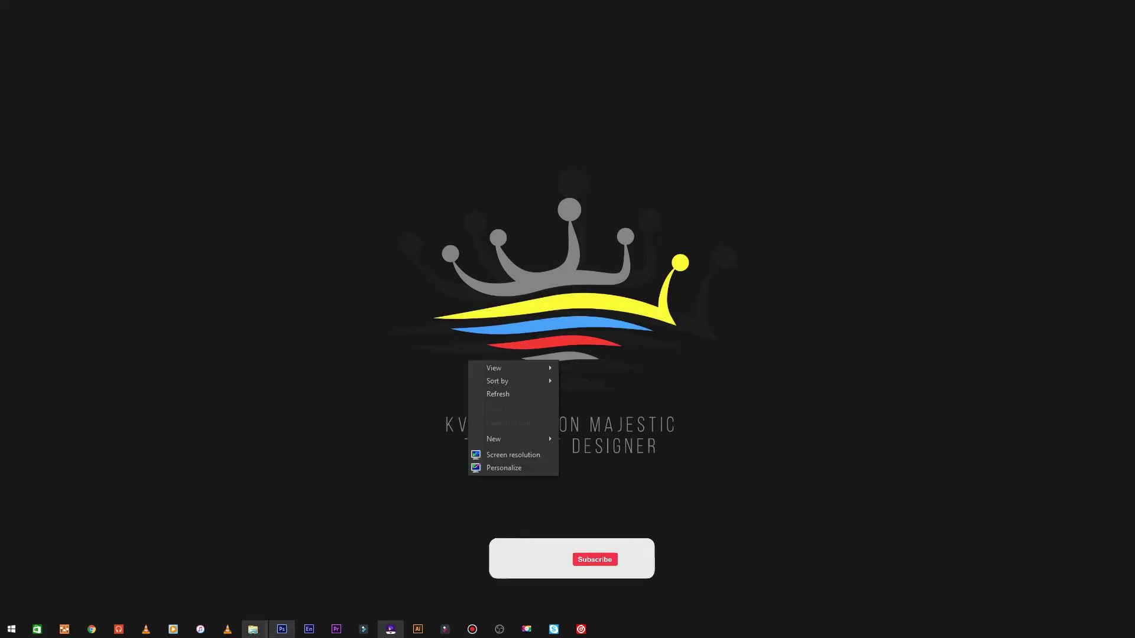
pyautogui.click(498, 393)
pyautogui.rightClick(514, 395)
pyautogui.click(544, 430)
pyautogui.rightClick(901, 197)
pyautogui.click(931, 230)
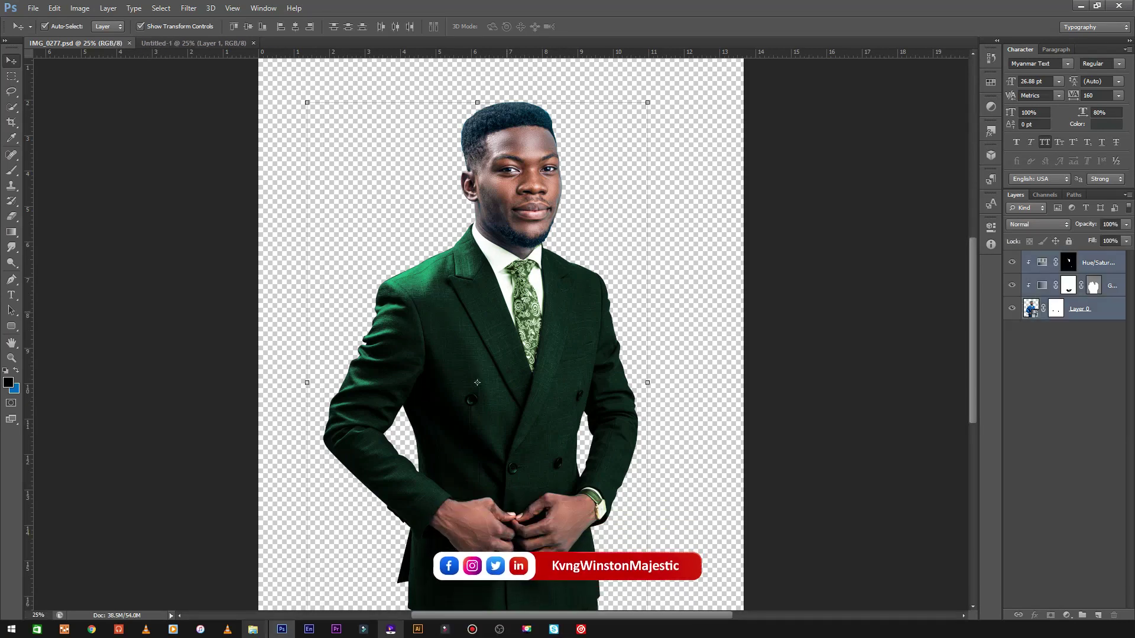
# Move the green-suited man into the Untitled-1 document and close IMG_0277.psd.
pyautogui.moveTo(526, 284)
pyautogui.mouseDown()
pyautogui.moveTo(175, 34)
pyautogui.moveTo(168, 3)
pyautogui.mouseUp()
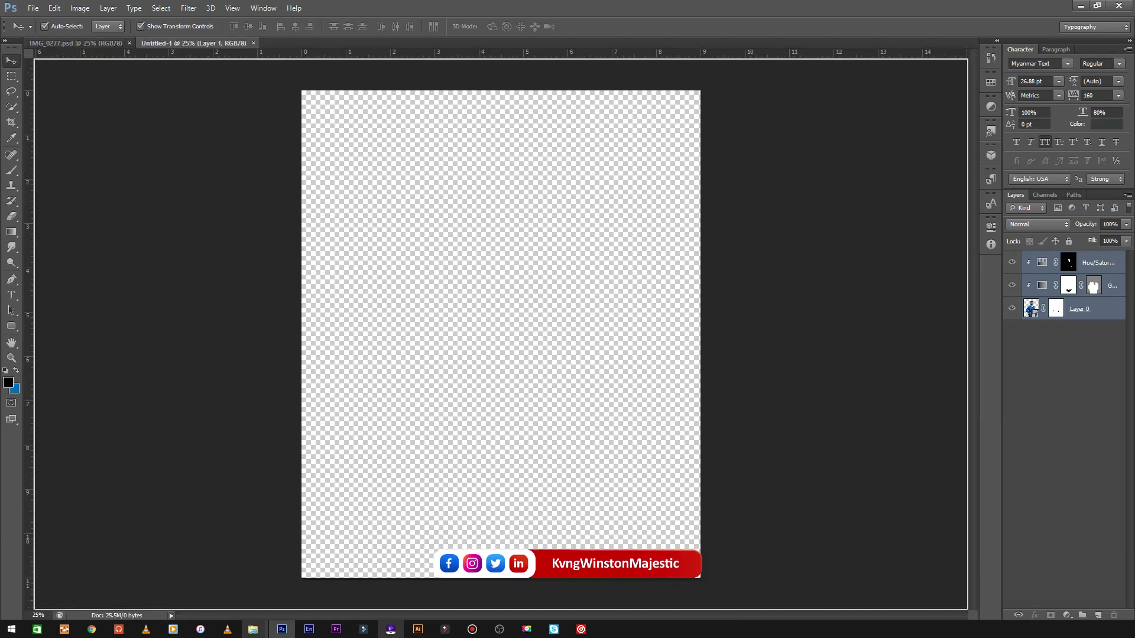
pyautogui.moveTo(975, 49); pyautogui.dragTo(491, 335)
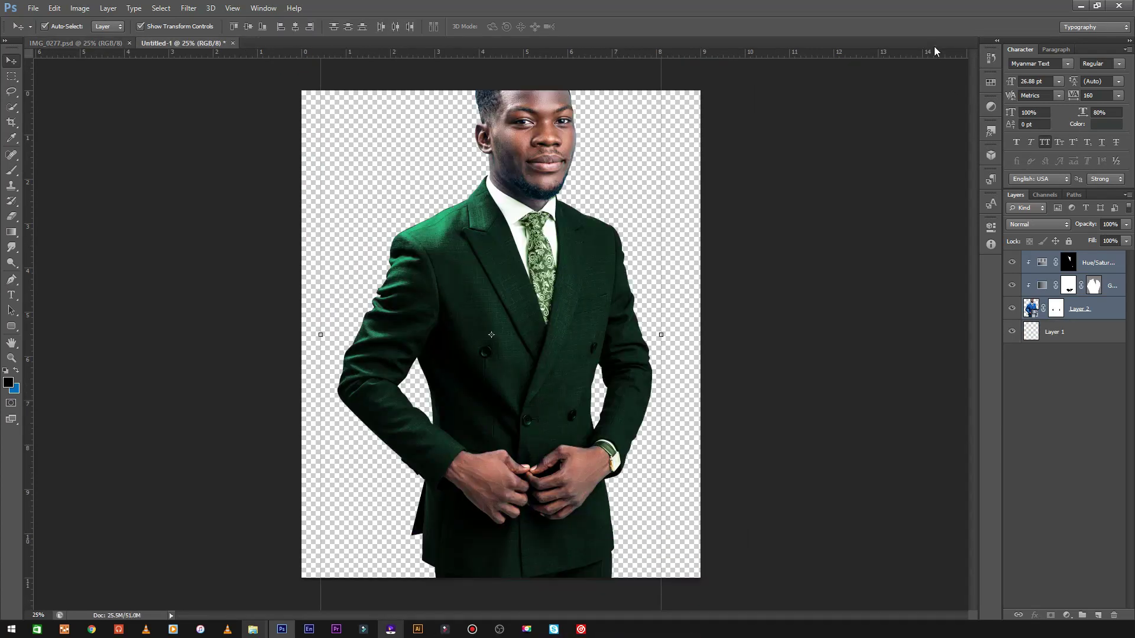
pyautogui.click(129, 43)
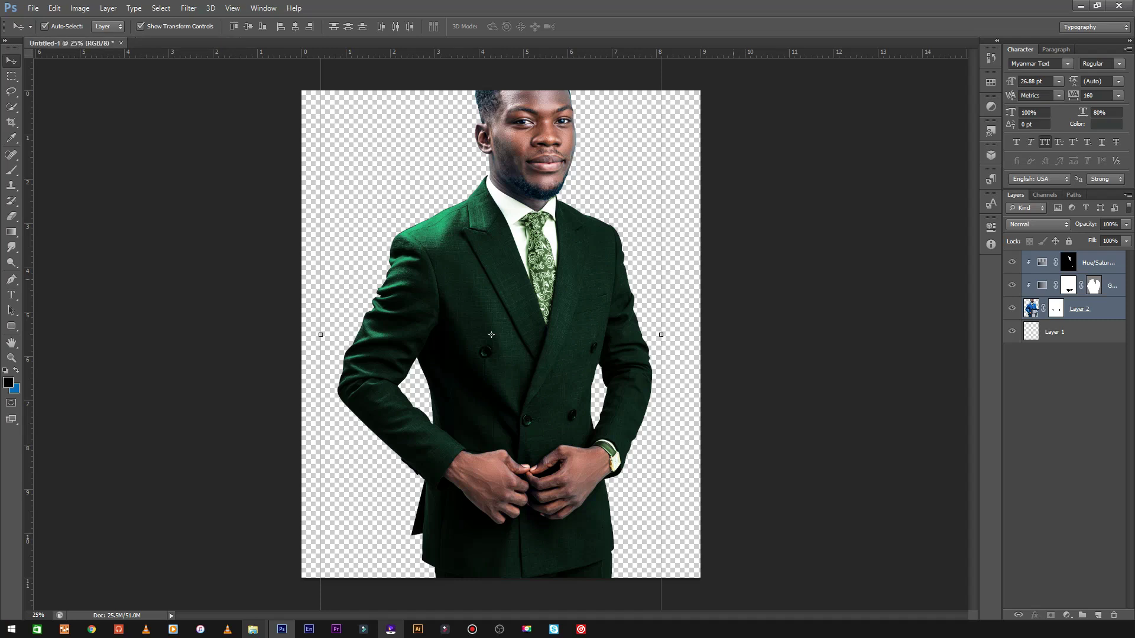
# Save the new document as poste242.psd in the YouTube-Tutorials folder.
pyautogui.hotkey('ctrl', 's')
pyautogui.scroll(-5, 580, 245)
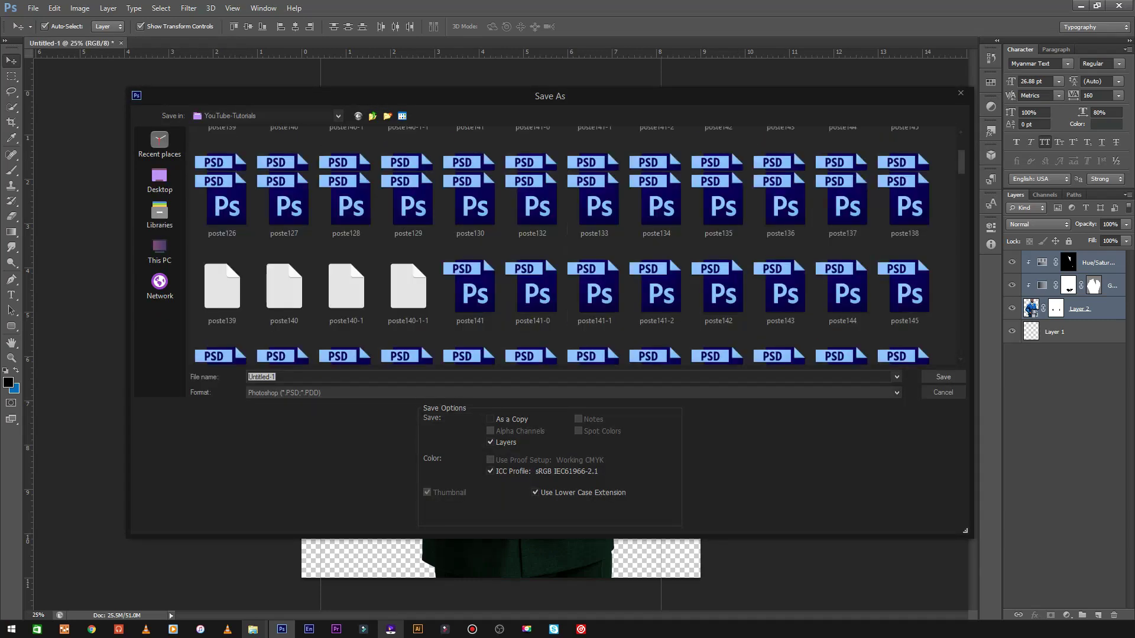
pyautogui.scroll(-5, 580, 245)
pyautogui.scroll(-5, 580, 245)
pyautogui.click(719, 228)
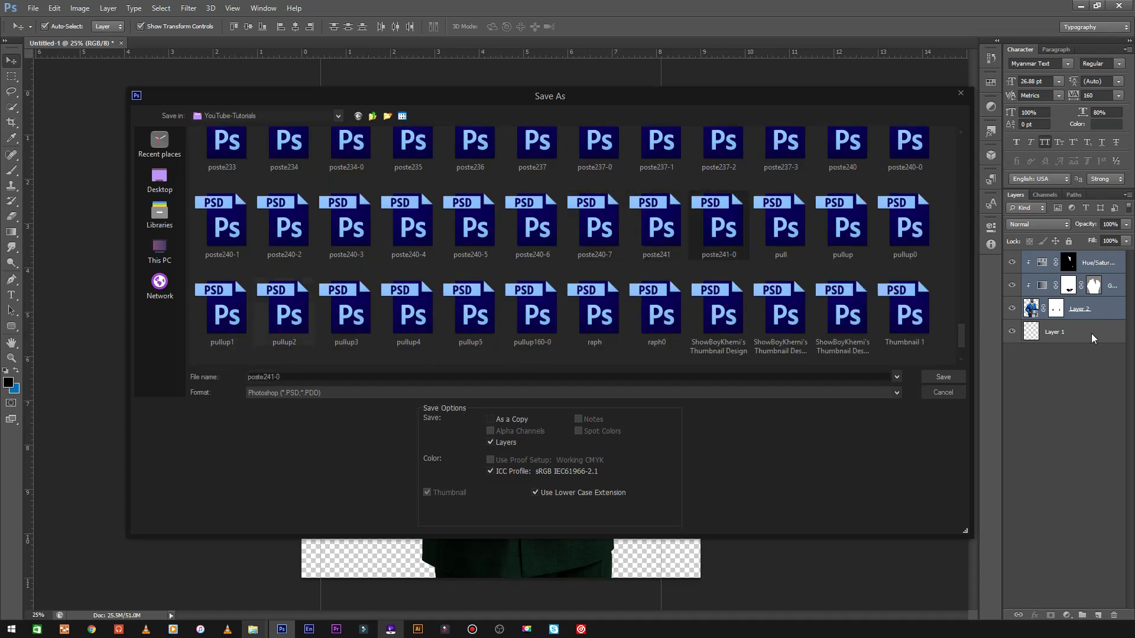
pyautogui.press('BackSpace')
pyautogui.press('BackSpace')
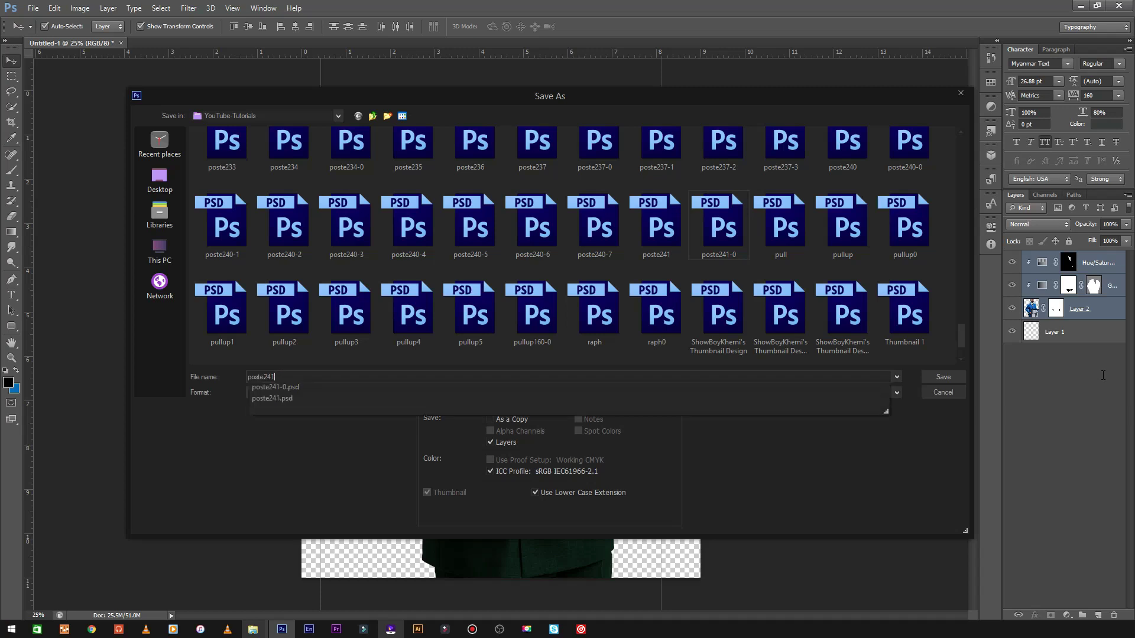
pyautogui.press('BackSpace')
pyautogui.write('2')
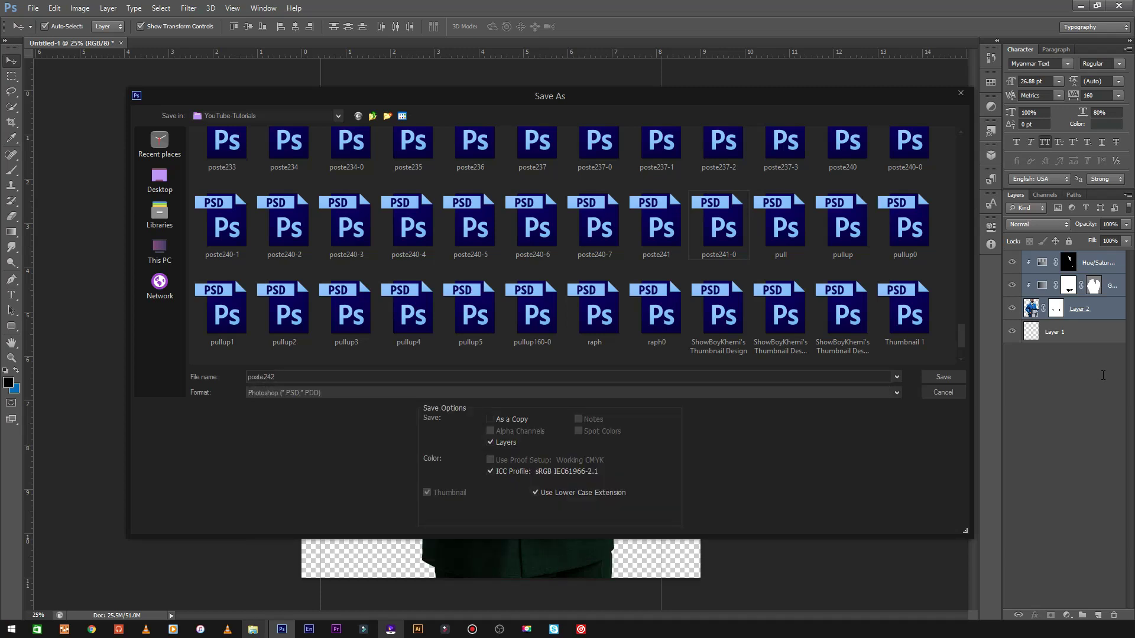
pyautogui.press('Return')
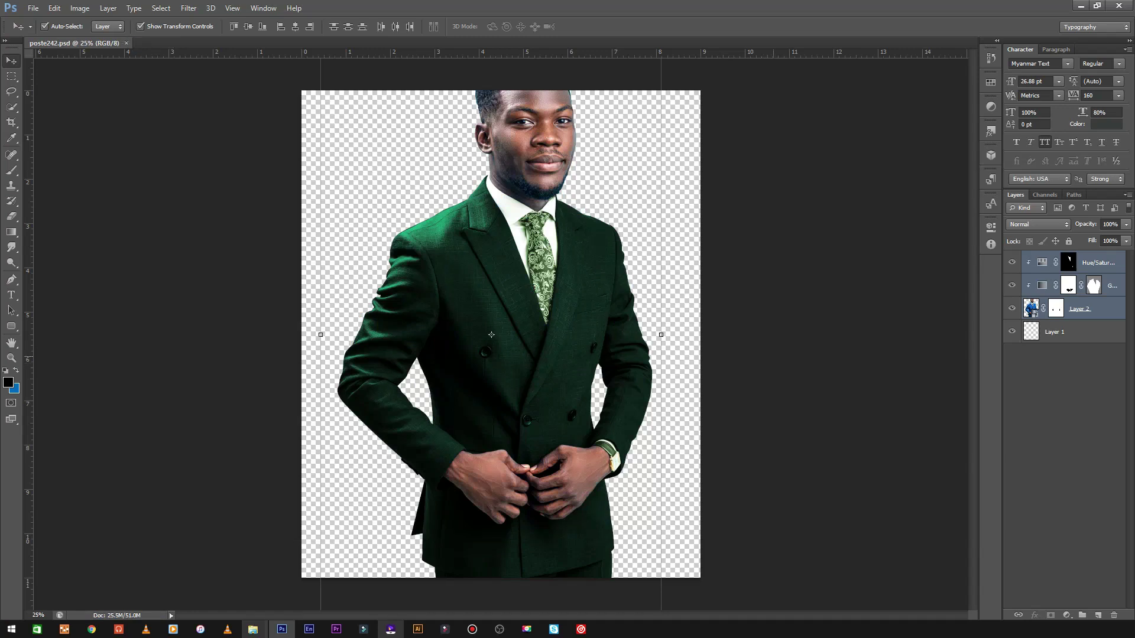
# Shift the man and his adjustment layers toward the left edge of the canvas.
pyautogui.hotkey('ctrl', 'd')
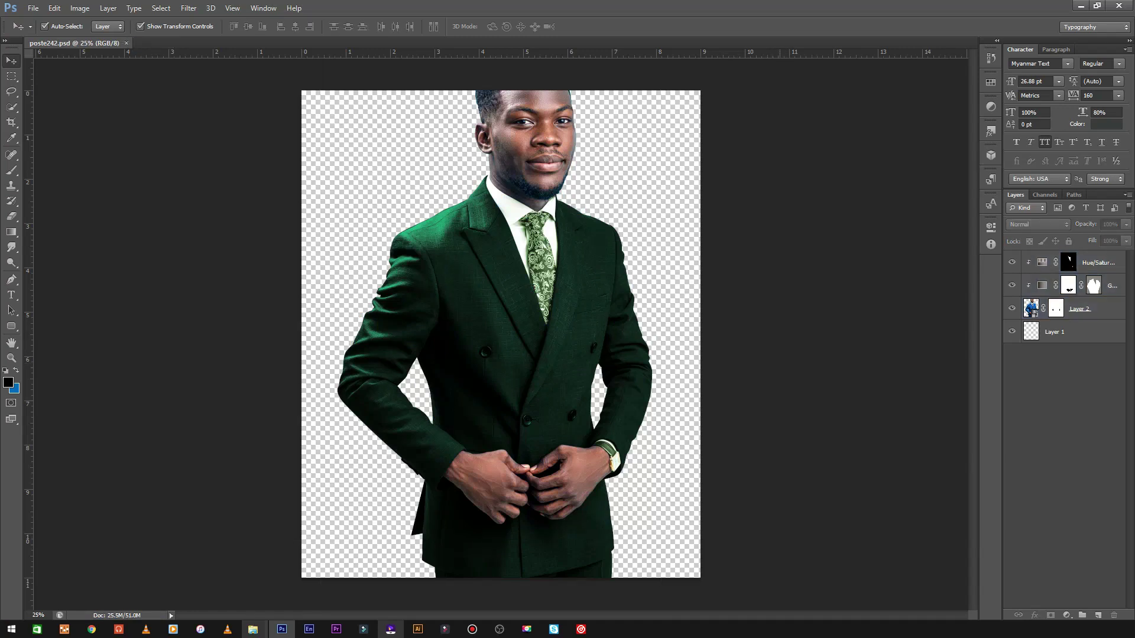
pyautogui.moveTo(726, 541); pyautogui.dragTo(464, 92)
pyautogui.moveTo(547, 105)
pyautogui.mouseDown()
pyautogui.moveTo(489, 114)
pyautogui.moveTo(473, 150)
pyautogui.moveTo(465, 105)
pyautogui.mouseUp()
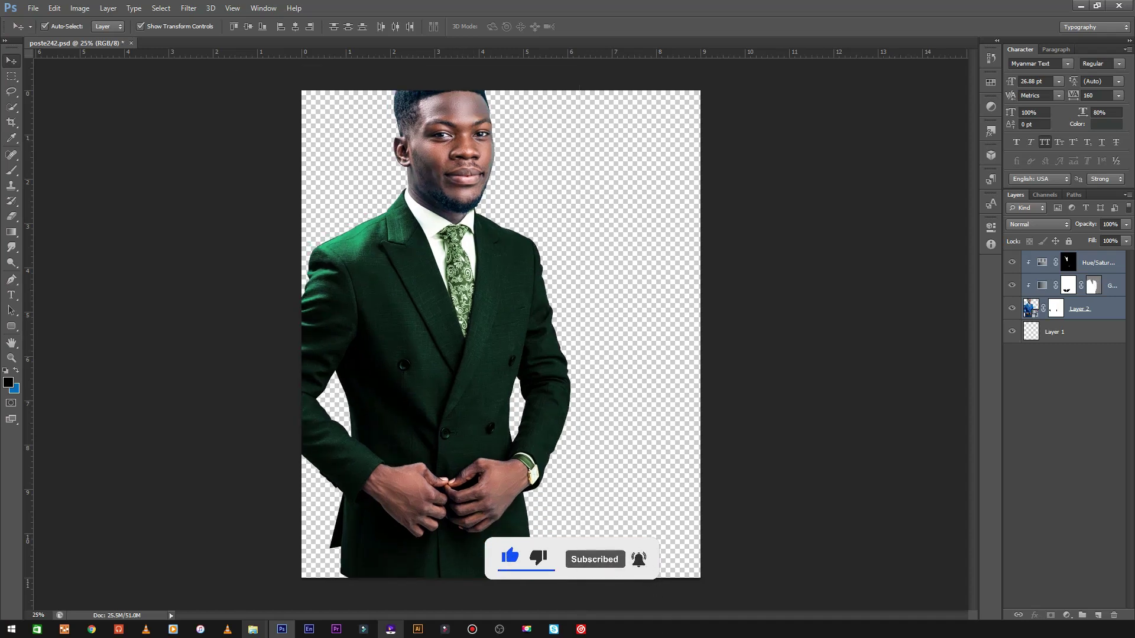
pyautogui.click(465, 105)
pyautogui.click(1055, 332)
pyautogui.click(1067, 616)
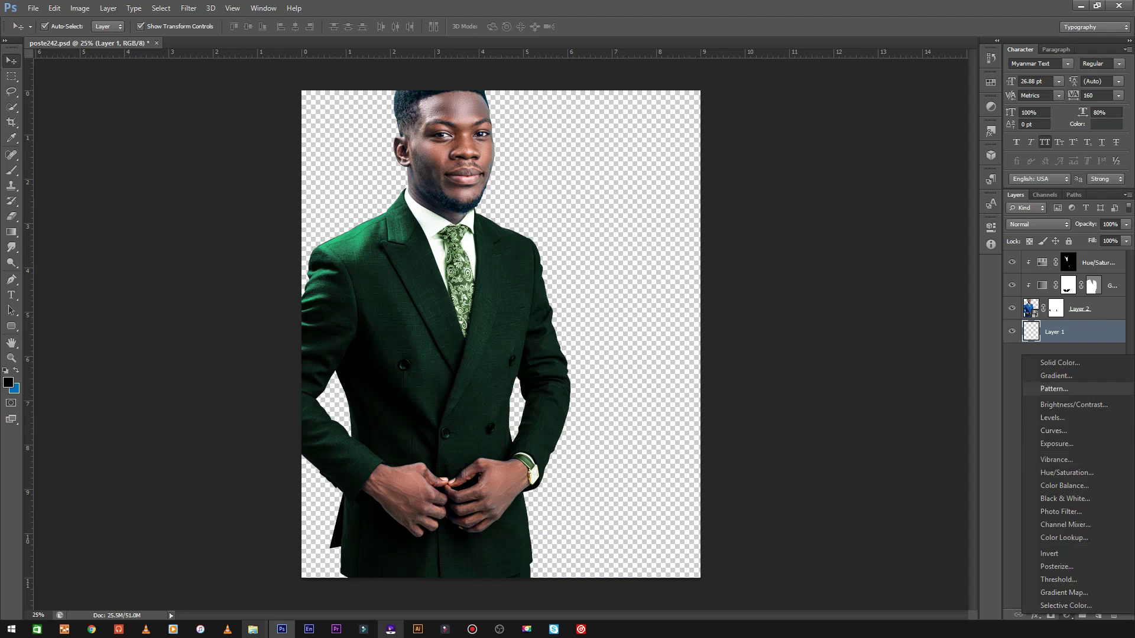
# Add a white Solid Color fill layer behind the man.
pyautogui.click(1060, 363)
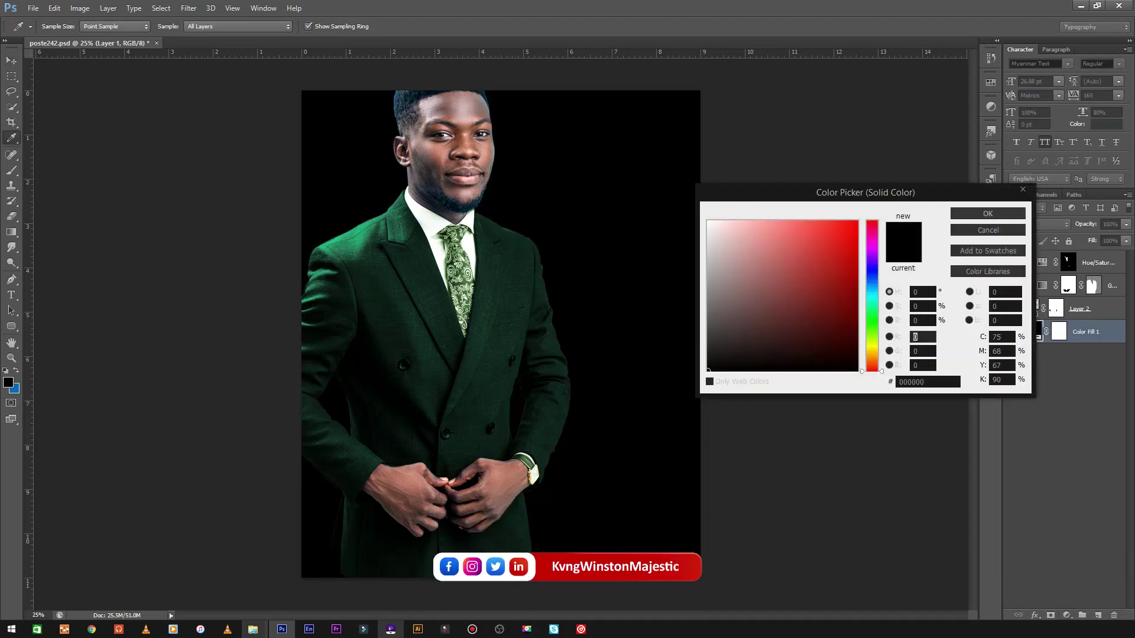
pyautogui.press('Return')
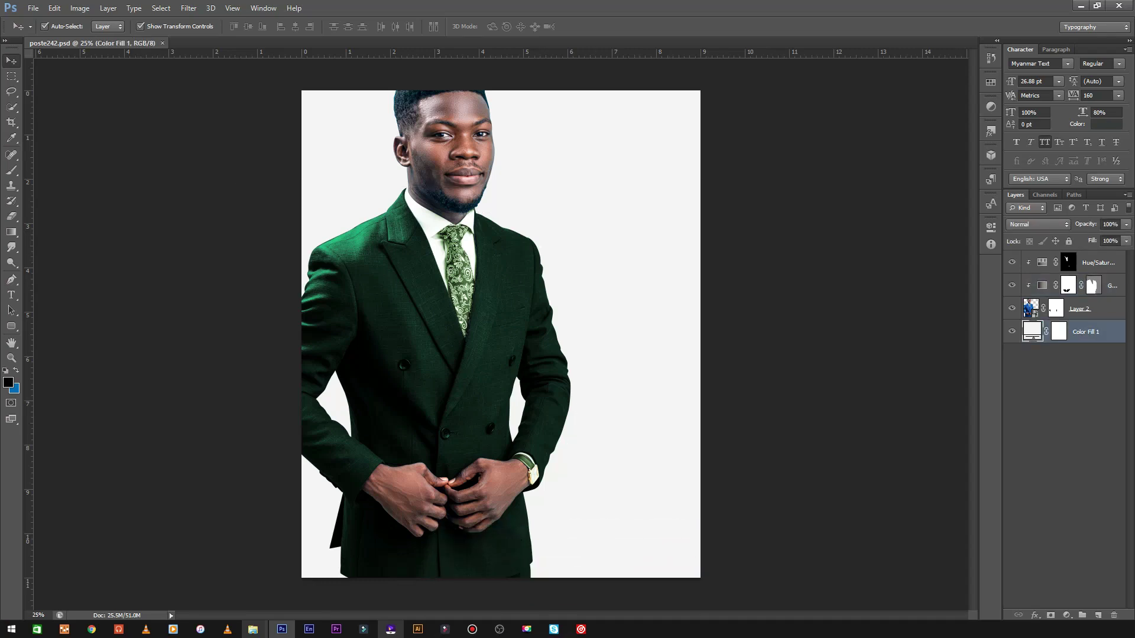
pyautogui.click(1034, 615)
pyautogui.click(1058, 568)
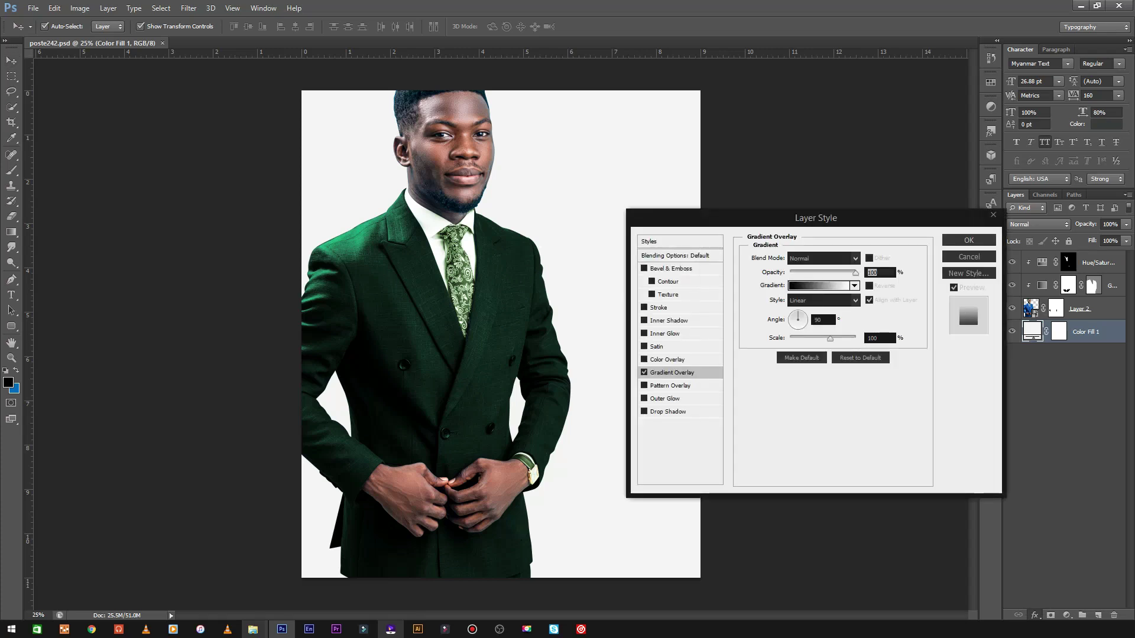
# Give the fill a reversed radial green Gradient Overlay at 115% scale.
pyautogui.click(819, 285)
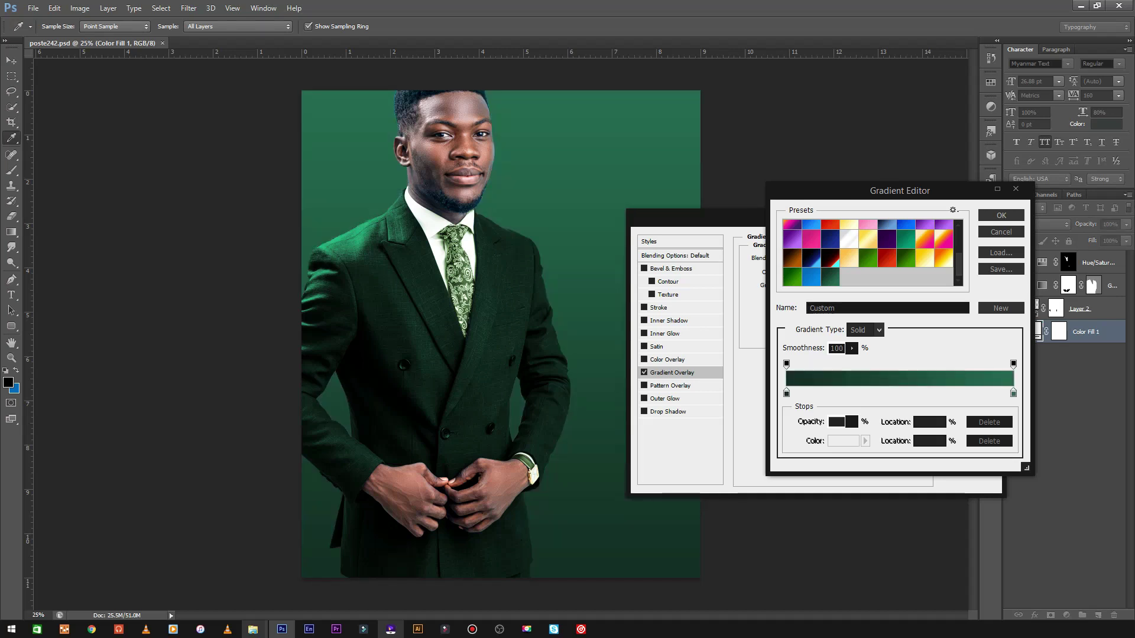
pyautogui.click(1002, 215)
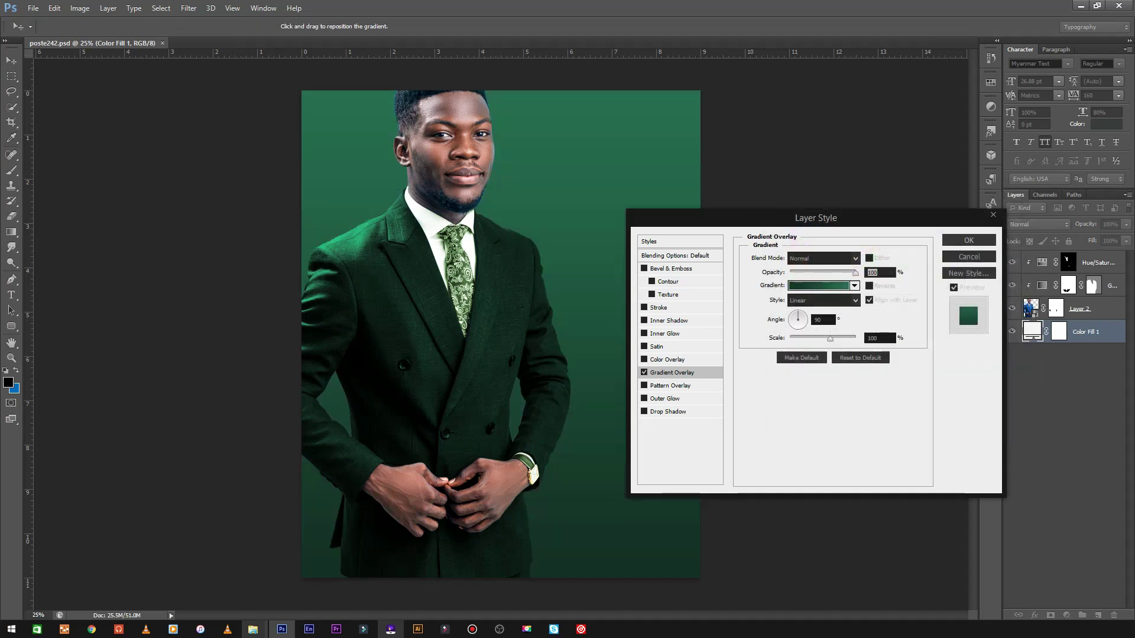
pyautogui.click(823, 300)
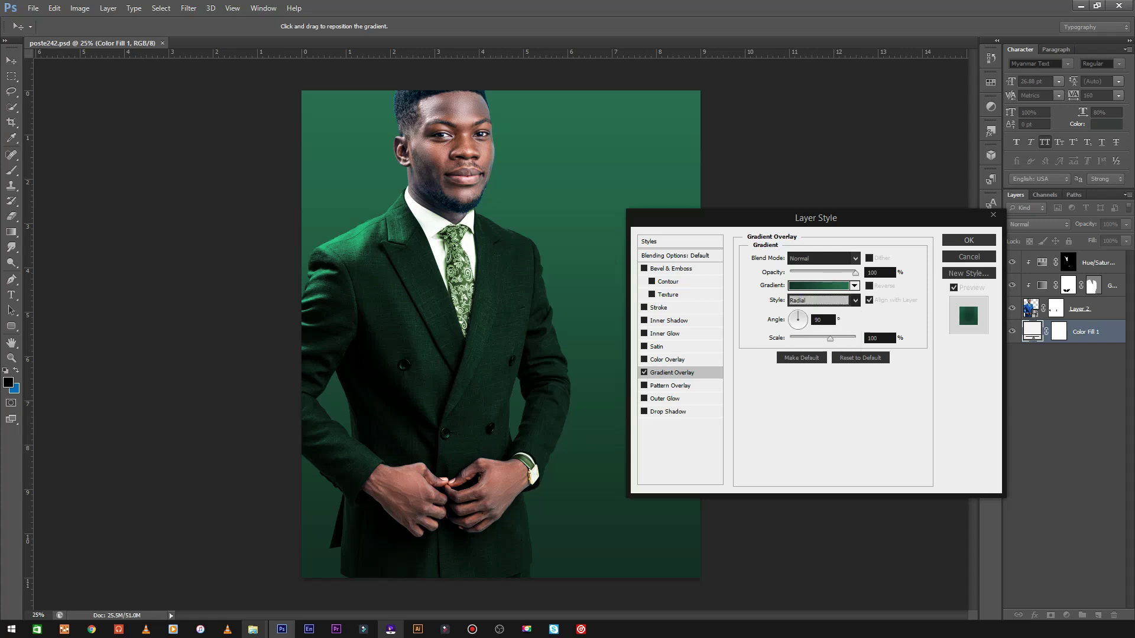
pyautogui.click(823, 322)
pyautogui.hotkey('alt', 'r')
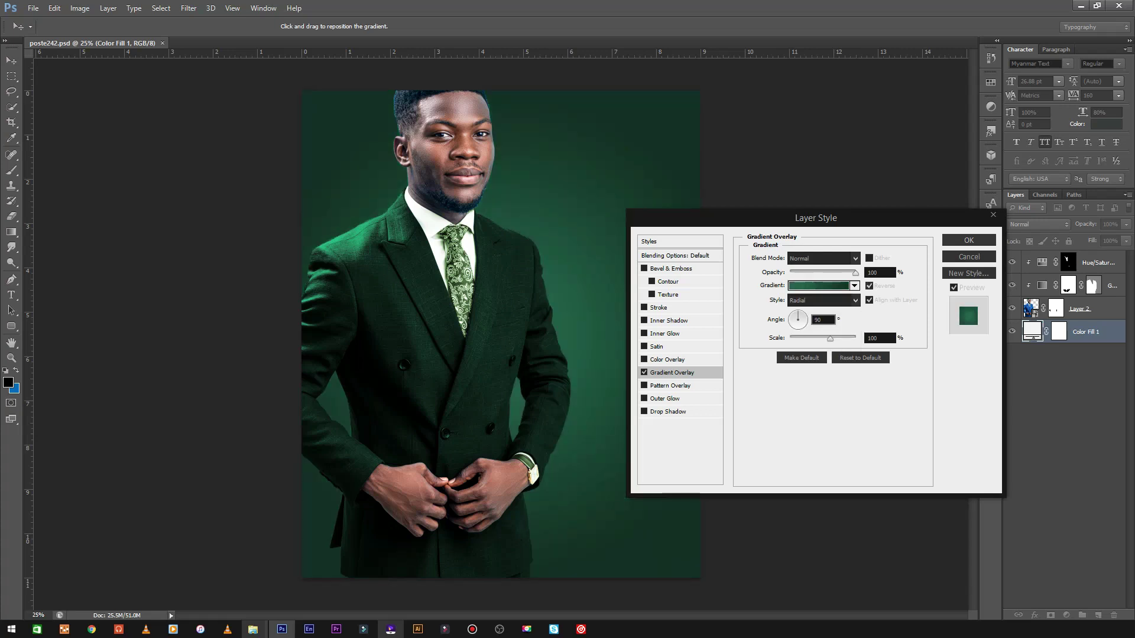
pyautogui.moveTo(830, 338); pyautogui.dragTo(847, 338)
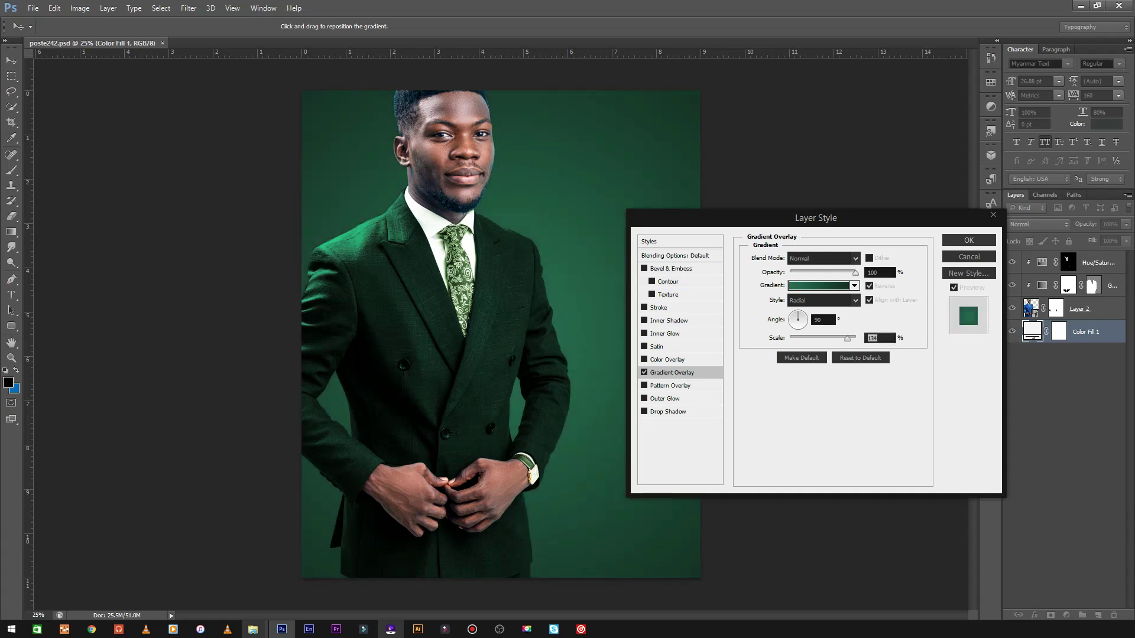
pyautogui.press('Return')
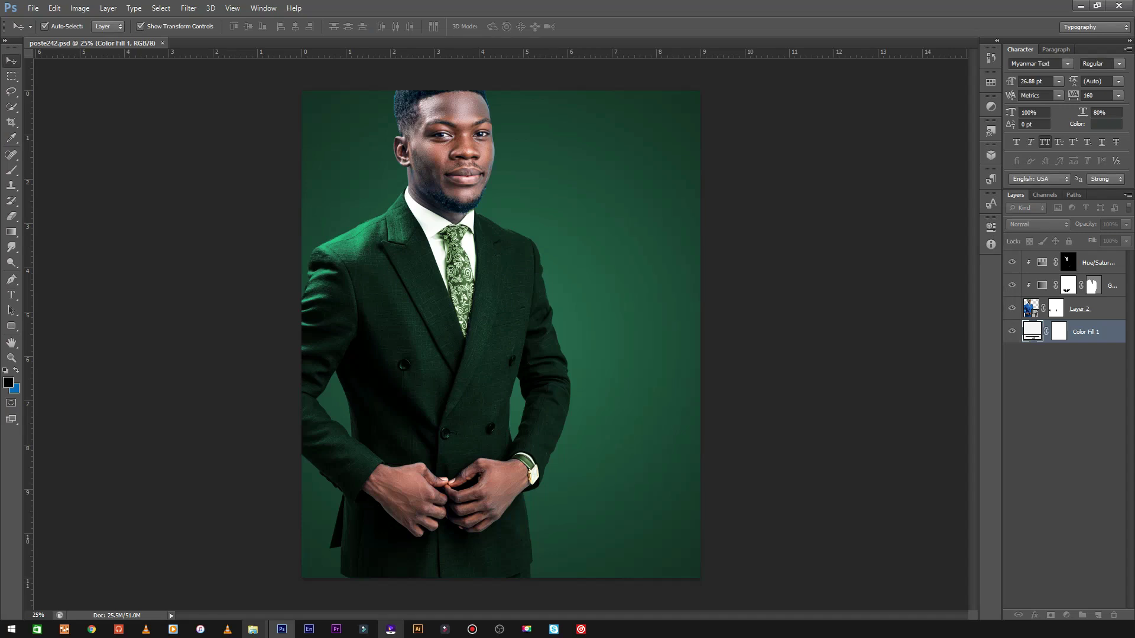
pyautogui.click(1098, 263)
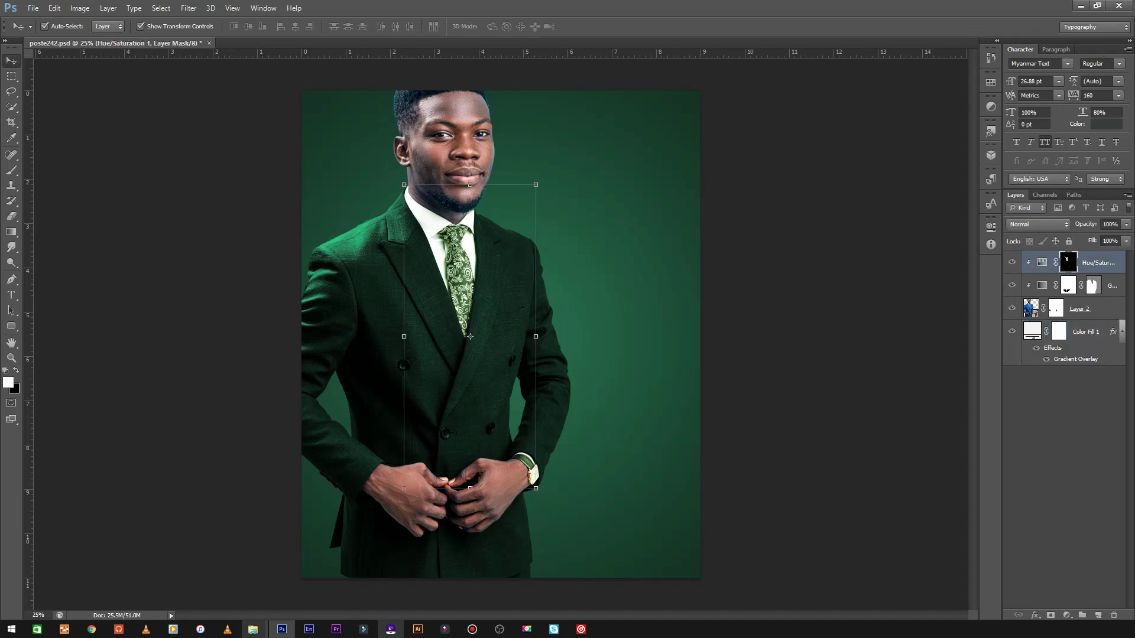
# Add a green-colorized Hue/Saturation layer at the top, its mask inverted to black.
pyautogui.click(1099, 285)
pyautogui.click(1066, 616)
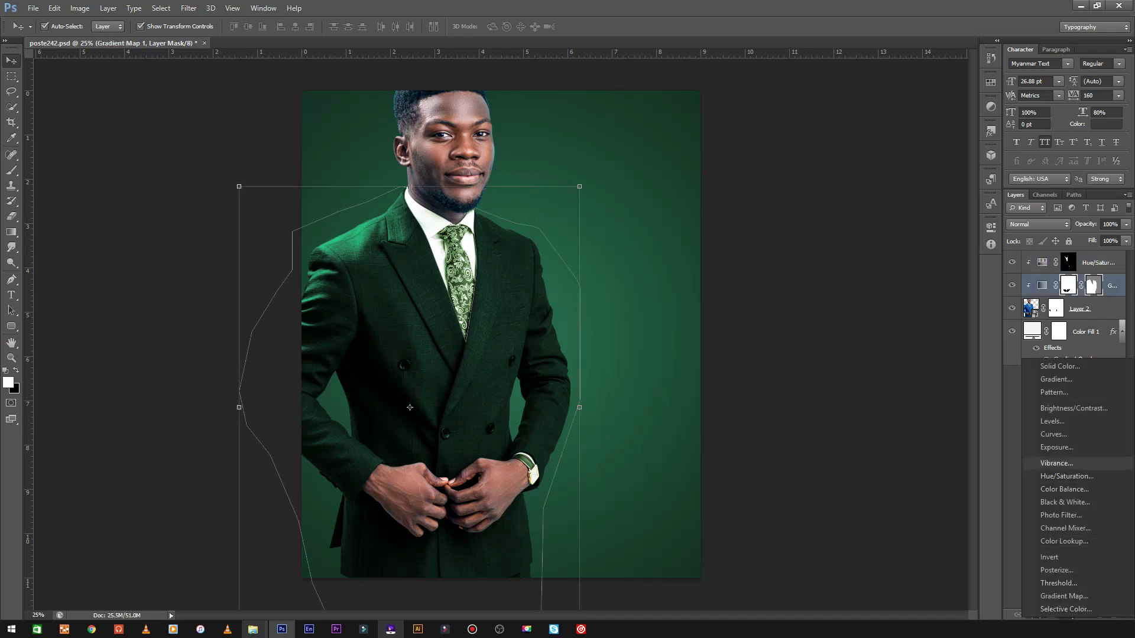
pyautogui.click(1068, 476)
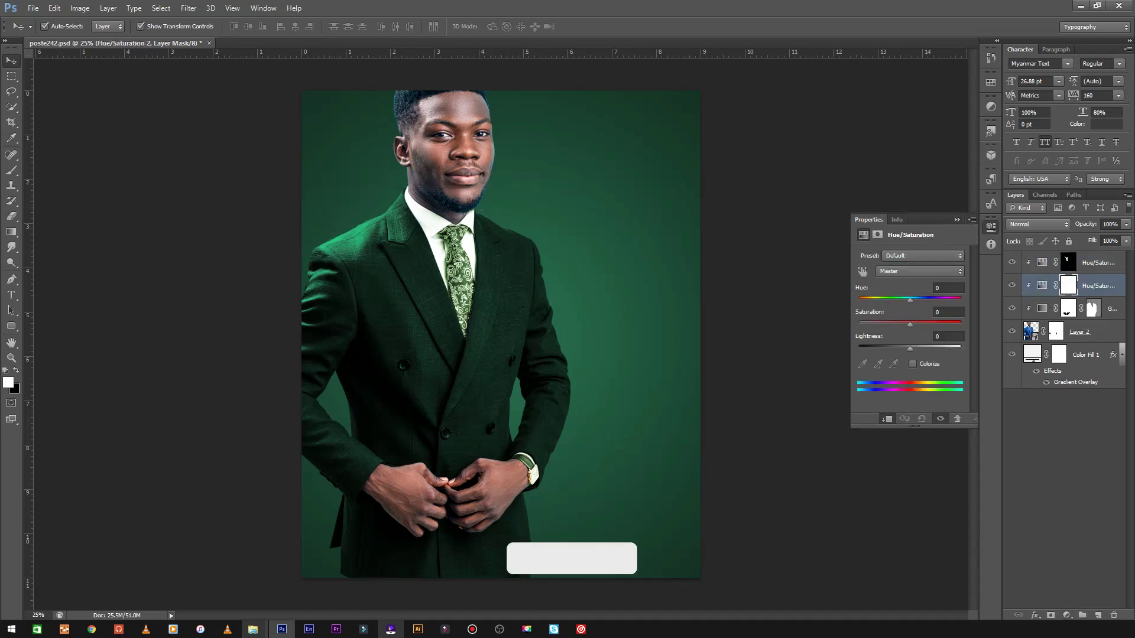
pyautogui.hotkey('ctrl', ']')
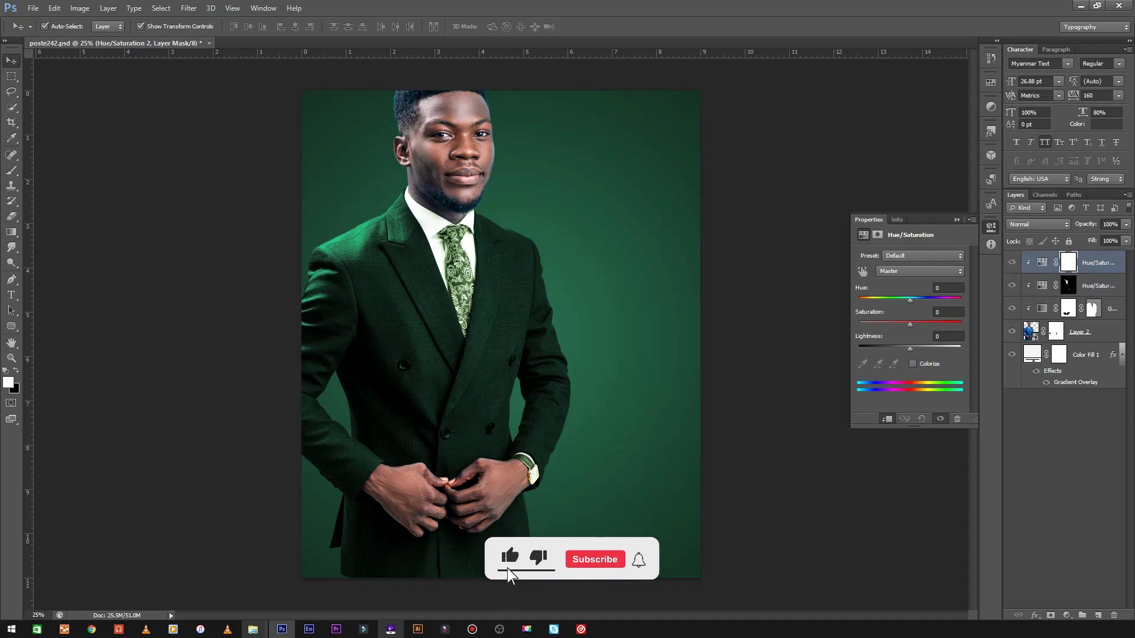
pyautogui.click(913, 364)
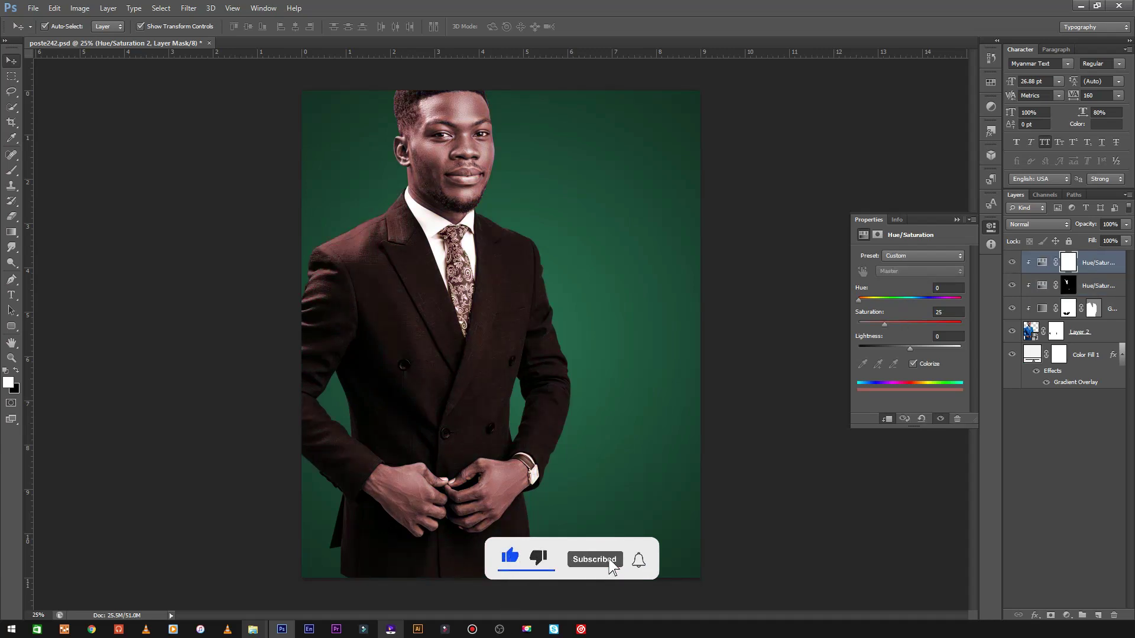
pyautogui.moveTo(859, 300); pyautogui.dragTo(890, 300)
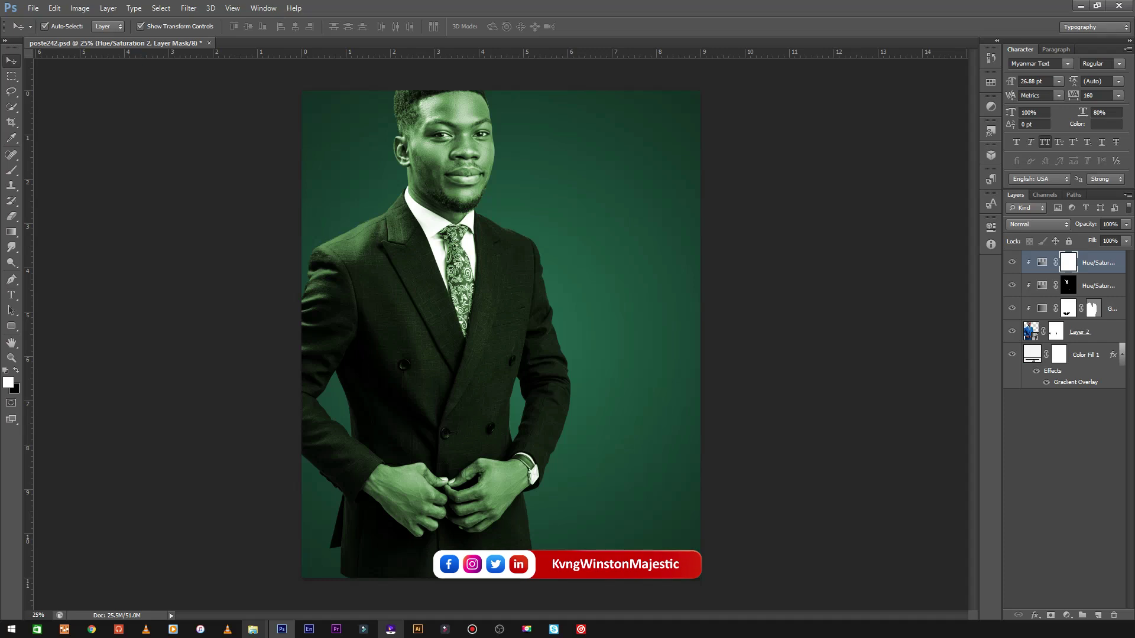
pyautogui.hotkey('ctrl', 'i')
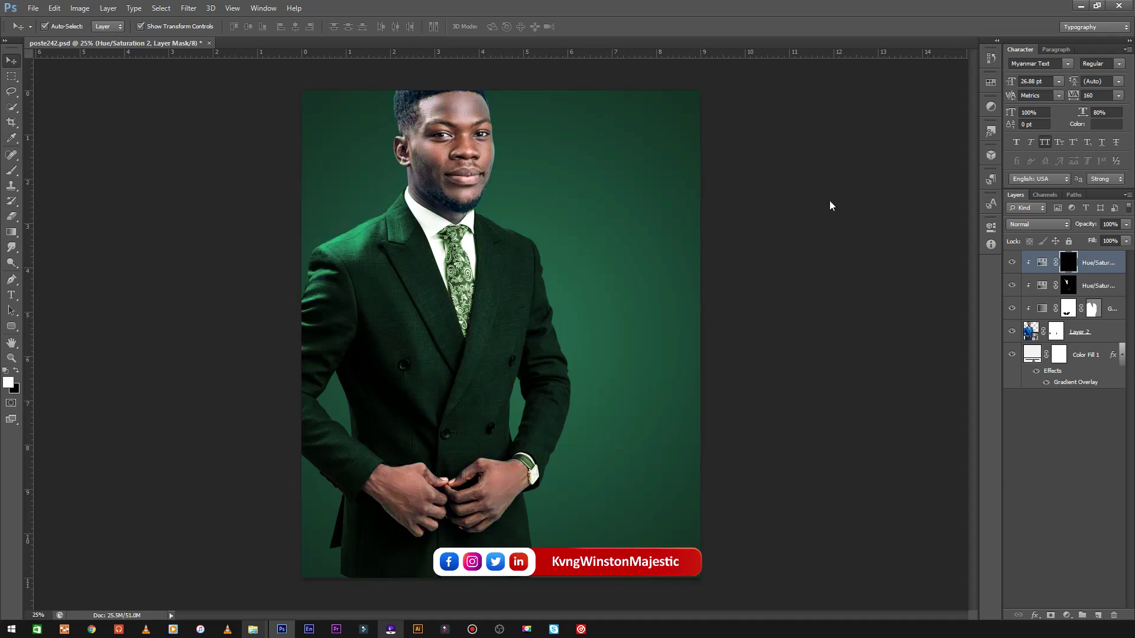
# Paint the top tint back onto the suit with a large soft brush, sparing the face.
pyautogui.press('e')
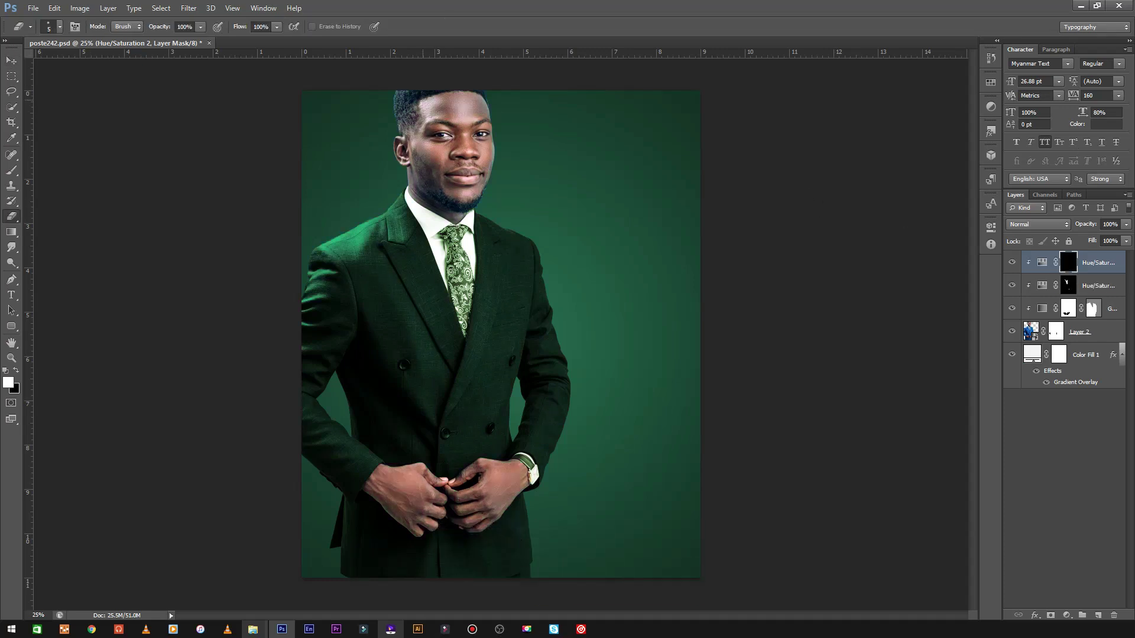
pyautogui.rightClick(428, 99)
pyautogui.moveTo(441, 126); pyautogui.dragTo(523, 127)
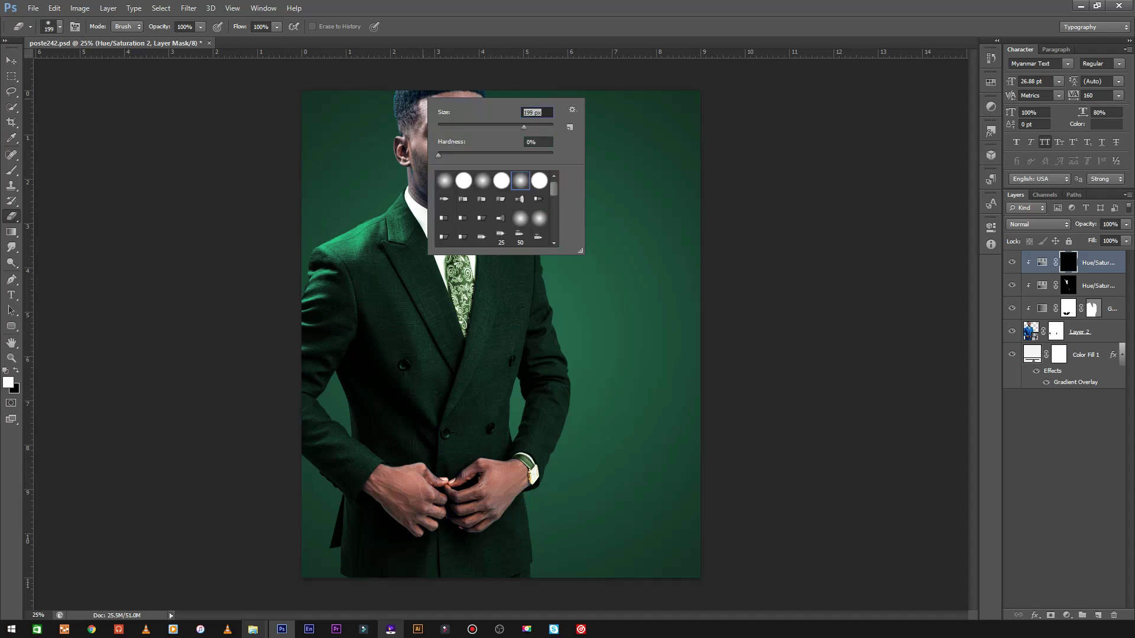
pyautogui.press('Return')
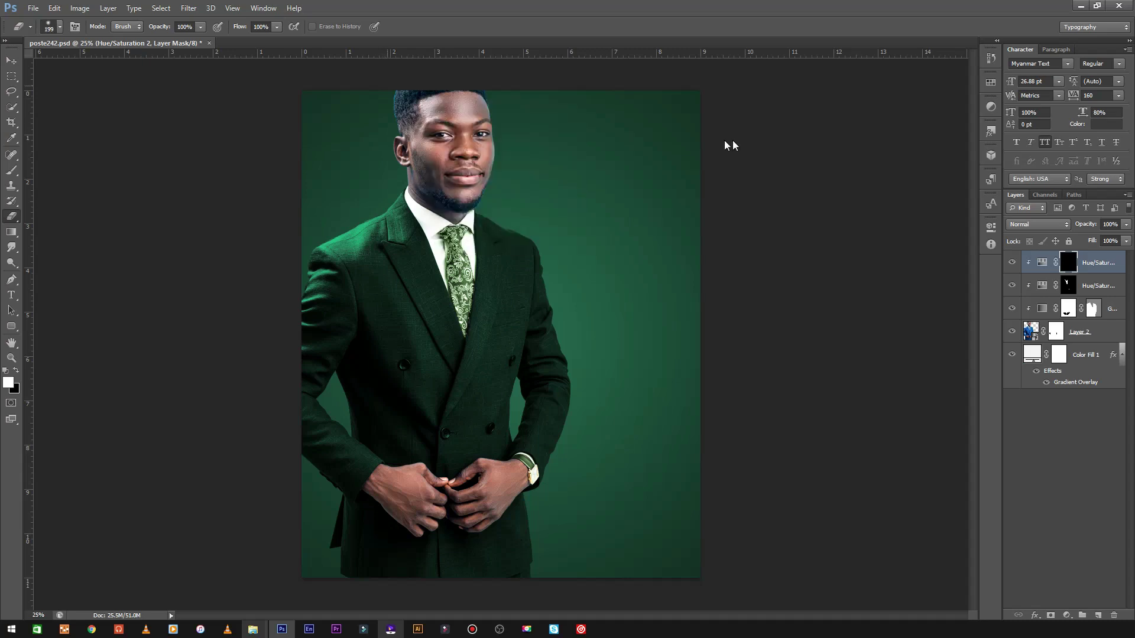
pyautogui.press('b')
pyautogui.rightClick(435, 118)
pyautogui.moveTo(449, 145); pyautogui.dragTo(505, 145)
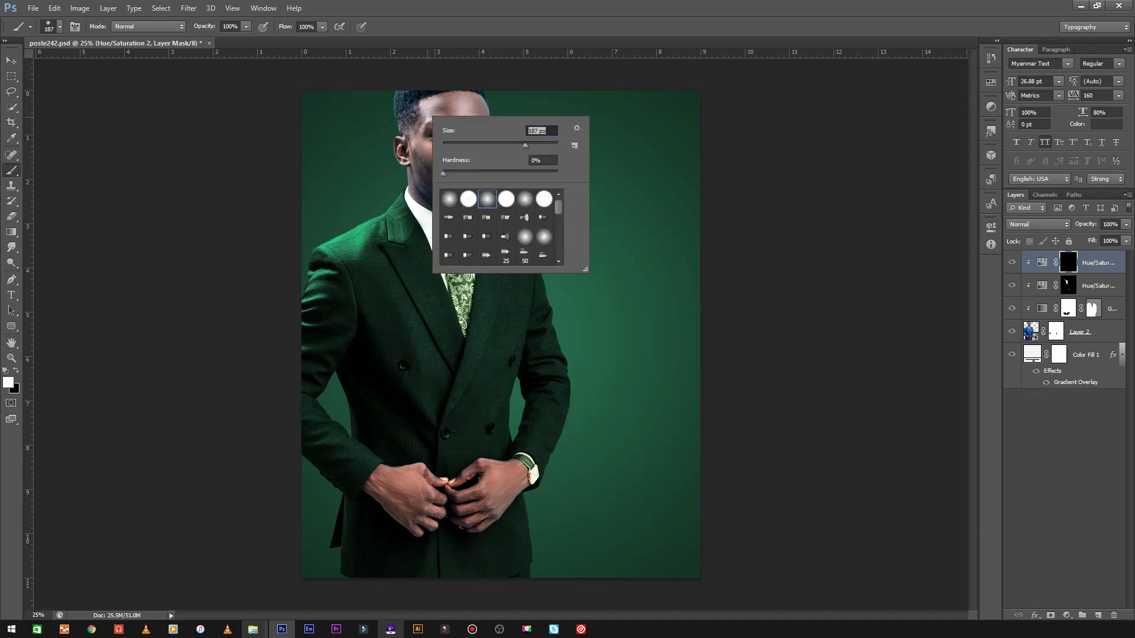
pyautogui.press('Return')
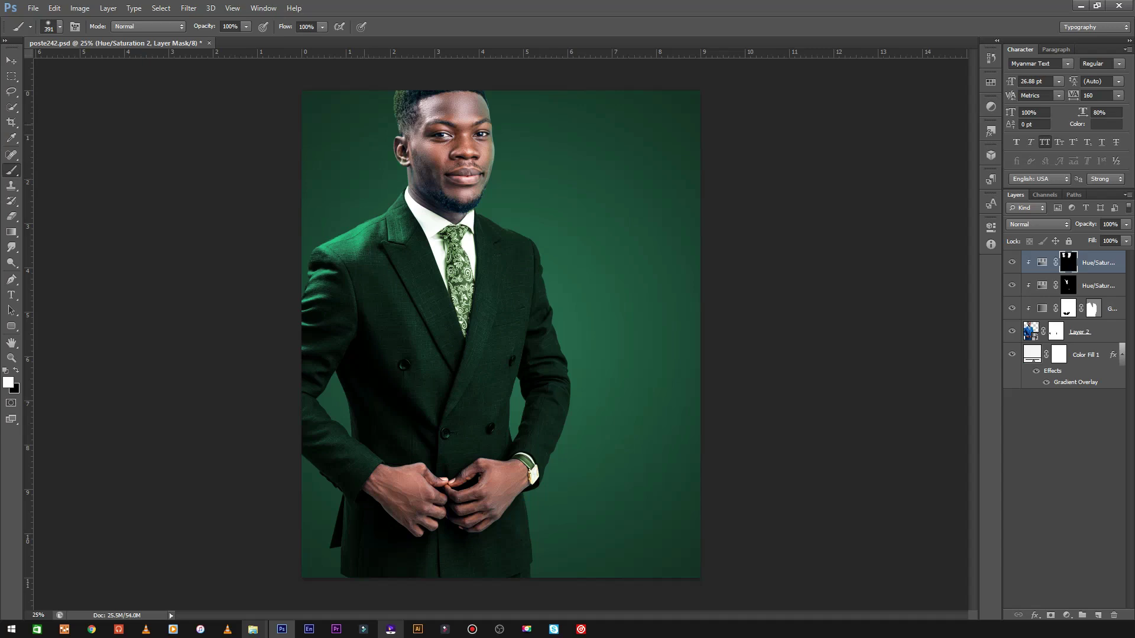
pyautogui.press('e')
pyautogui.doubleClick(1042, 262)
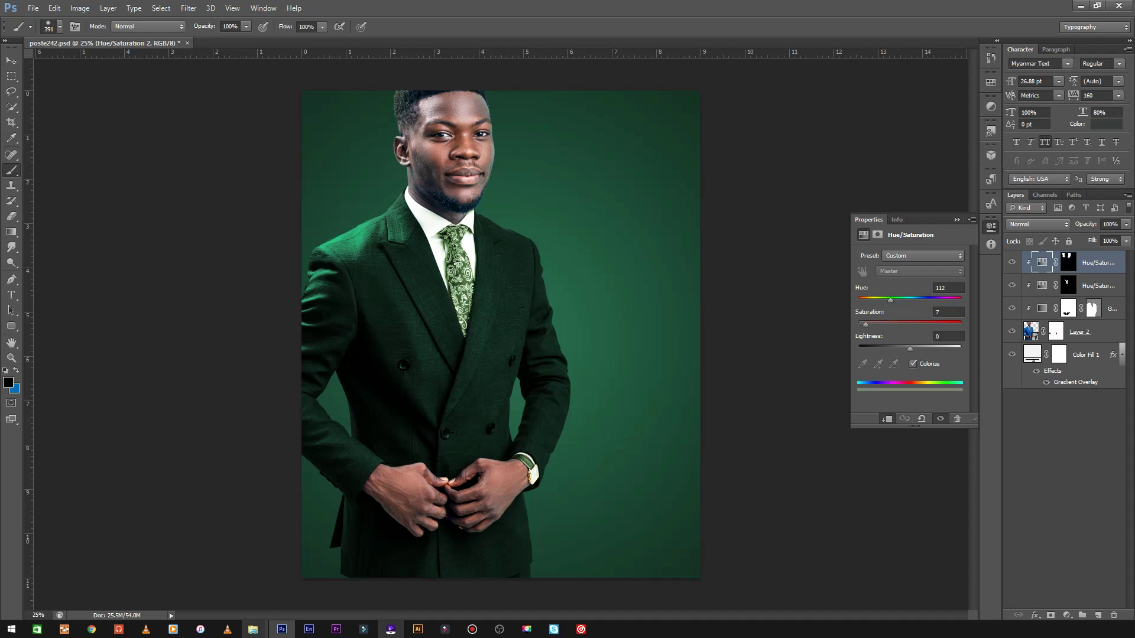
# Close the tint settings and select the lower Hue/Saturation 1 layer.
pyautogui.click(991, 227)
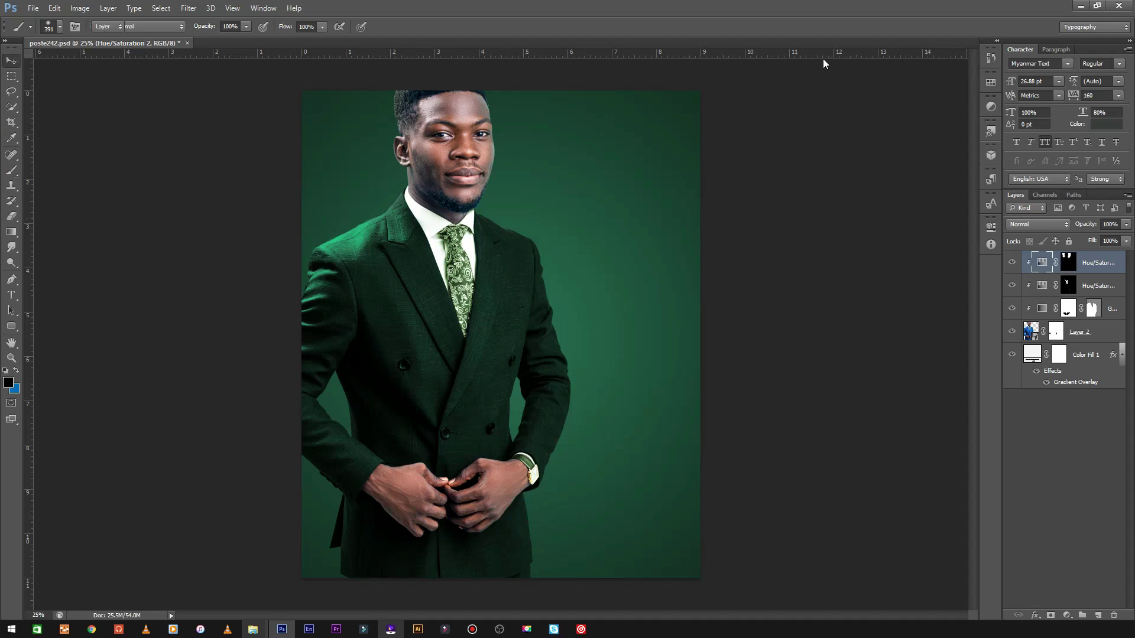
pyautogui.press('v')
pyautogui.hotkey('ctrl', '-')
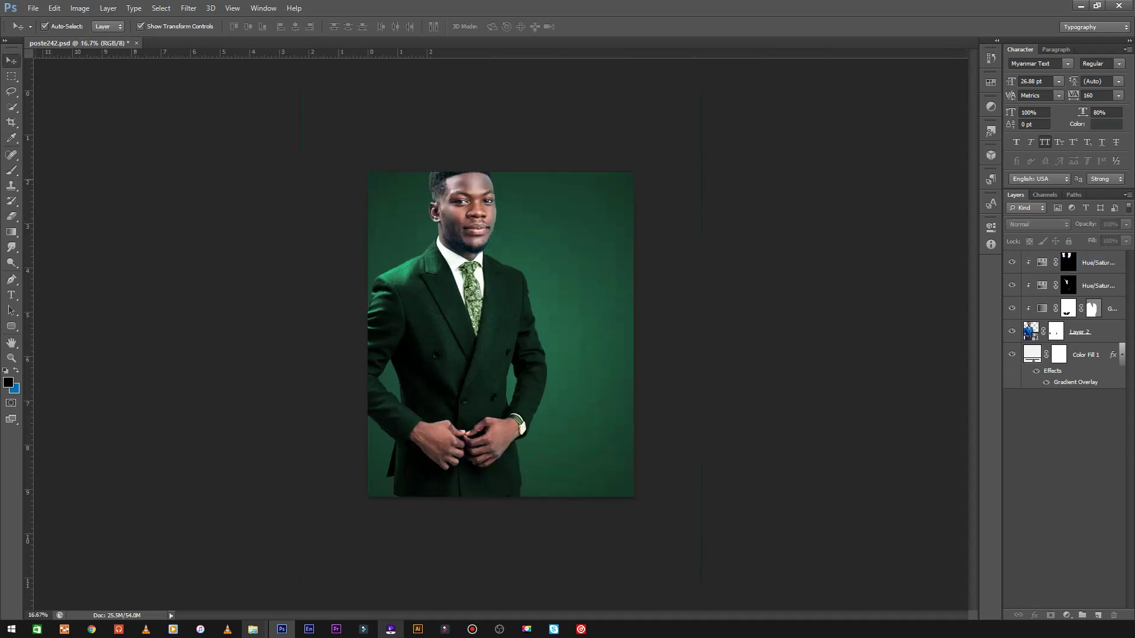
pyautogui.hotkey('ctrl', '+')
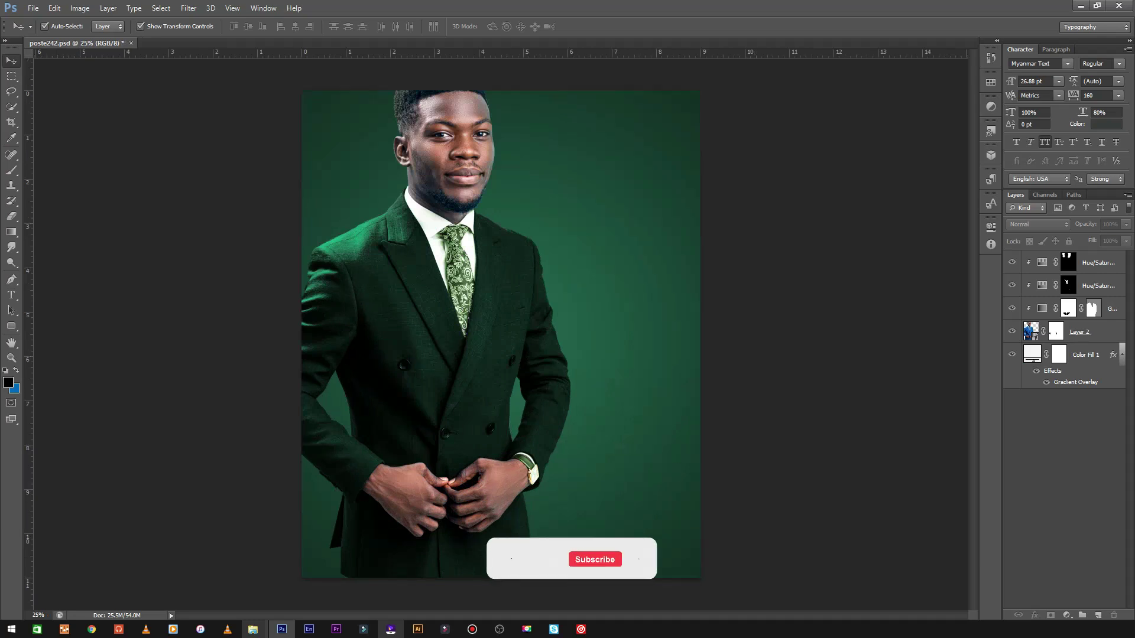
pyautogui.click(455, 172)
pyautogui.click(1099, 286)
pyautogui.click(1067, 616)
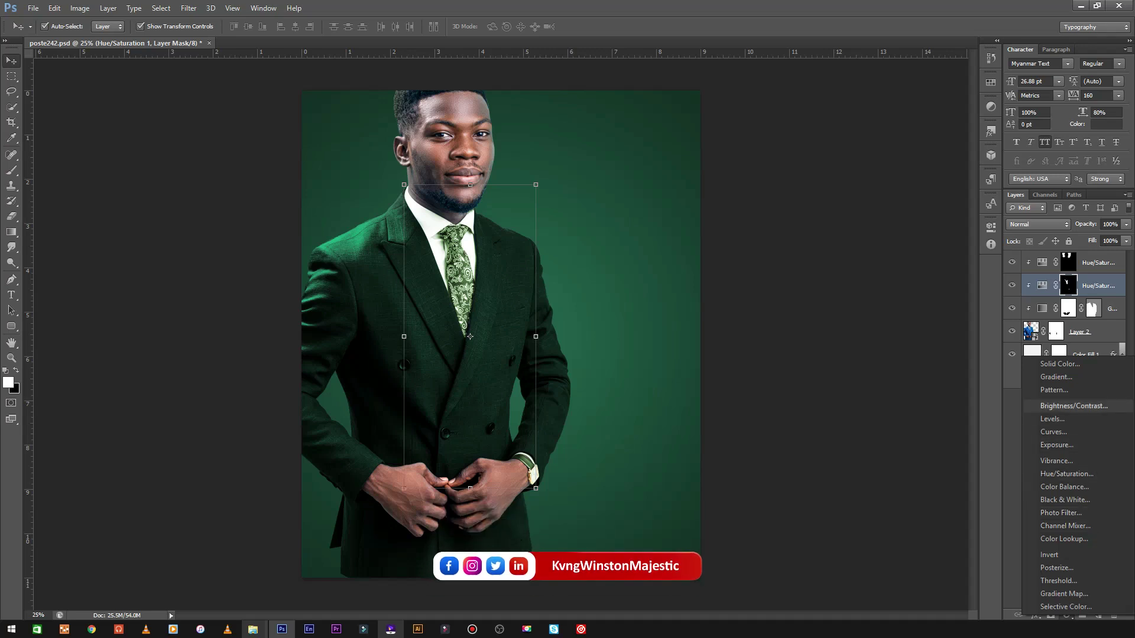
# Add a Brightness/Contrast layer with brightness 14 and contrast 39.
pyautogui.click(991, 226)
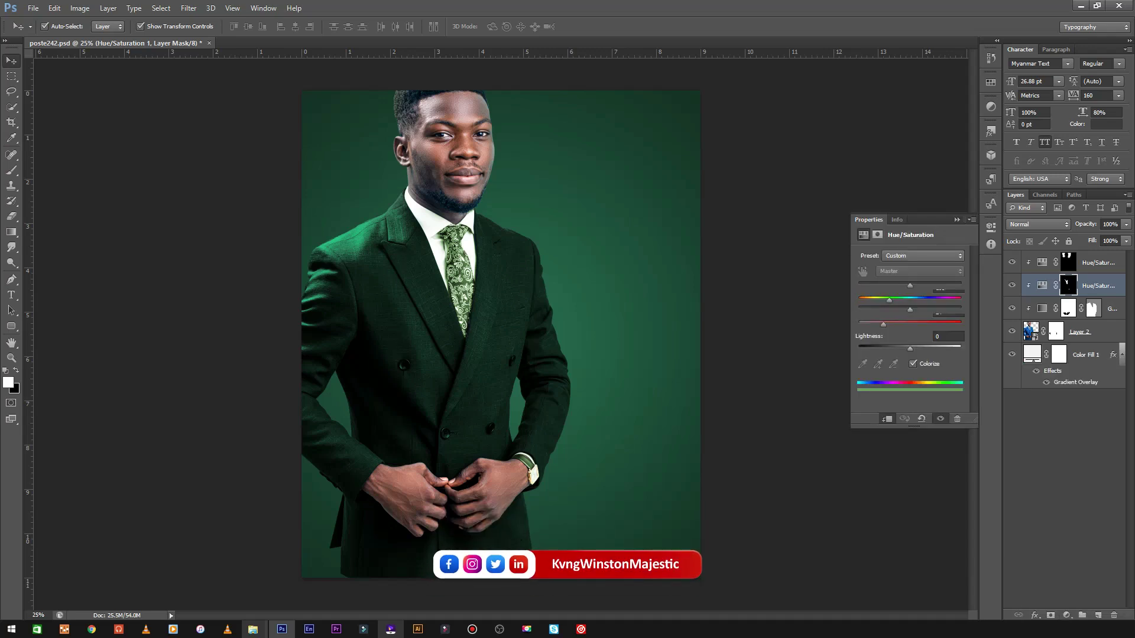
pyautogui.moveTo(910, 308); pyautogui.dragTo(922, 308)
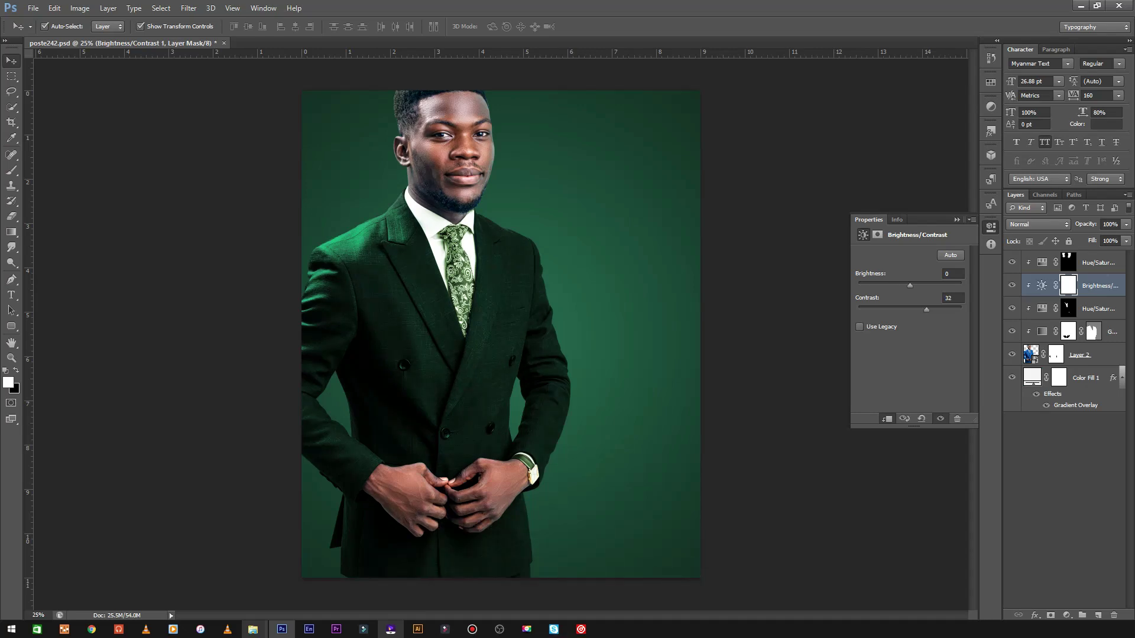
pyautogui.moveTo(909, 286); pyautogui.dragTo(915, 286)
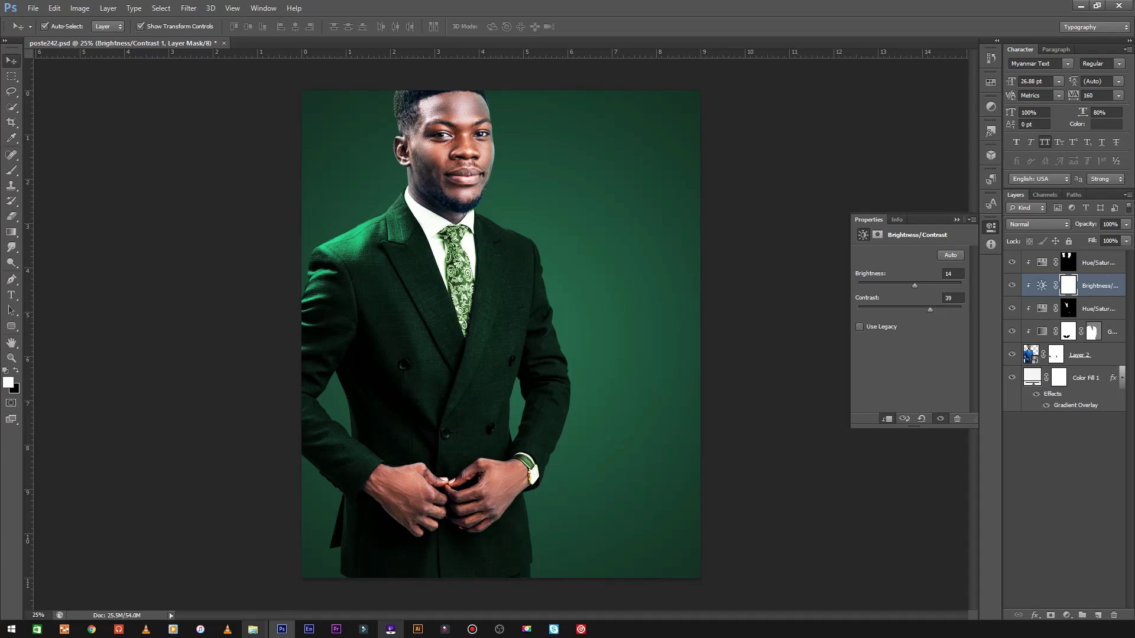
pyautogui.click(957, 219)
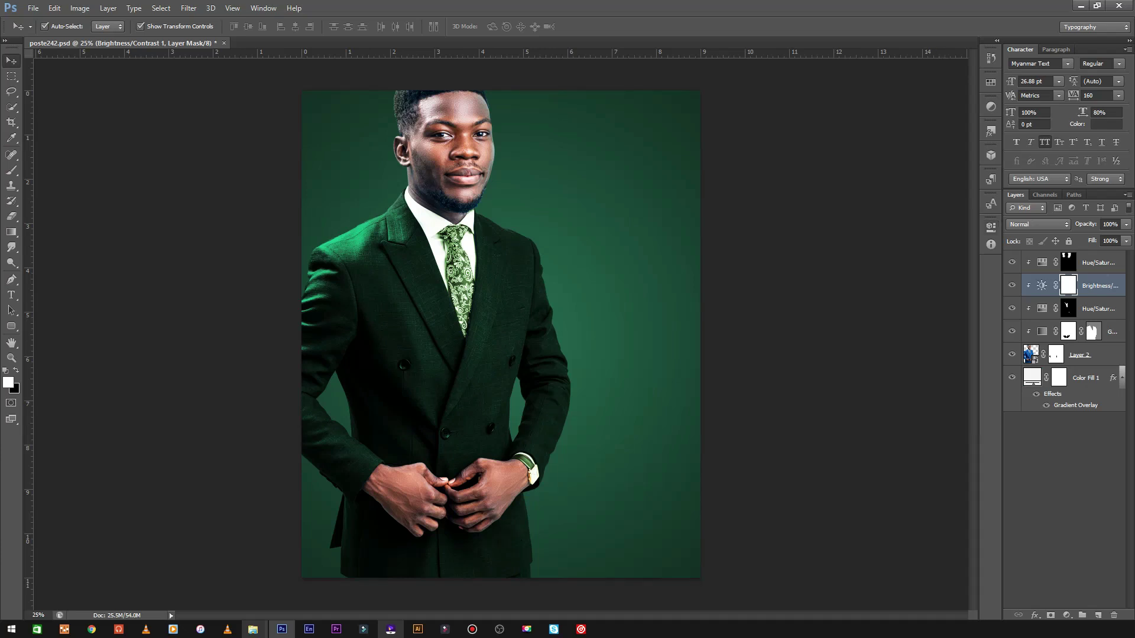
pyautogui.click(1067, 615)
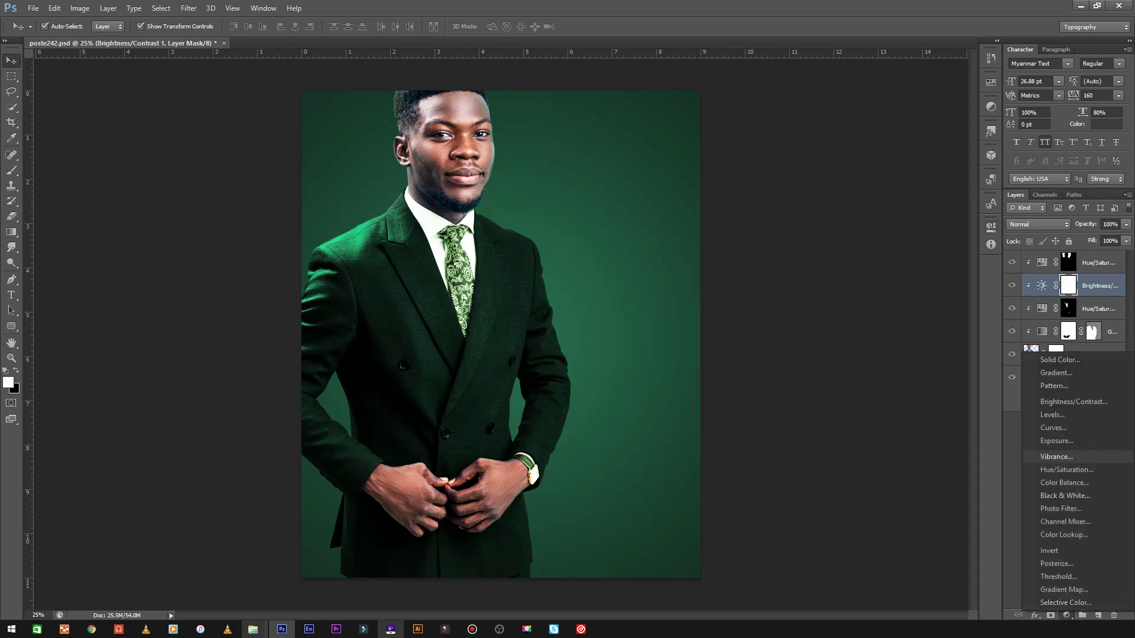
# Add an Exposure adjustment layer with exposure +0.31, offset 0 and gamma 0.94.
pyautogui.click(1057, 441)
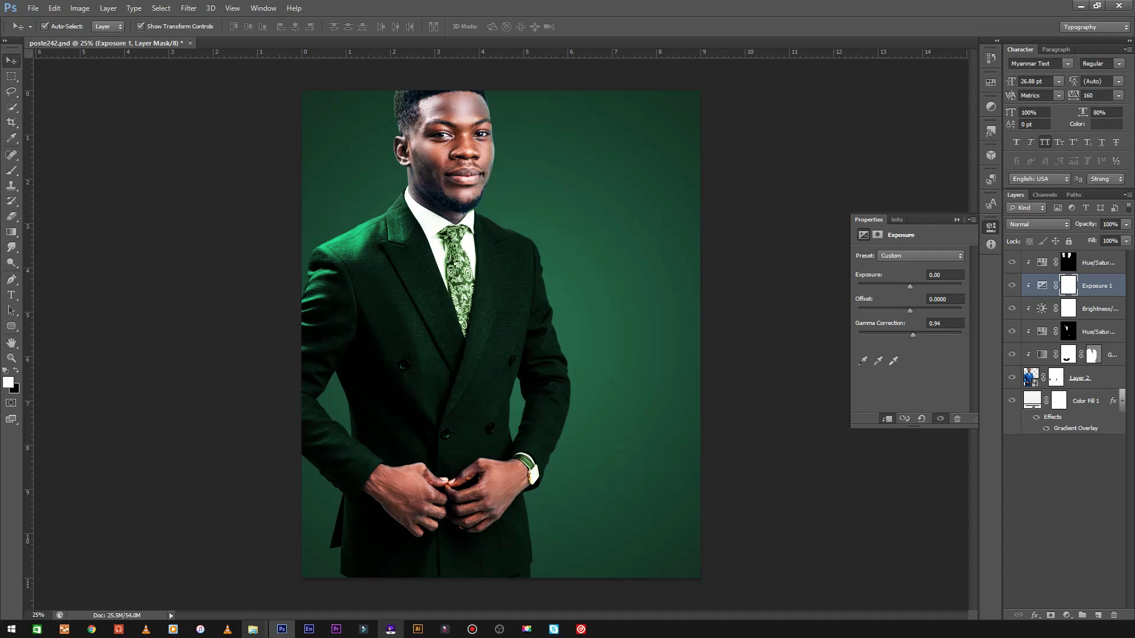
pyautogui.moveTo(917, 287); pyautogui.dragTo(912, 286)
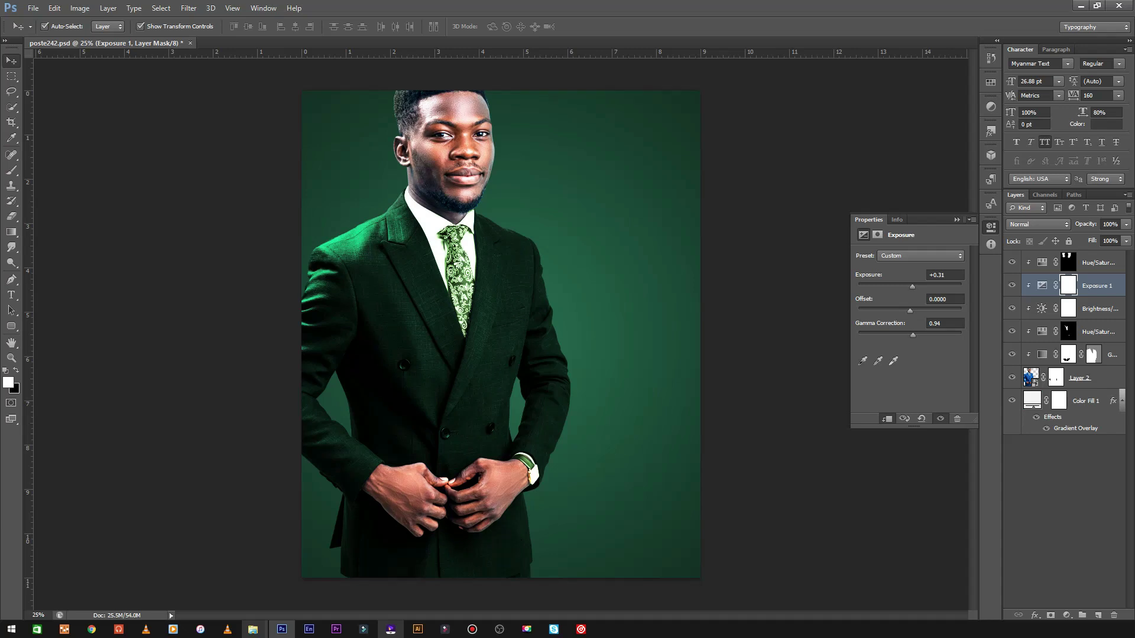
pyautogui.moveTo(908, 310); pyautogui.dragTo(910, 310)
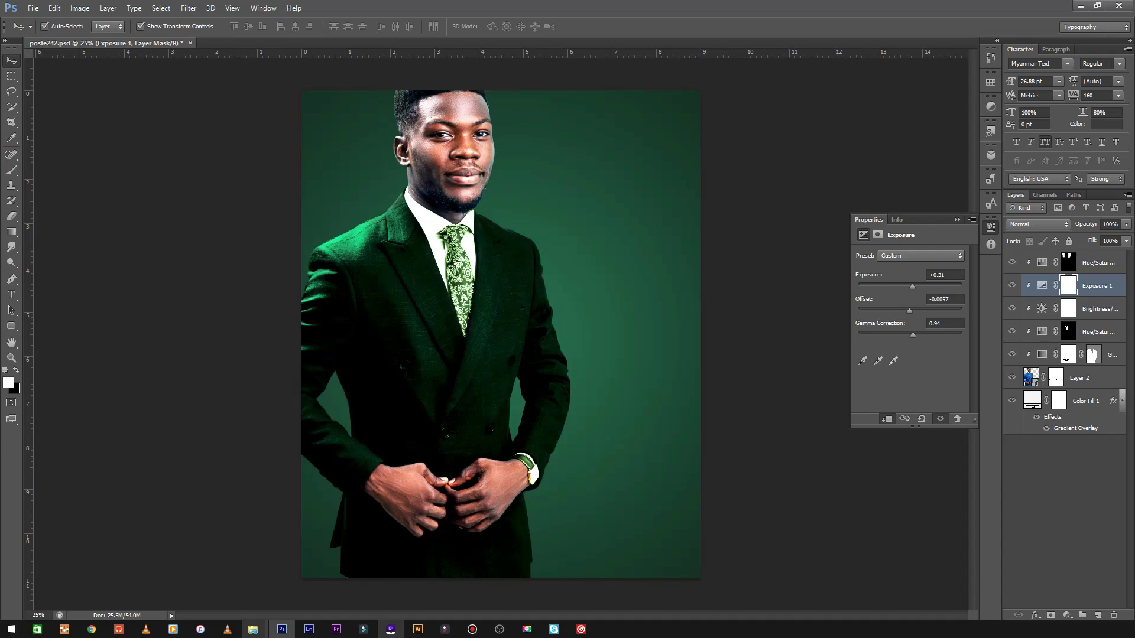
pyautogui.click(942, 300)
pyautogui.write('0')
pyautogui.press('Return')
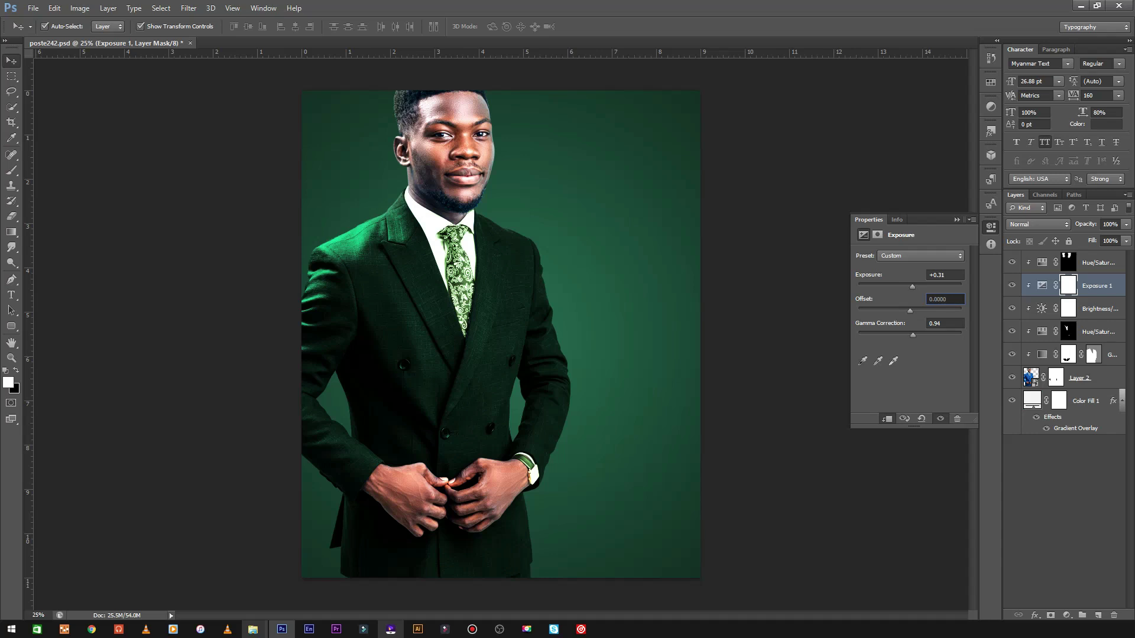
pyautogui.click(957, 220)
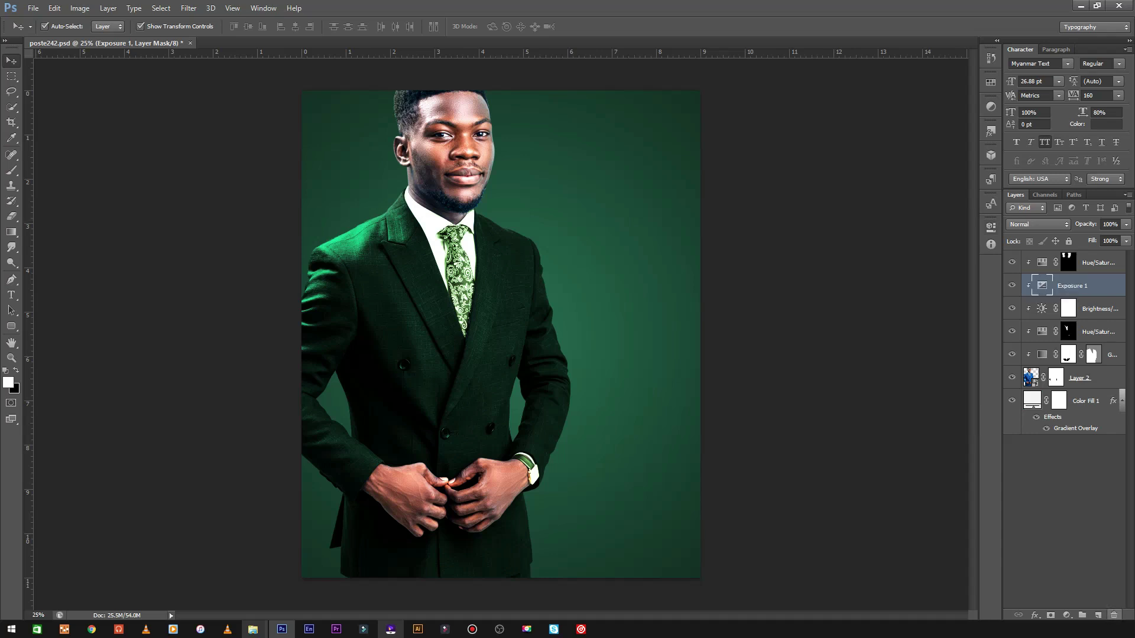
# Delete the Exposure 1 layer and add a Curves adjustment layer in its place.
pyautogui.moveTo(1094, 285); pyautogui.dragTo(1113, 616)
pyautogui.click(1067, 616)
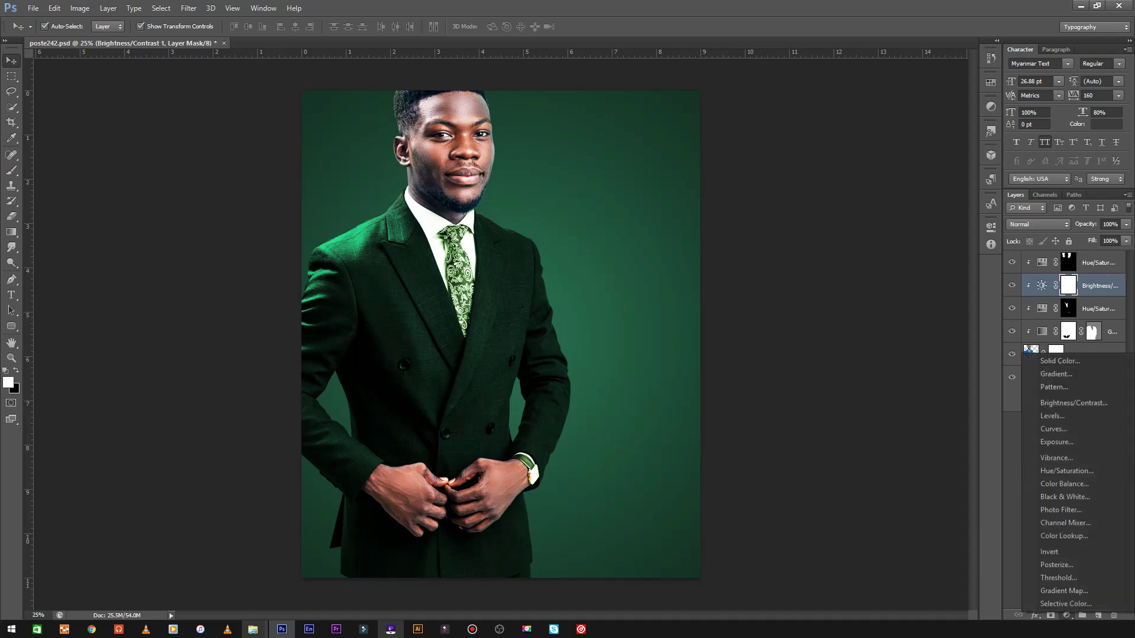
pyautogui.click(1050, 430)
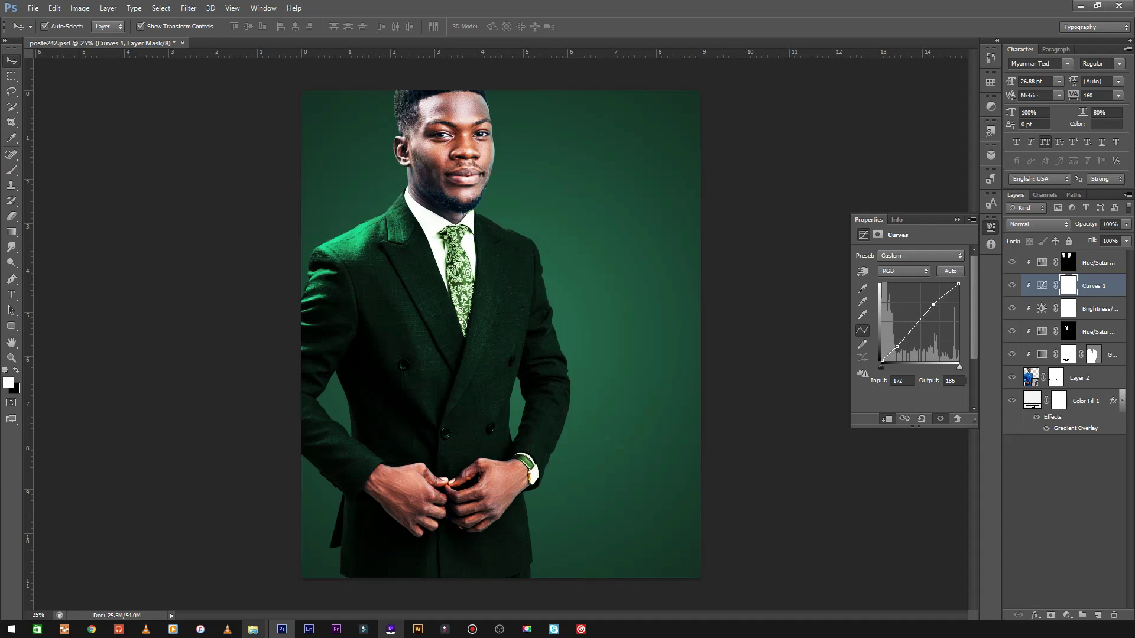
pyautogui.hotkey('ctrl', '-')
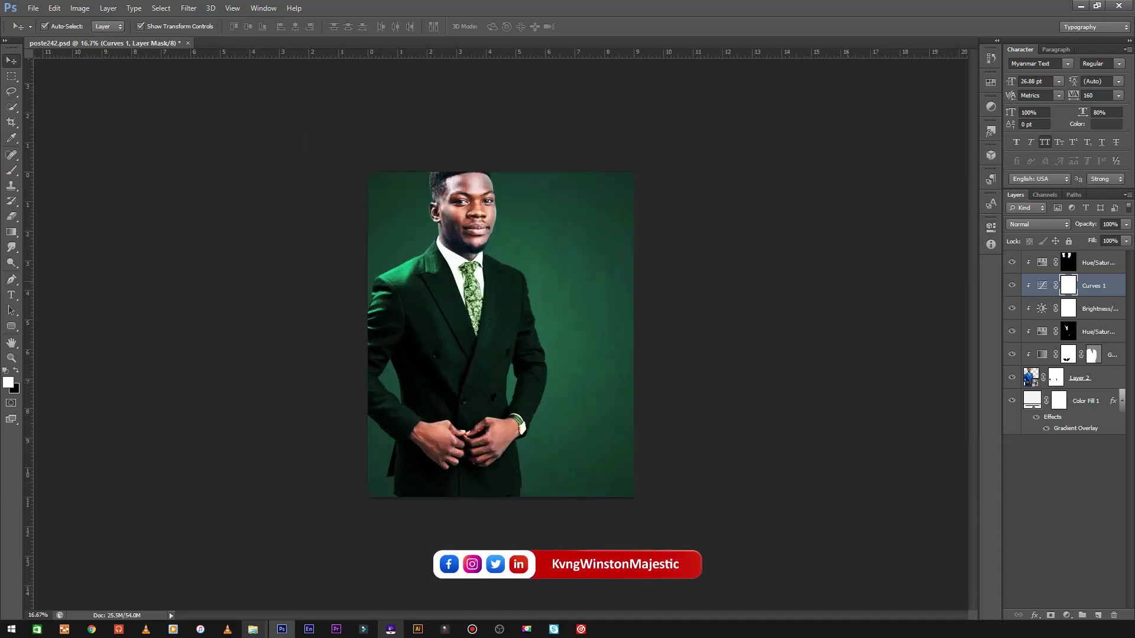
pyautogui.hotkey('ctrl', '+')
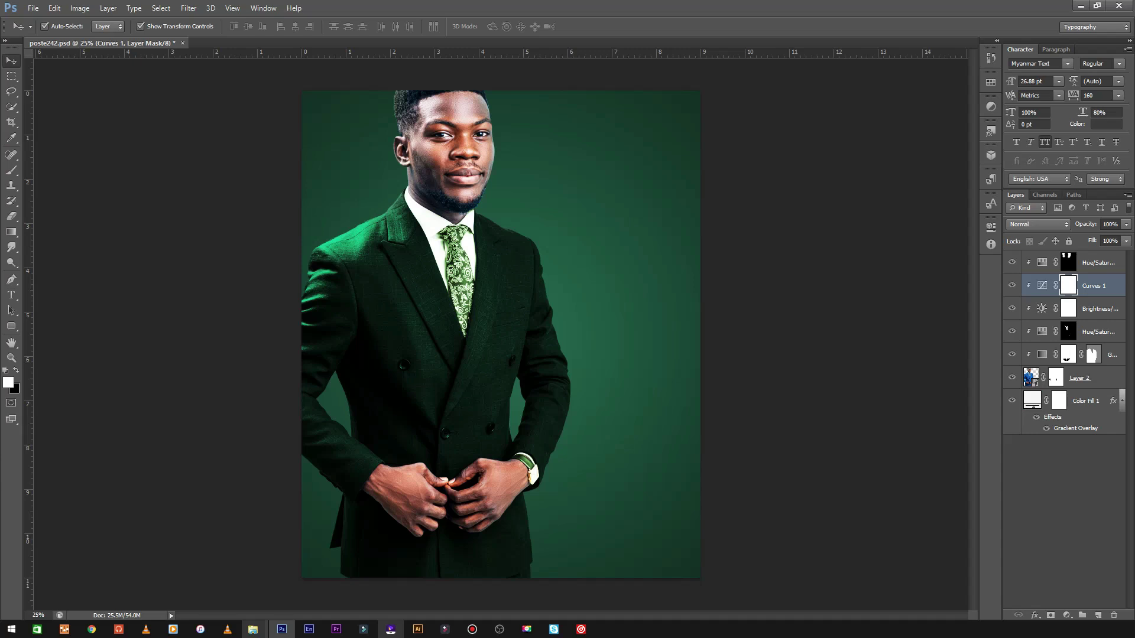
# Check the lower Hue/Saturation settings, then select the top green tint's mask.
pyautogui.doubleClick(1042, 331)
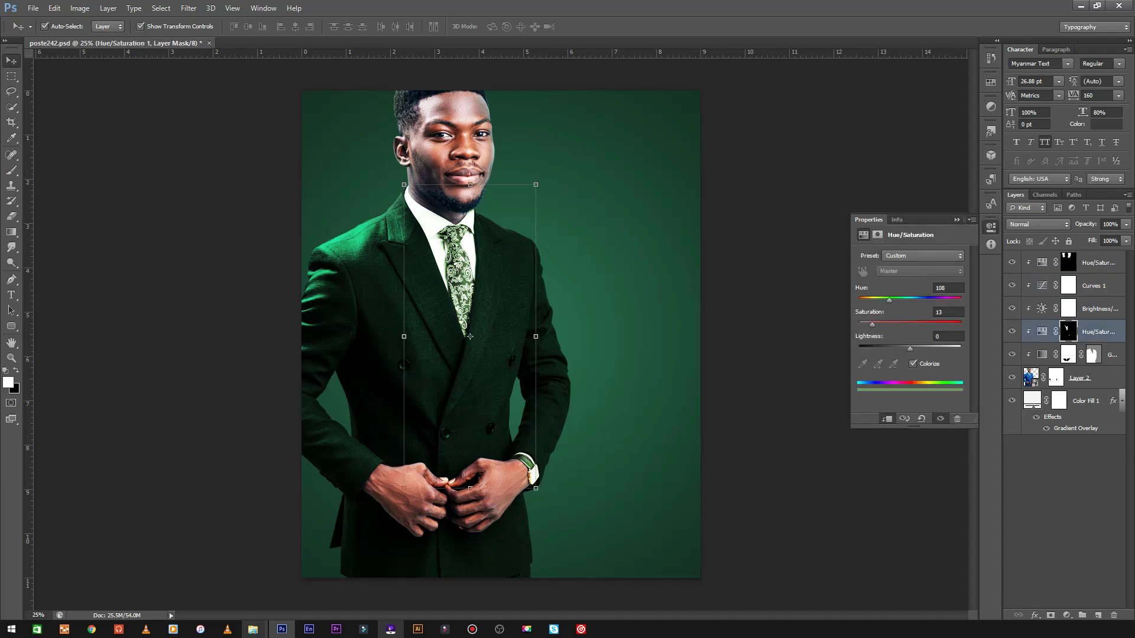
pyautogui.click(1064, 520)
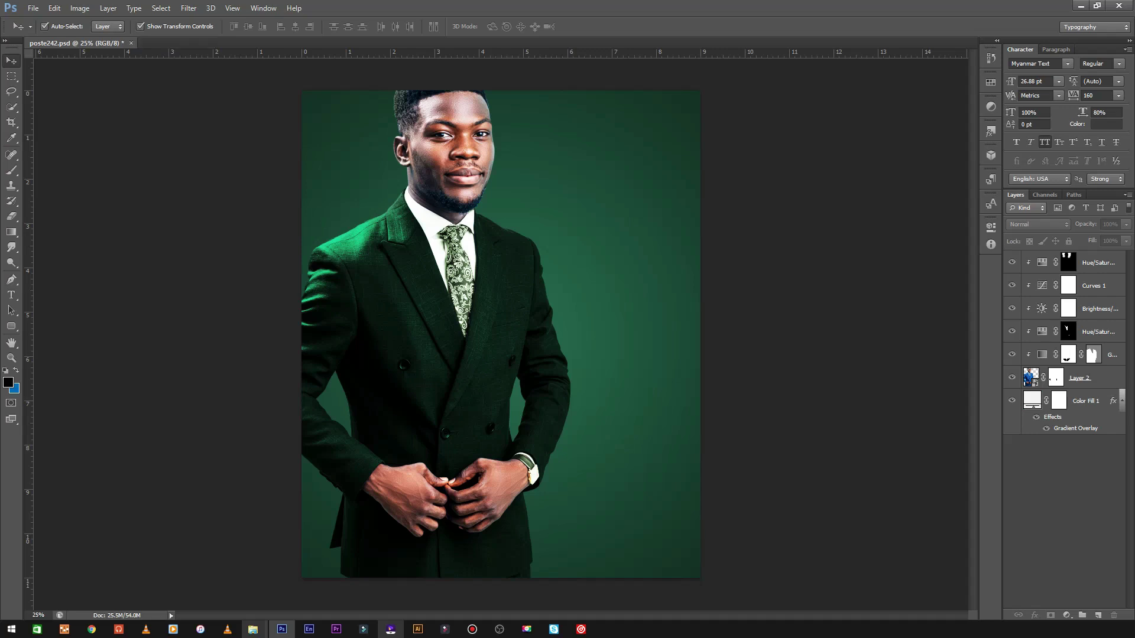
pyautogui.click(1068, 262)
pyautogui.press('b')
pyautogui.press('d')
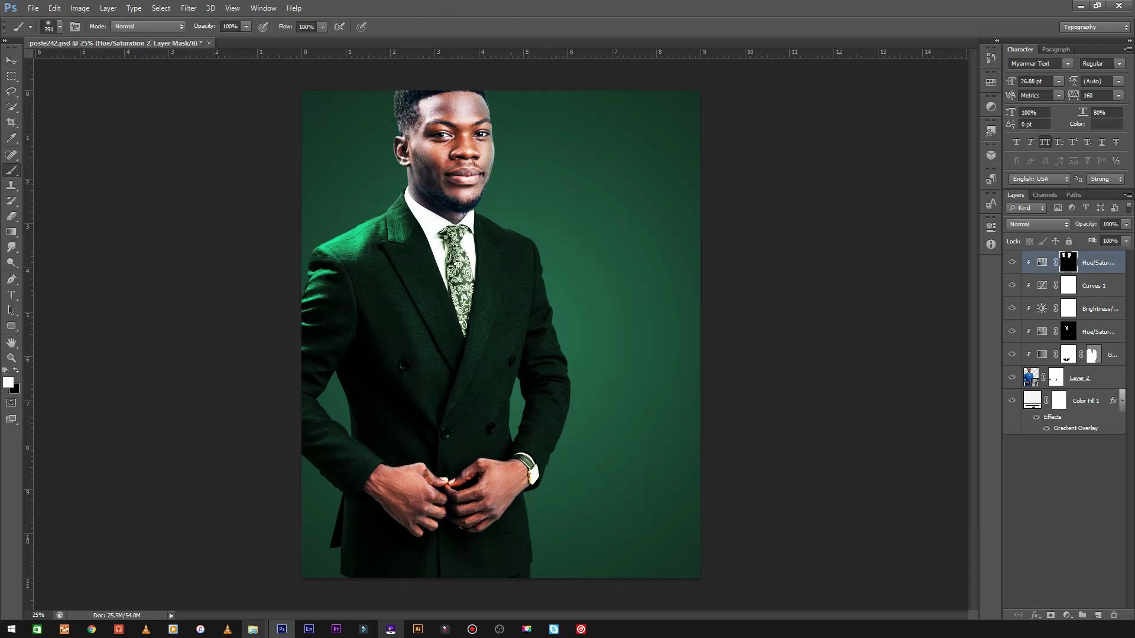
pyautogui.press('v')
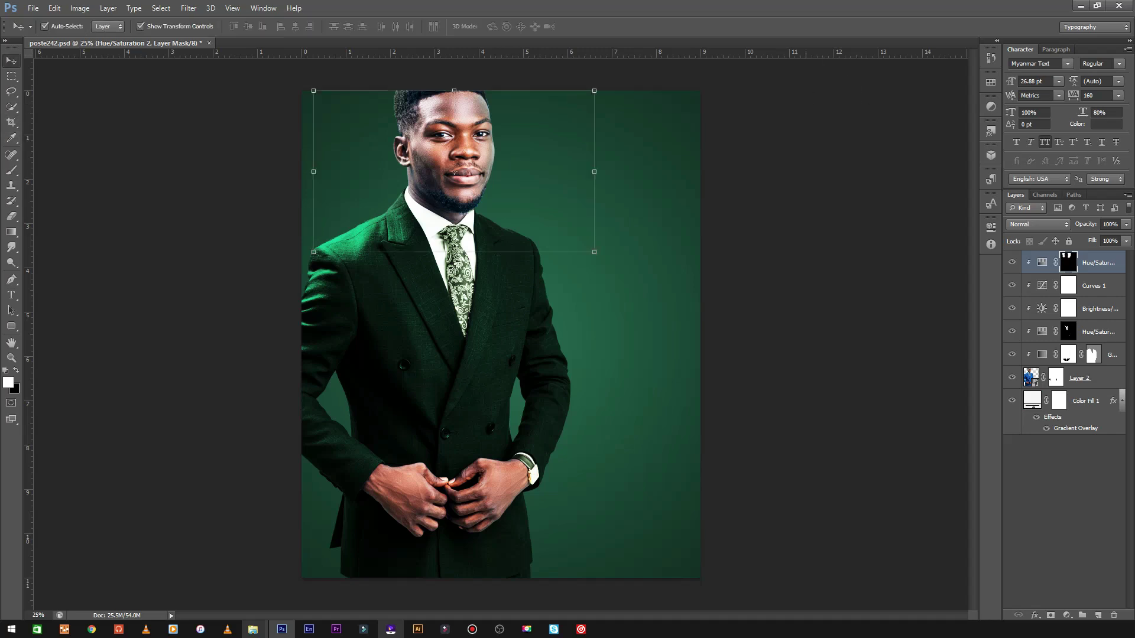
# Confirm the top tint at Colorize, Hue 112, Saturation 7, and ready a white brush on its mask.
pyautogui.doubleClick(1043, 261)
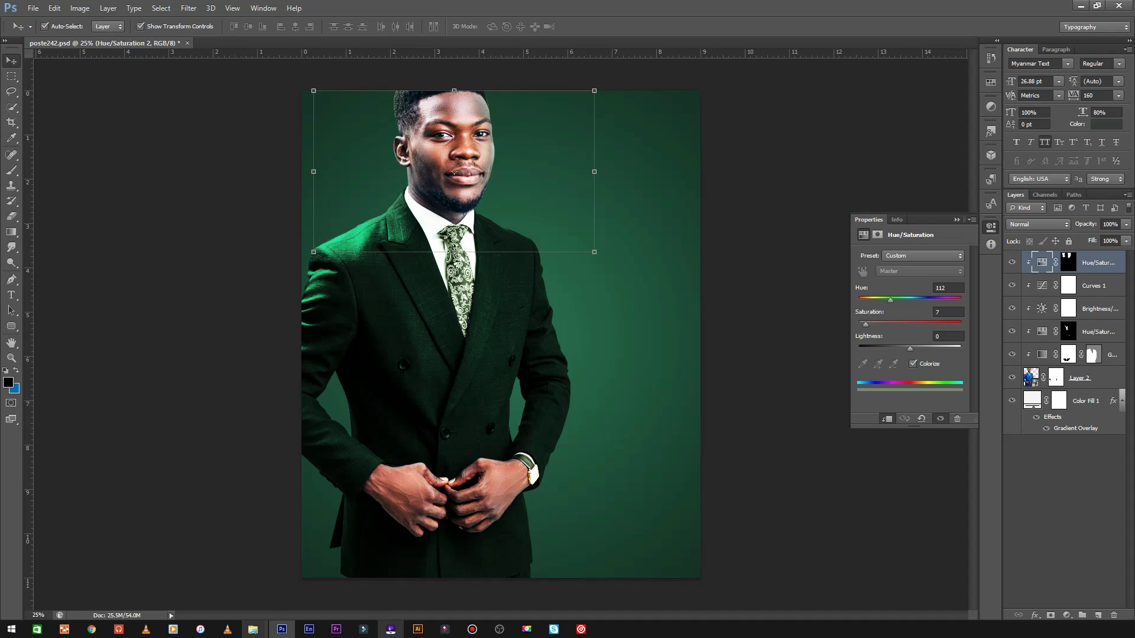
pyautogui.click(990, 226)
pyautogui.click(1064, 502)
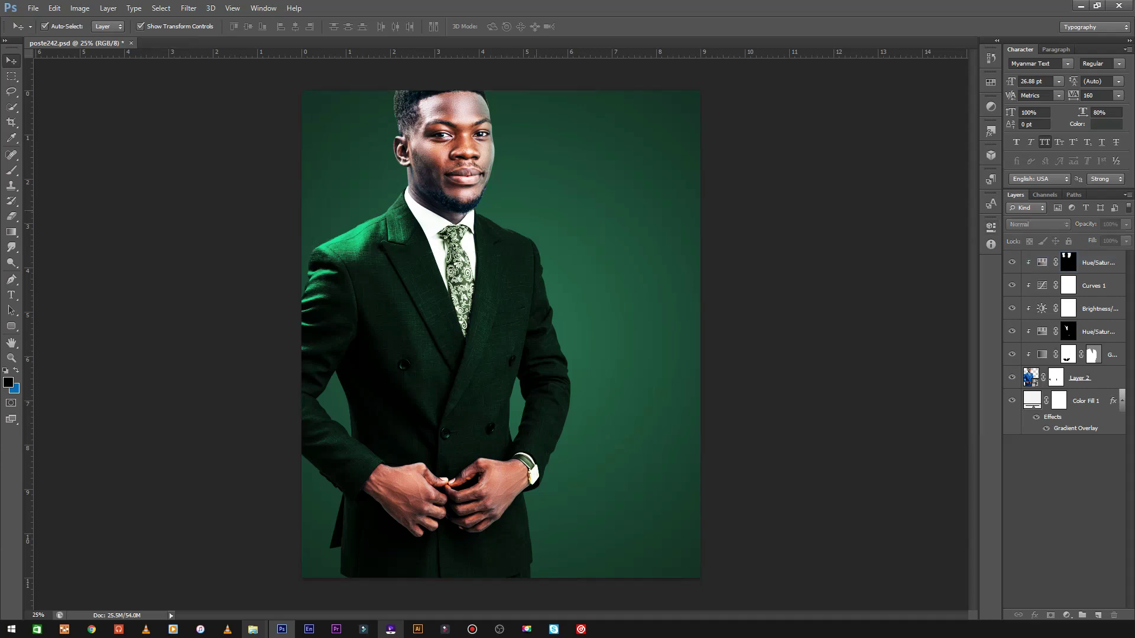
pyautogui.click(1068, 262)
pyautogui.press('d')
pyautogui.press('x')
pyautogui.press('b')
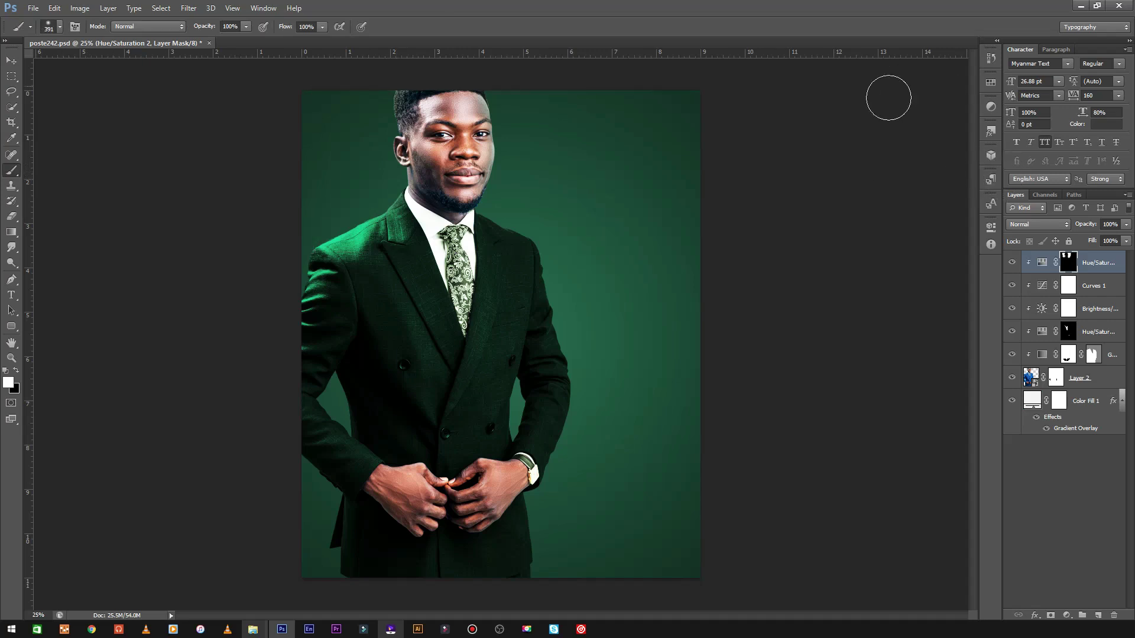
# Dismiss the no-layers-selected warning and zoom in on the portrait.
pyautogui.press('v')
pyautogui.press('v')
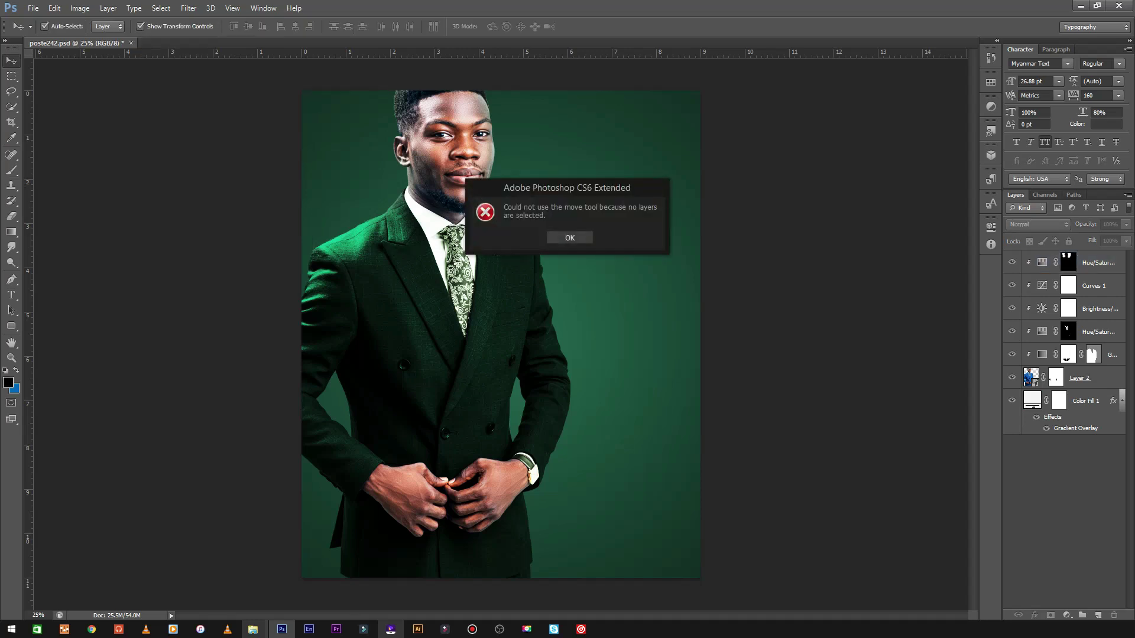
pyautogui.click(562, 237)
pyautogui.hotkey('ctrl', '-')
pyautogui.hotkey('ctrl', '+')
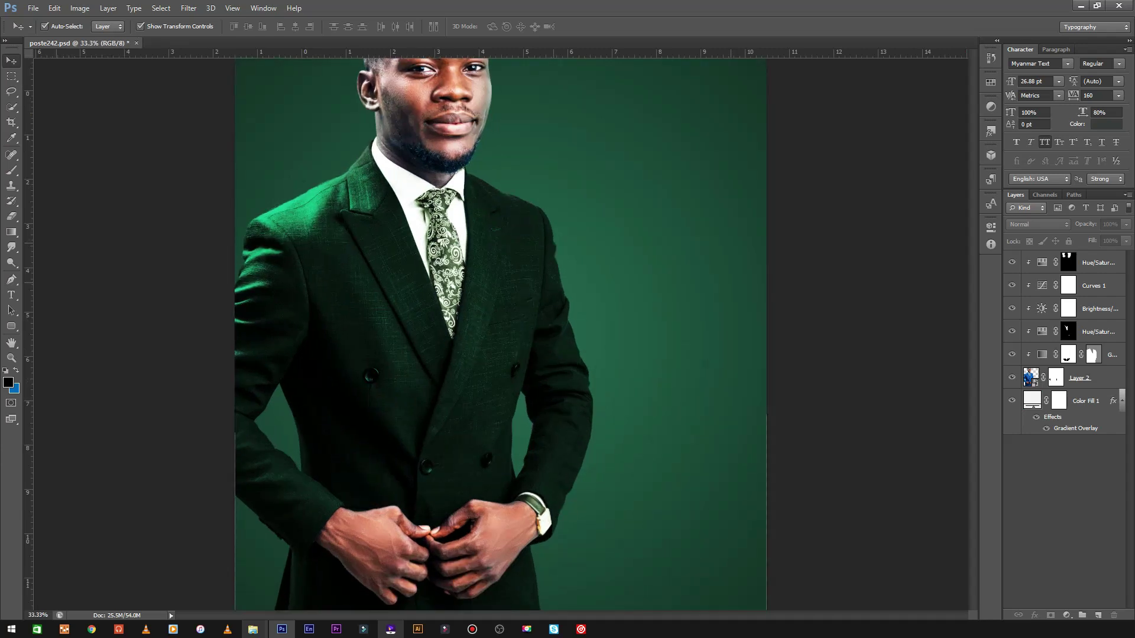
pyautogui.hotkey('ctrl', '+')
pyautogui.scroll(3, 501, 334)
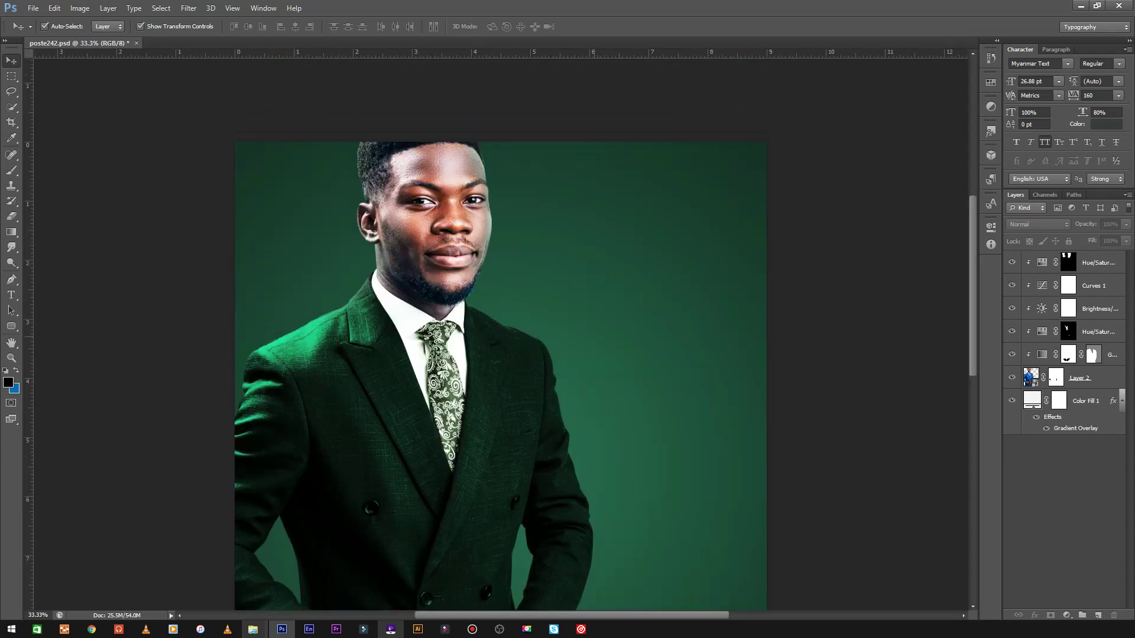
# Select the top tint's mask with the Brush, and reopen the Brightness/Contrast settings (brightness 14, contrast 32).
pyautogui.click(1069, 263)
pyautogui.press('b')
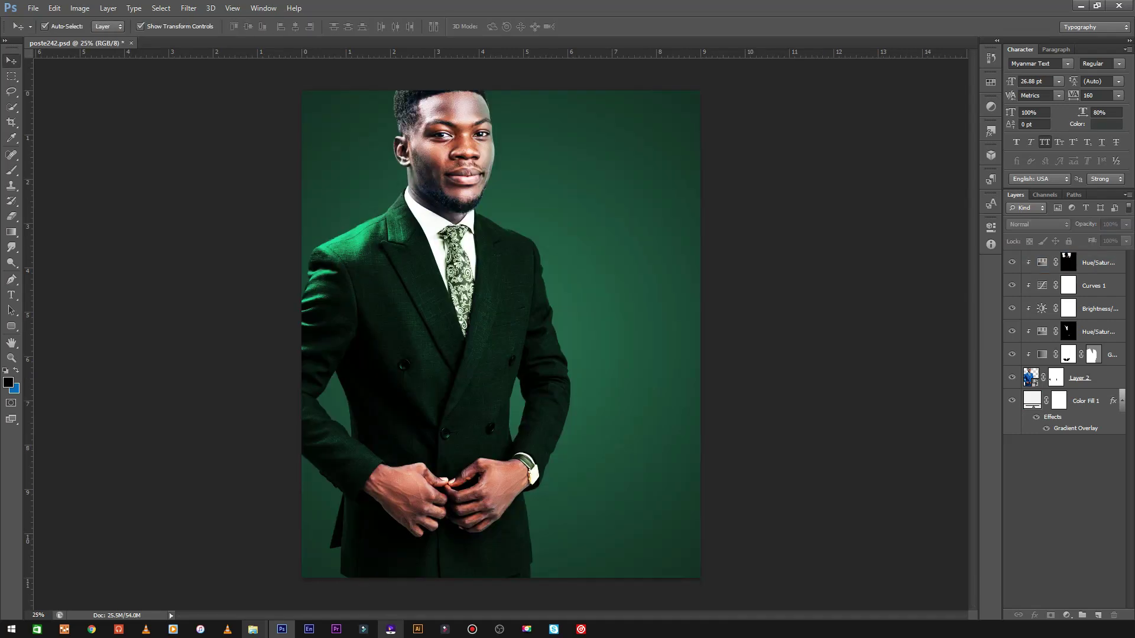
pyautogui.doubleClick(1042, 309)
pyautogui.press('d')
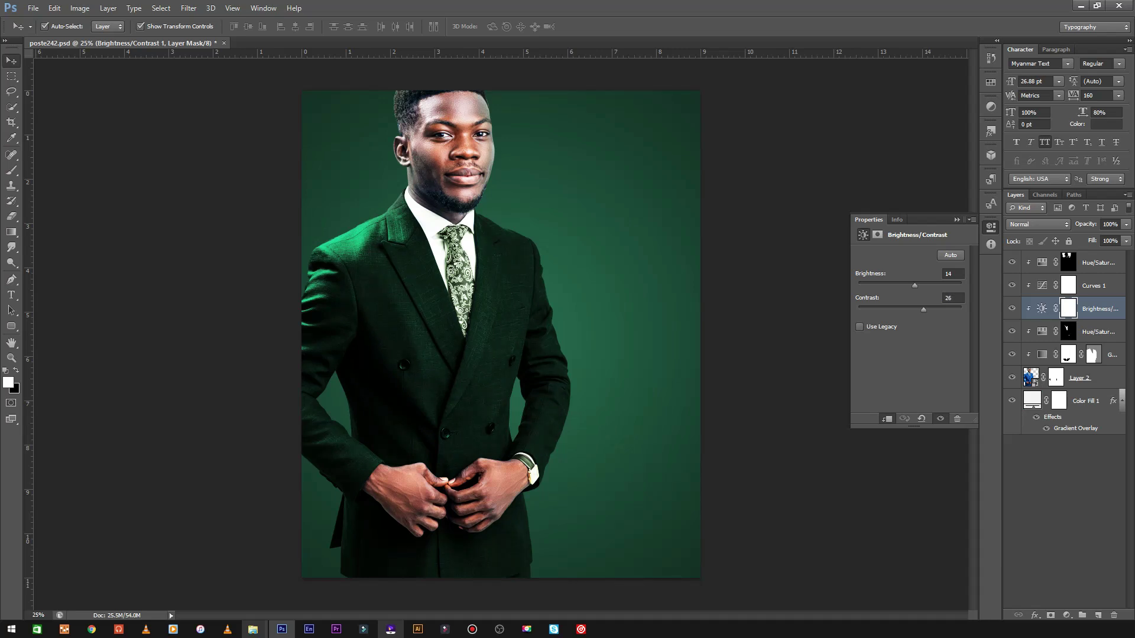
# Retune Brightness/Contrast to brightness 16 and contrast 25.
pyautogui.press('Down')
pyautogui.press('Down')
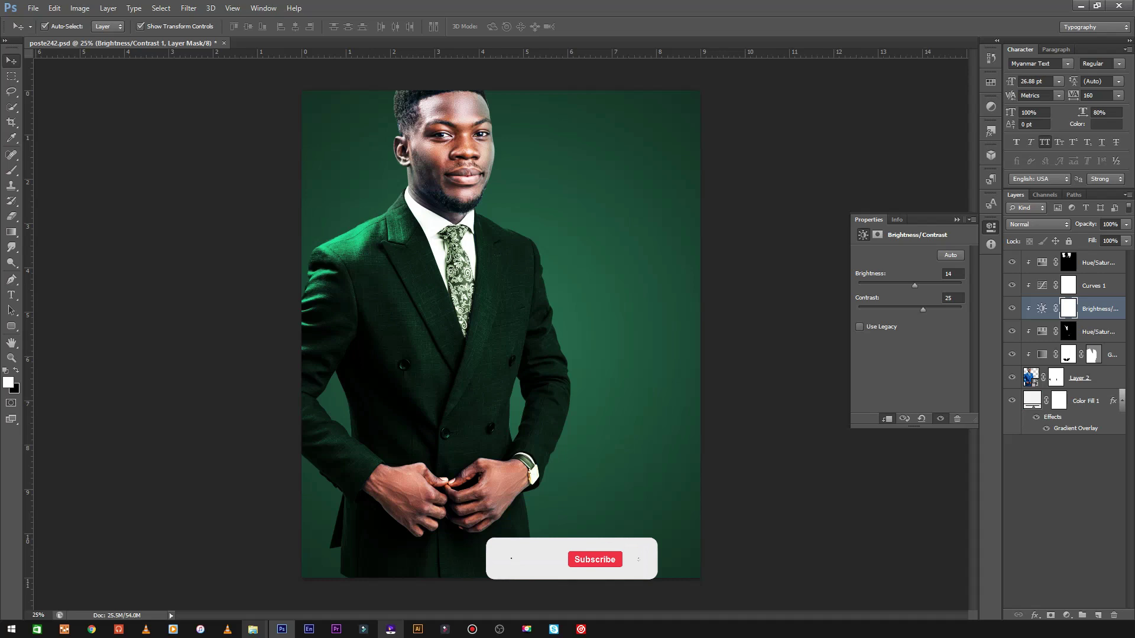
pyautogui.press('Up')
pyautogui.press('Up')
pyautogui.press('Up')
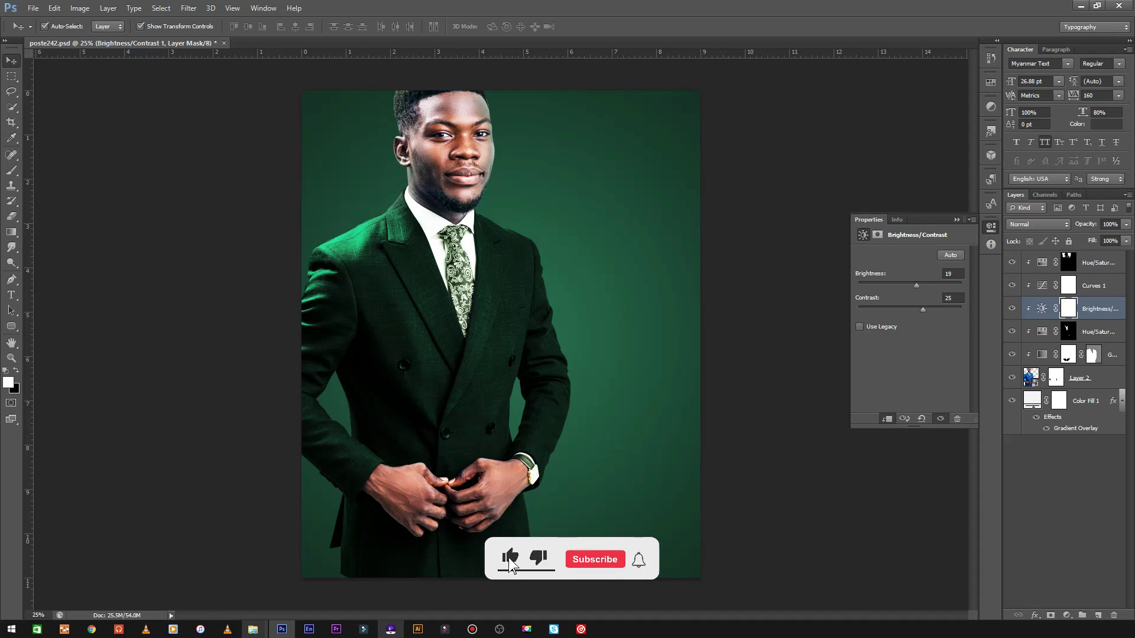
pyautogui.press('Down')
pyautogui.press('Down')
pyautogui.press('Down')
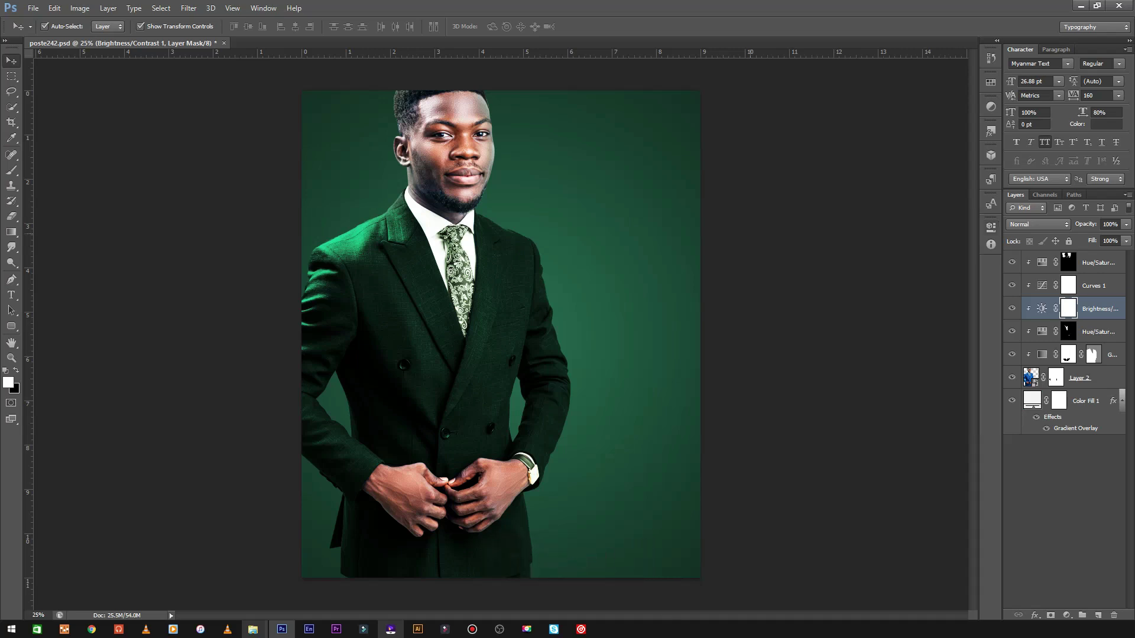
pyautogui.hotkey('ctrl', '+')
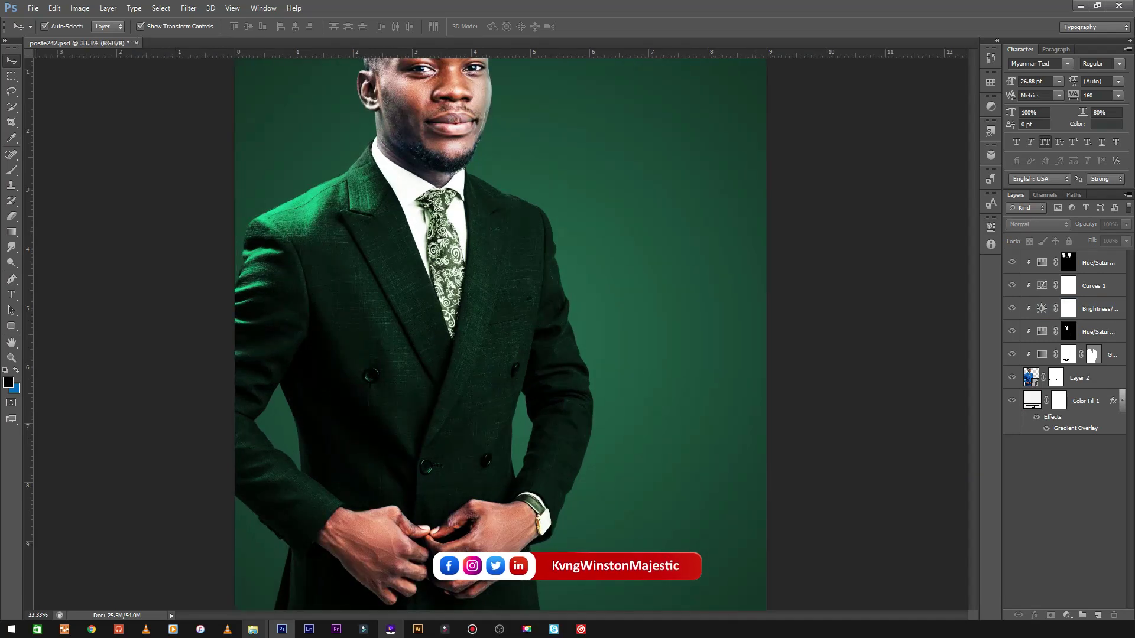
pyautogui.hotkey('ctrl', '+')
pyautogui.scroll(5, 501, 334)
pyautogui.scroll(2, 501, 334)
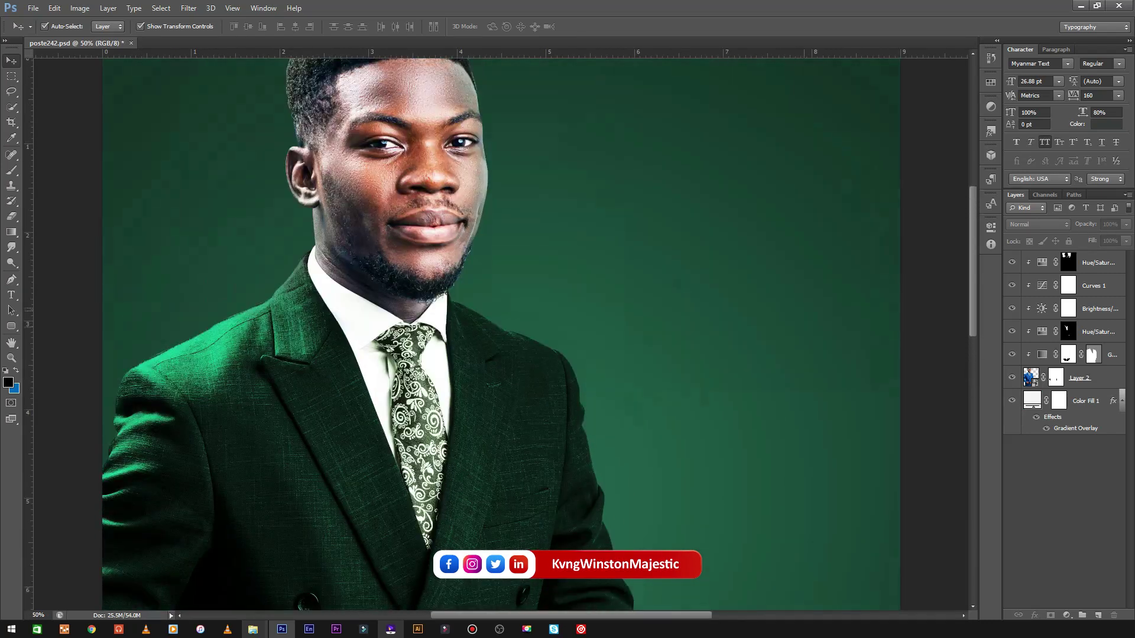
pyautogui.scroll(2, 501, 334)
pyautogui.scroll(2, 500, 334)
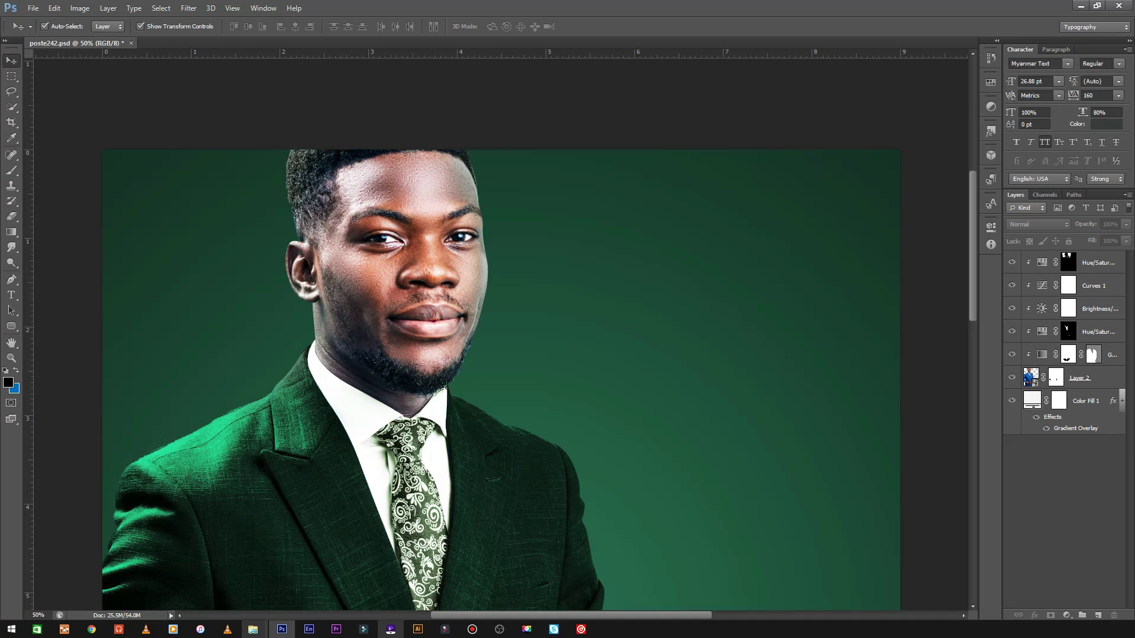
# Add an Exposure layer above Layer 2 with exposure +0.38, offset 0 and gamma 0.81.
pyautogui.click(1080, 378)
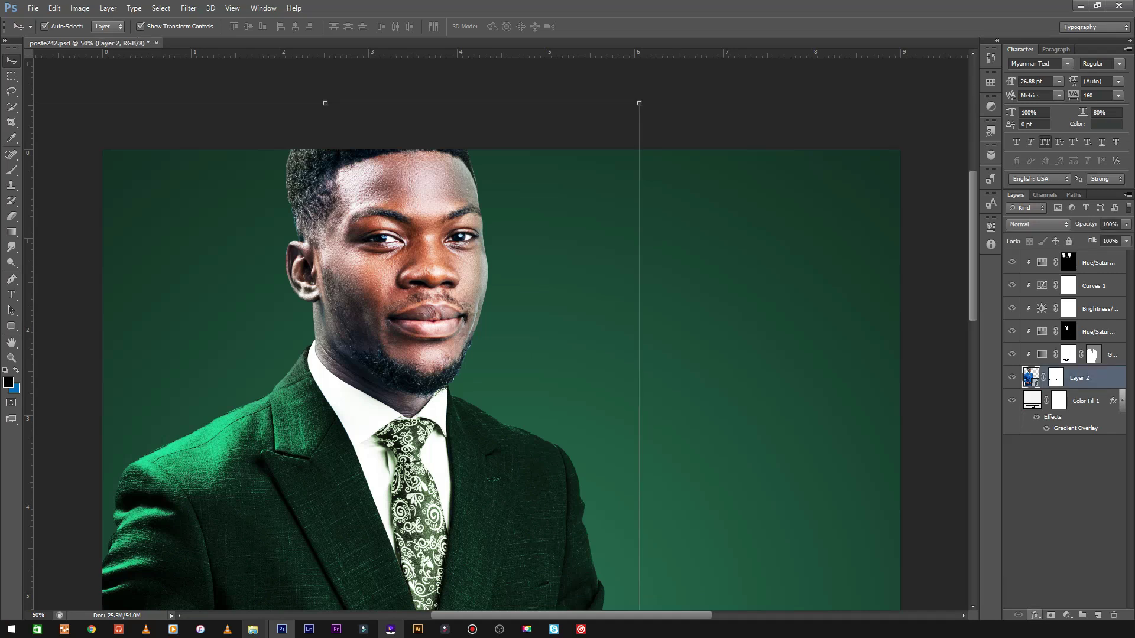
pyautogui.click(1034, 615)
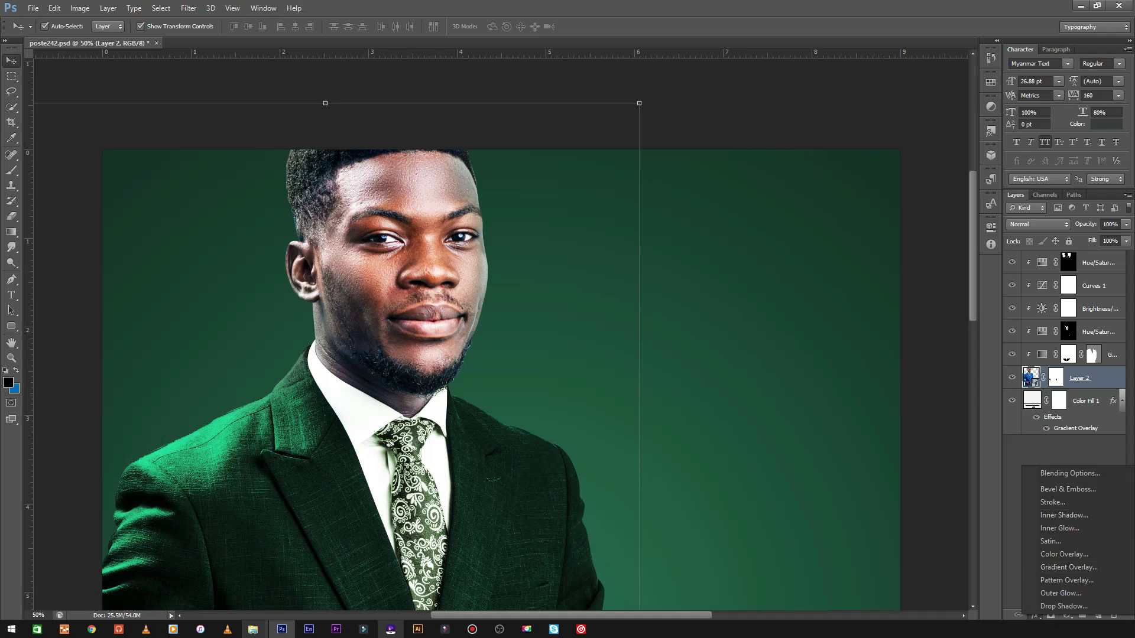
pyautogui.click(1068, 616)
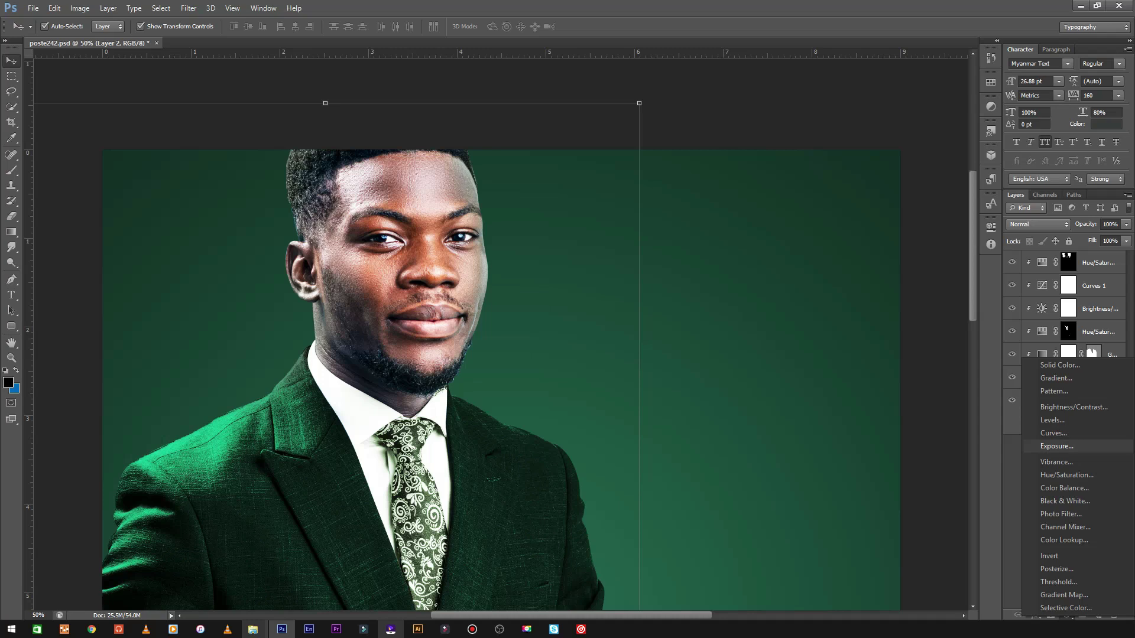
pyautogui.click(1059, 446)
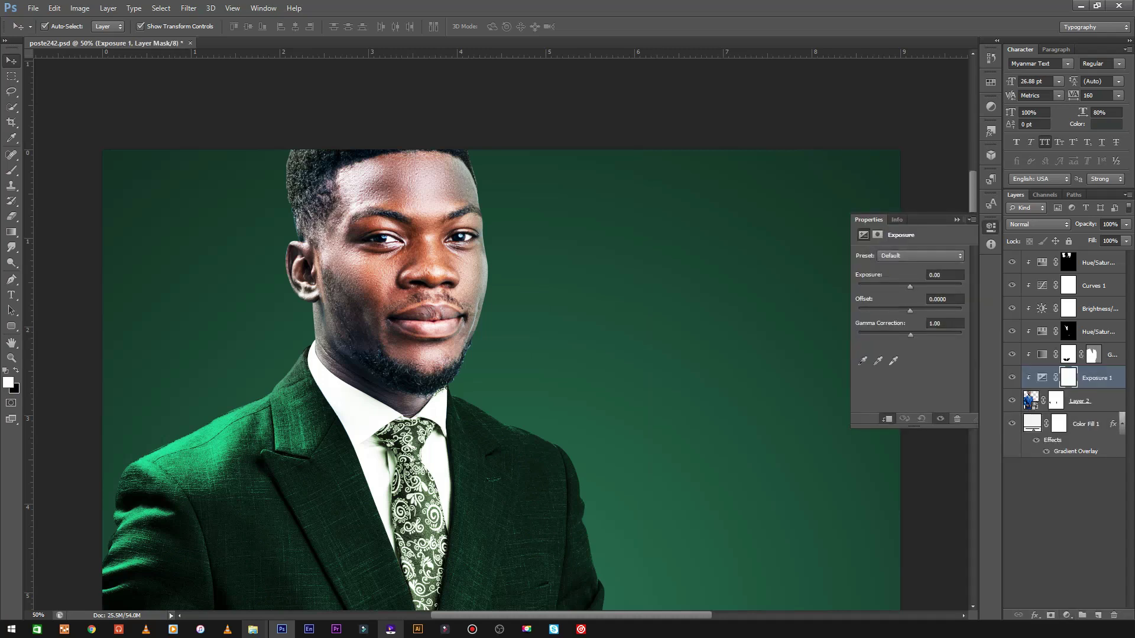
pyautogui.moveTo(910, 287); pyautogui.dragTo(913, 287)
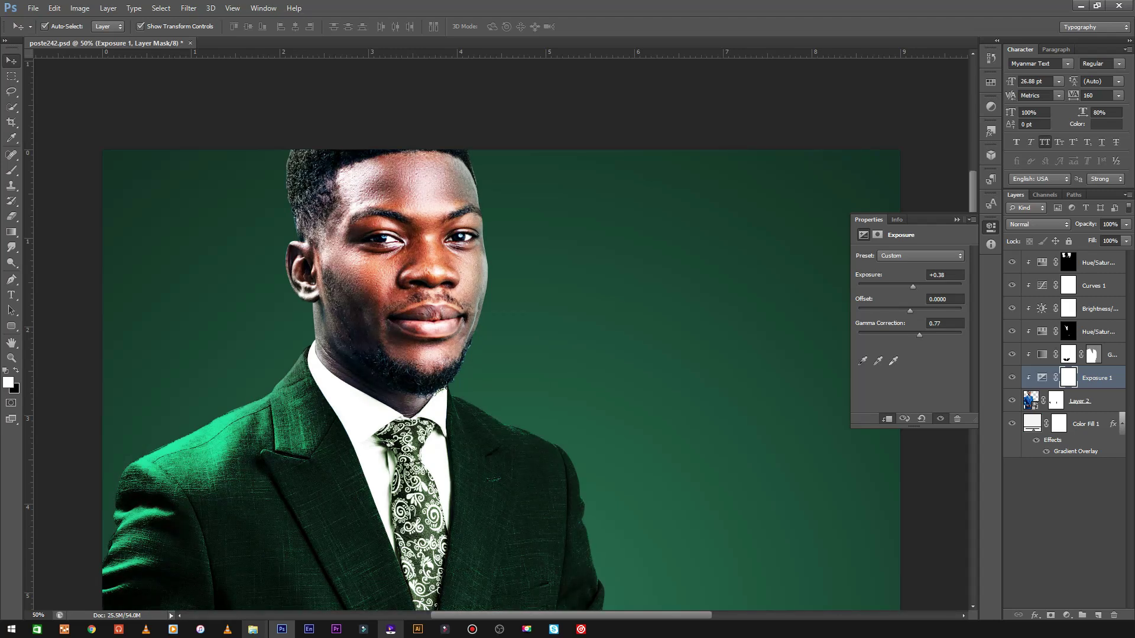
pyautogui.hotkey('ctrl', '-')
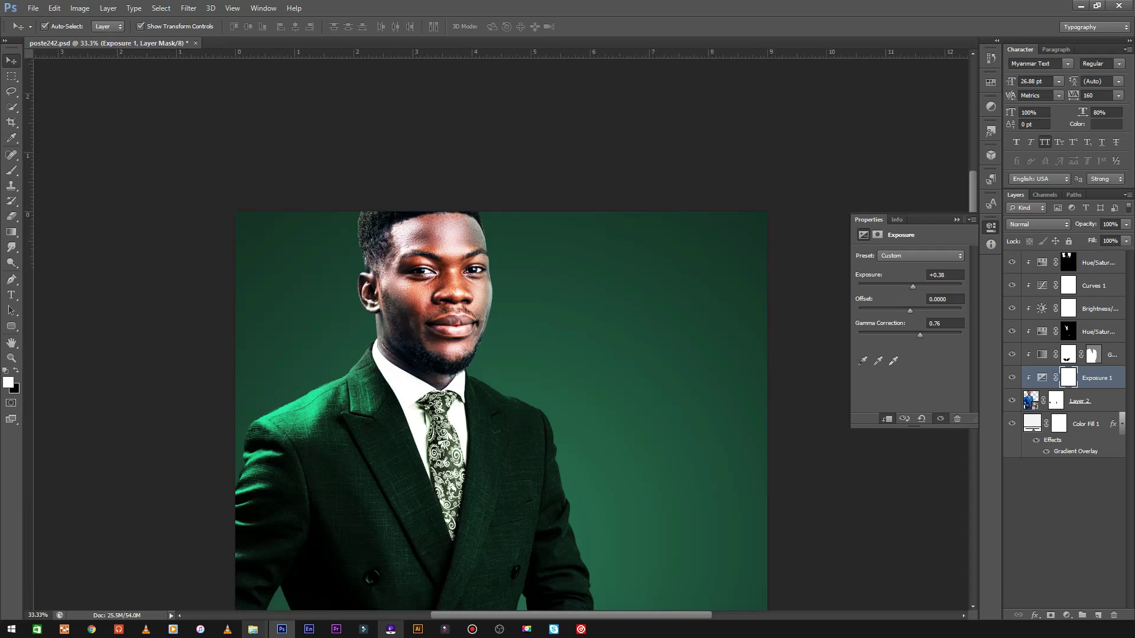
pyautogui.hotkey('ctrl', '-')
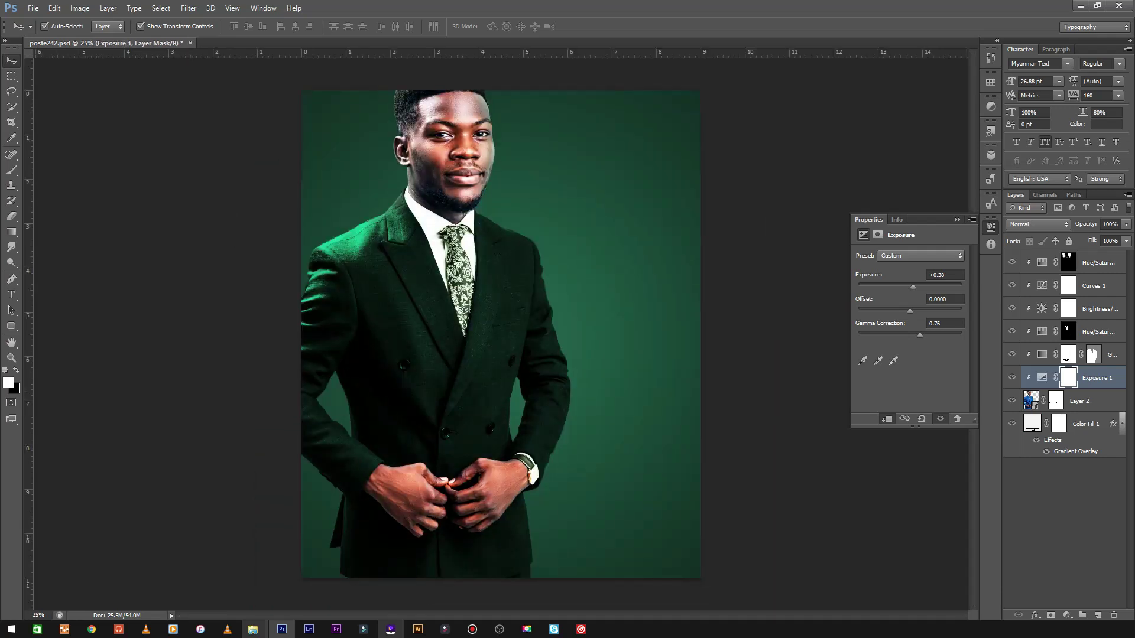
pyautogui.moveTo(920, 335); pyautogui.dragTo(916, 335)
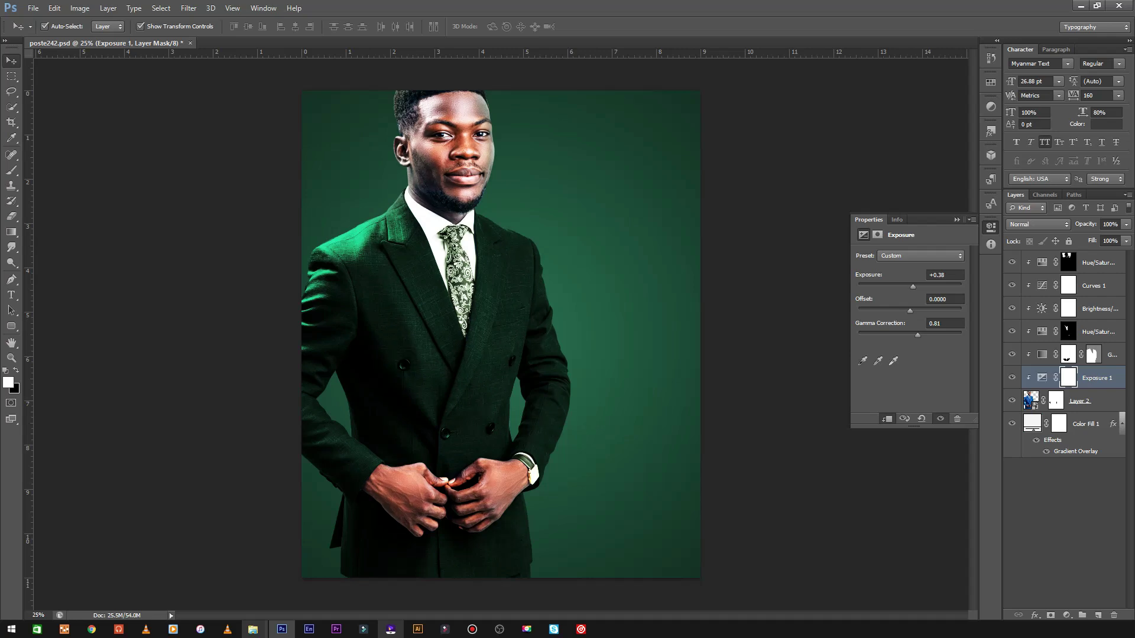
pyautogui.moveTo(911, 286); pyautogui.dragTo(913, 287)
pyautogui.click(991, 226)
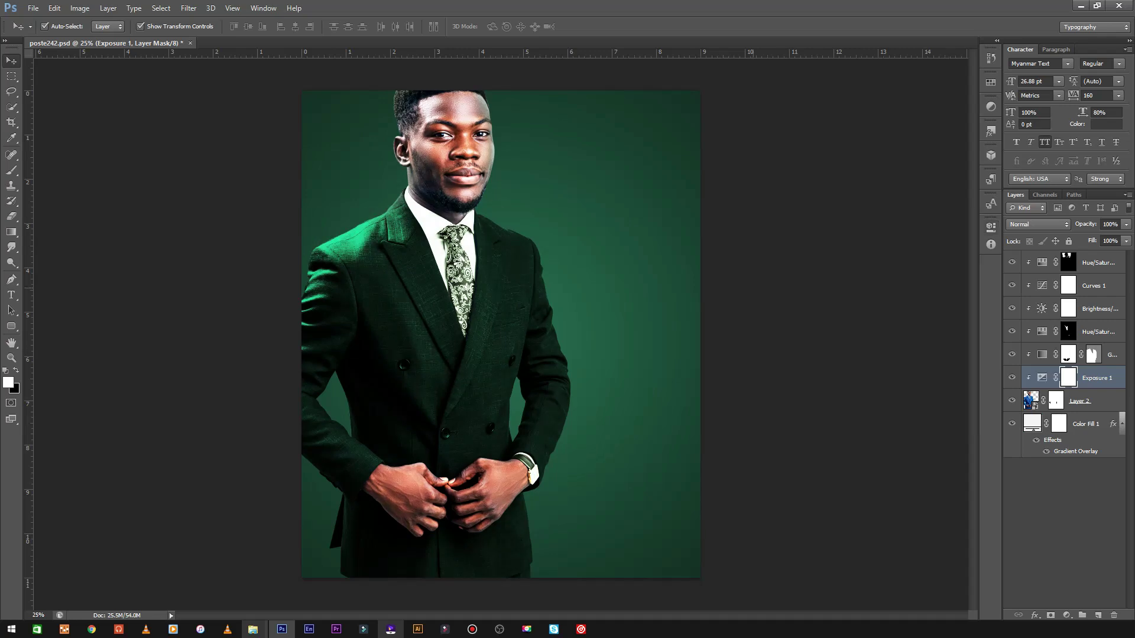
pyautogui.hotkey('ctrl', '-')
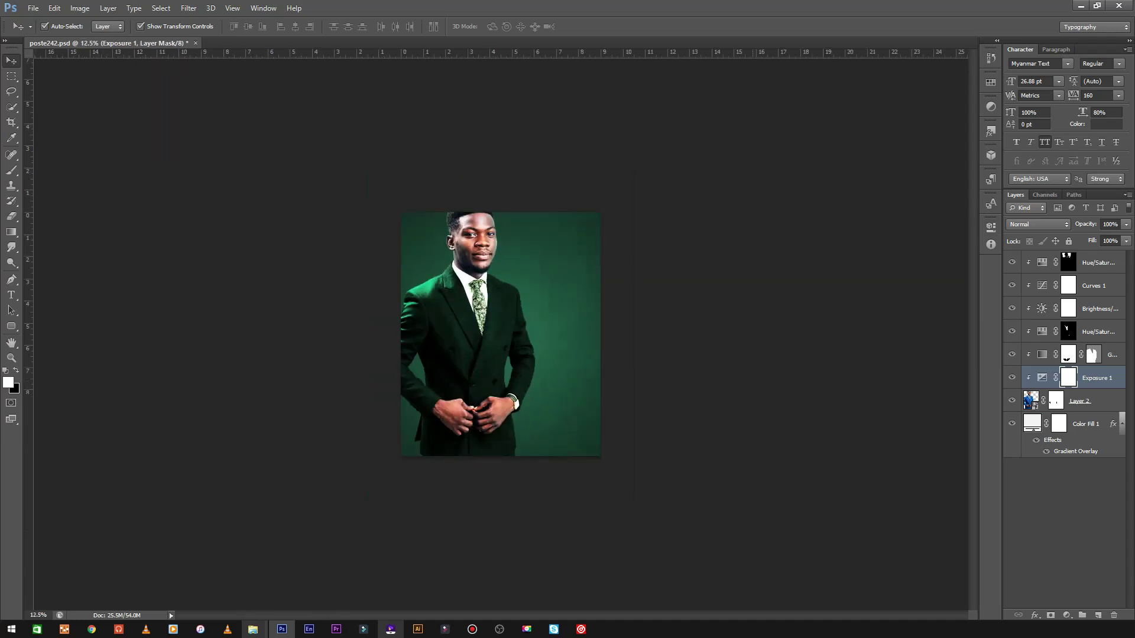
# Convert Layer 2 and all adjustment layers above it into a single smart object.
pyautogui.hotkey('ctrl', '+')
pyautogui.hotkey('ctrl', '+')
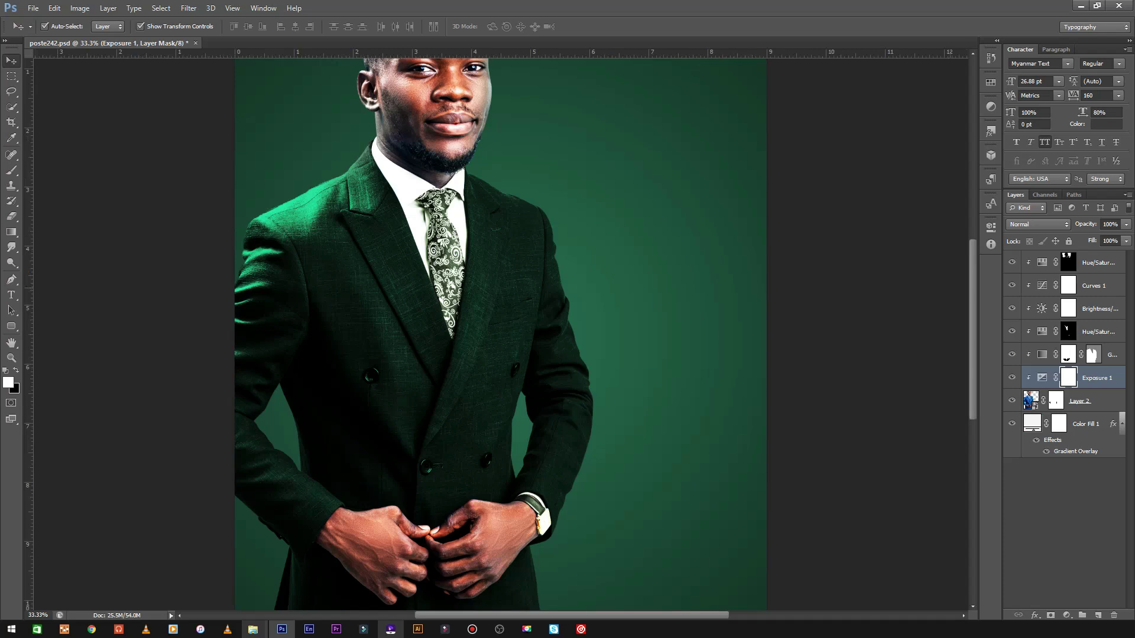
pyautogui.click(1065, 520)
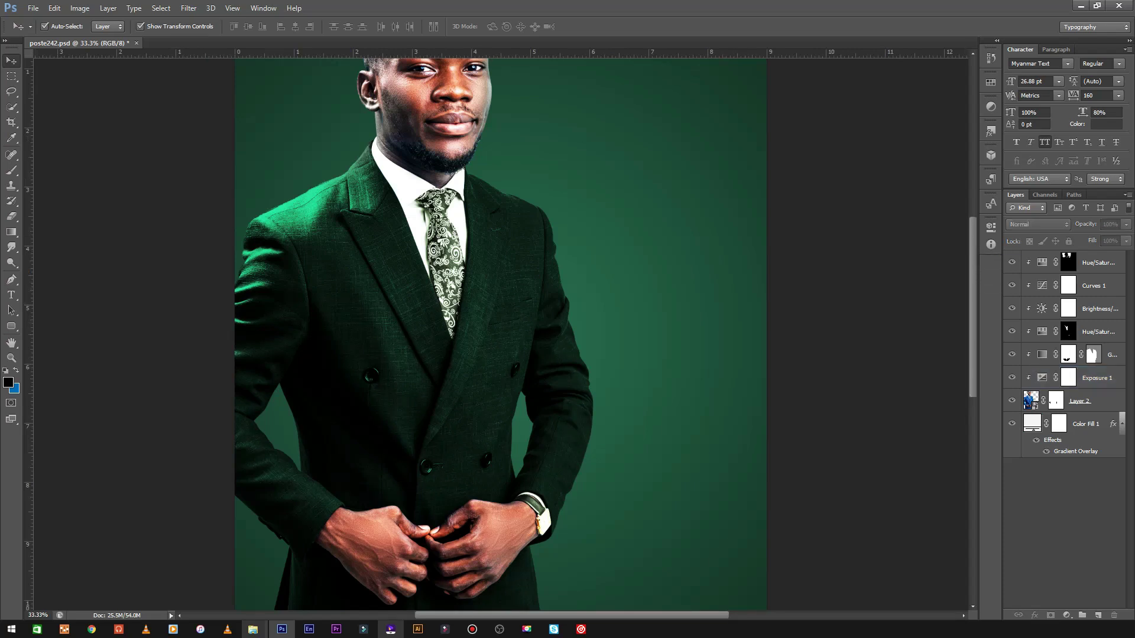
pyautogui.moveTo(973, 331); pyautogui.dragTo(973, 290)
pyautogui.scroll(-3, 501, 355)
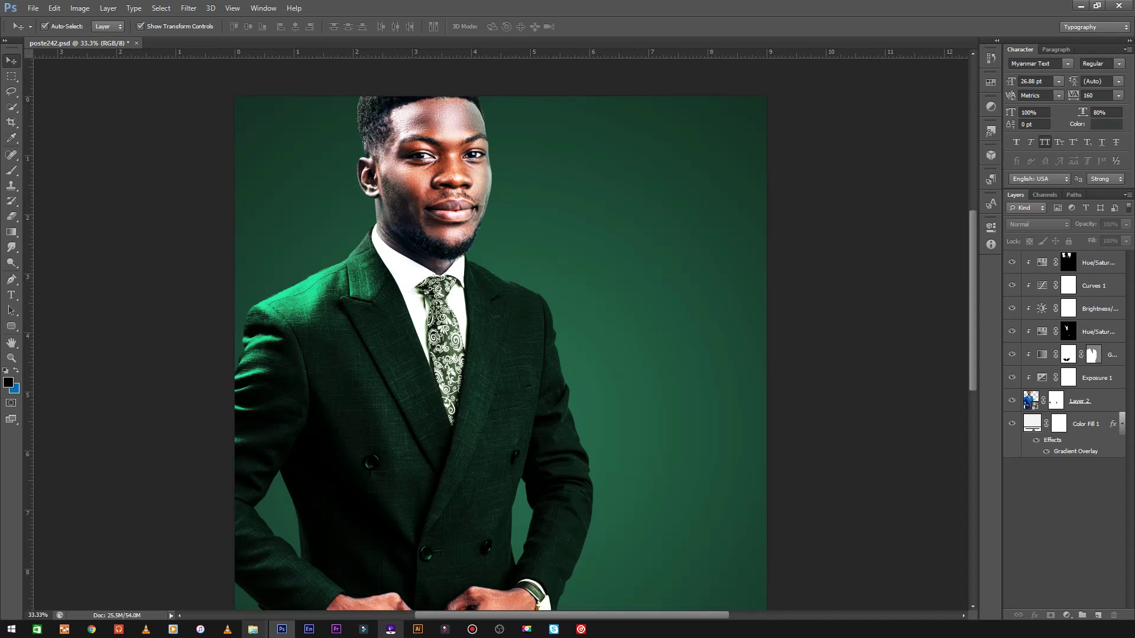
pyautogui.click(505, 606)
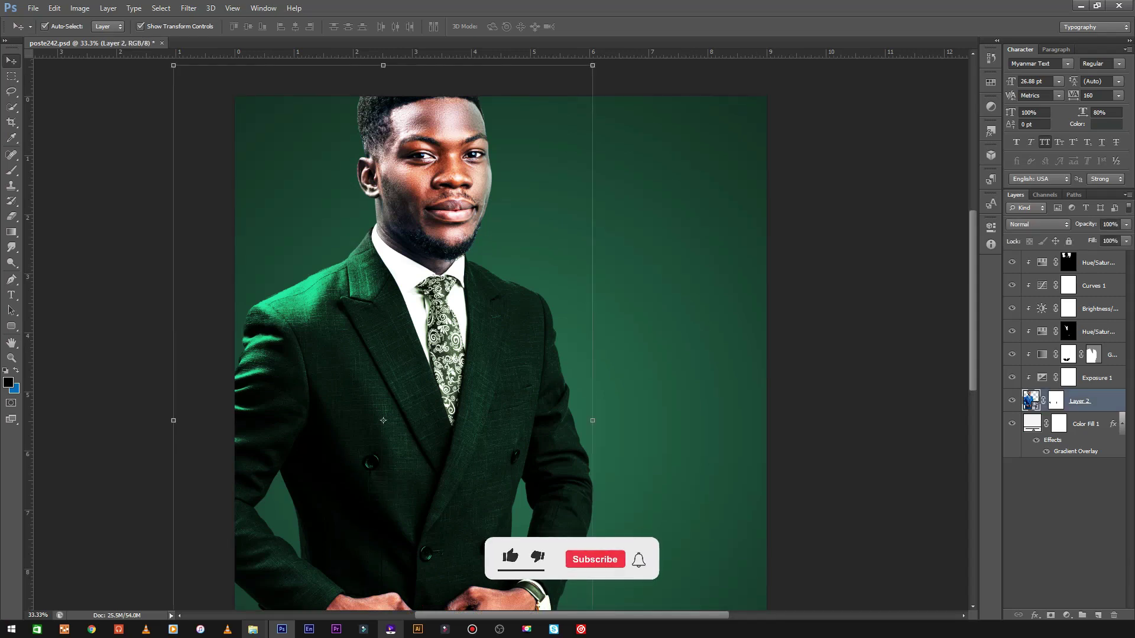
pyautogui.keyDown('shift'); pyautogui.click(1099, 263); pyautogui.keyUp('shift')
pyautogui.rightClick(1082, 355)
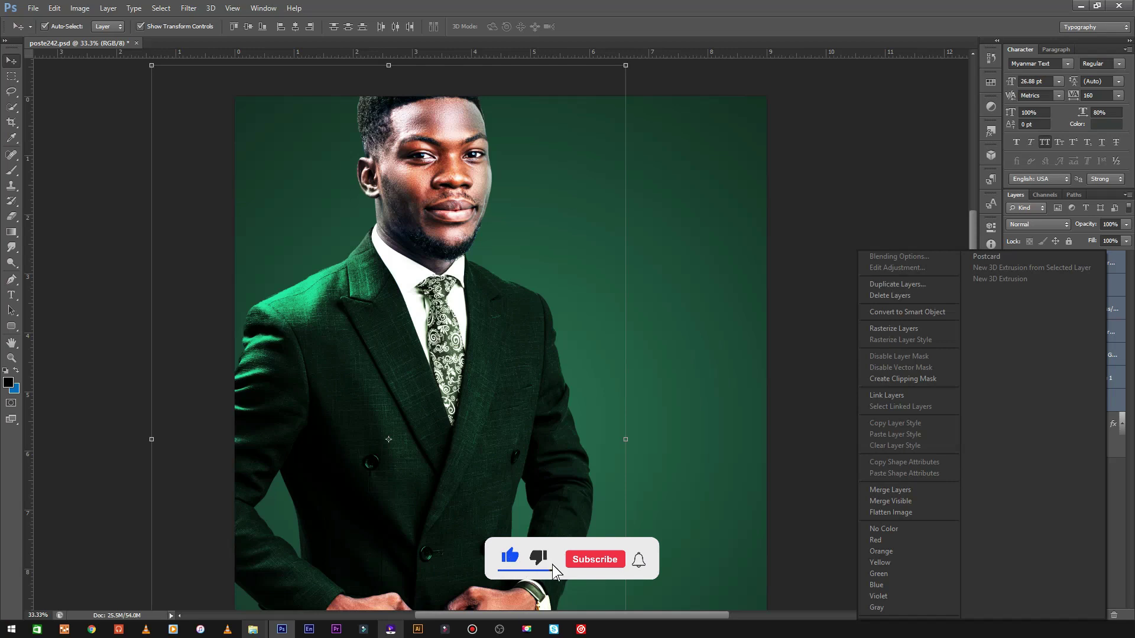
pyautogui.click(907, 311)
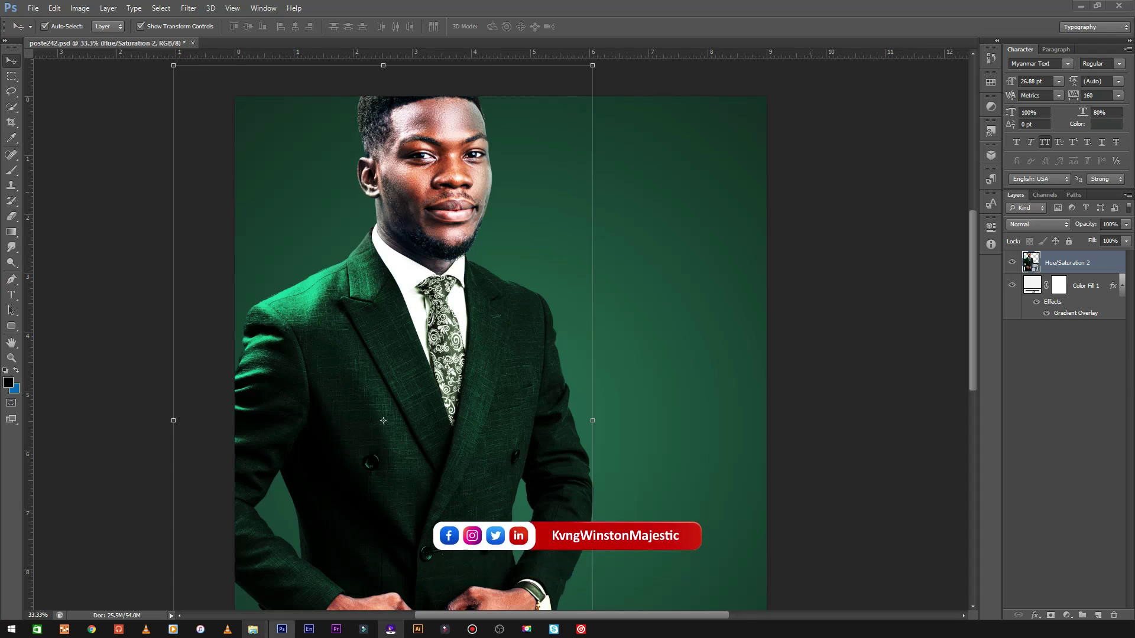
pyautogui.hotkey('ctrl', '-')
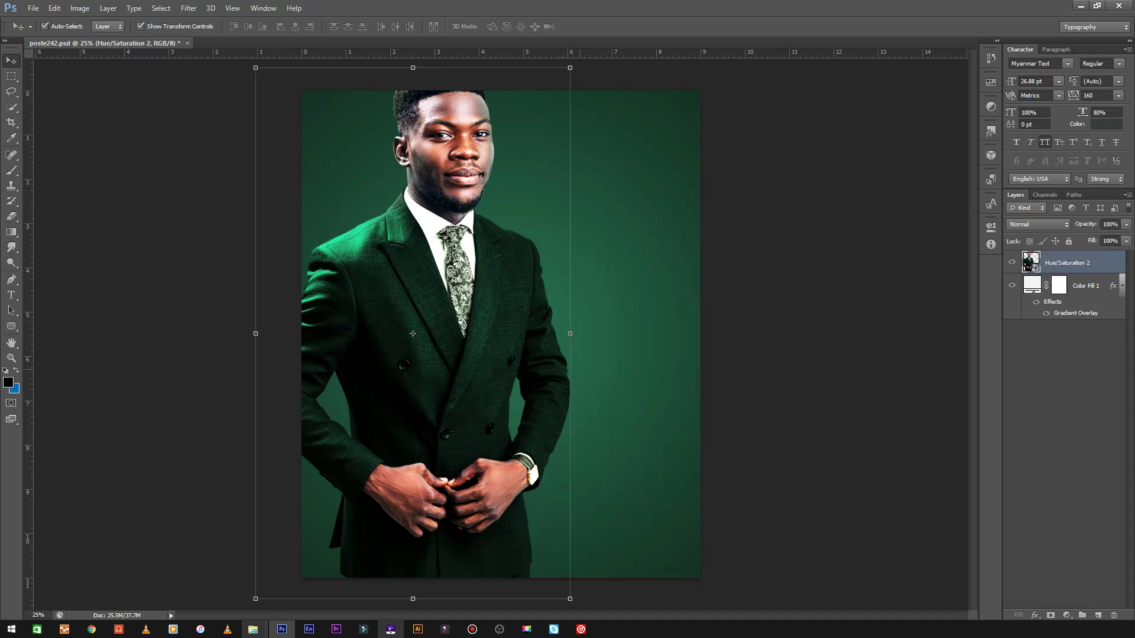
# Scale the portrait smart object down to about 89% and move it lower and slightly left.
pyautogui.hotkey('ctrl', 't')
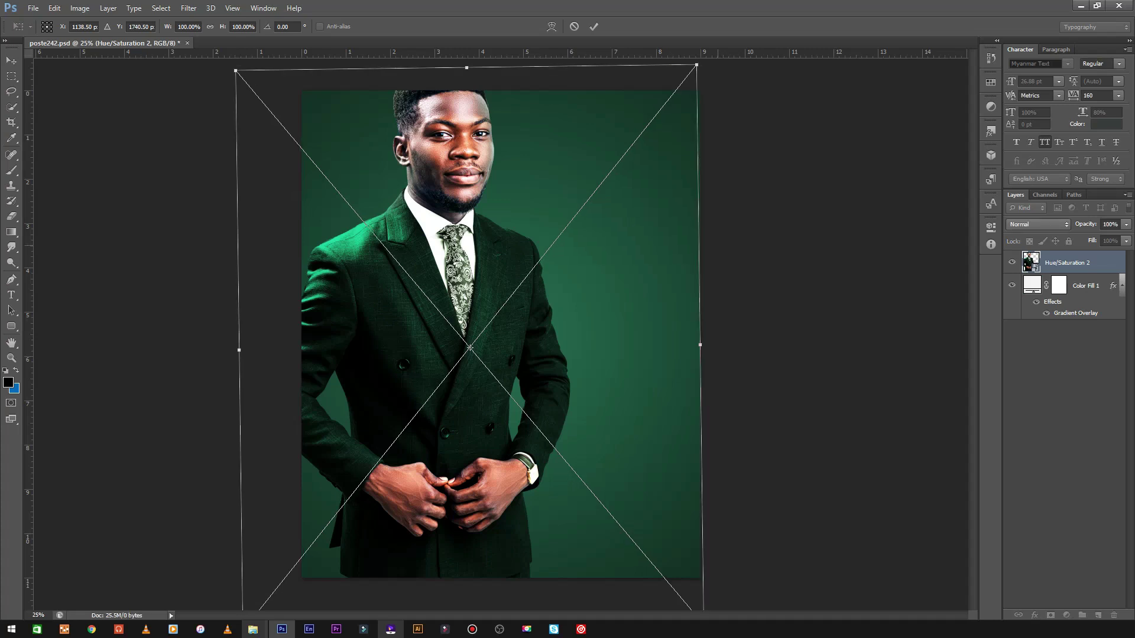
pyautogui.moveTo(720, 220); pyautogui.dragTo(713, 207)
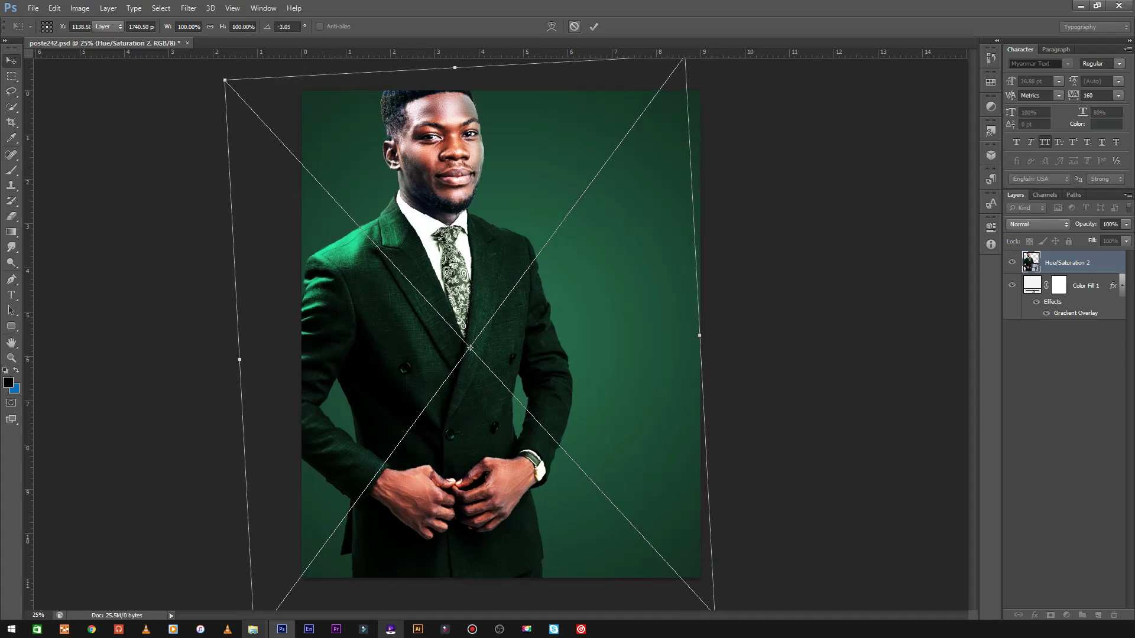
pyautogui.press('Return')
pyautogui.hotkey('ctrl', 't')
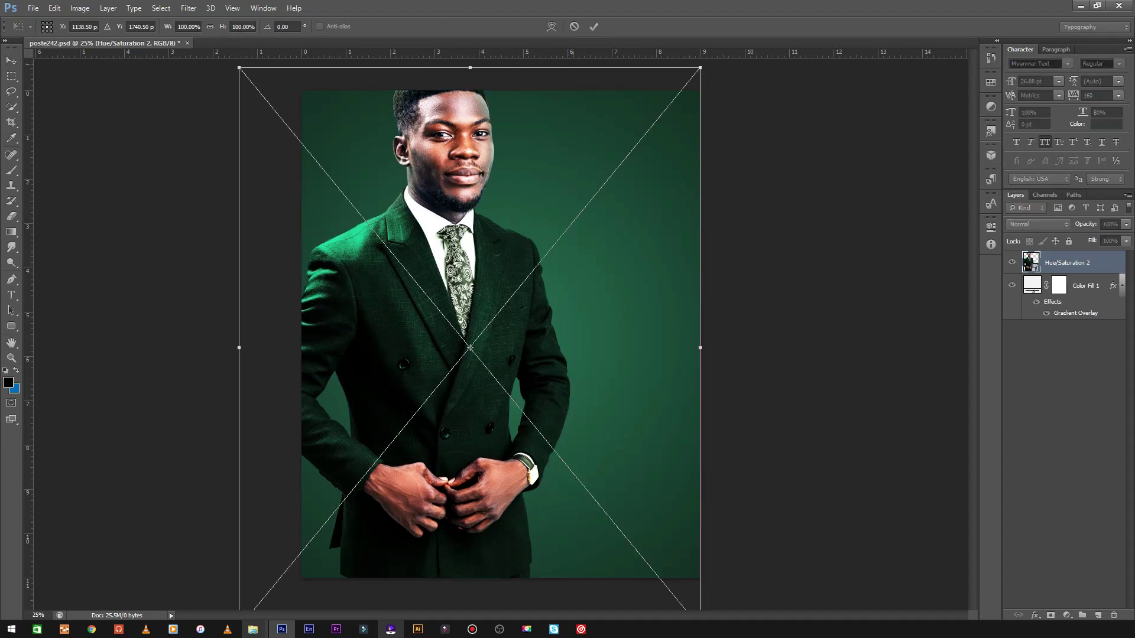
pyautogui.moveTo(695, 74); pyautogui.dragTo(674, 99)
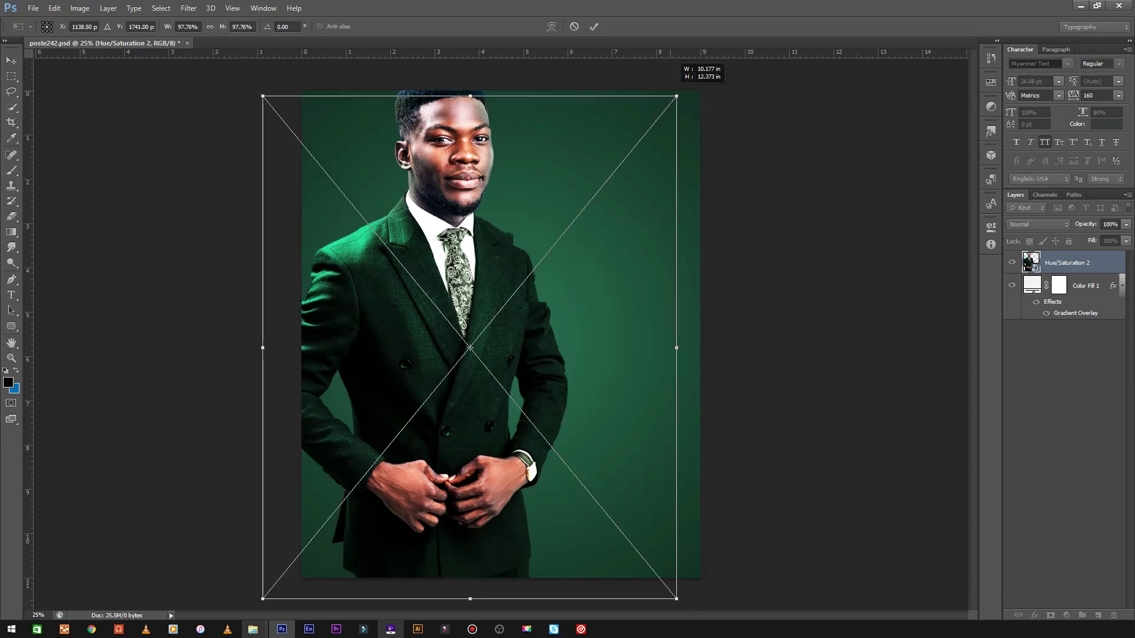
pyautogui.click(594, 26)
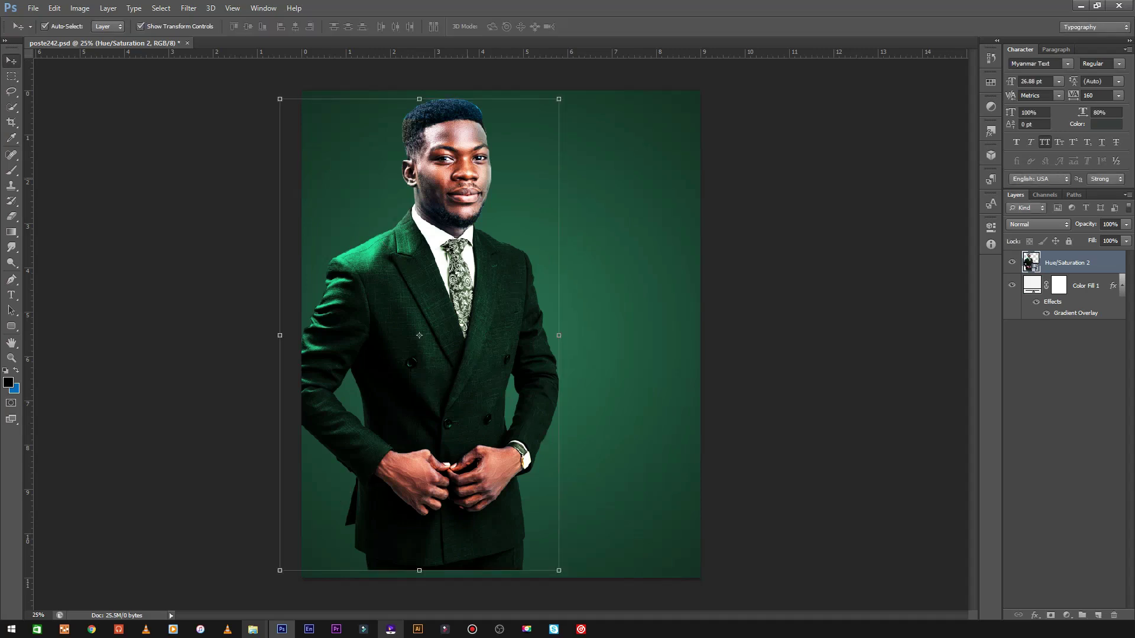
pyautogui.moveTo(474, 149); pyautogui.dragTo(466, 183)
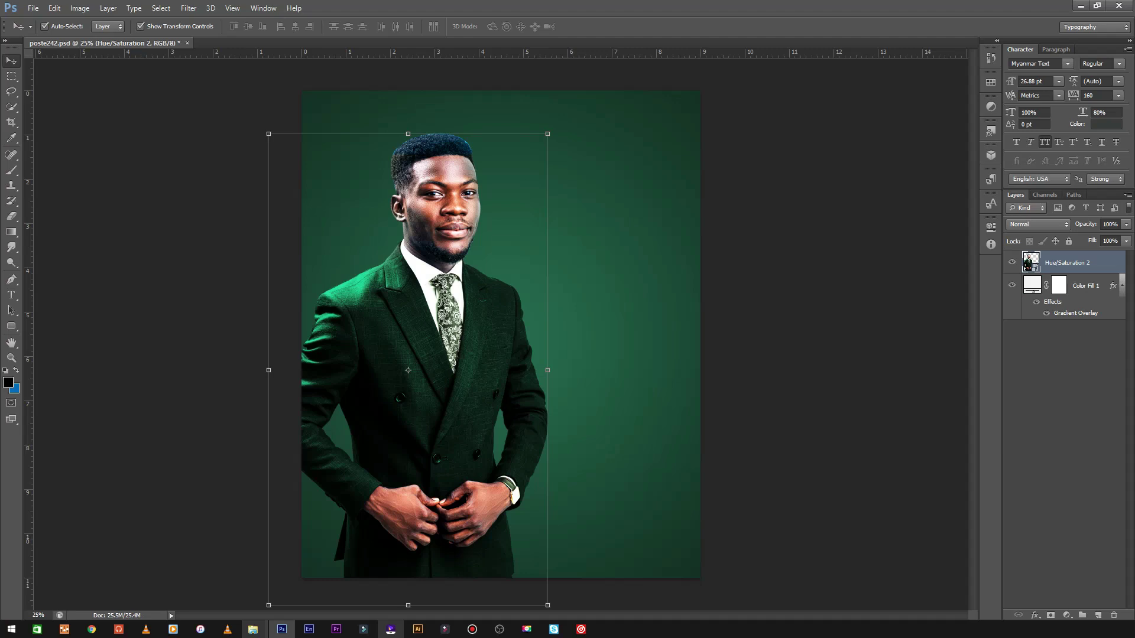
pyautogui.press('Return')
# Add a clipped Hue/Saturation layer colorizing the man at hue 150, saturation 40, lightness +39.
pyautogui.press('b')
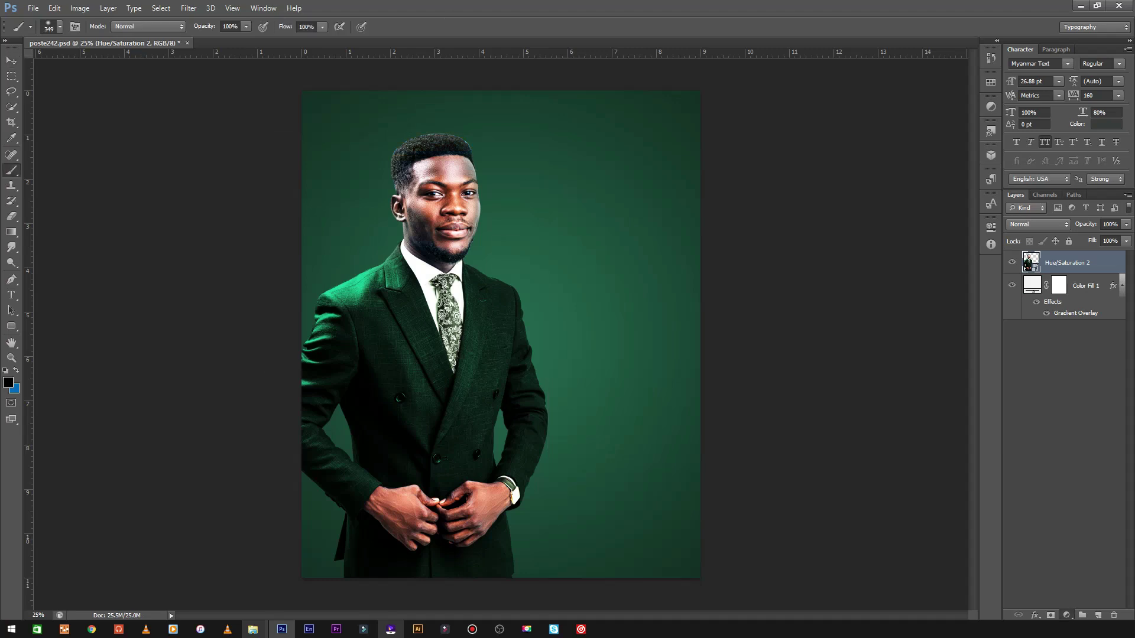
pyautogui.click(1067, 615)
pyautogui.click(1067, 474)
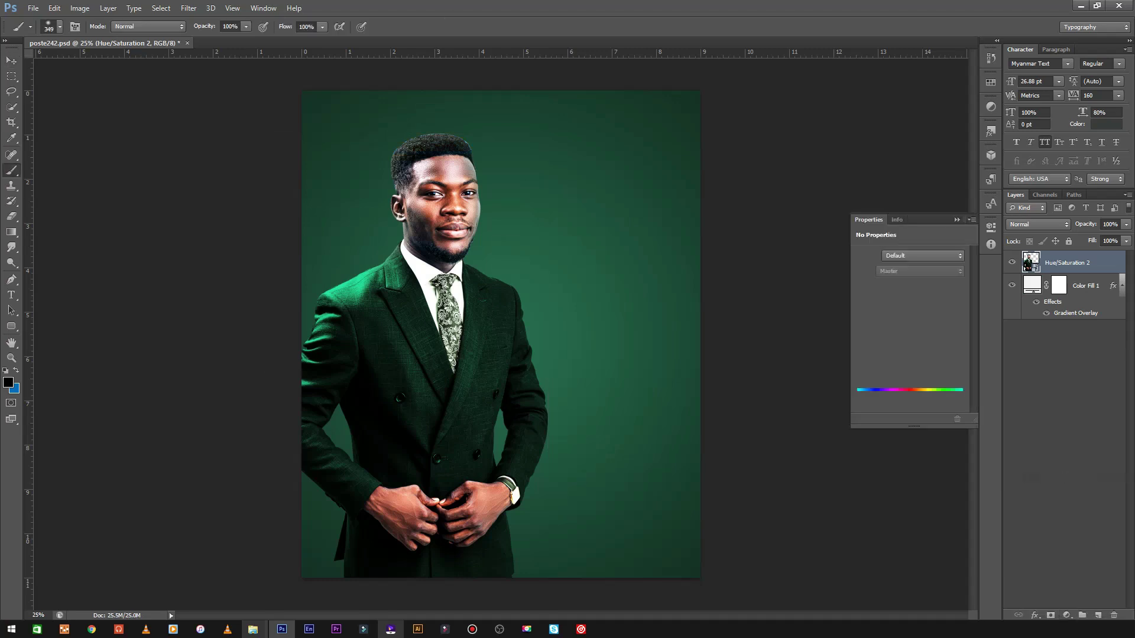
pyautogui.rightClick(1082, 260)
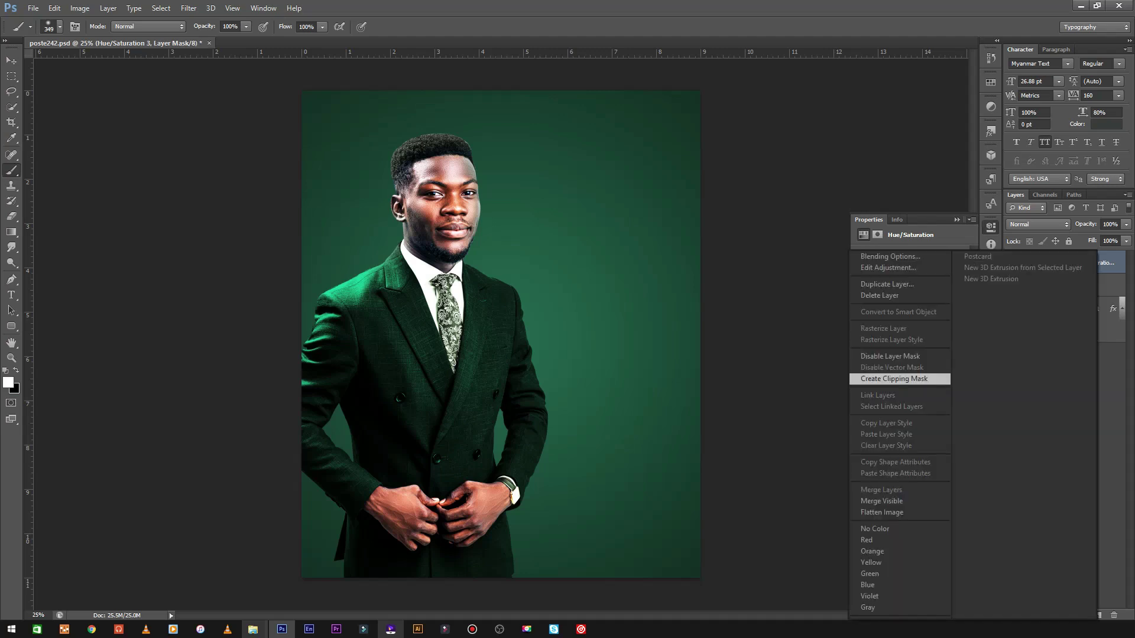
pyautogui.click(899, 379)
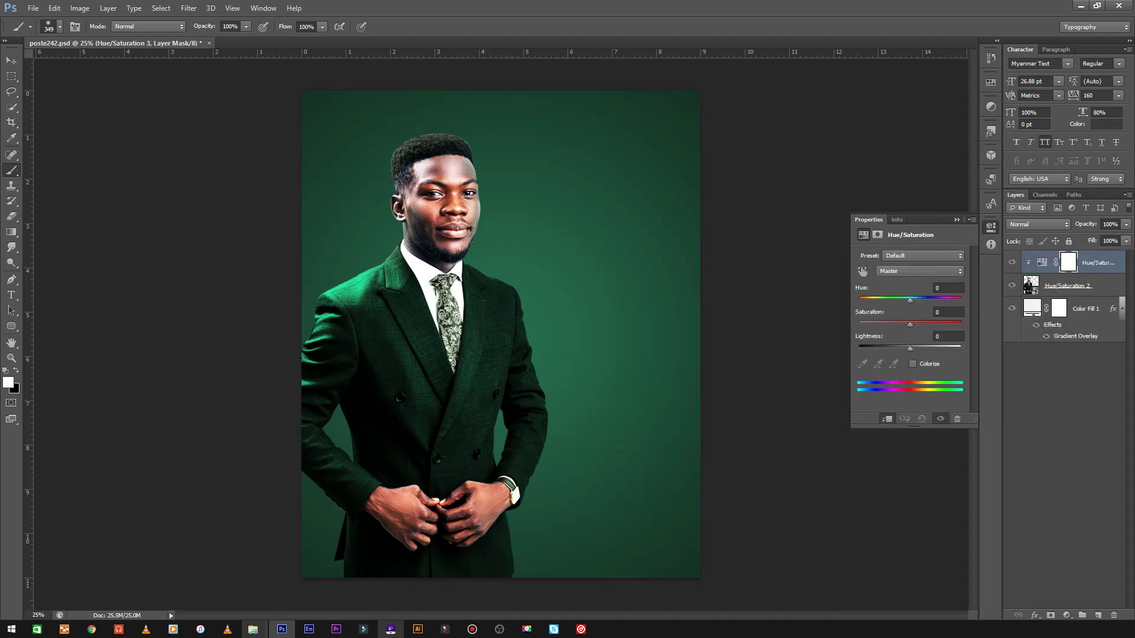
pyautogui.click(913, 363)
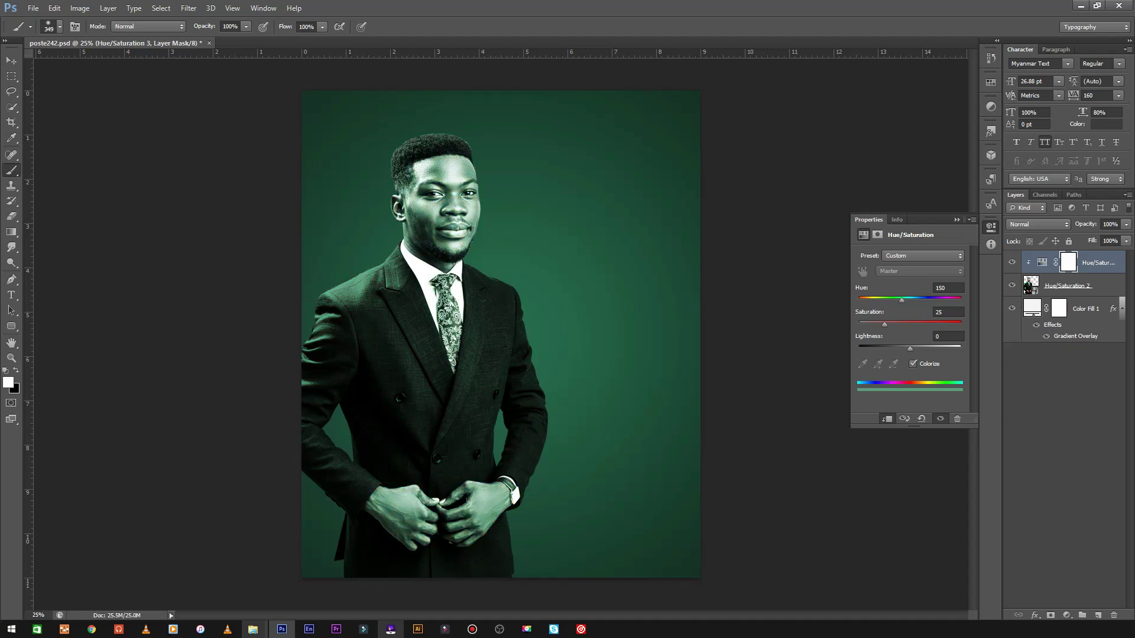
pyautogui.moveTo(910, 349); pyautogui.dragTo(921, 349)
pyautogui.moveTo(928, 349); pyautogui.dragTo(930, 349)
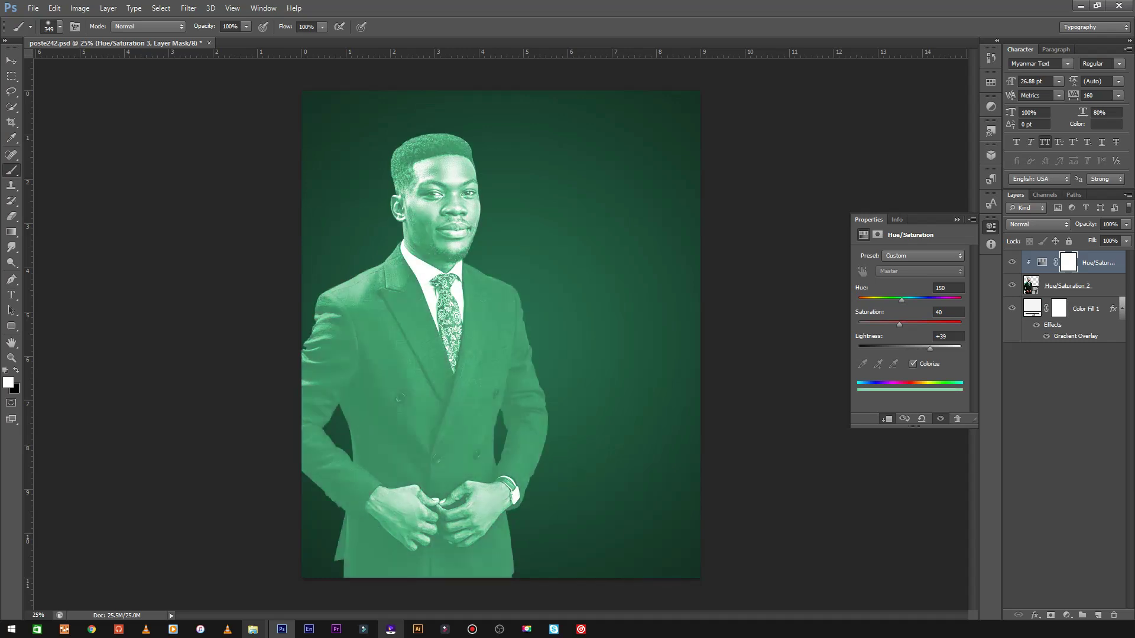
pyautogui.rightClick(1099, 262)
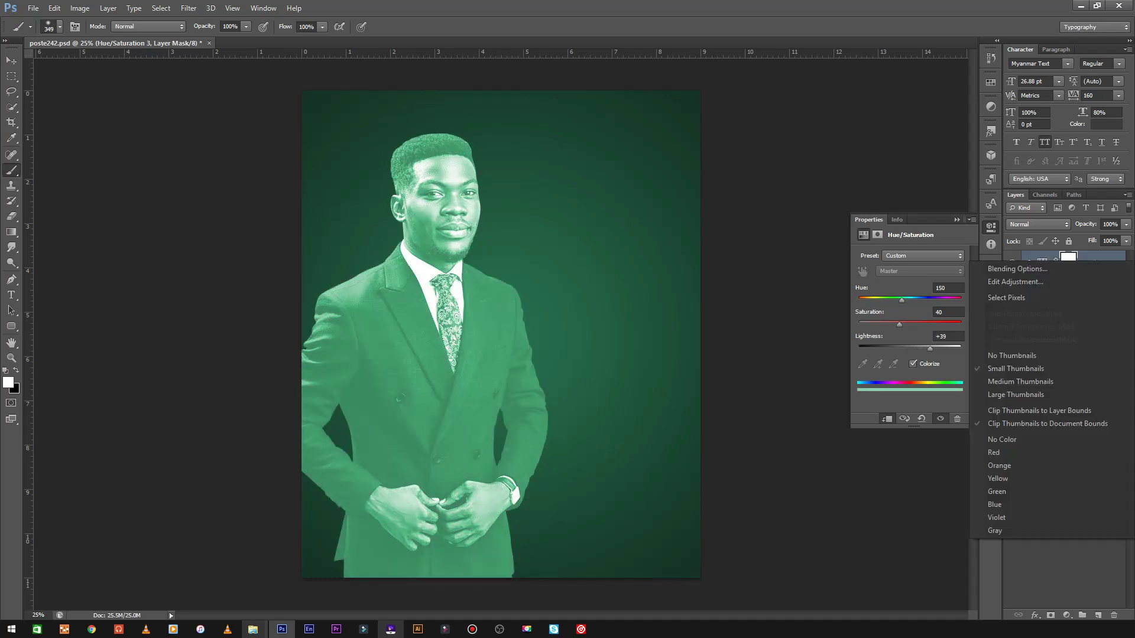
pyautogui.press('Escape')
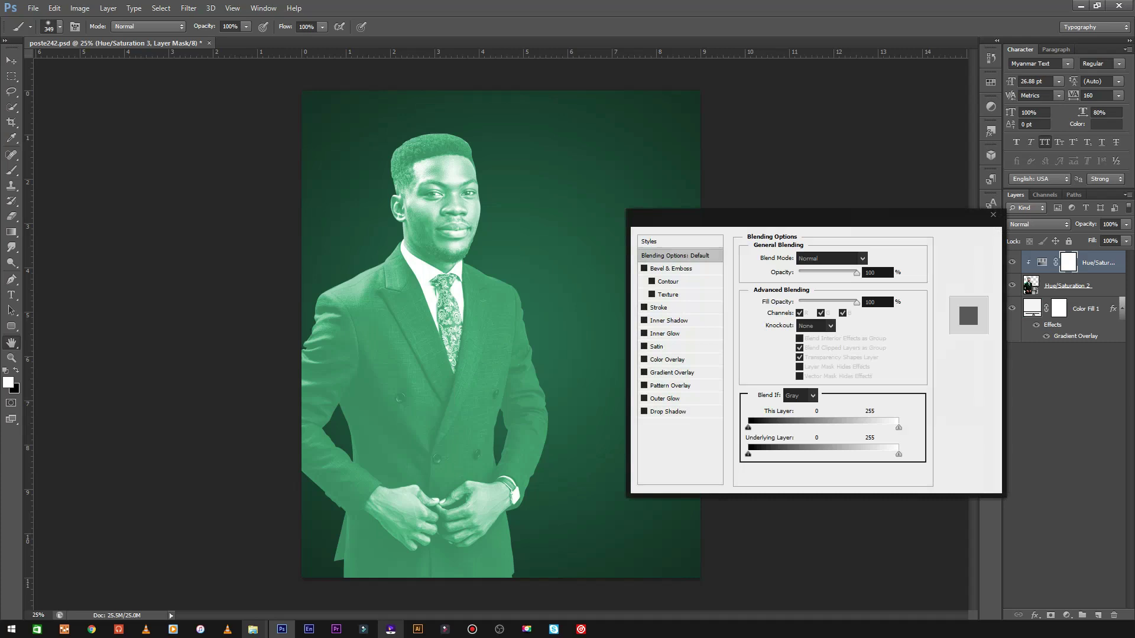
# Set Knockout to Deep and the Underlying Layer Blend If black slider to 73.
pyautogui.click(816, 326)
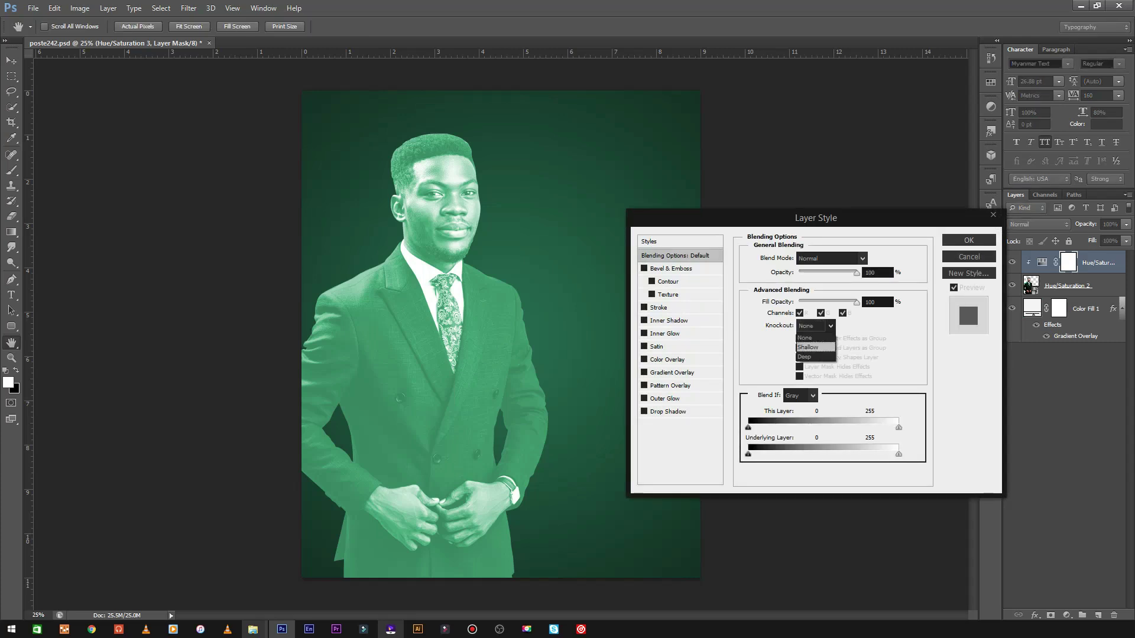
pyautogui.click(815, 356)
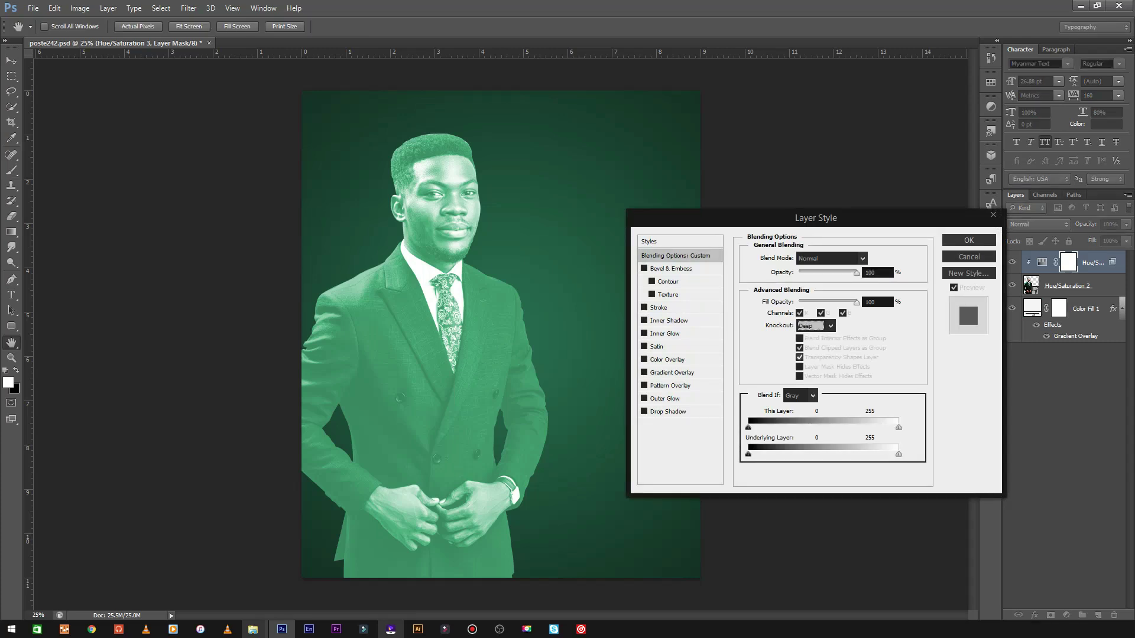
pyautogui.moveTo(748, 427)
pyautogui.mouseDown()
pyautogui.moveTo(785, 427)
pyautogui.moveTo(748, 427)
pyautogui.moveTo(771, 454)
pyautogui.moveTo(791, 454)
pyautogui.mouseUp()
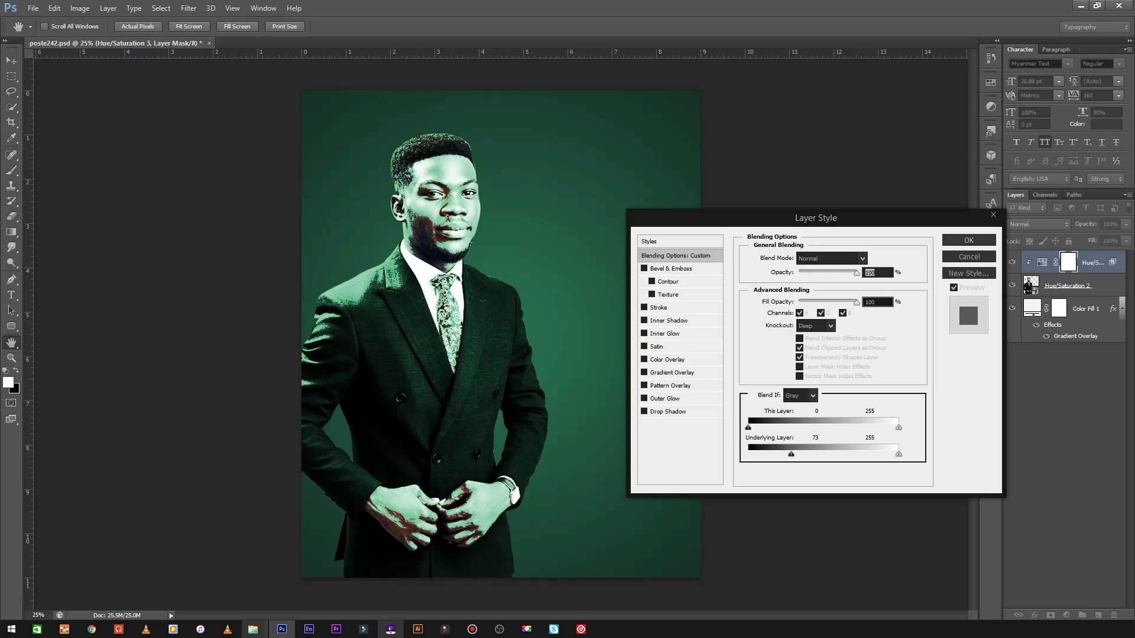
pyautogui.press('Return')
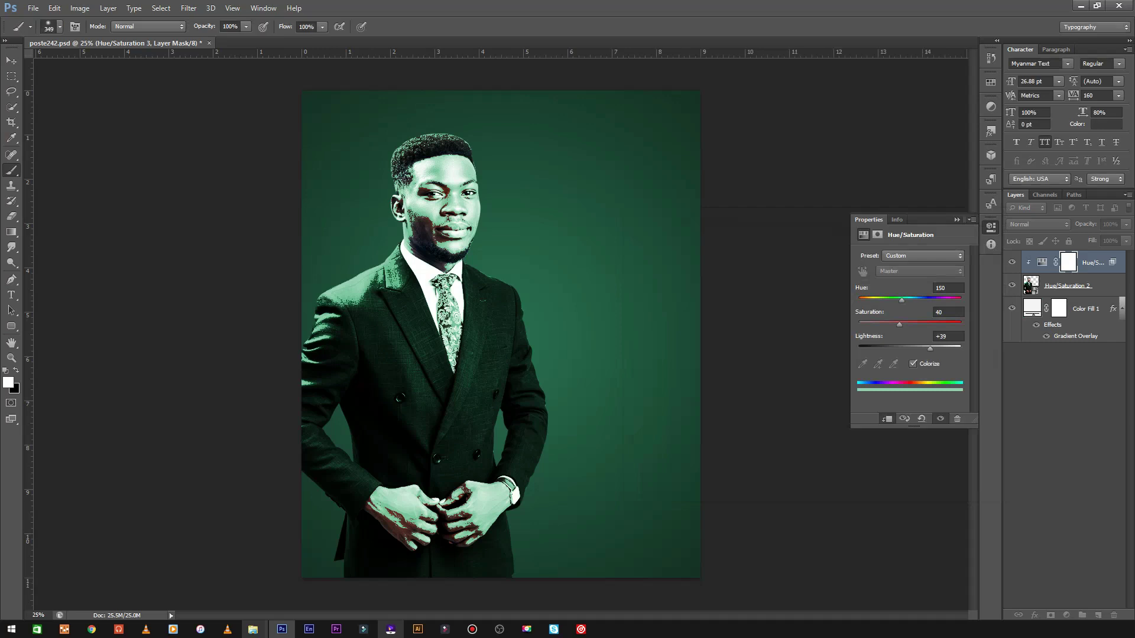
# Erase the green tint off the lips and hands on its mask, and set opacity to 35%.
pyautogui.click(877, 234)
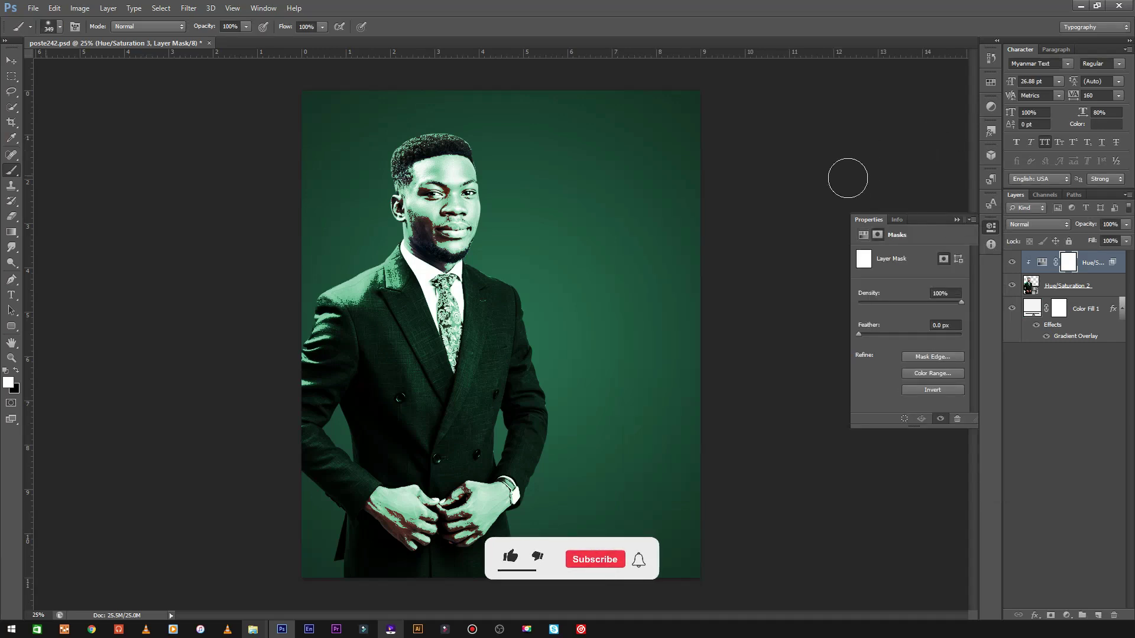
pyautogui.press('e')
pyautogui.moveTo(440, 230)
pyautogui.mouseDown()
pyautogui.moveTo(464, 232)
pyautogui.moveTo(411, 195)
pyautogui.moveTo(343, 302)
pyautogui.mouseUp()
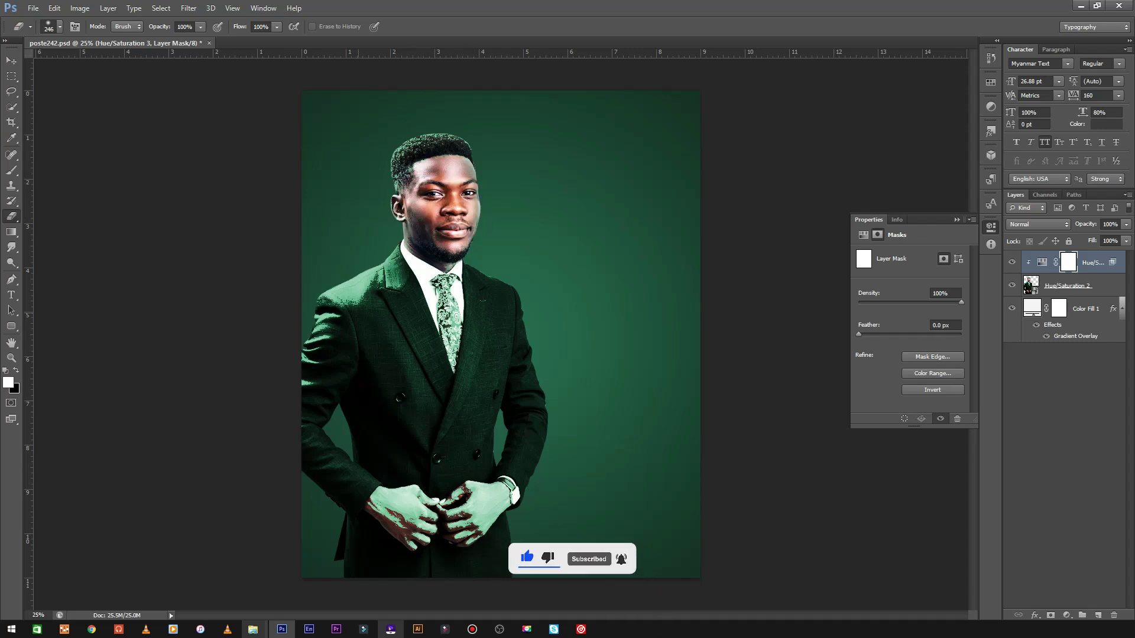
pyautogui.moveTo(402, 515); pyautogui.dragTo(482, 499)
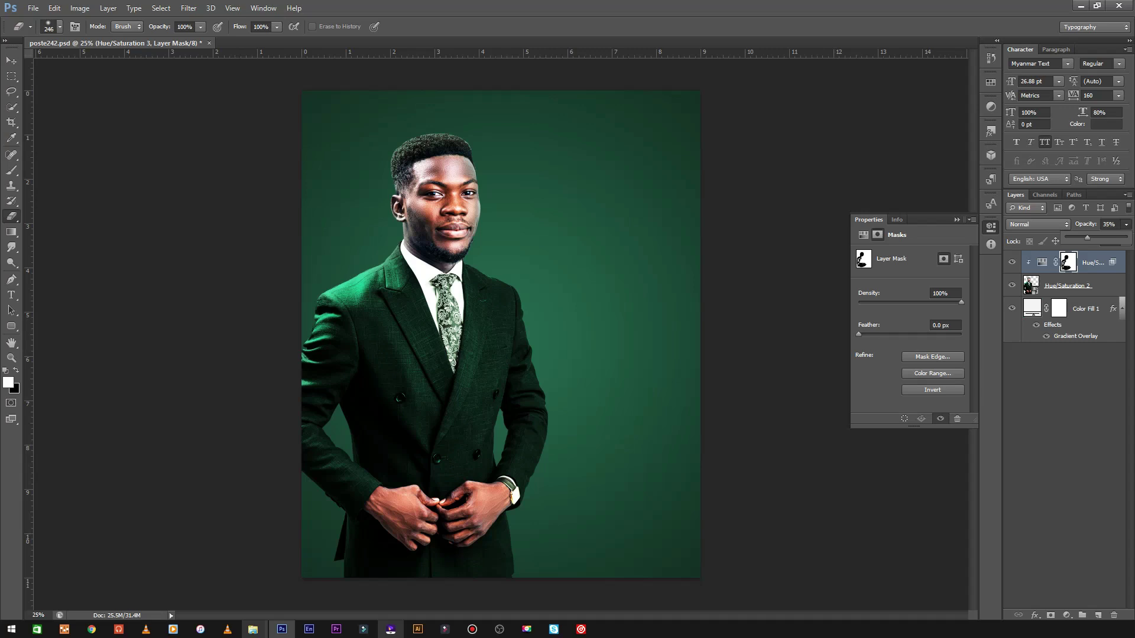
pyautogui.press('Return')
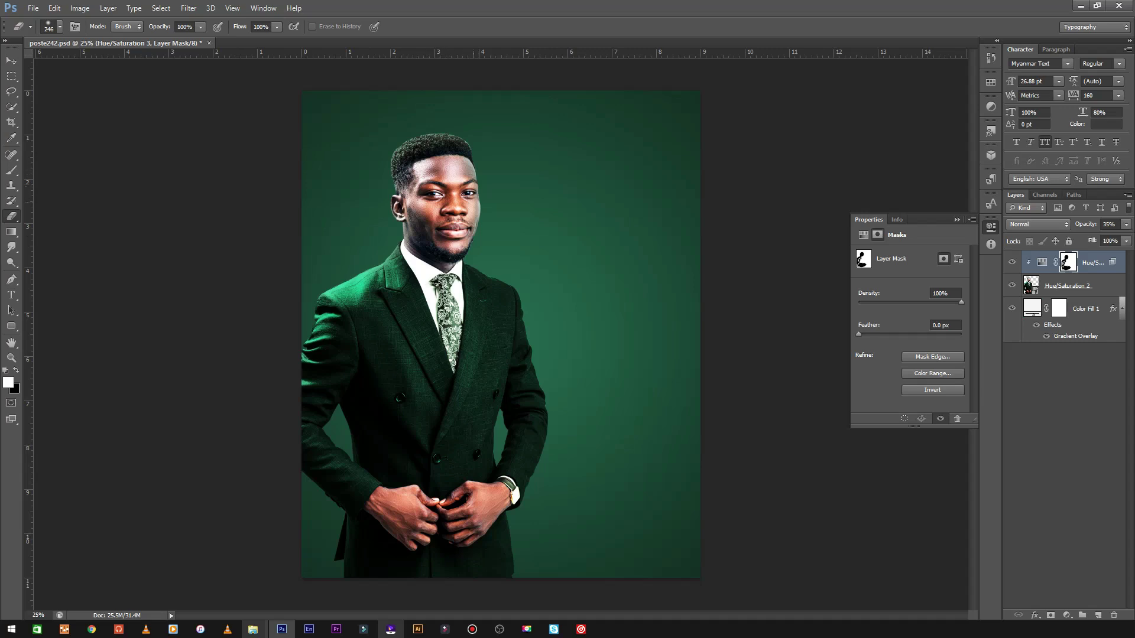
# Zoom around the poster and review the tint layer's Hue/Saturation settings.
pyautogui.hotkey('ctrl', '-')
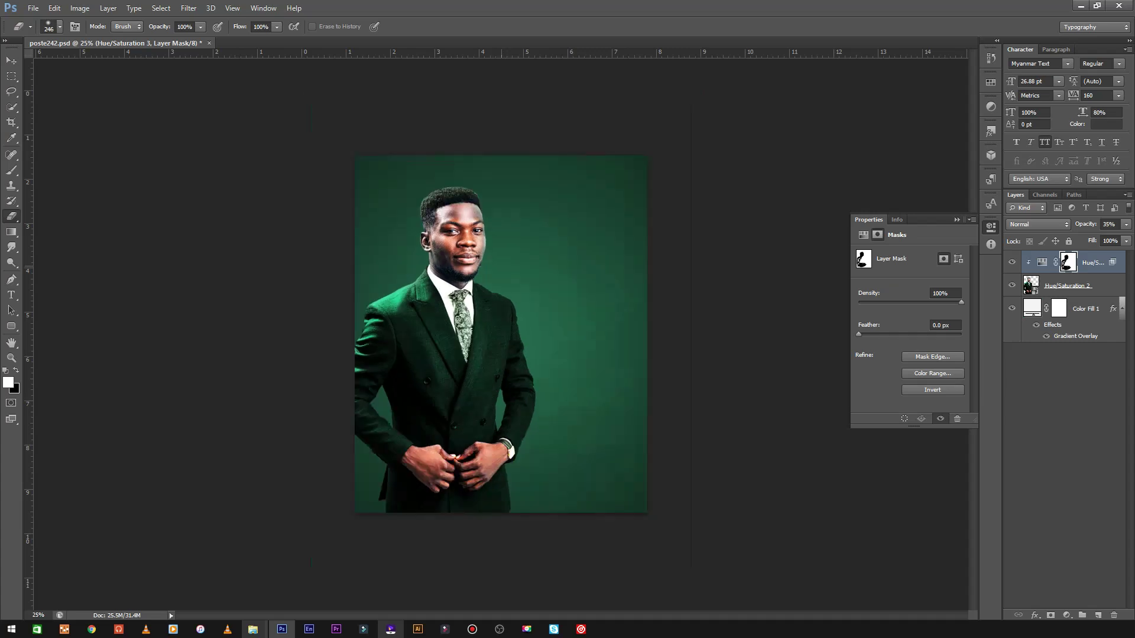
pyautogui.hotkey('ctrl', '-')
pyautogui.hotkey('ctrl', '+')
pyautogui.hotkey('ctrl', '+')
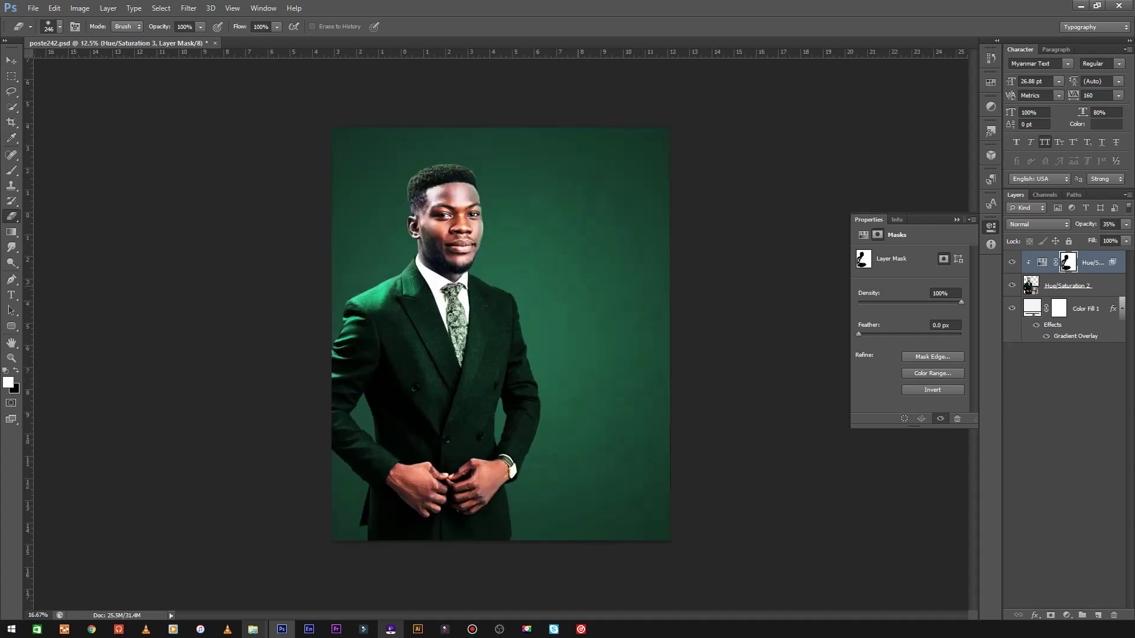
pyautogui.hotkey('ctrl', '+')
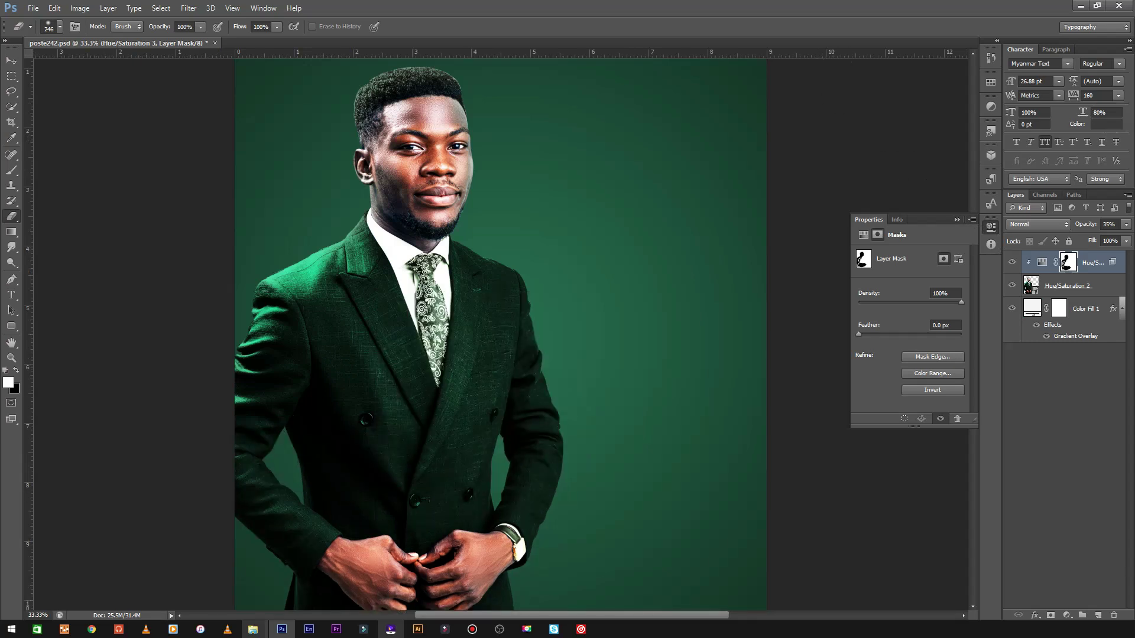
pyautogui.click(957, 220)
pyautogui.doubleClick(1041, 261)
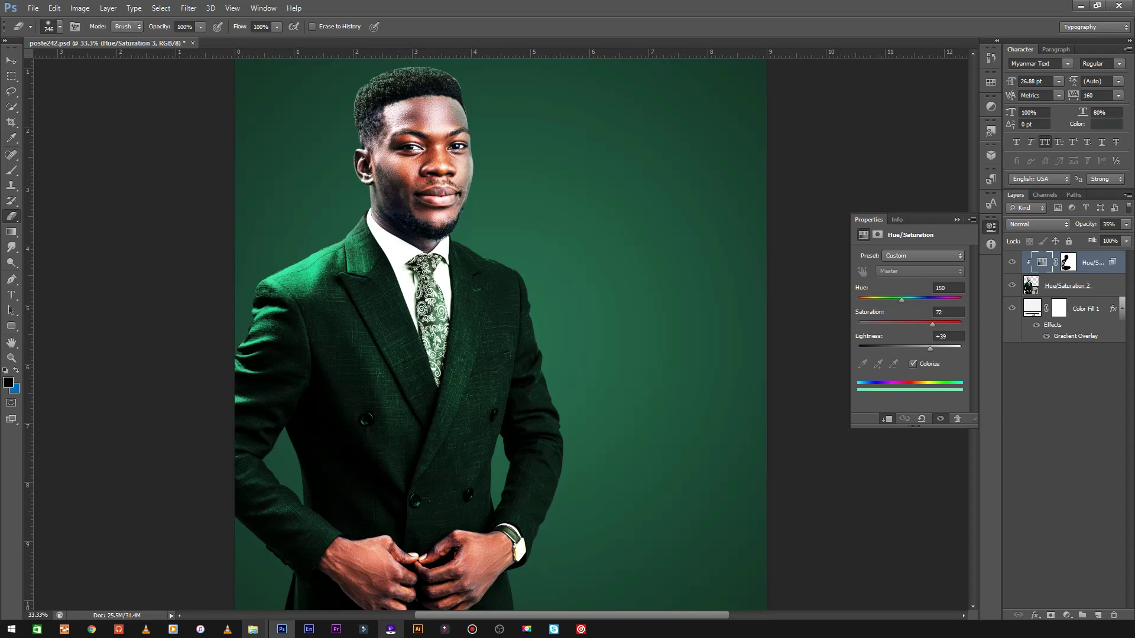
pyautogui.click(957, 220)
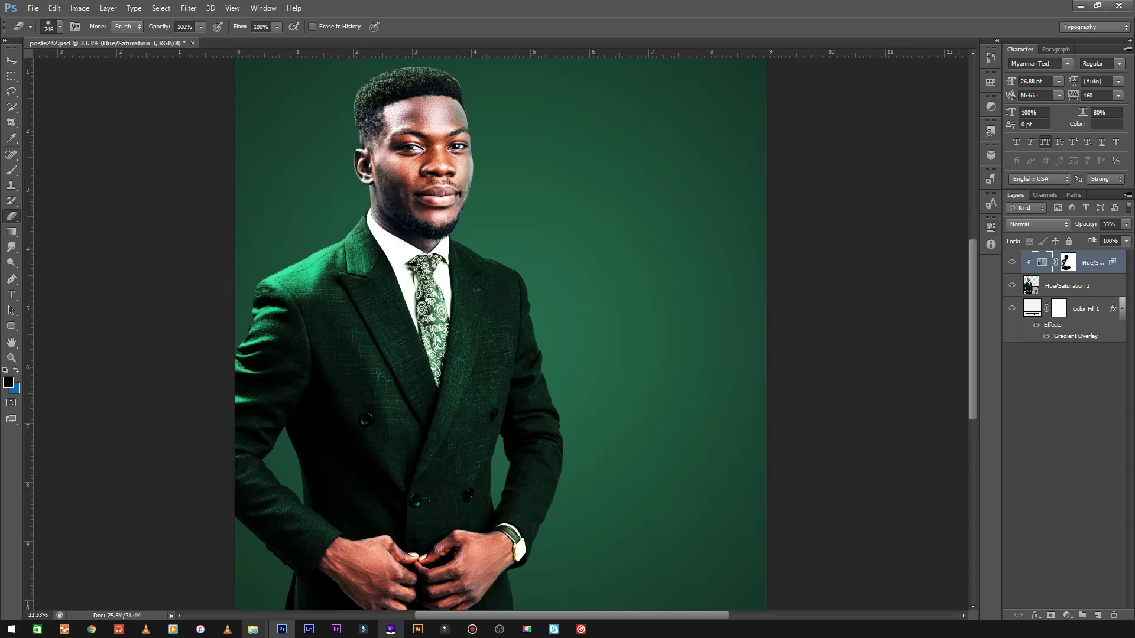
# Dismiss the rasterize error and save the poste242 file.
pyautogui.hotkey('ctrl', '-')
pyautogui.hotkey('ctrl', '-')
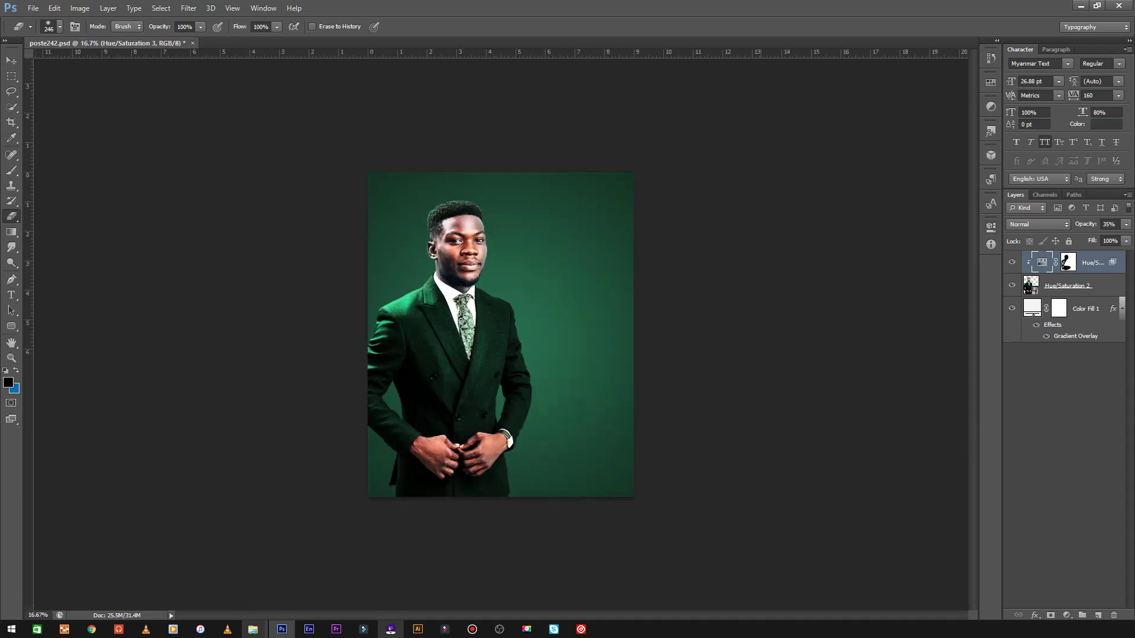
pyautogui.hotkey('ctrl', '+')
pyautogui.hotkey('ctrl', '+')
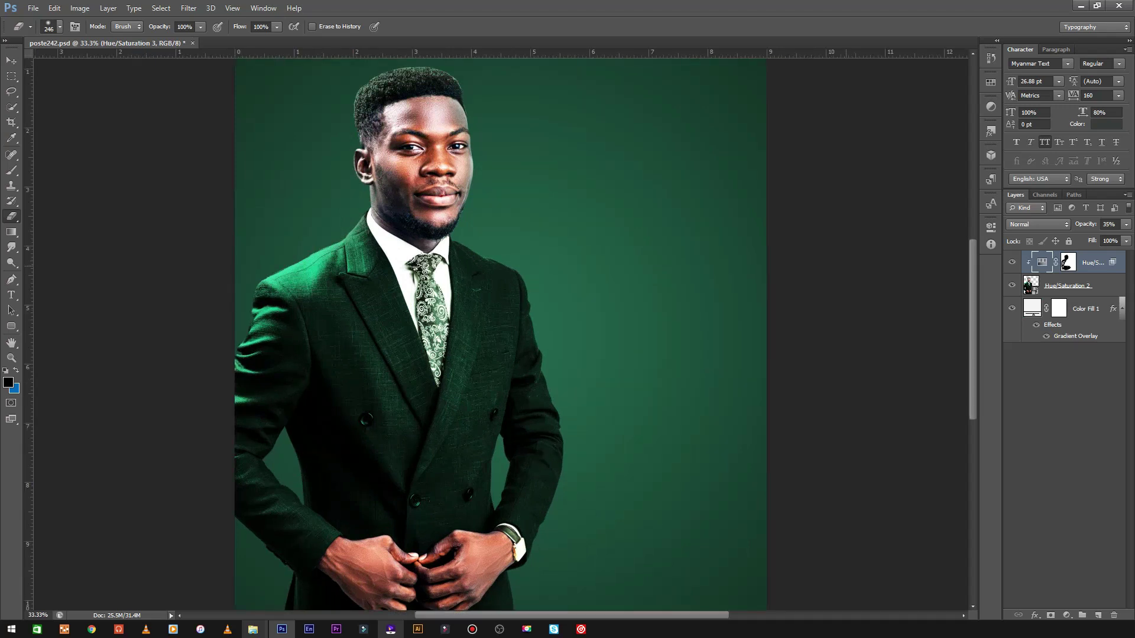
pyautogui.press('Return')
pyautogui.hotkey('ctrl', 's')
# Inspect the face up close, then select the Color Fill 1 layer.
pyautogui.press('v')
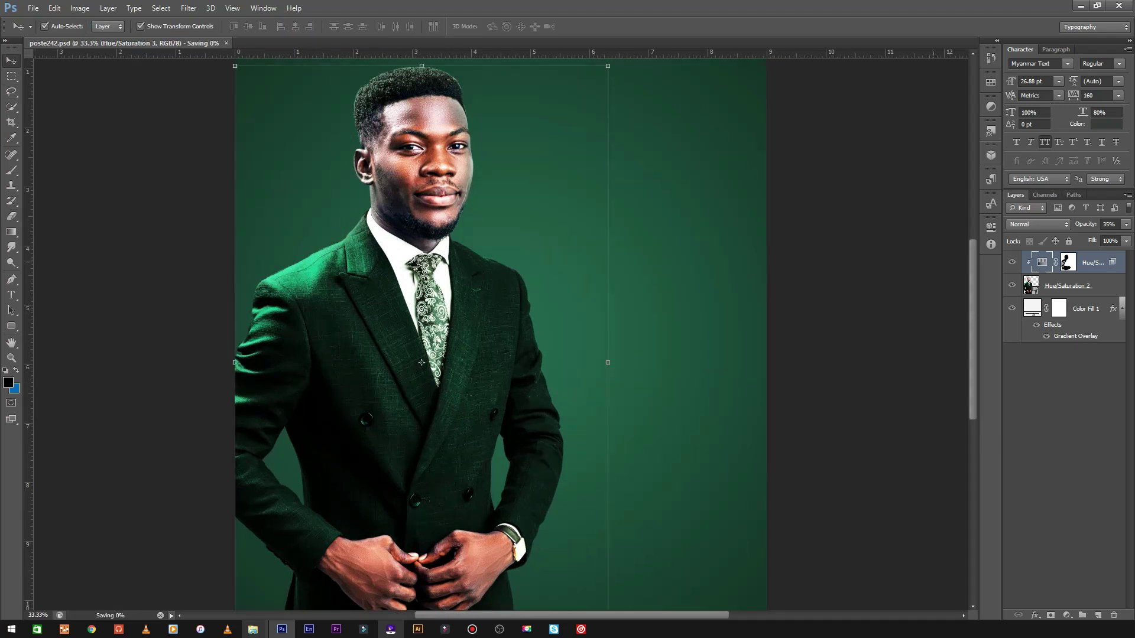
pyautogui.hotkey('ctrl', '+')
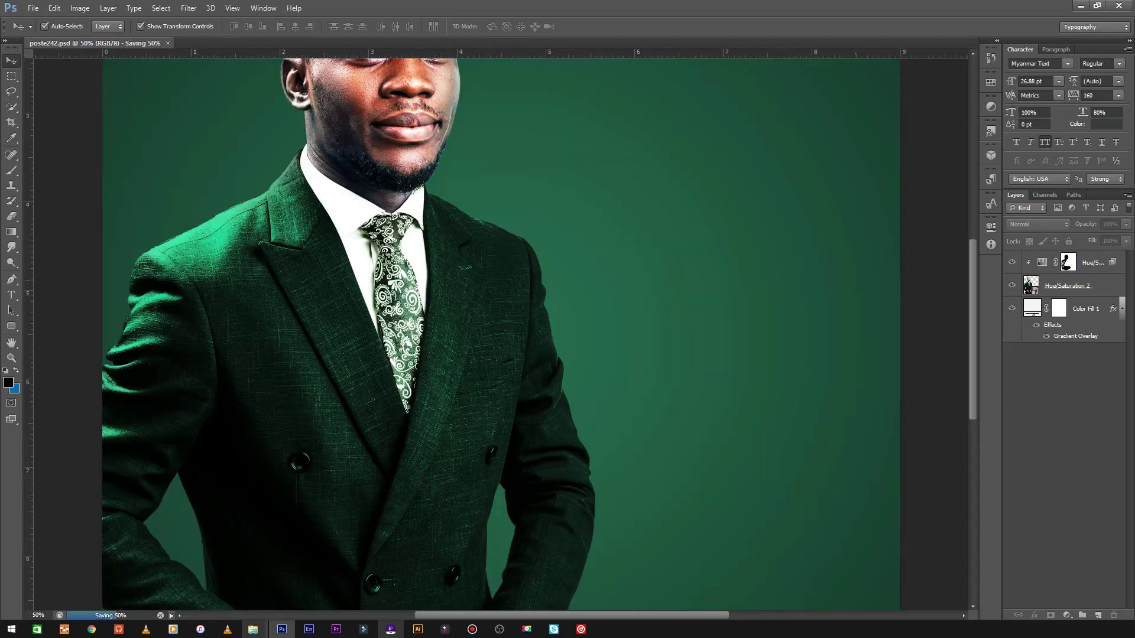
pyautogui.scroll(2, 501, 334)
pyautogui.scroll(5, 501, 334)
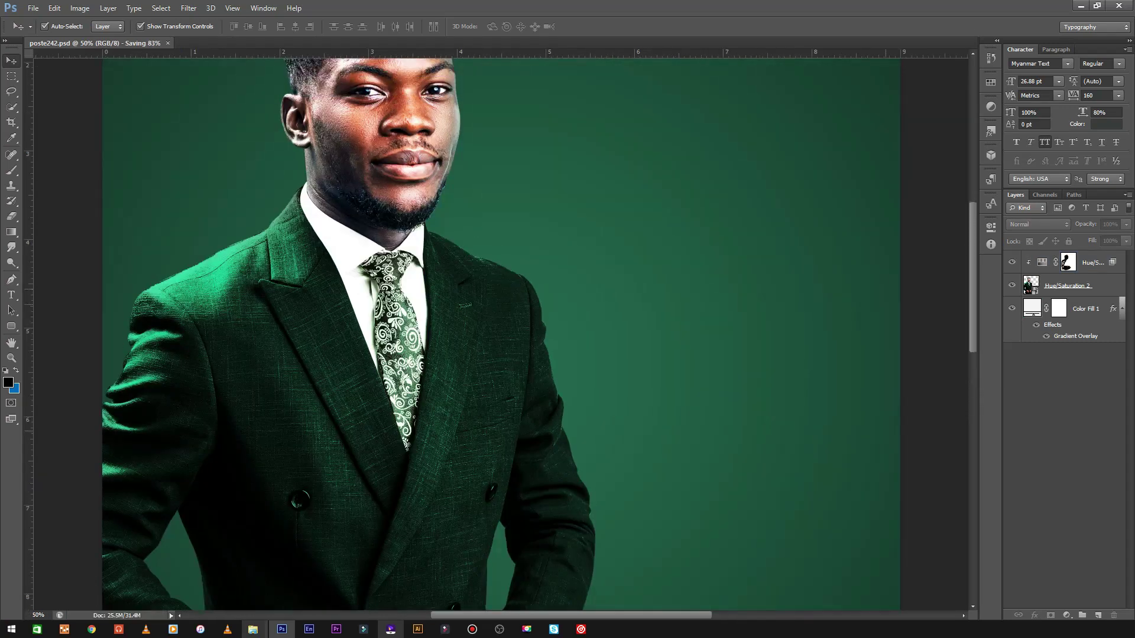
pyautogui.scroll(-3, 501, 334)
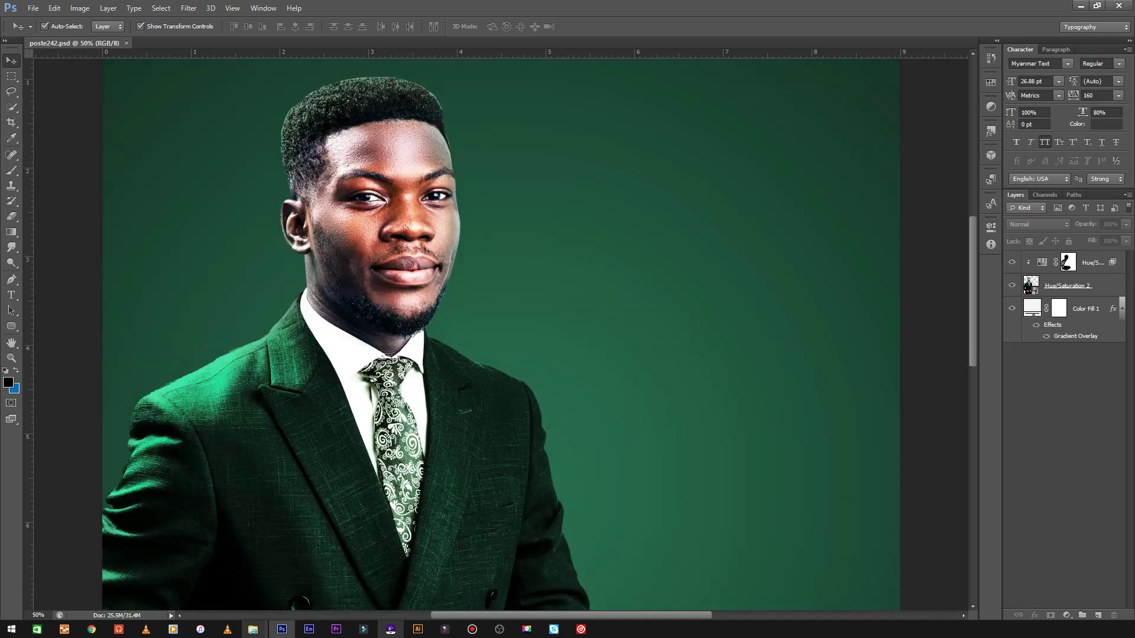
pyautogui.scroll(2, 501, 334)
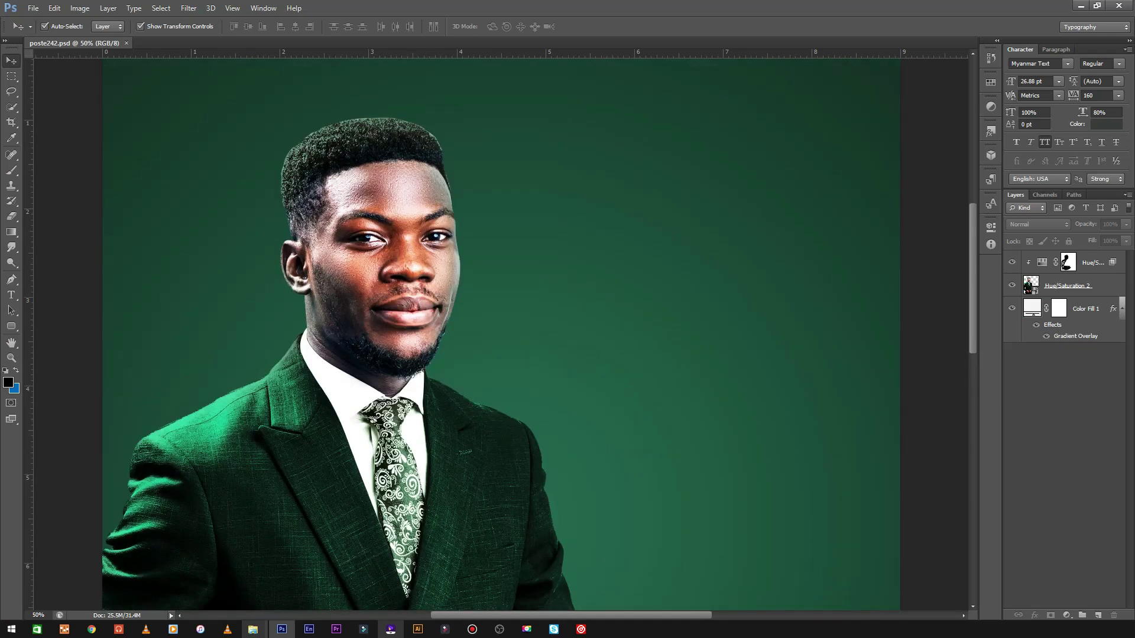
pyautogui.hotkey('ctrl', '-')
pyautogui.press('Return')
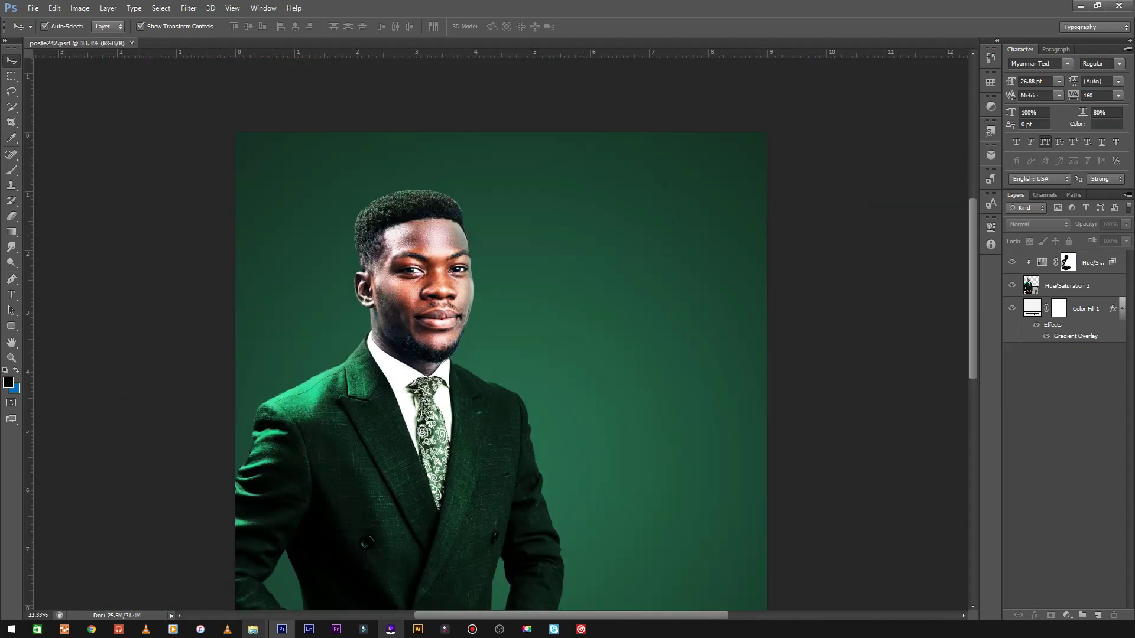
pyautogui.click(1085, 309)
pyautogui.hotkey('ctrl', '-')
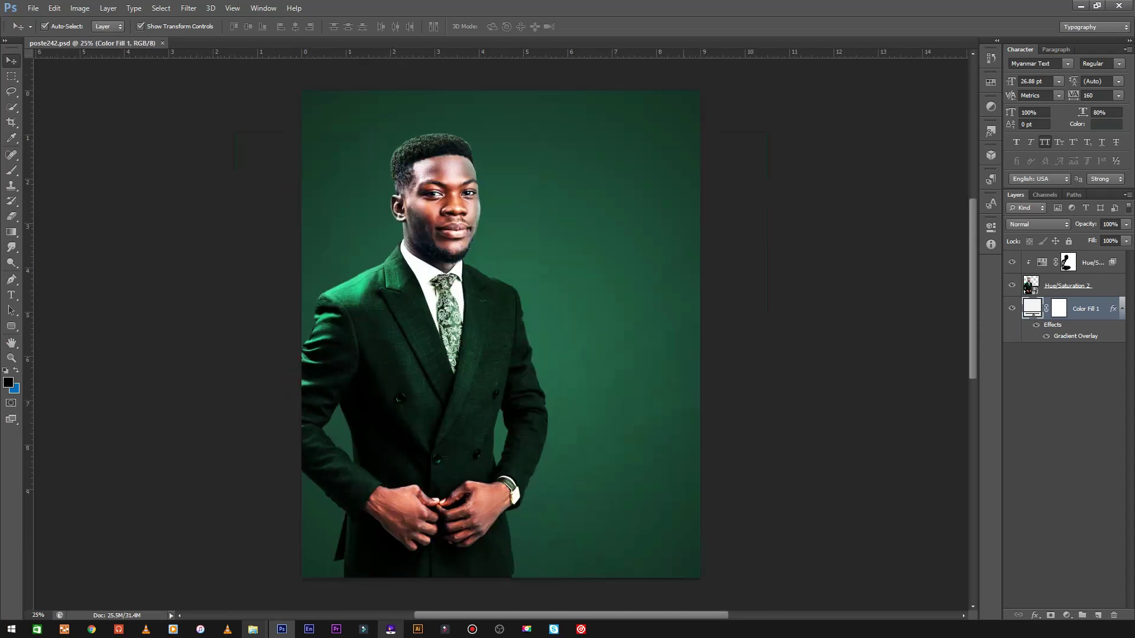
# Add a WORSHIP text layer beside the man's head.
pyautogui.click(818, 304)
pyautogui.press('t')
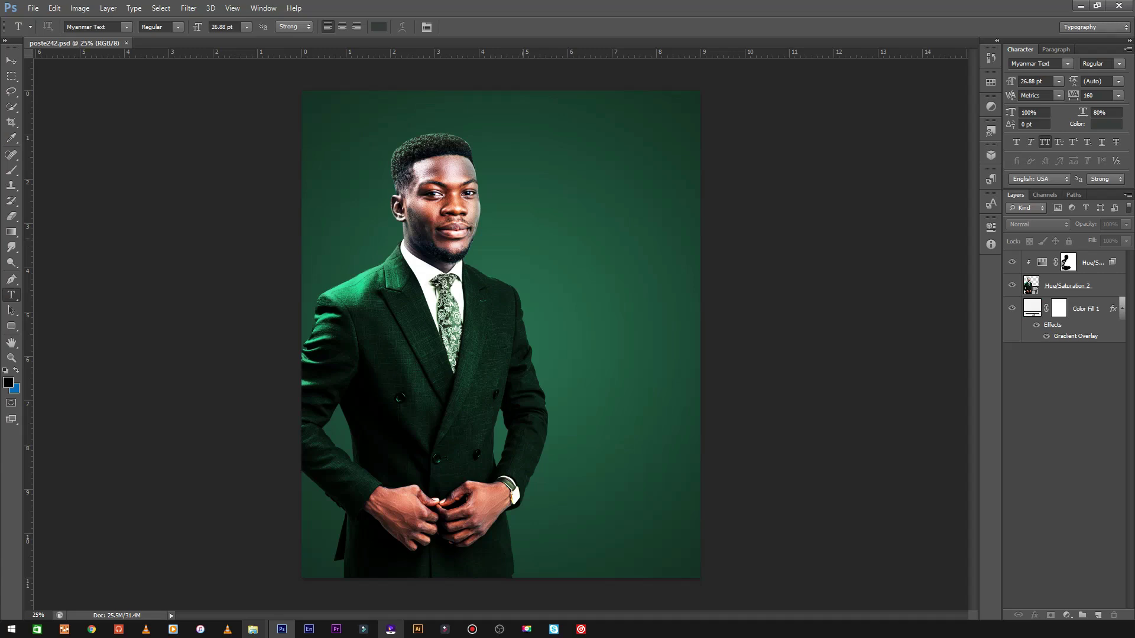
pyautogui.click(522, 238)
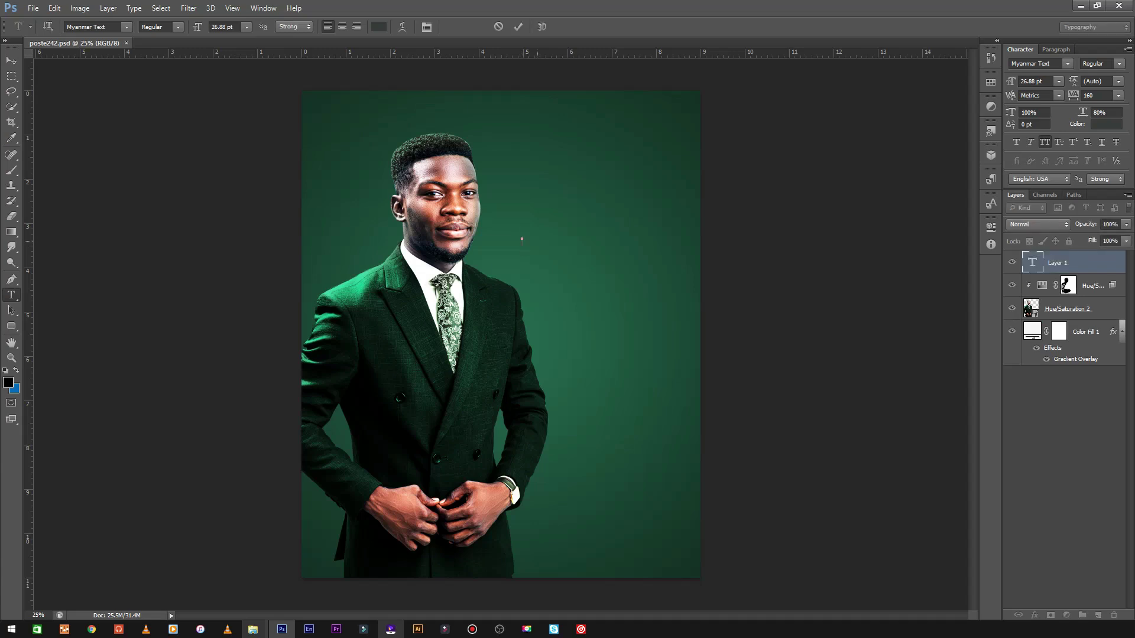
pyautogui.write('ORSHIP')
pyautogui.hotkey('ctrl', 'Return')
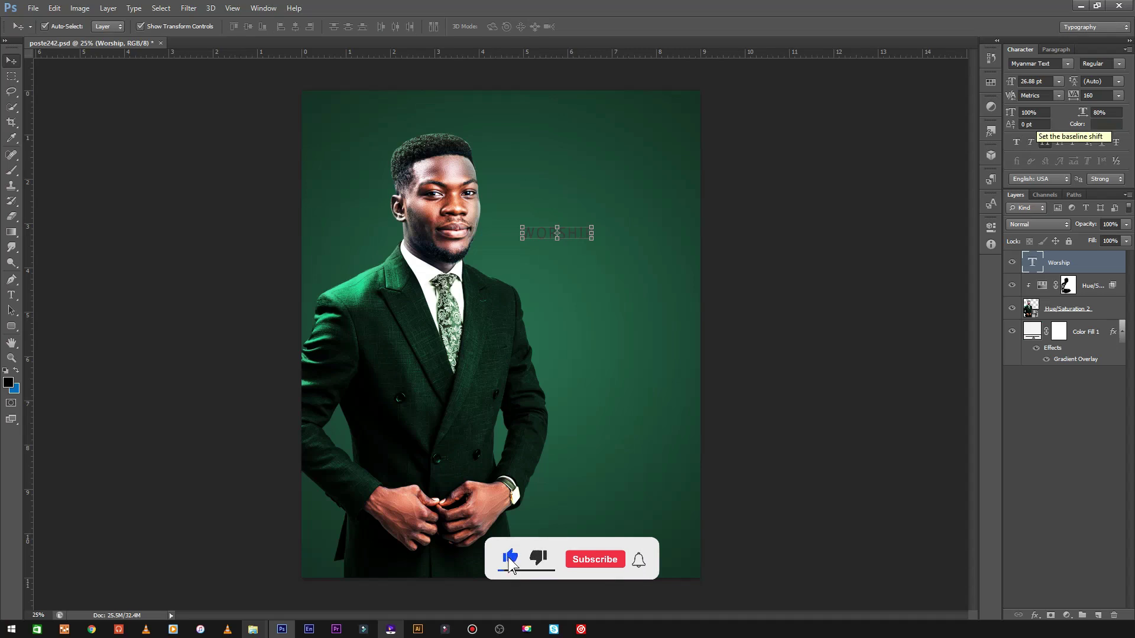
# Set the WORSHIP text to Montserrat ExtraBold with tracking 0.
pyautogui.click(1119, 64)
pyautogui.click(1100, 85)
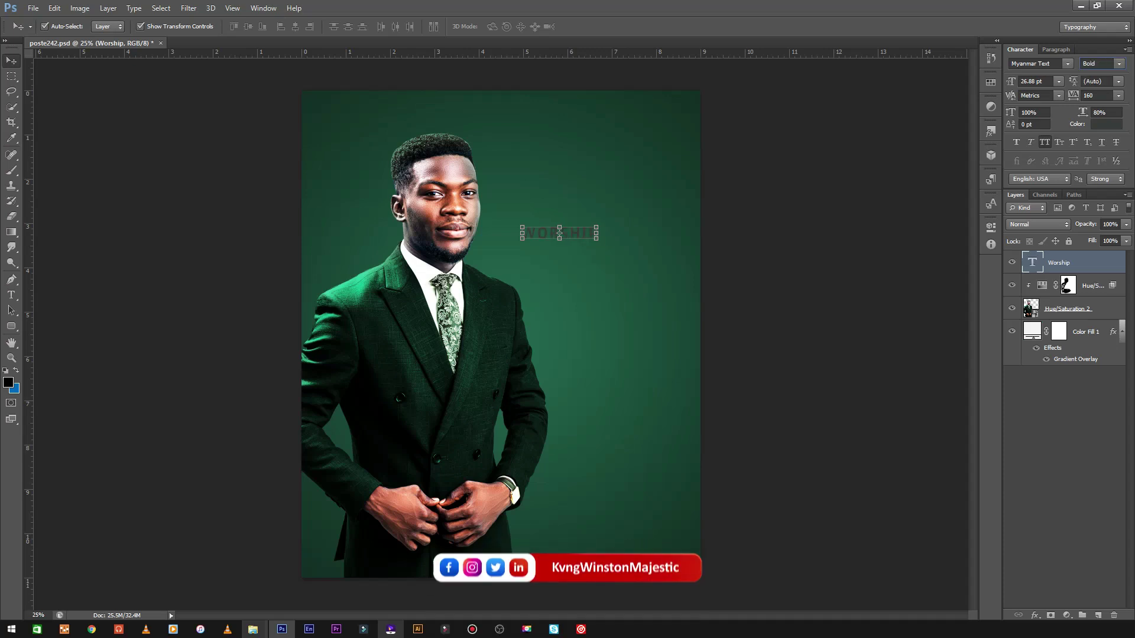
pyautogui.click(1030, 63)
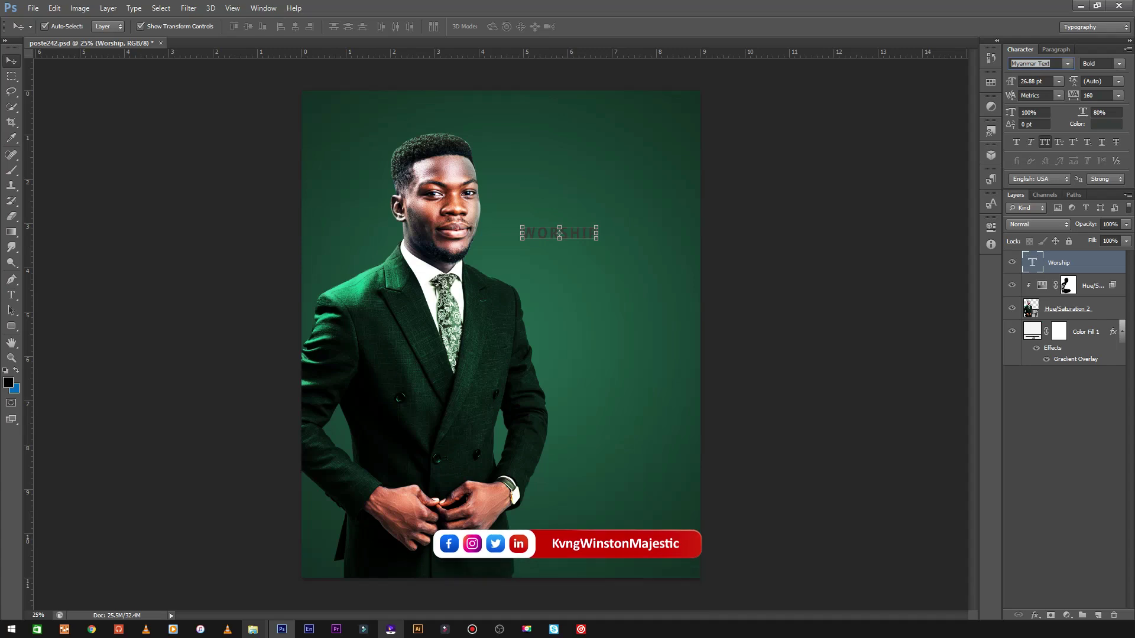
pyautogui.write('Montserrat')
pyautogui.press('Return')
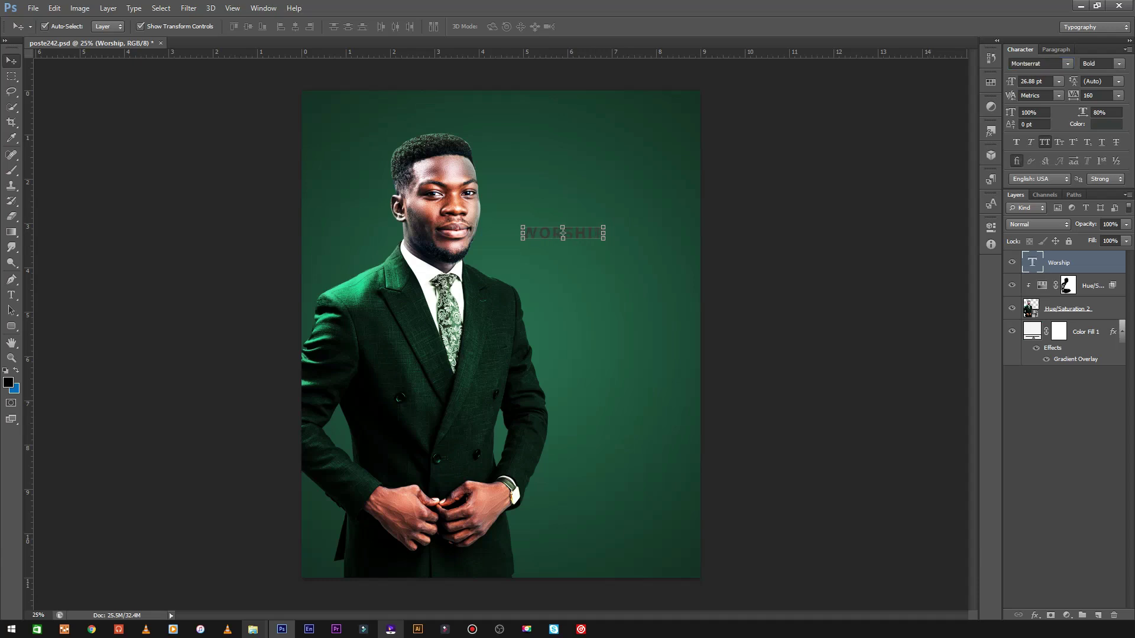
pyautogui.click(1119, 64)
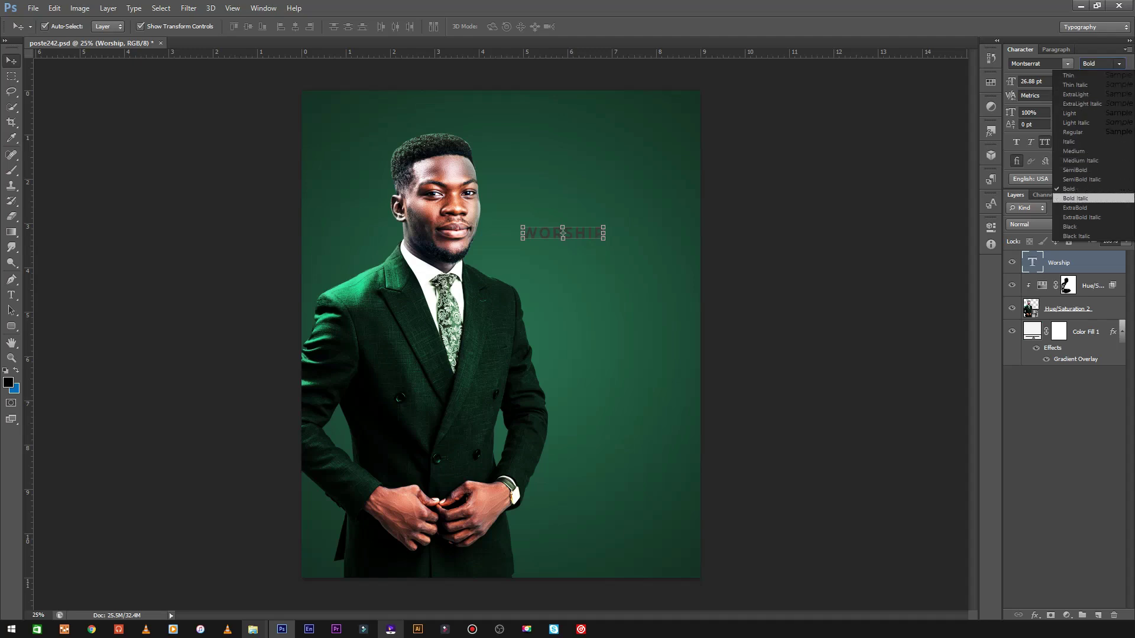
pyautogui.press('Return')
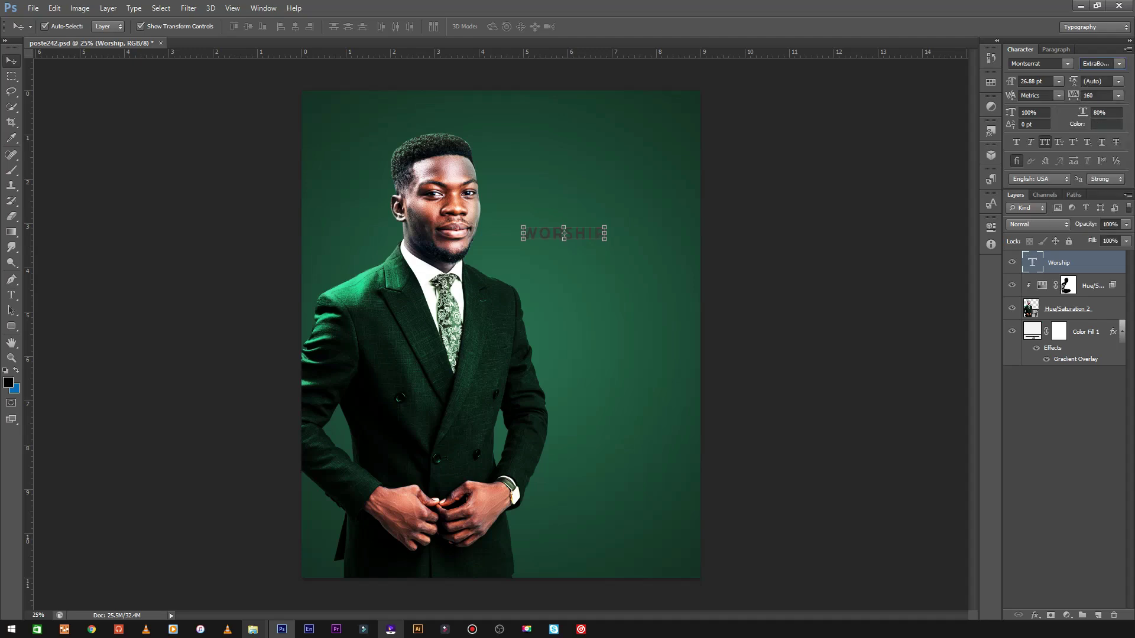
pyautogui.click(1117, 95)
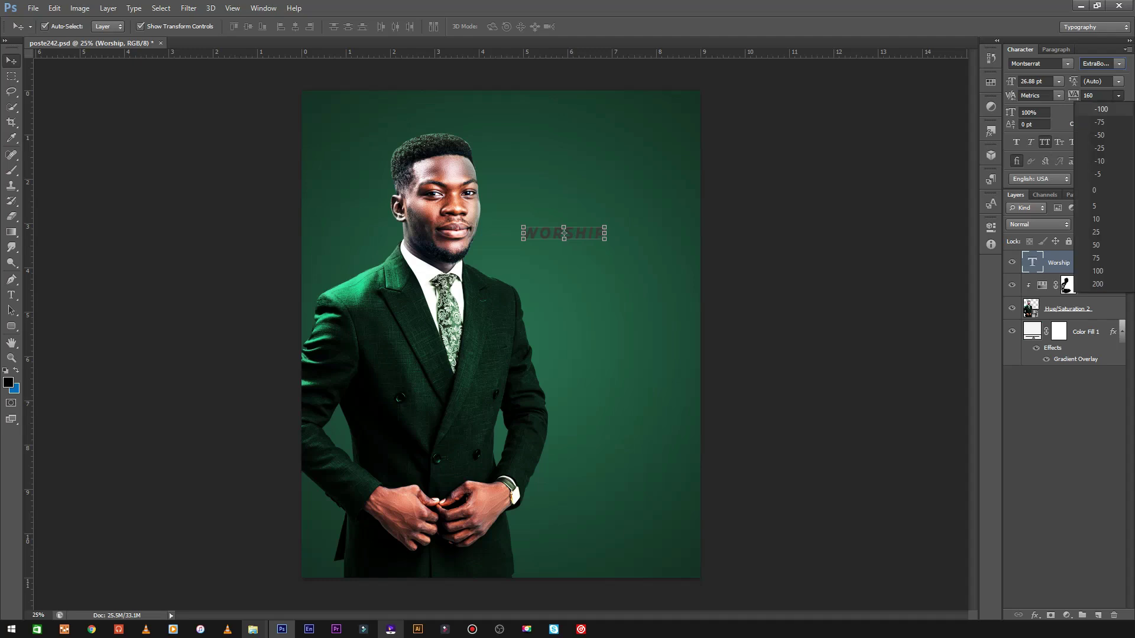
pyautogui.click(1105, 189)
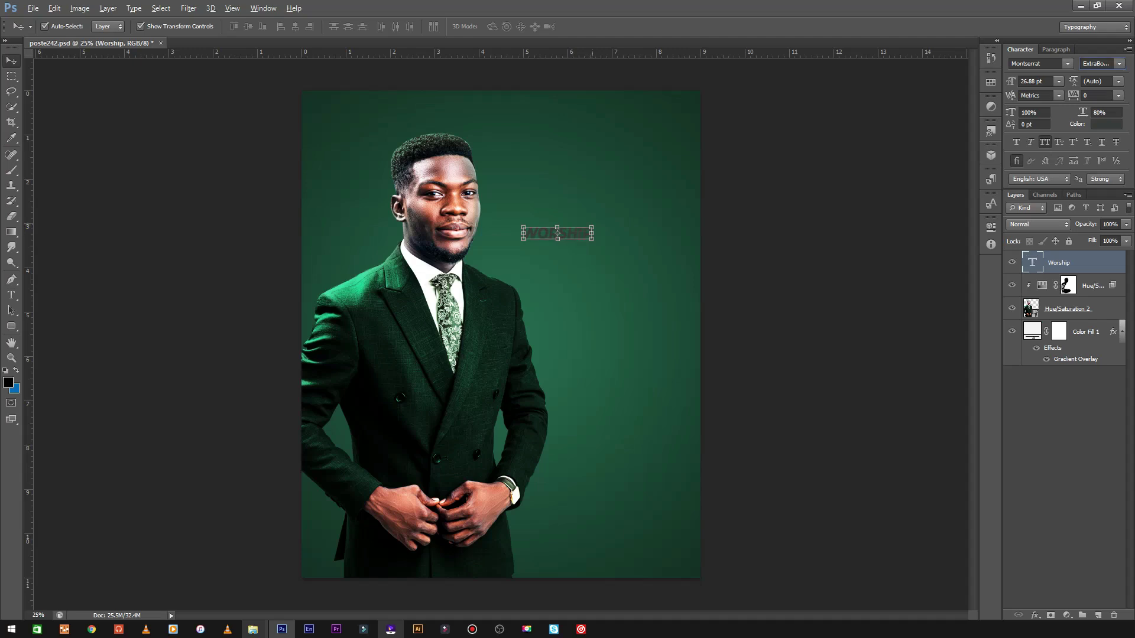
# Scale the WORSHIP text up to about 196 pt across the upper poster.
pyautogui.hotkey('ctrl', 't')
pyautogui.moveTo(592, 227); pyautogui.dragTo(683, 201)
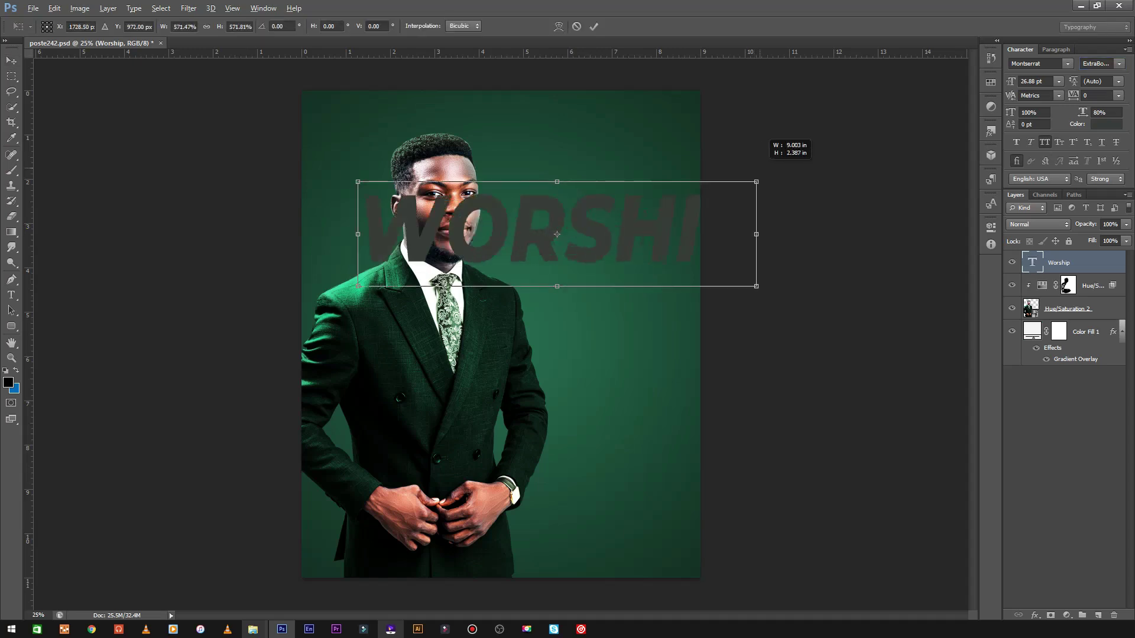
pyautogui.moveTo(758, 142); pyautogui.dragTo(837, 123)
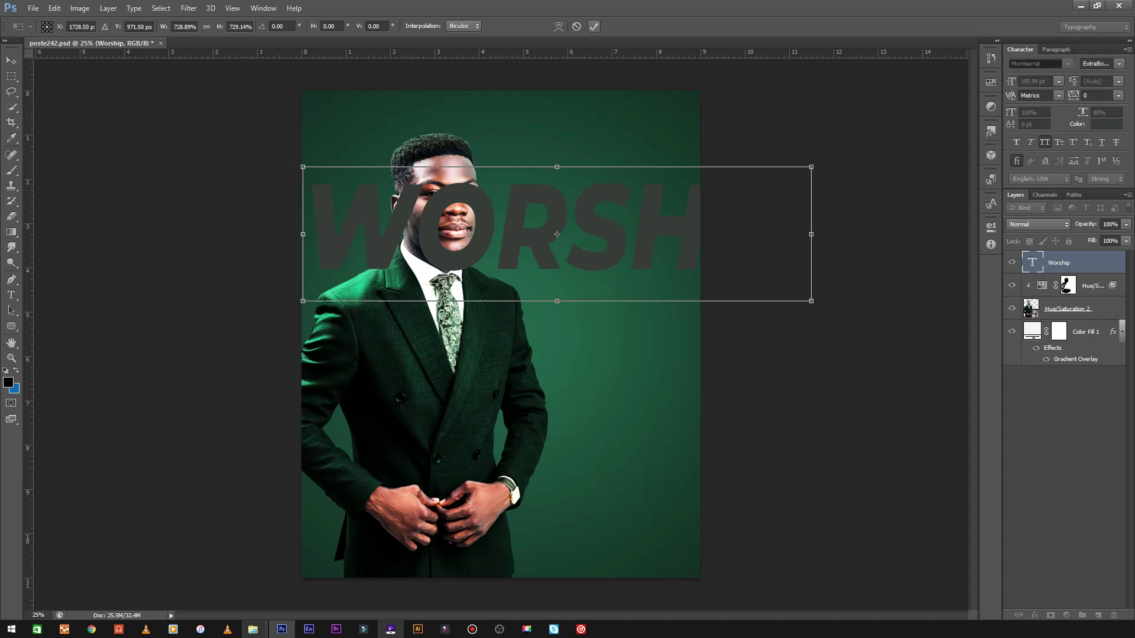
pyautogui.click(594, 26)
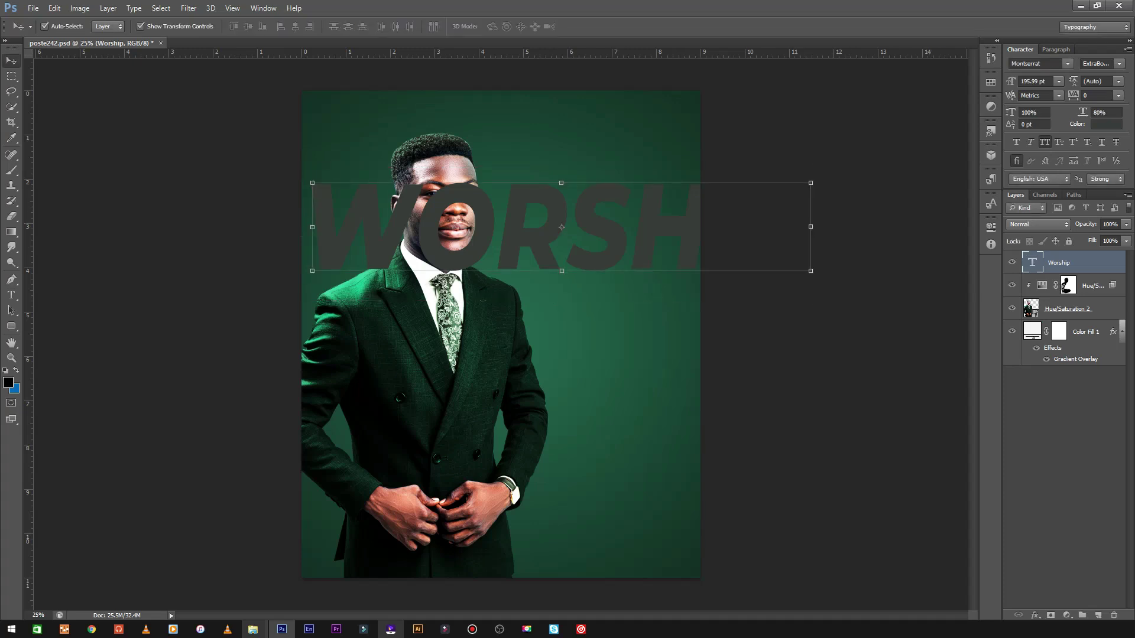
# Put WORSHIP behind the man in Montserrat Alternates, coloured near-black green #0a150c.
pyautogui.hotkey('ctrl', '[')
pyautogui.hotkey('ctrl', '[')
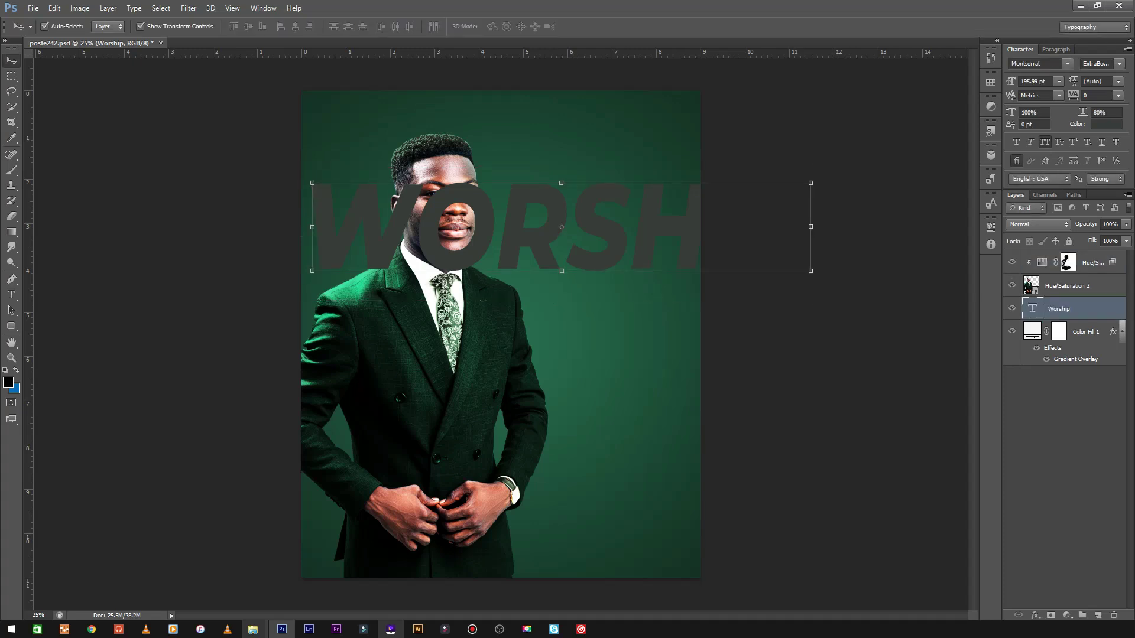
pyautogui.press('Down')
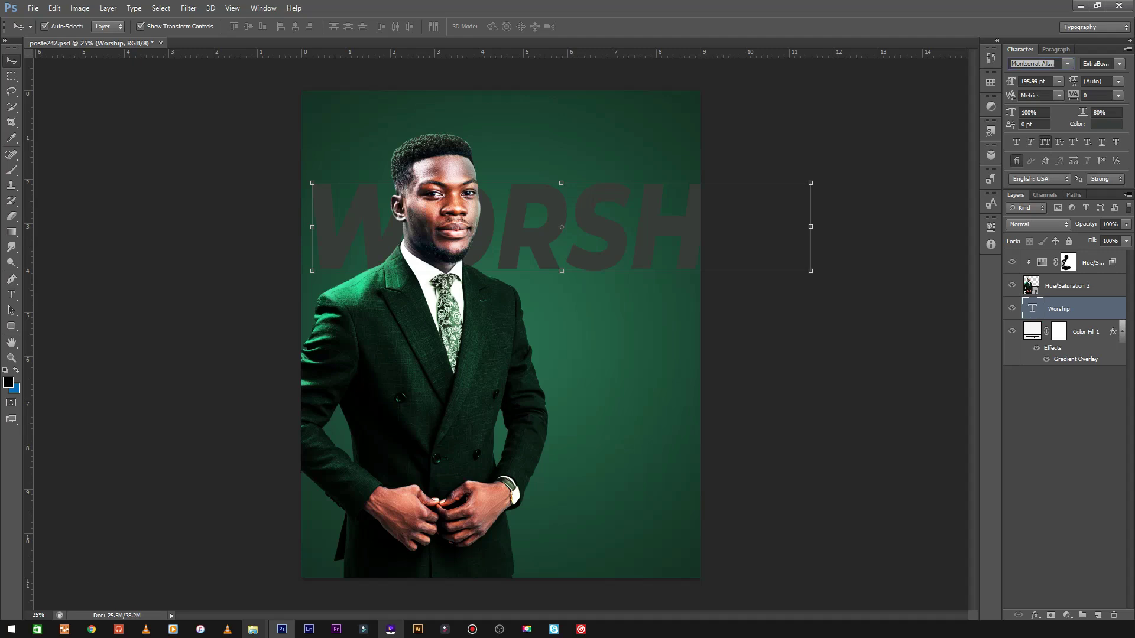
pyautogui.press('Down')
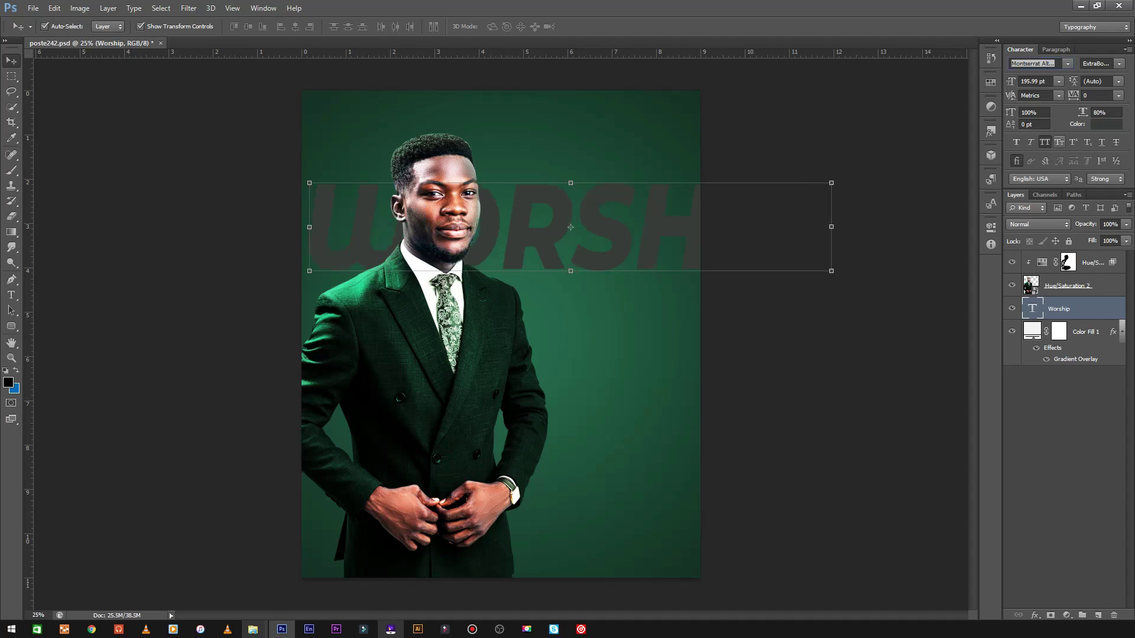
pyautogui.click(1106, 124)
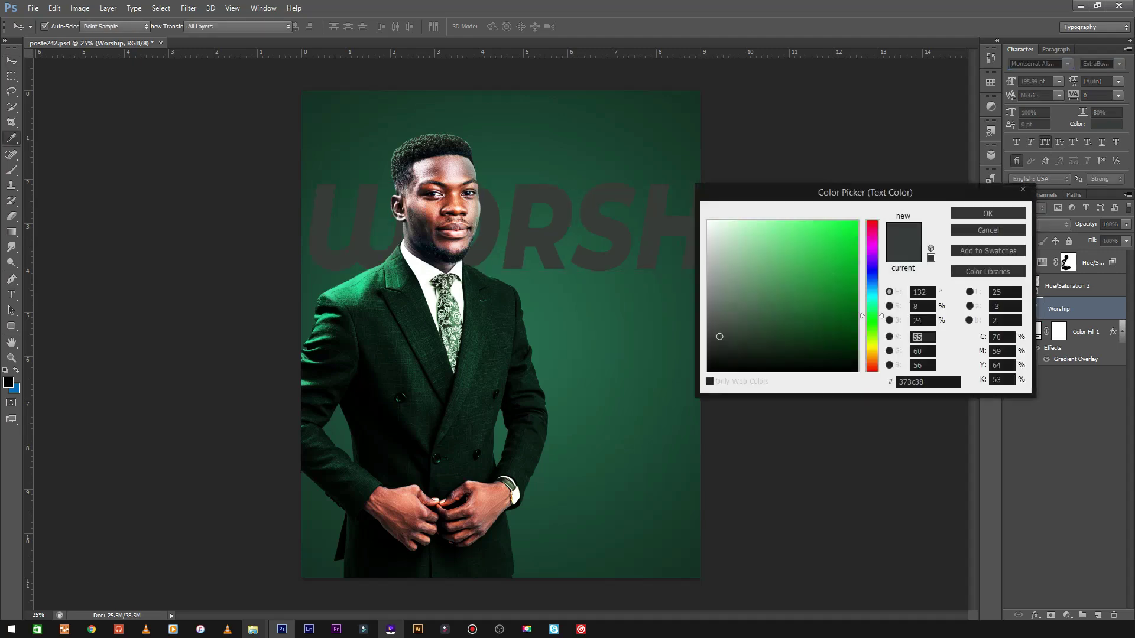
pyautogui.click(784, 358)
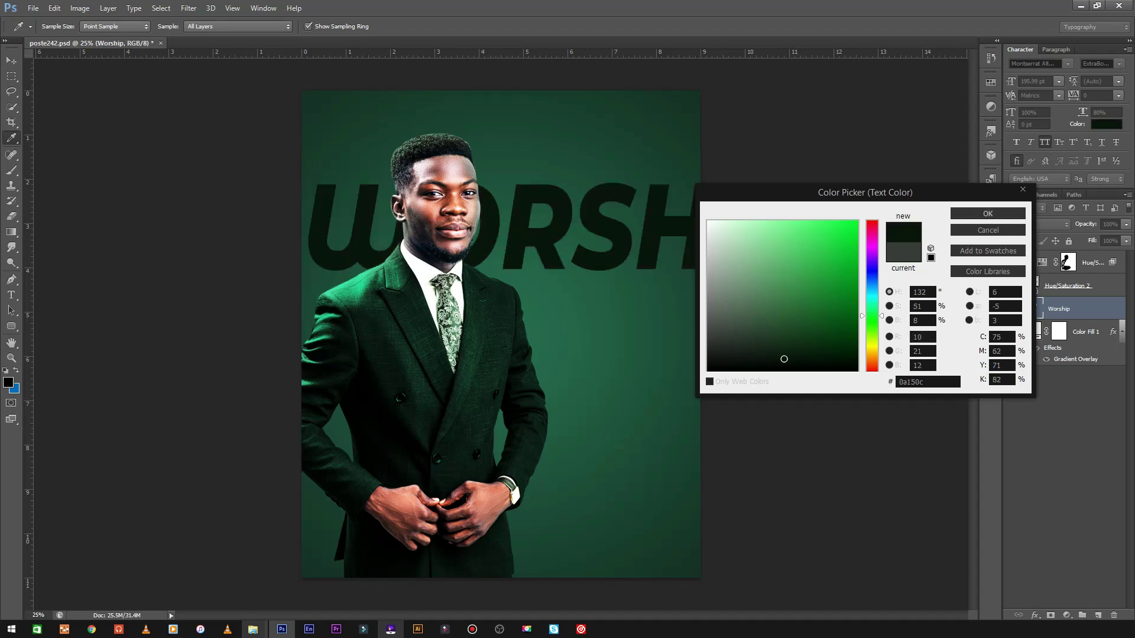
pyautogui.press('Return')
# Set the WORSHIP text to Overlay blending with 42% fill.
pyautogui.click(1038, 224)
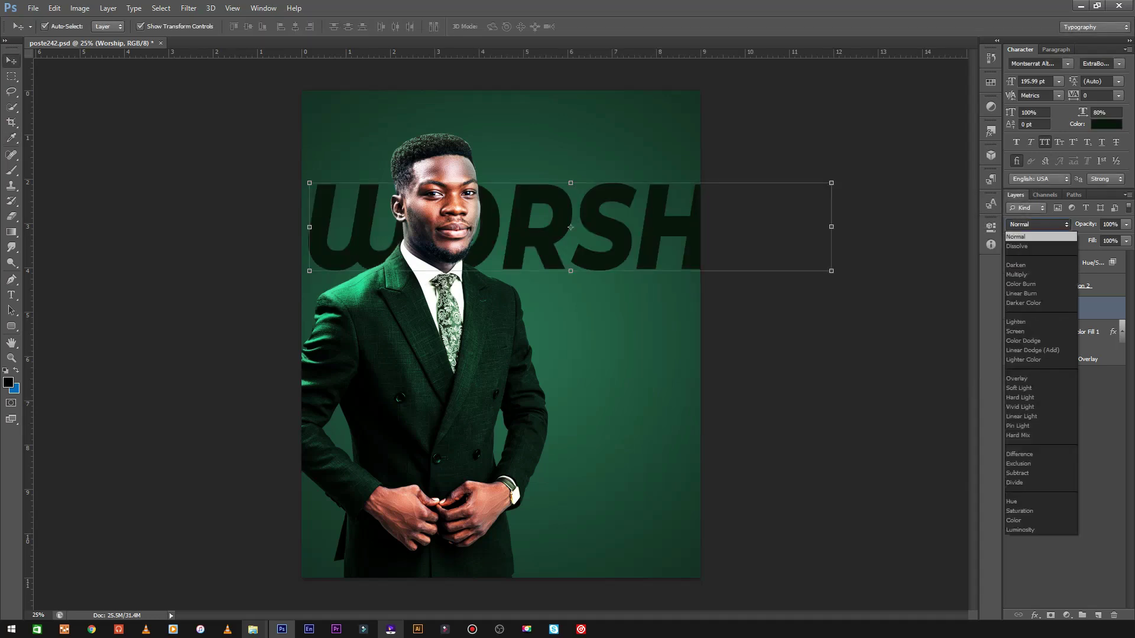
pyautogui.click(1017, 379)
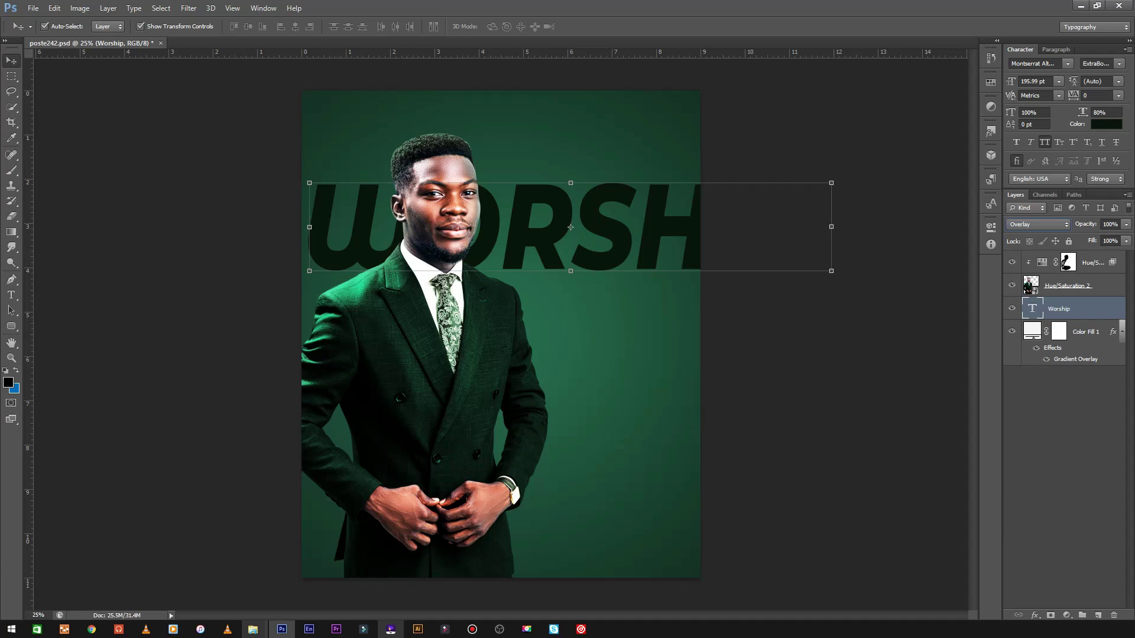
pyautogui.click(1127, 240)
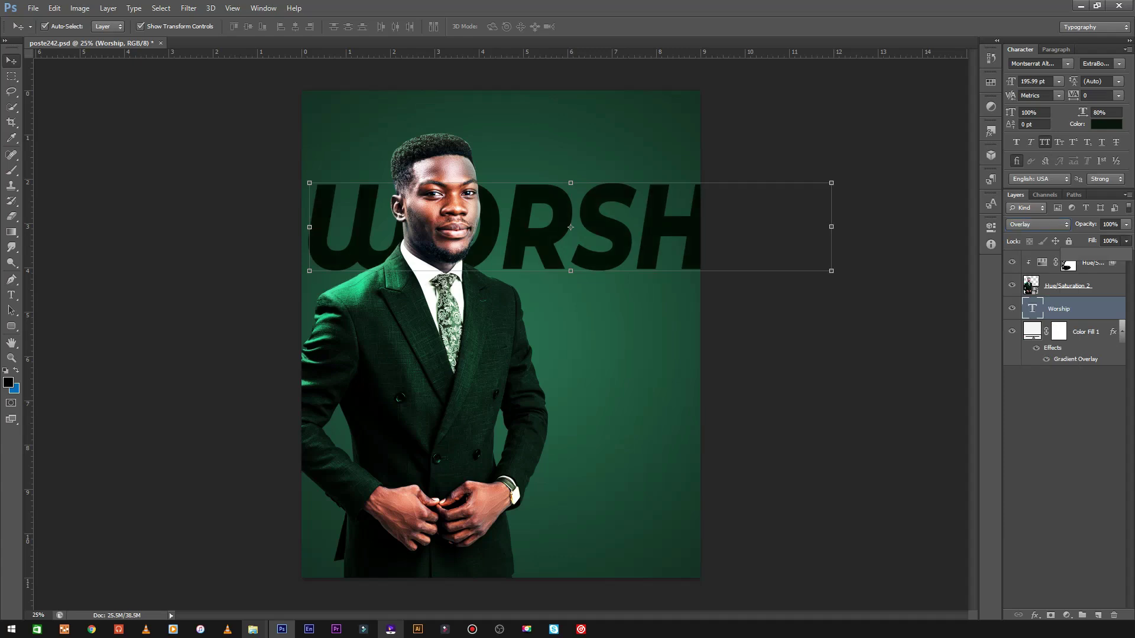
pyautogui.moveTo(1090, 254); pyautogui.dragTo(1091, 254)
pyautogui.press('Return')
# Shift WORSHIP left behind the head, make it Black Italic, and duplicate a row below.
pyautogui.moveTo(661, 202); pyautogui.dragTo(597, 216)
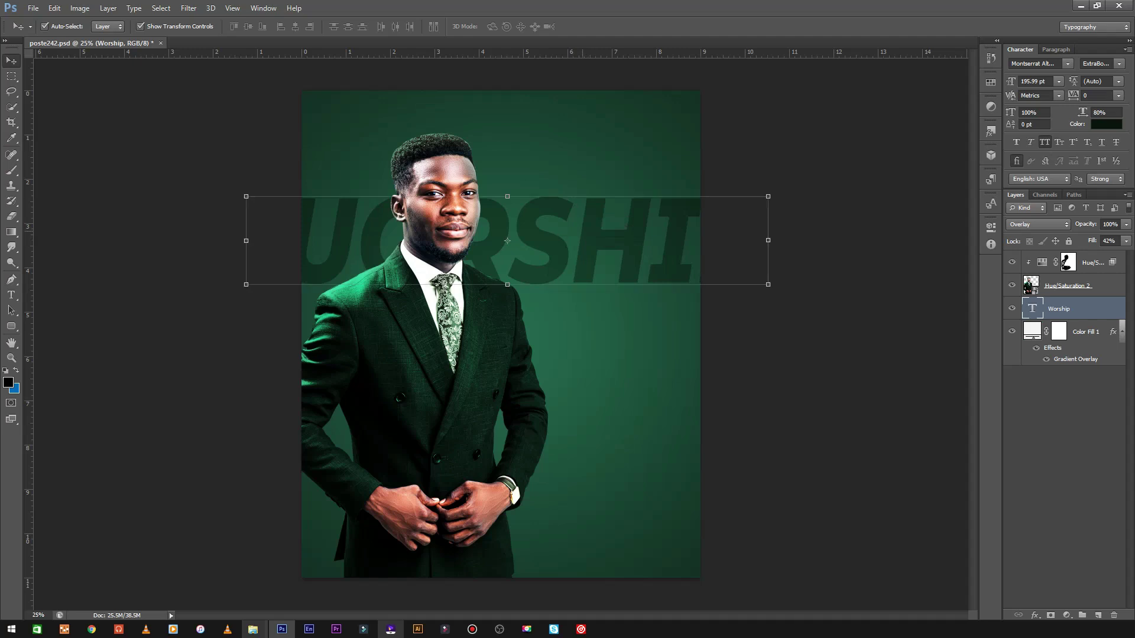
pyautogui.click(1119, 64)
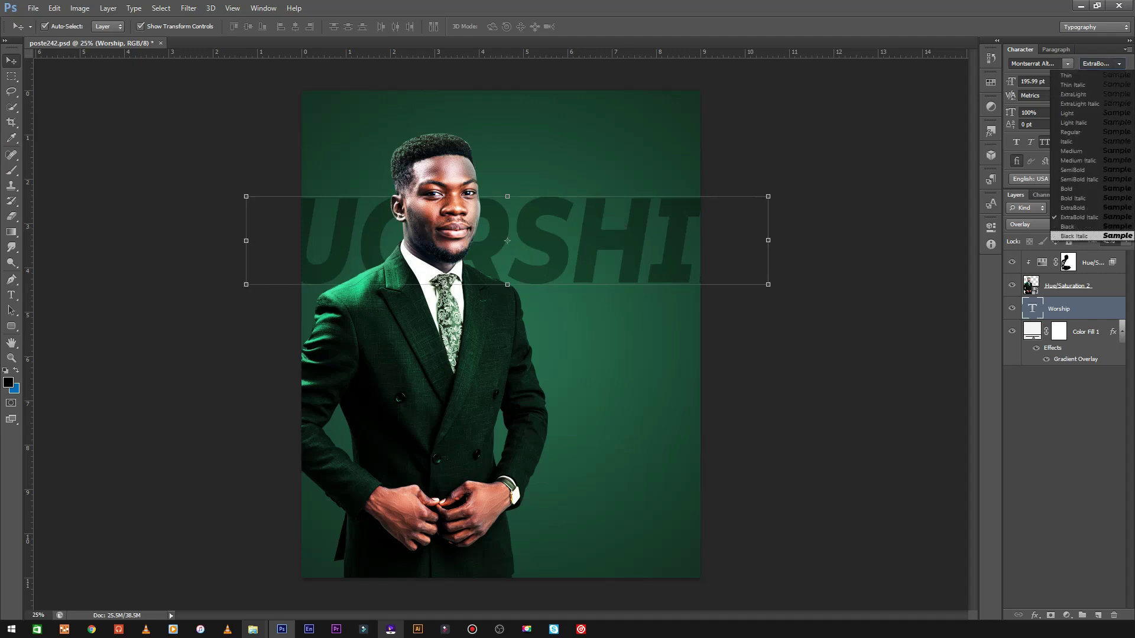
pyautogui.click(1094, 236)
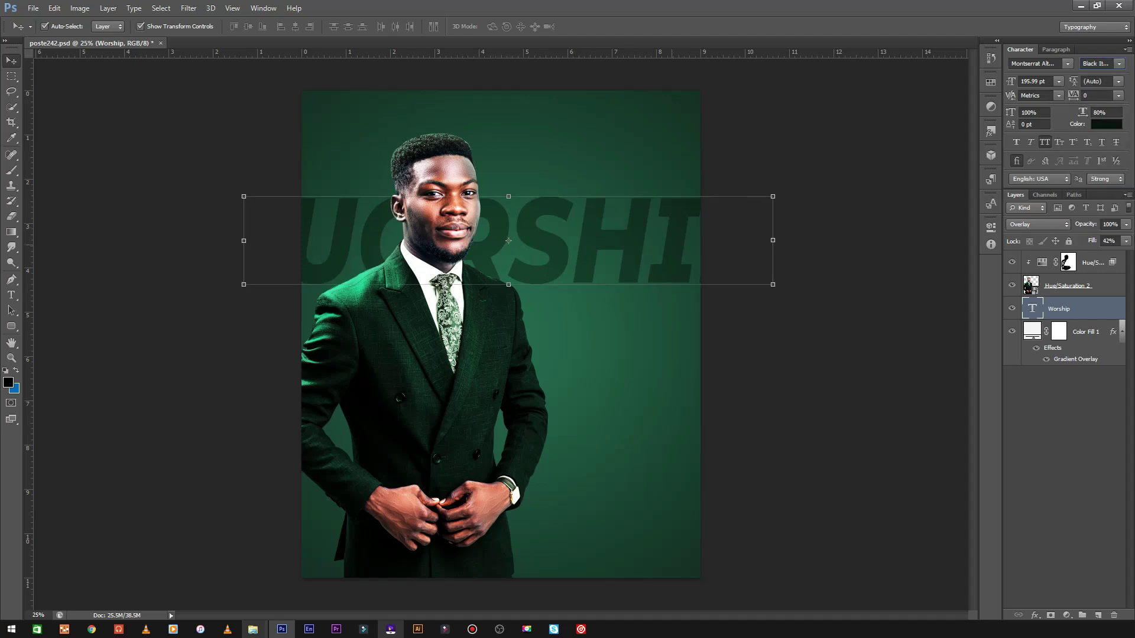
pyautogui.moveTo(652, 204)
pyautogui.mouseDown()
pyautogui.moveTo(668, 294)
pyautogui.moveTo(669, 280)
pyautogui.moveTo(662, 370)
pyautogui.mouseUp()
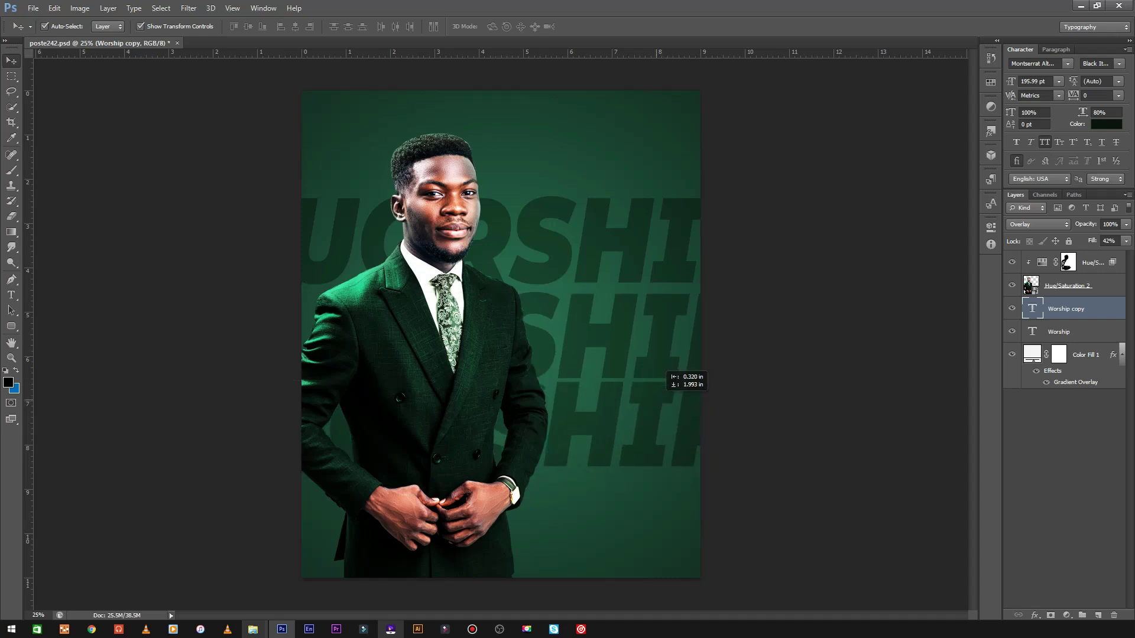
# Nudge the copied row lower and add another copy, fine-tuning its position.
pyautogui.moveTo(662, 370); pyautogui.dragTo(664, 375)
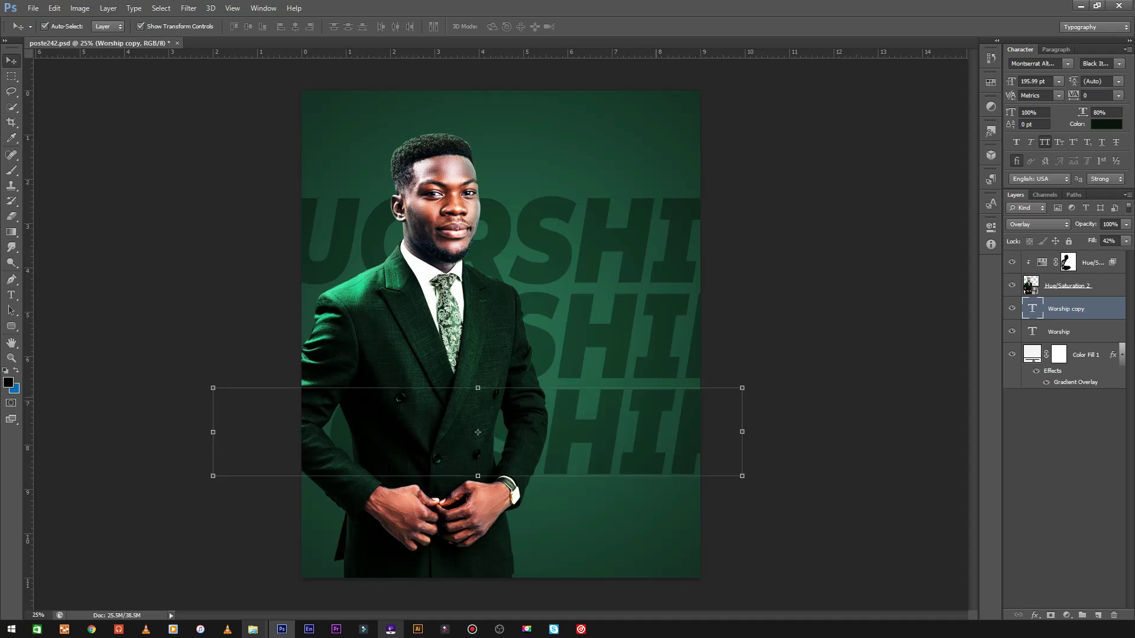
pyautogui.hotkey('ctrl', 'j')
pyautogui.hotkey('shift', 'Up')
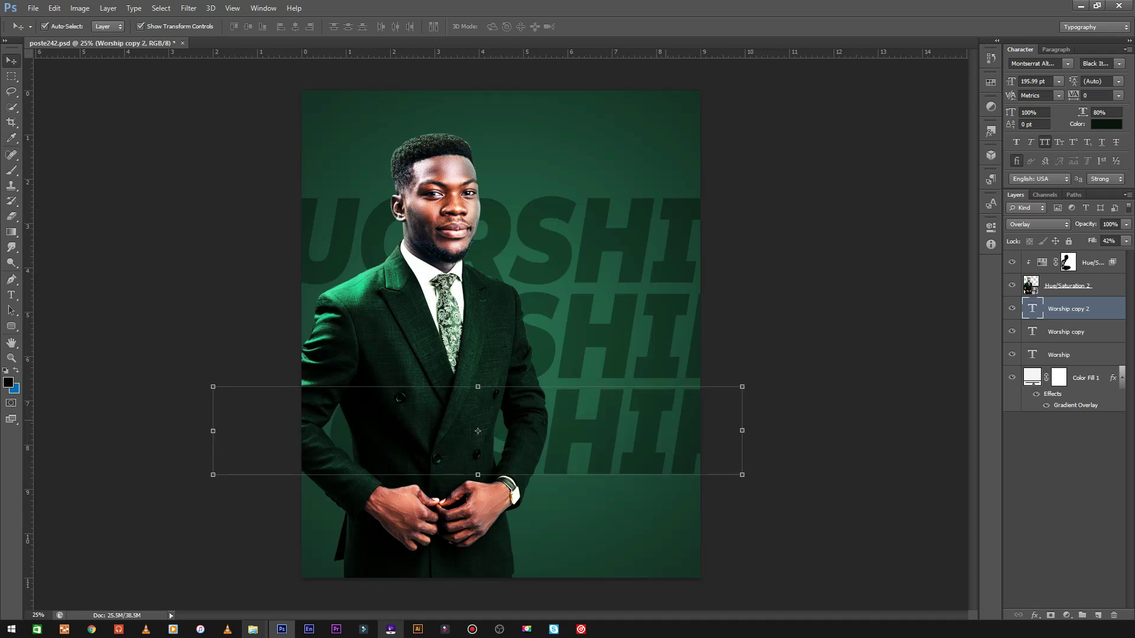
pyautogui.hotkey('shift', 'Up')
pyautogui.press('Down')
pyautogui.click(827, 432)
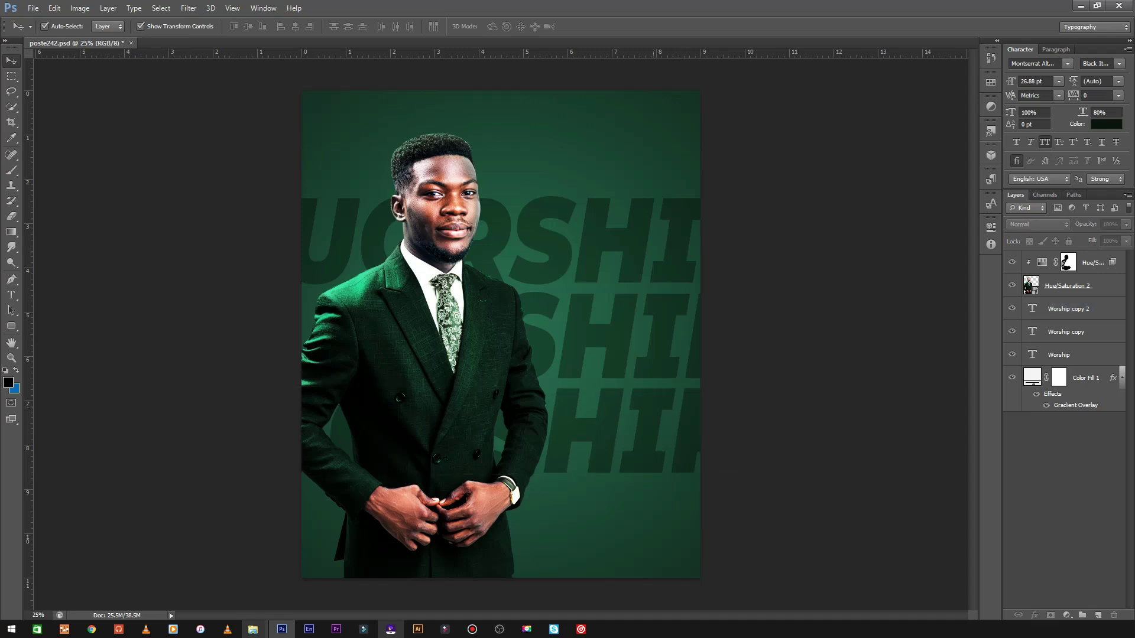
# Add a bottom row, shift all rows down, and move a copy to the poster top.
pyautogui.moveTo(627, 400); pyautogui.dragTo(641, 503)
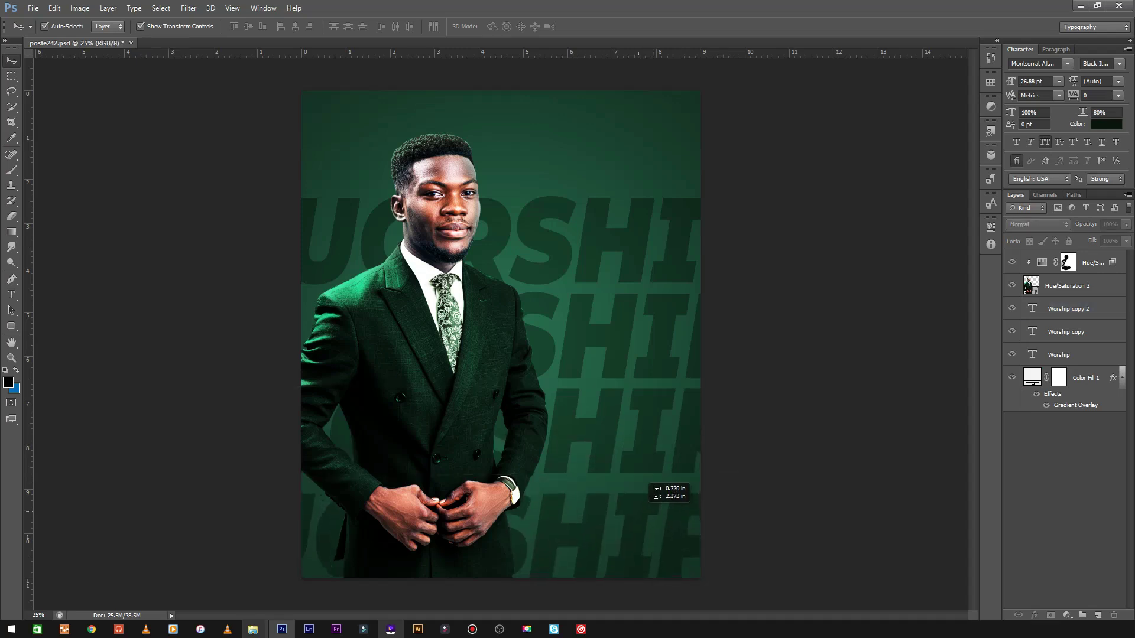
pyautogui.moveTo(642, 502); pyautogui.dragTo(638, 499)
pyautogui.hotkey('shift', 'alt', 'o')
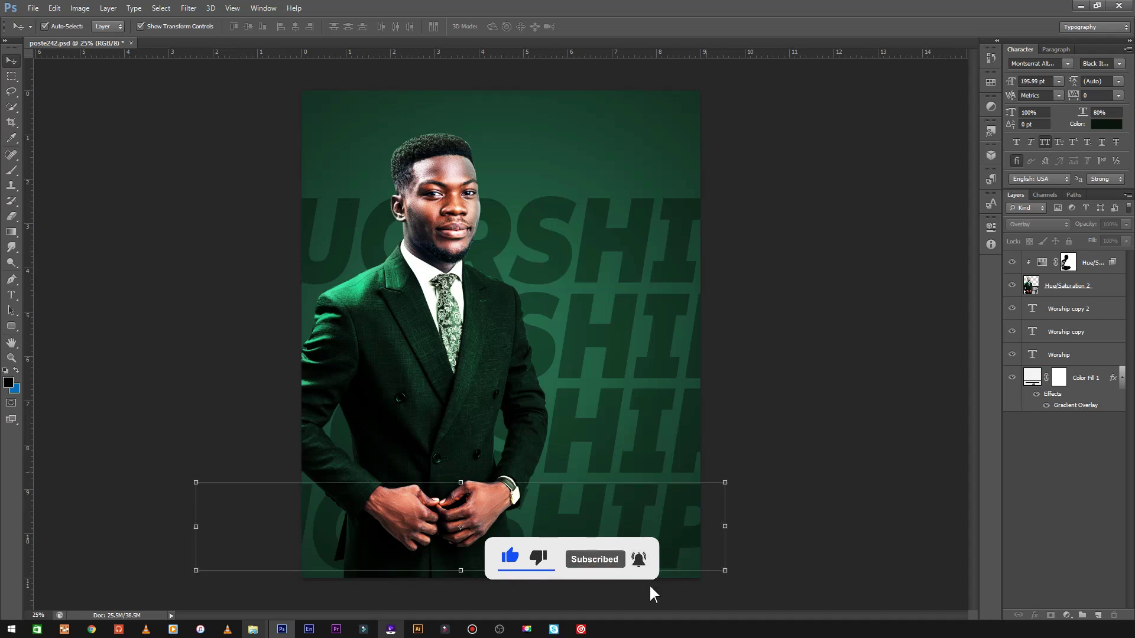
pyautogui.hotkey('ctrl', 'j')
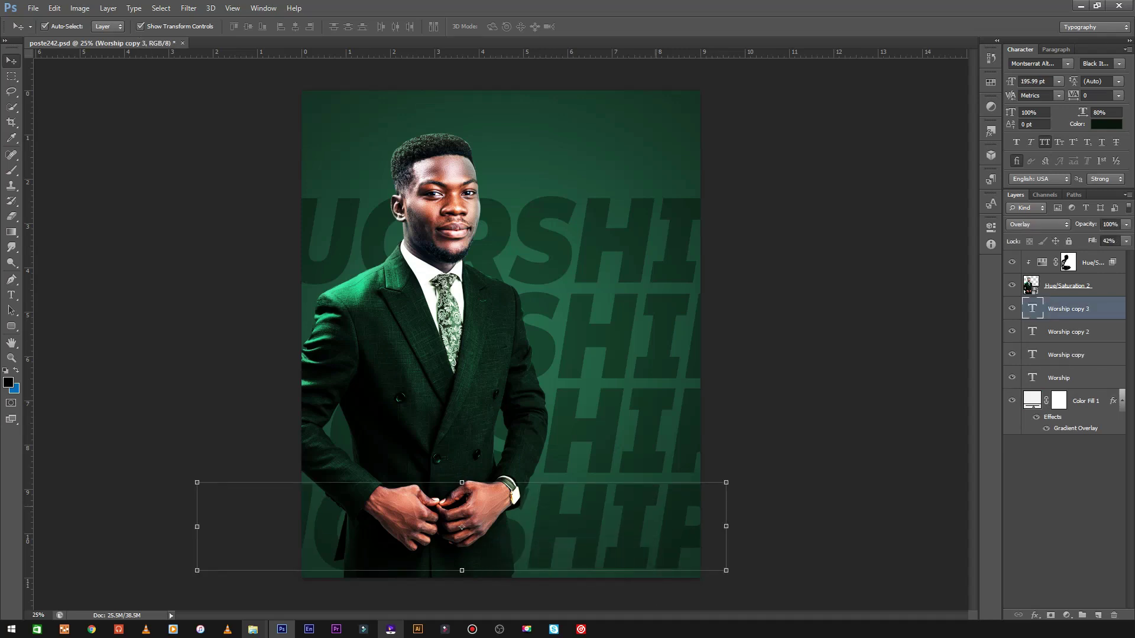
pyautogui.keyDown('shift'); pyautogui.click(1059, 378); pyautogui.keyUp('shift')
pyautogui.moveTo(663, 281); pyautogui.dragTo(665, 310)
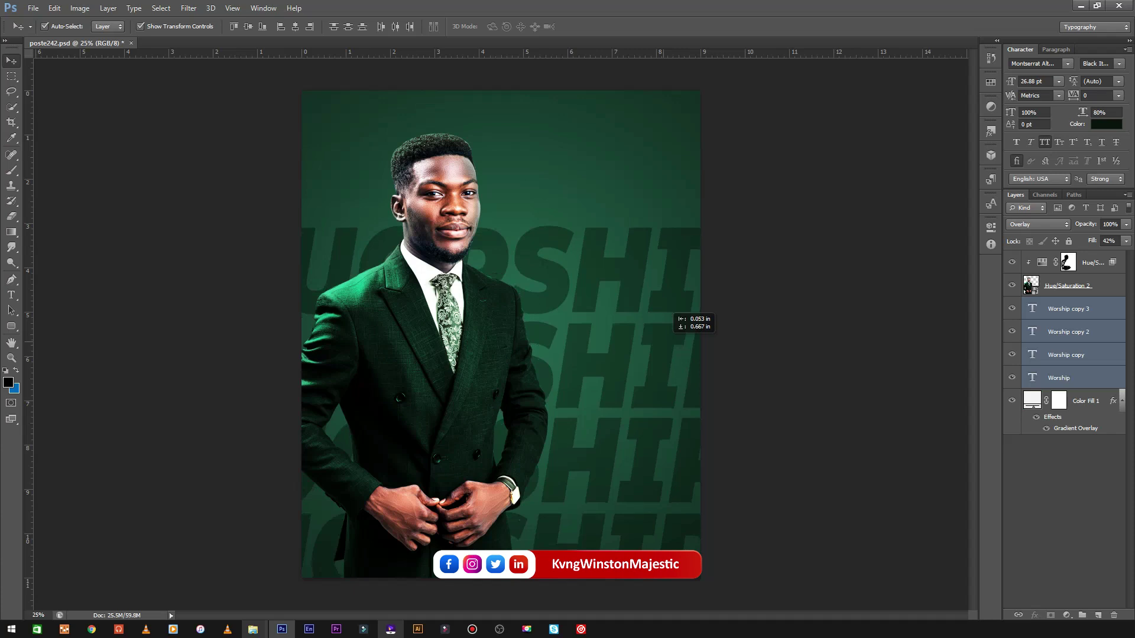
pyautogui.click(1064, 514)
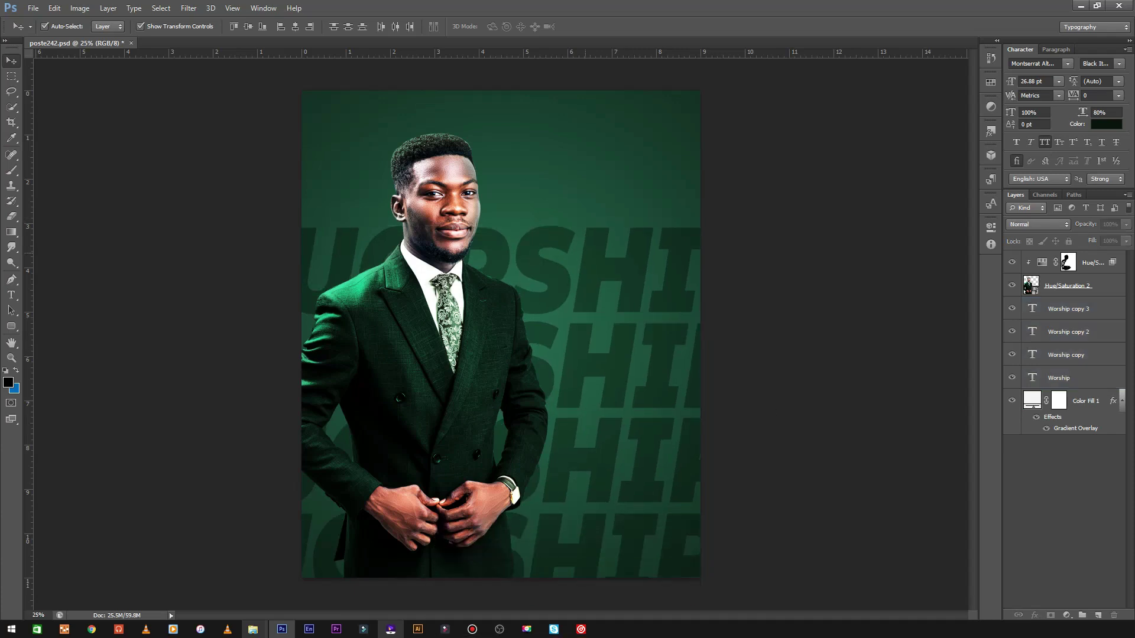
pyautogui.moveTo(635, 226); pyautogui.dragTo(649, 134)
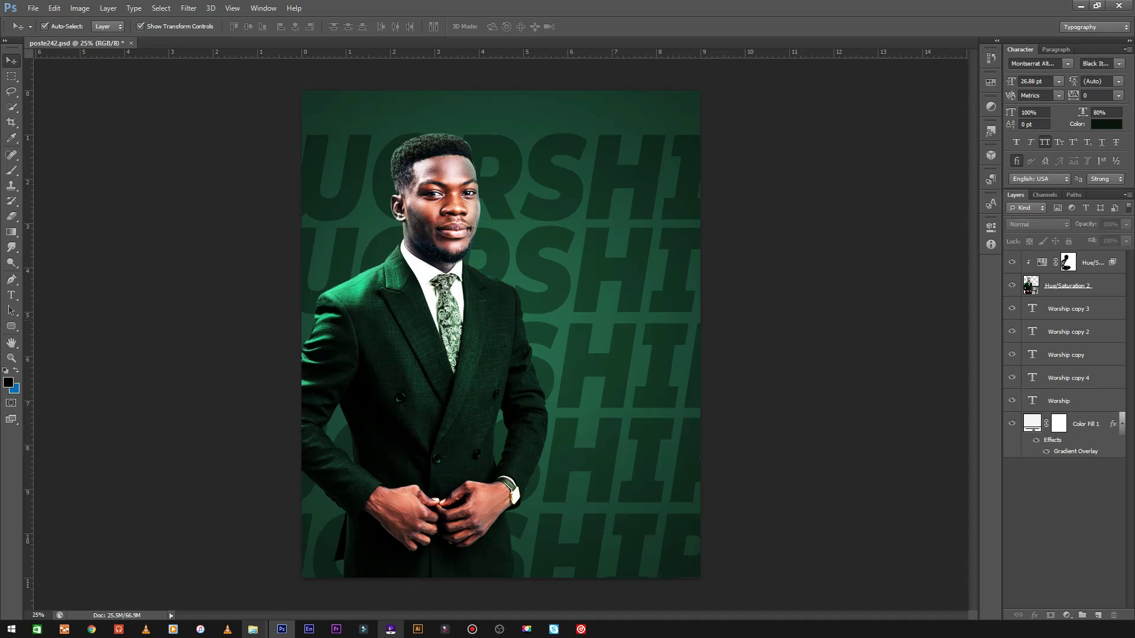
# Select all five WORSHIP layers and merge them into one layer.
pyautogui.click(507, 271)
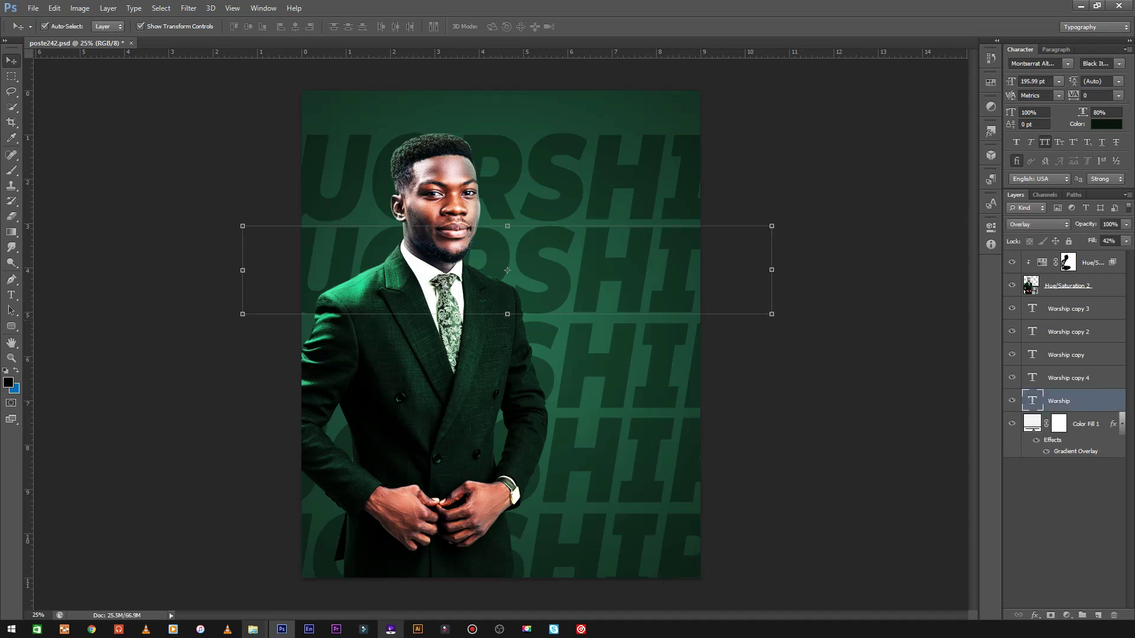
pyautogui.keyDown('shift'); pyautogui.click(1068, 309); pyautogui.keyUp('shift')
pyautogui.click(1126, 241)
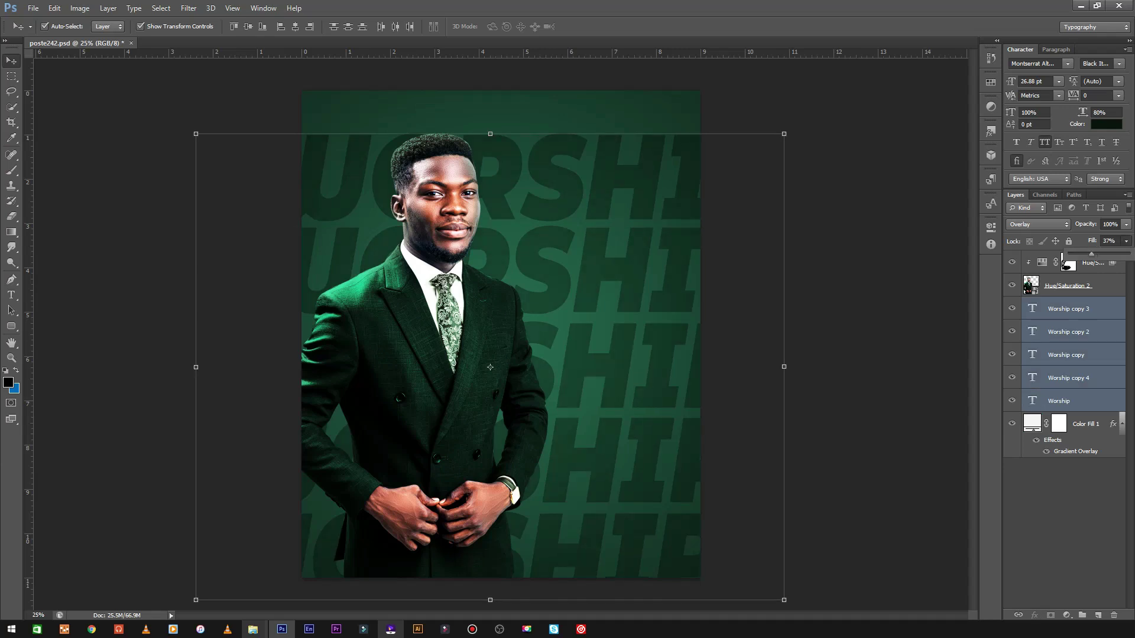
pyautogui.rightClick(1065, 251)
pyautogui.click(858, 300)
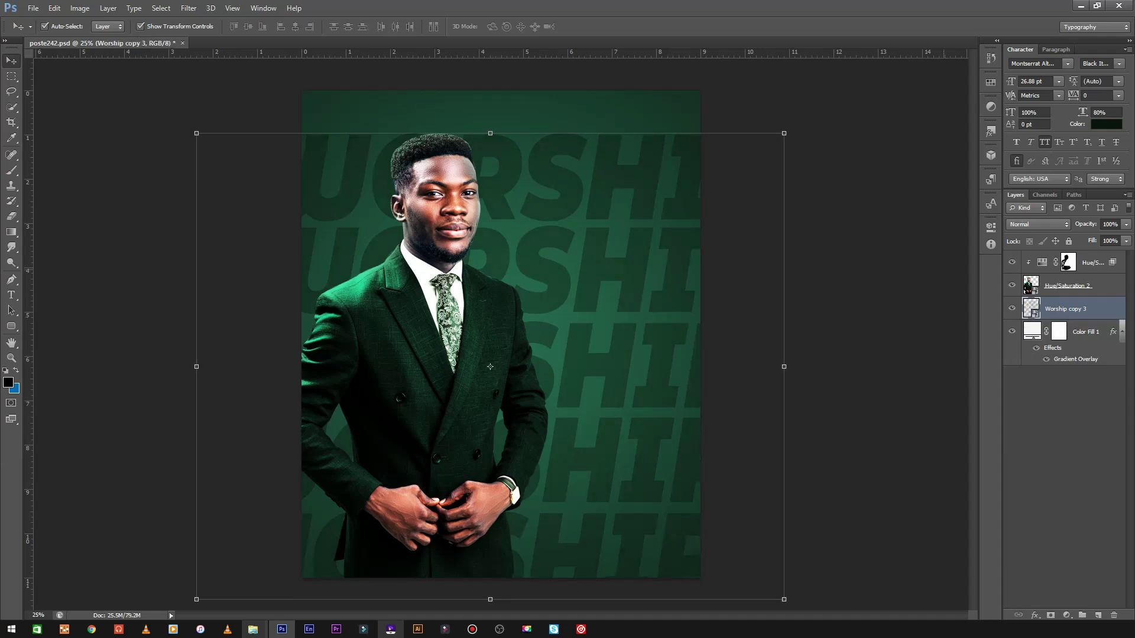
# Set the merged WORSHIP layer to Overlay blending mode.
pyautogui.click(1038, 224)
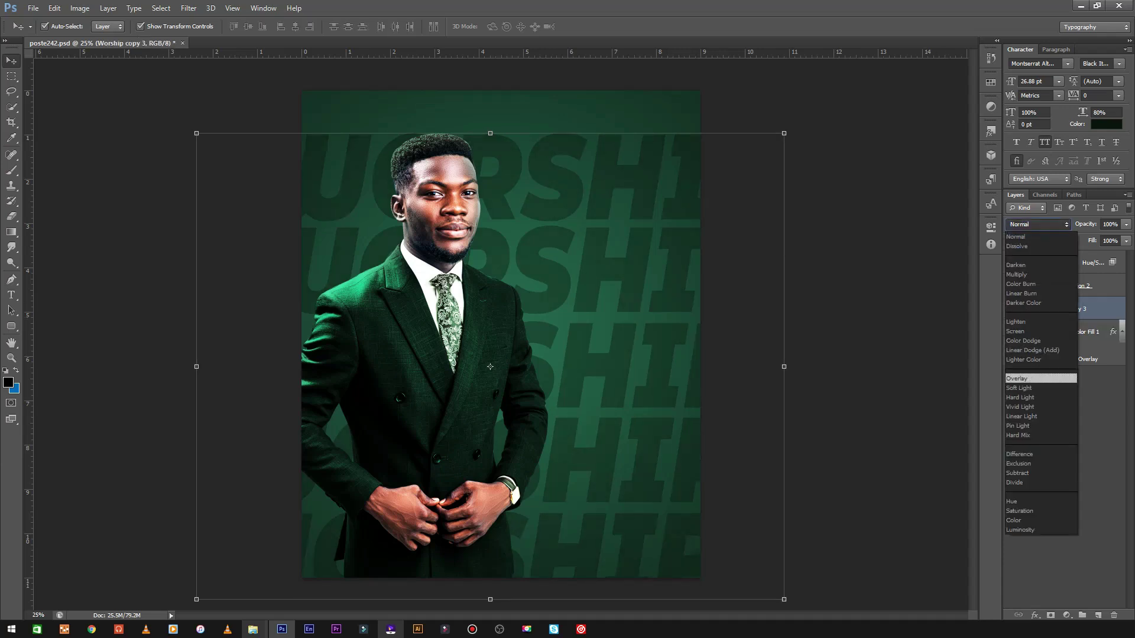
pyautogui.click(1040, 378)
pyautogui.click(1064, 473)
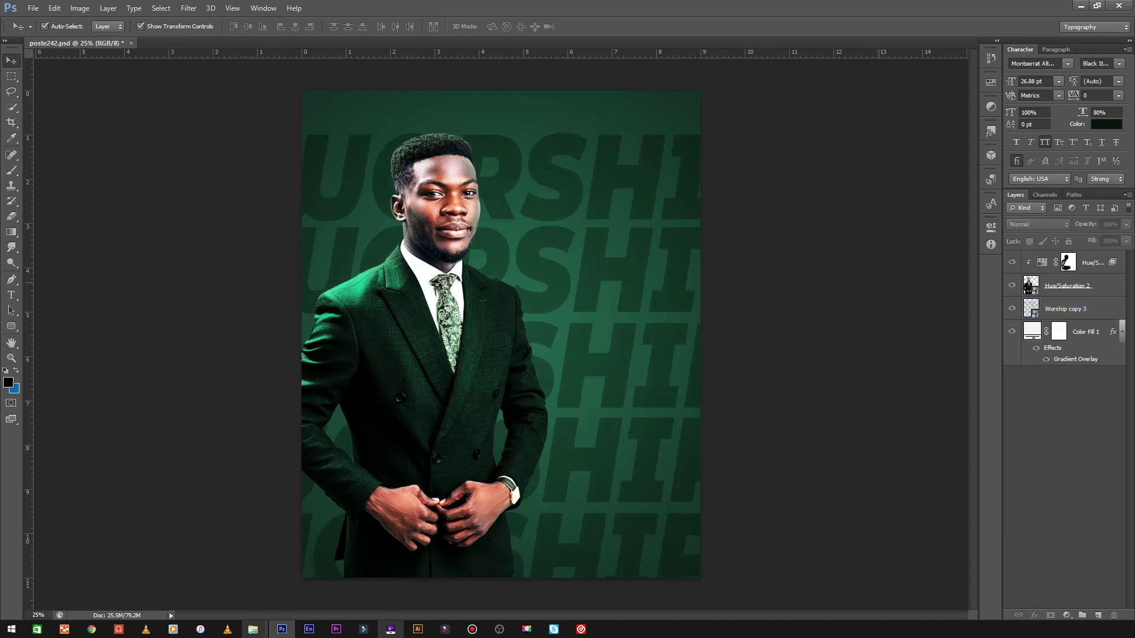
pyautogui.hotkey('ctrl', '-')
pyautogui.hotkey('ctrl', '-')
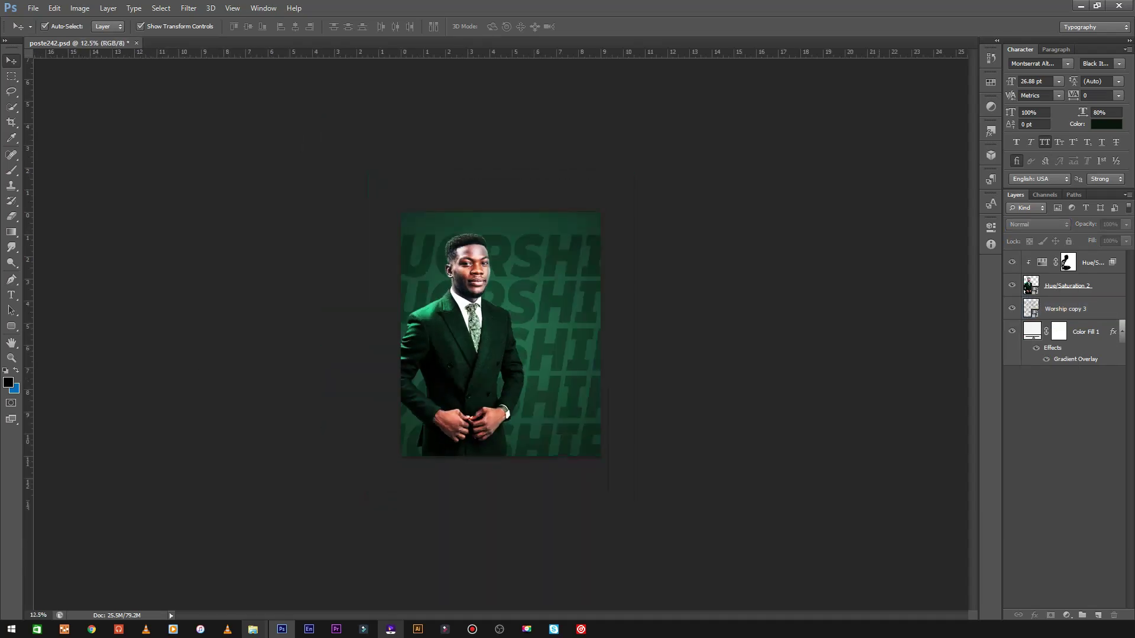
pyautogui.hotkey('ctrl', '+')
pyautogui.hotkey('ctrl', '+')
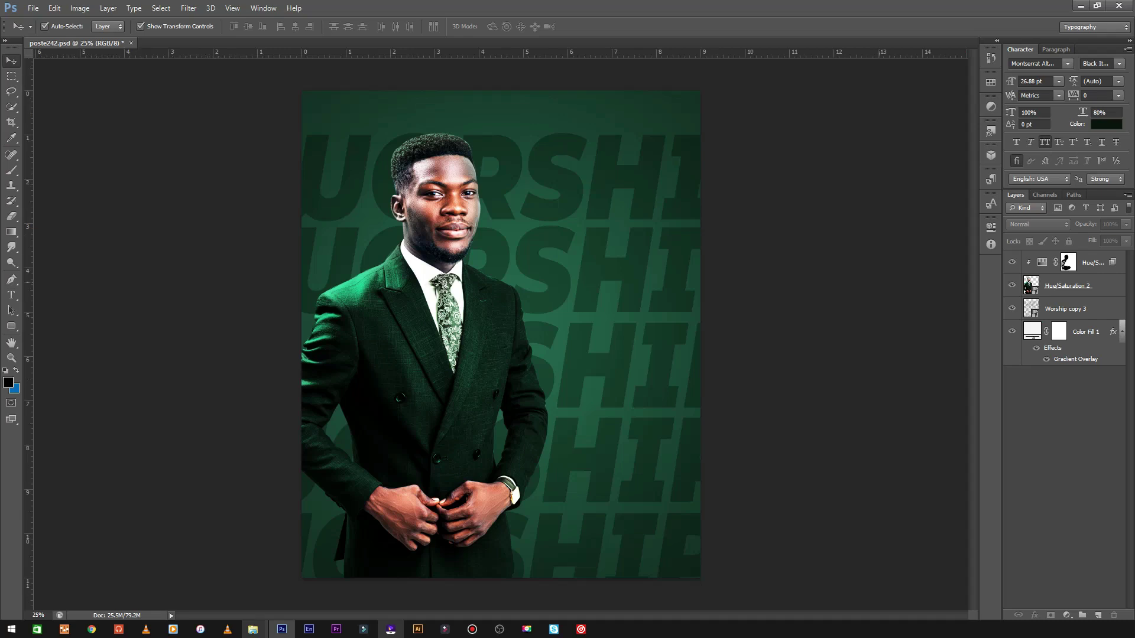
pyautogui.click(1082, 331)
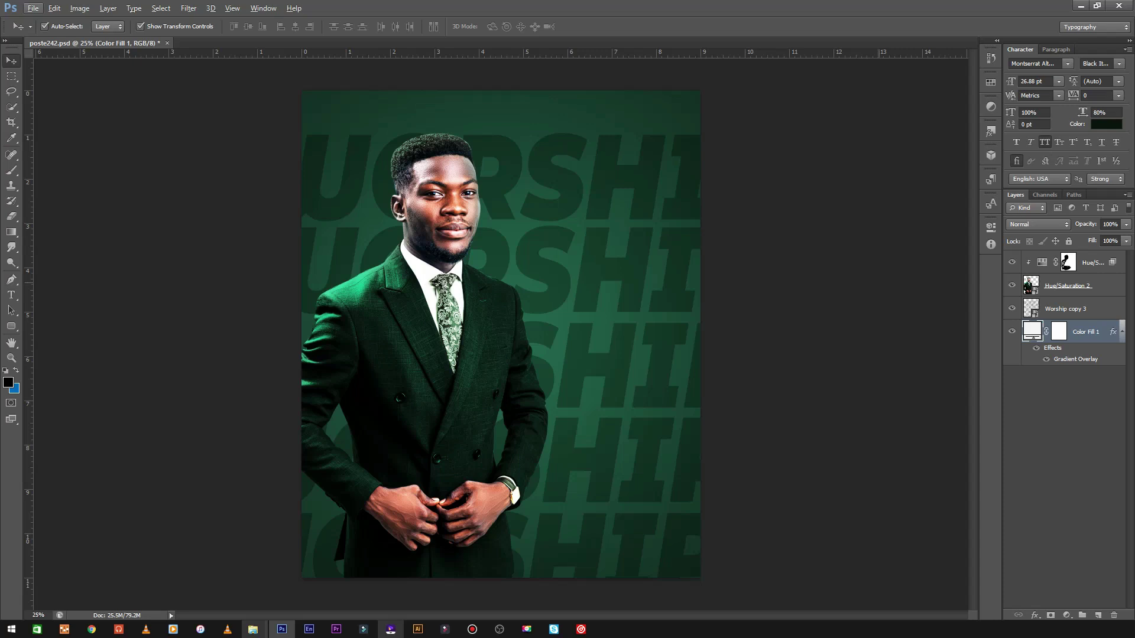
# Duplicate Color Fill 1 without its gradient, recolour it #041a0f, and place it above Worship copy 3.
pyautogui.hotkey('ctrl', 'j')
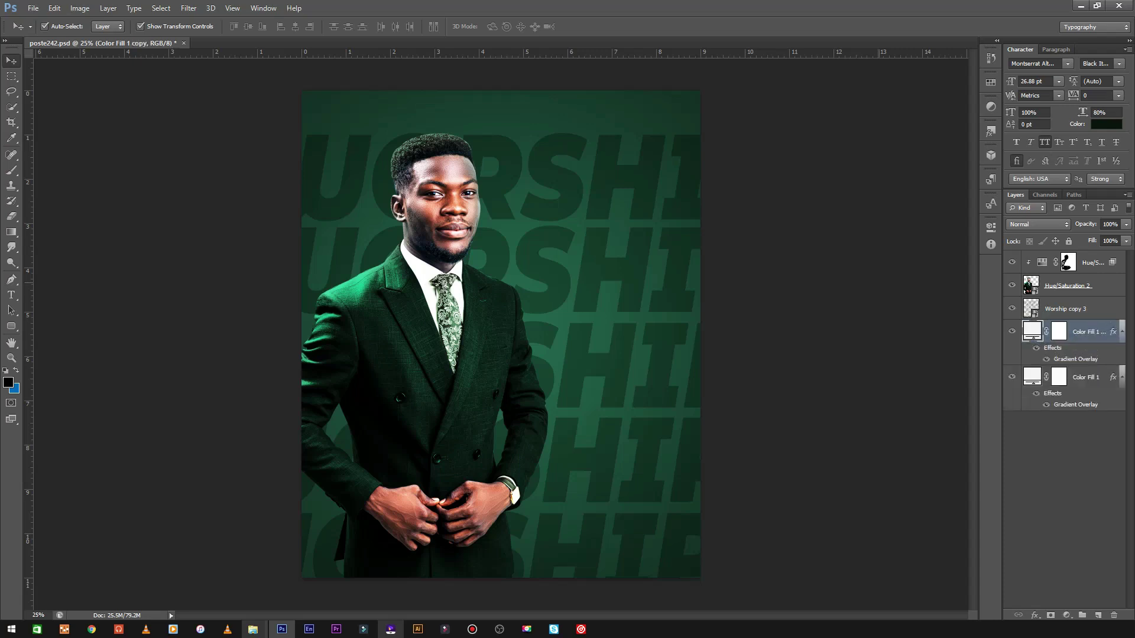
pyautogui.click(1036, 347)
pyautogui.doubleClick(1032, 331)
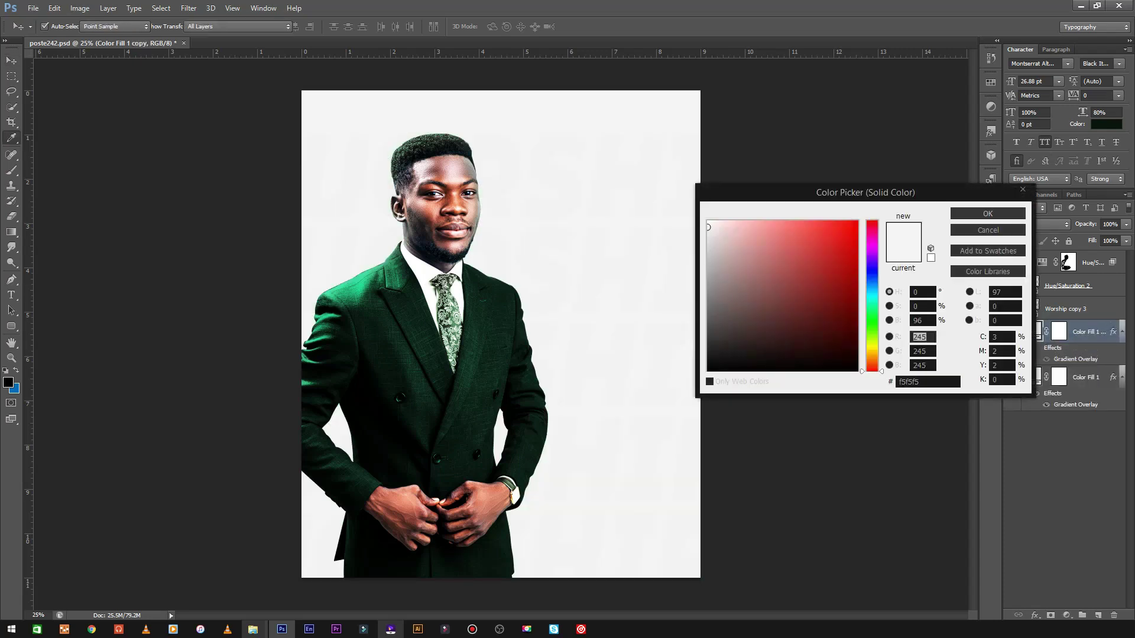
pyautogui.click(354, 331)
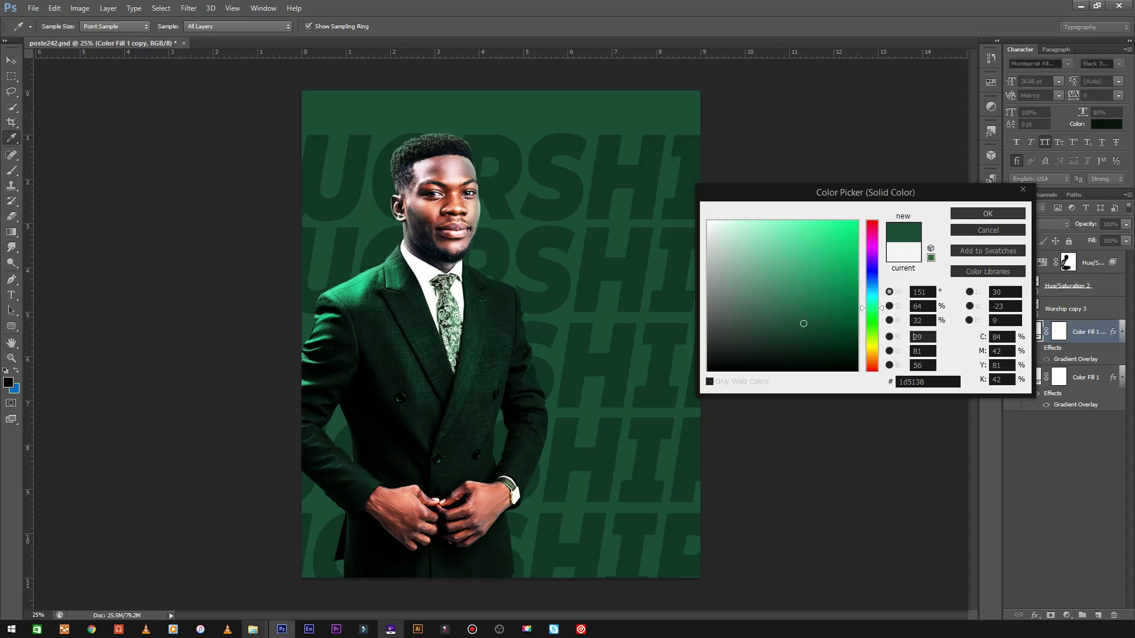
pyautogui.click(835, 356)
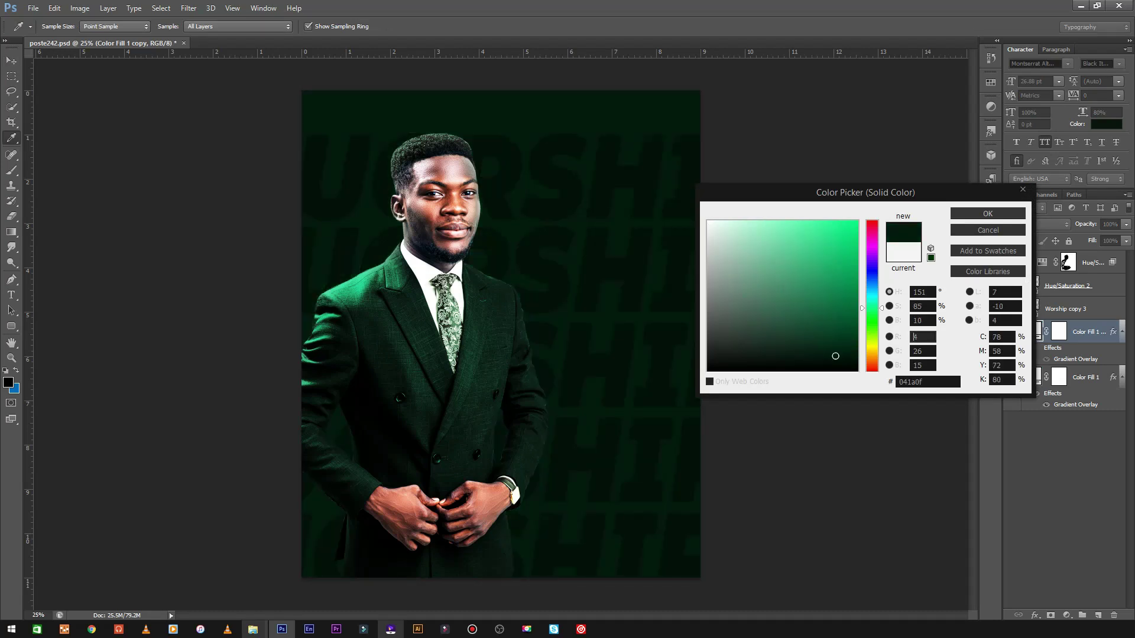
pyautogui.click(988, 214)
pyautogui.moveTo(1032, 331)
pyautogui.mouseDown()
pyautogui.moveTo(1012, 305)
pyautogui.moveTo(1032, 308)
pyautogui.mouseUp()
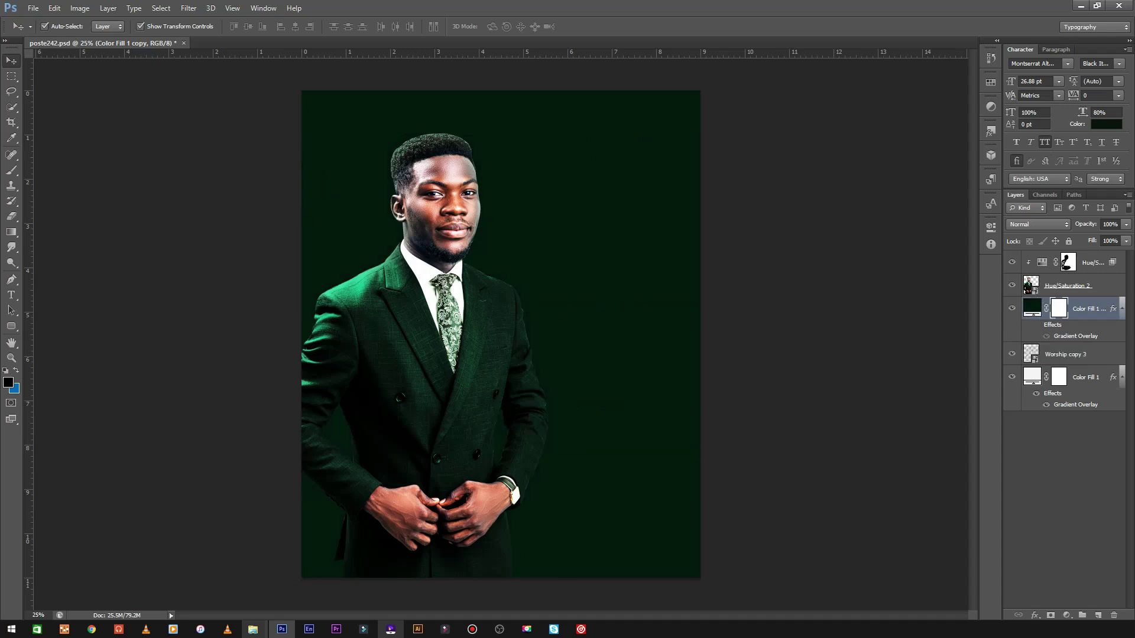
pyautogui.click(1058, 308)
# Erase the dark fill's mask near the head with an 825 px brush.
pyautogui.press('d')
pyautogui.press('e')
pyautogui.rightClick(516, 239)
pyautogui.write('825')
pyautogui.press('Return')
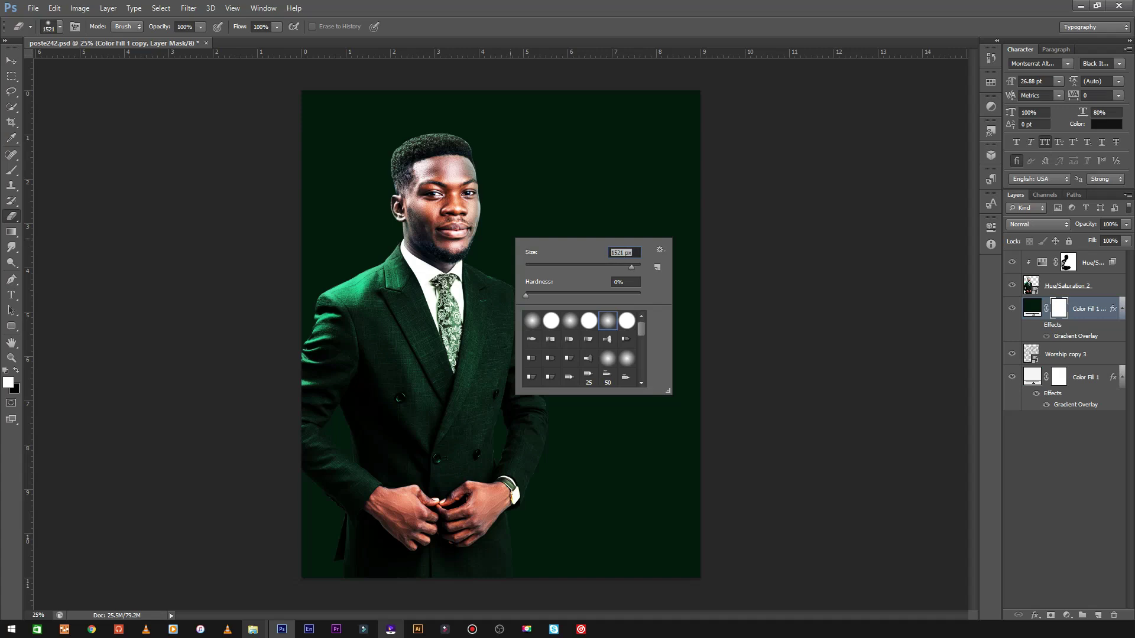
pyautogui.press('Return')
pyautogui.click(496, 201)
# Reveal more WORSHIP text behind the man, trying a ~3144 px brush, then undo.
pyautogui.rightClick(540, 294)
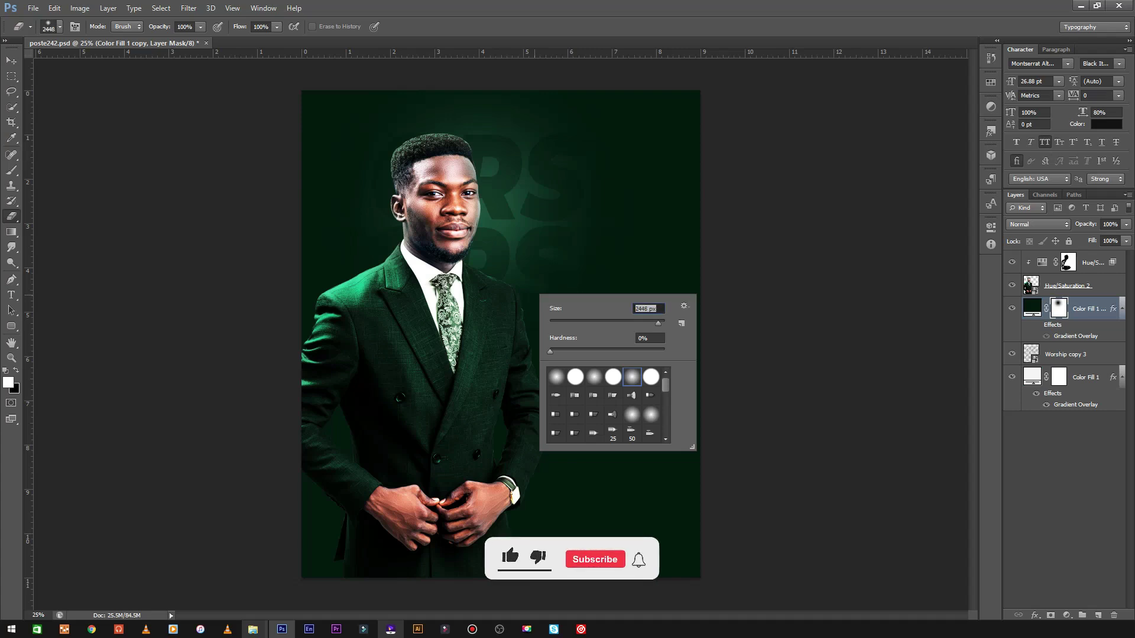
pyautogui.press('Return')
pyautogui.click(532, 296)
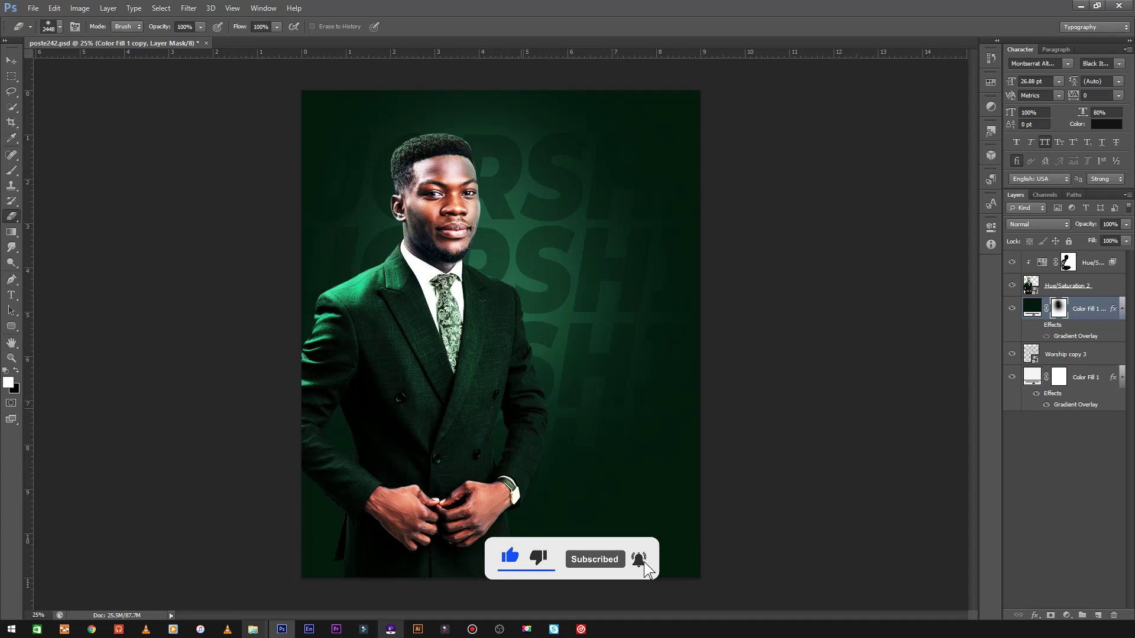
pyautogui.click(520, 302)
pyautogui.rightClick(510, 312)
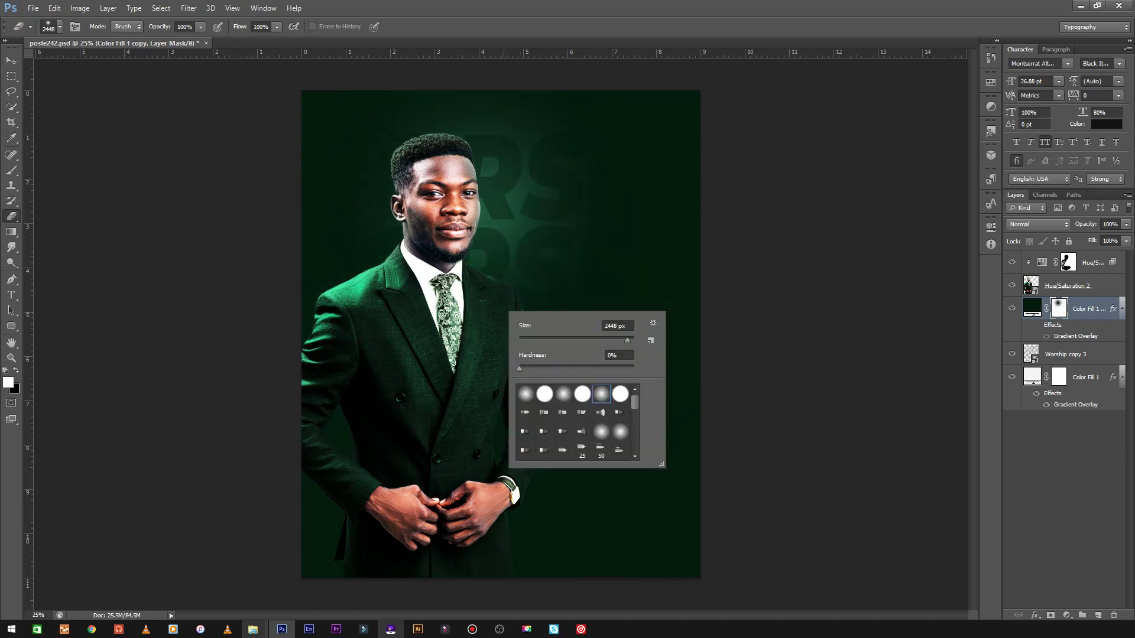
pyautogui.moveTo(627, 341); pyautogui.dragTo(630, 341)
pyautogui.press('Return')
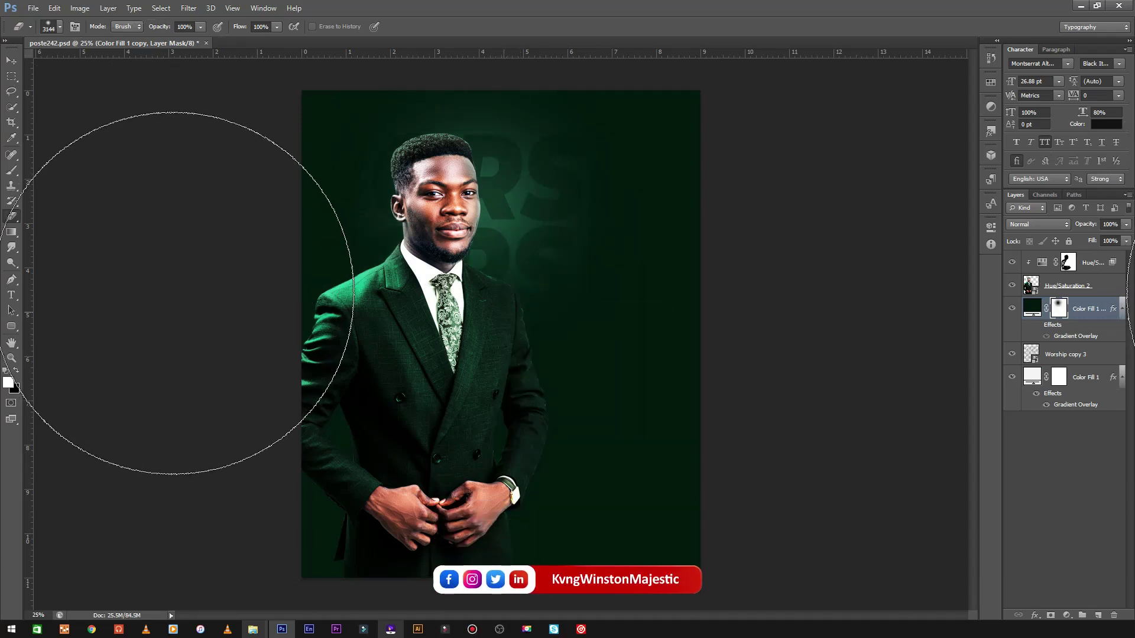
pyautogui.hotkey('ctrl', 'z')
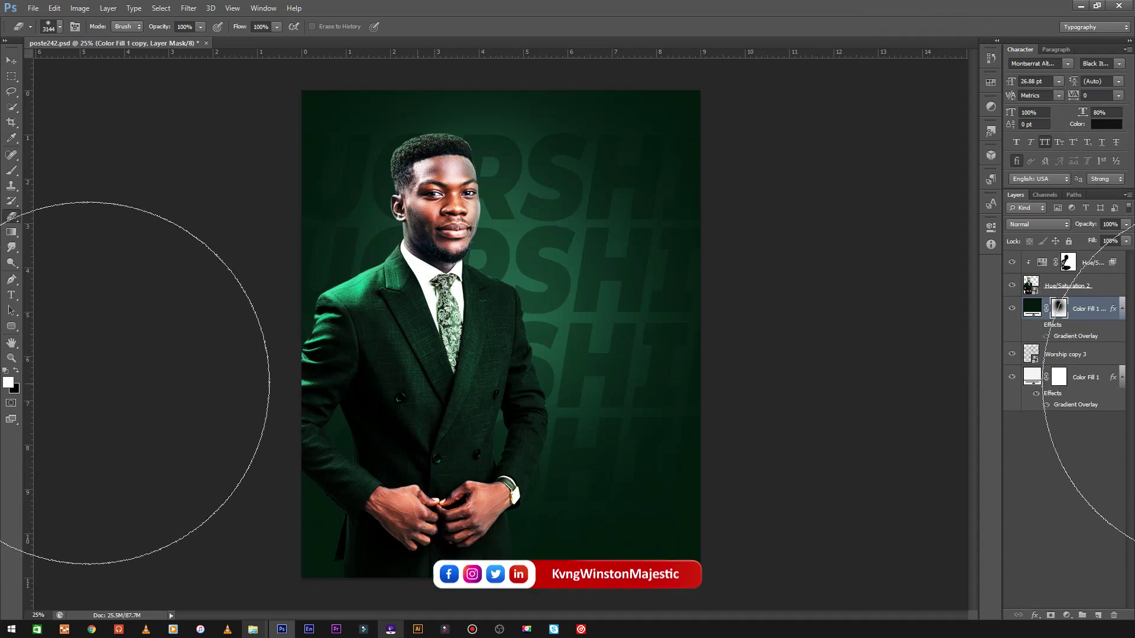
# Darken the dark fill colour slightly to #05140d.
pyautogui.press('v')
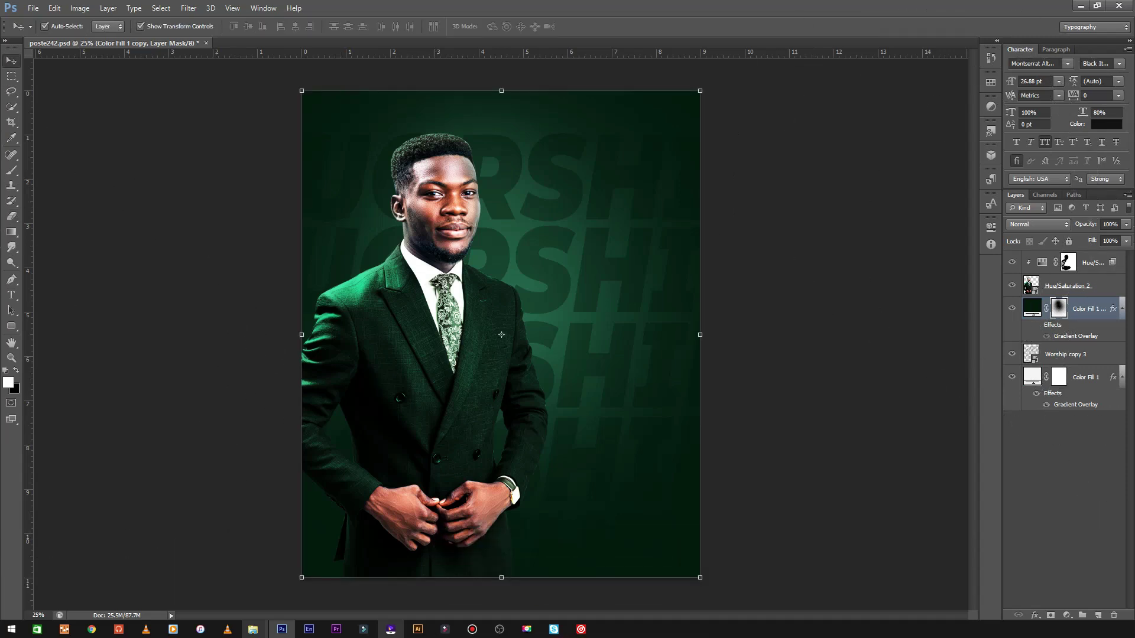
pyautogui.doubleClick(1032, 307)
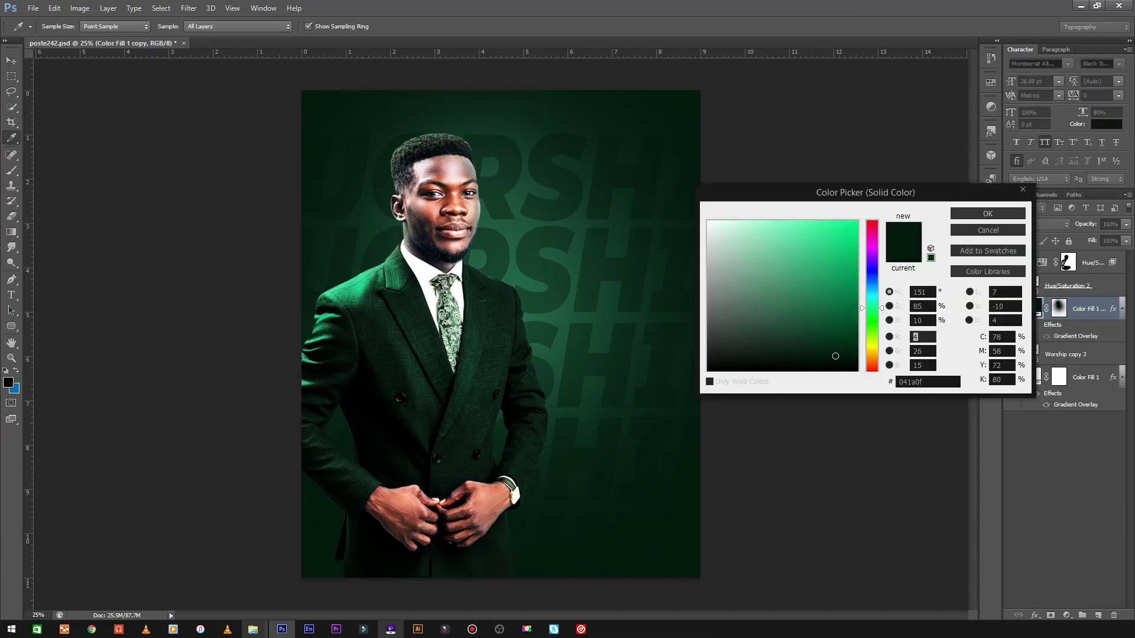
pyautogui.moveTo(818, 359); pyautogui.dragTo(811, 357)
pyautogui.click(988, 213)
# Erase the fill's mask above the man's head to brighten that area.
pyautogui.press('v')
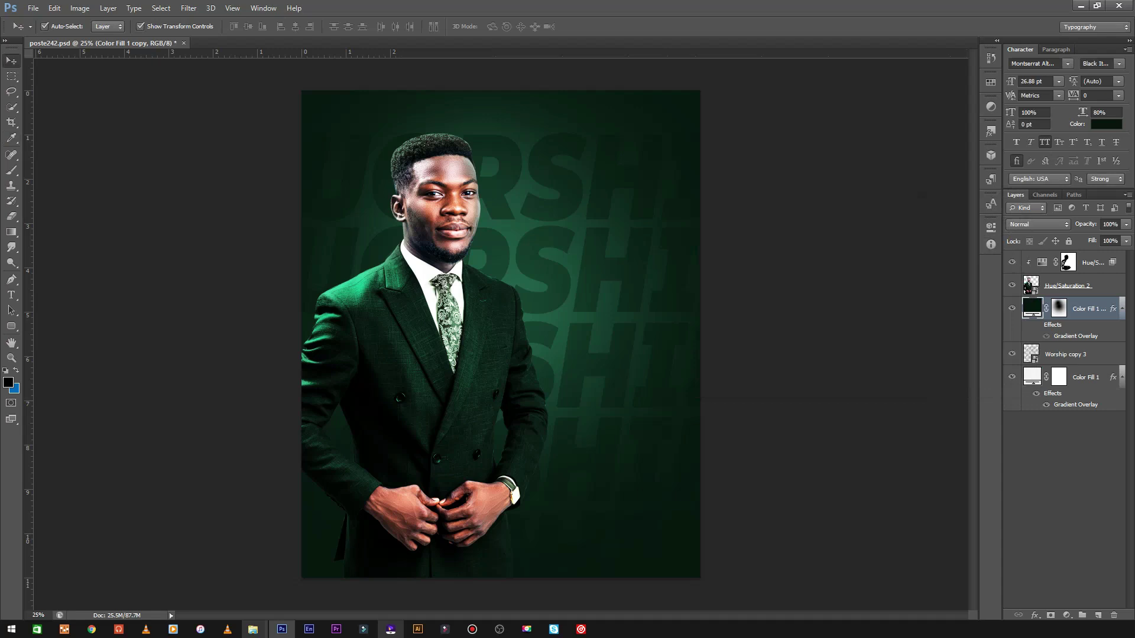
pyautogui.click(1059, 307)
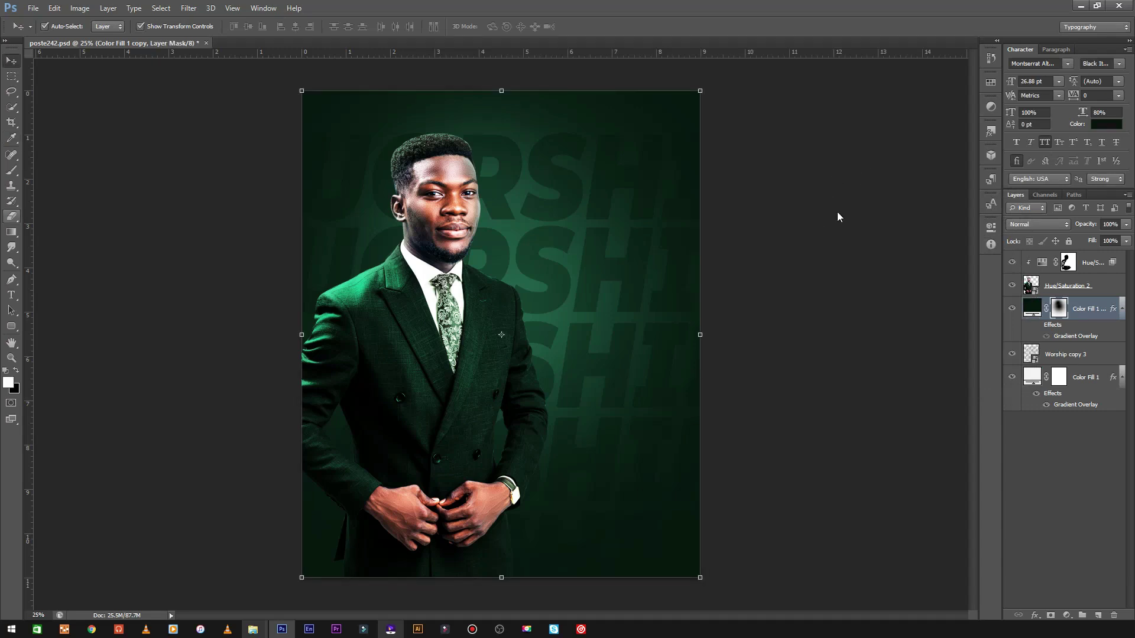
pyautogui.press('e')
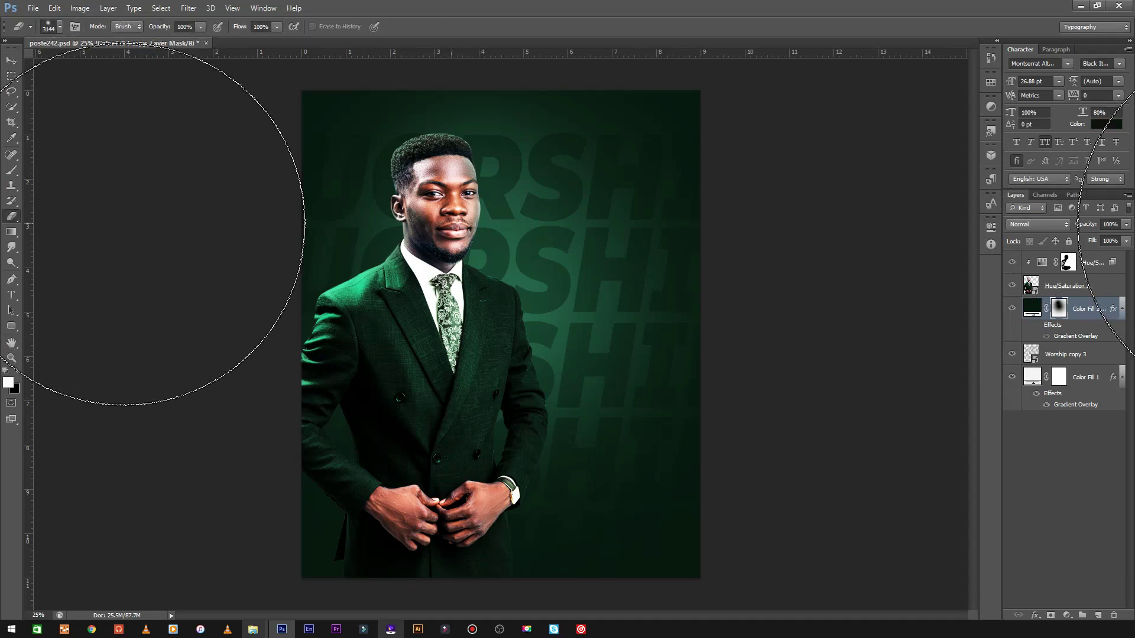
pyautogui.click(448, 109)
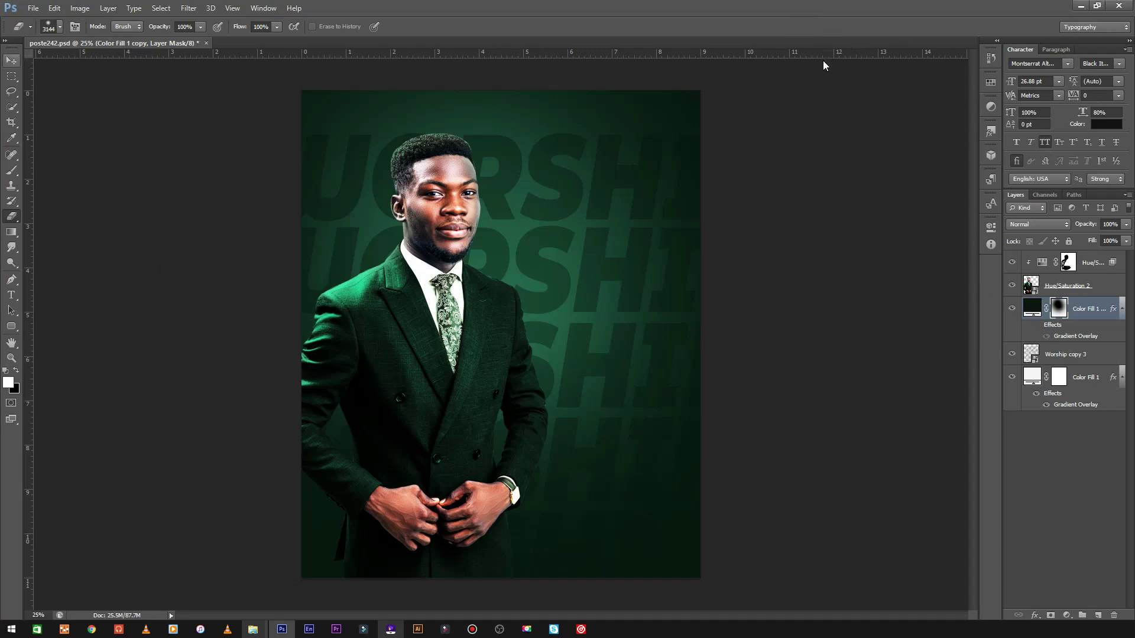
pyautogui.press('v')
pyautogui.click(1064, 502)
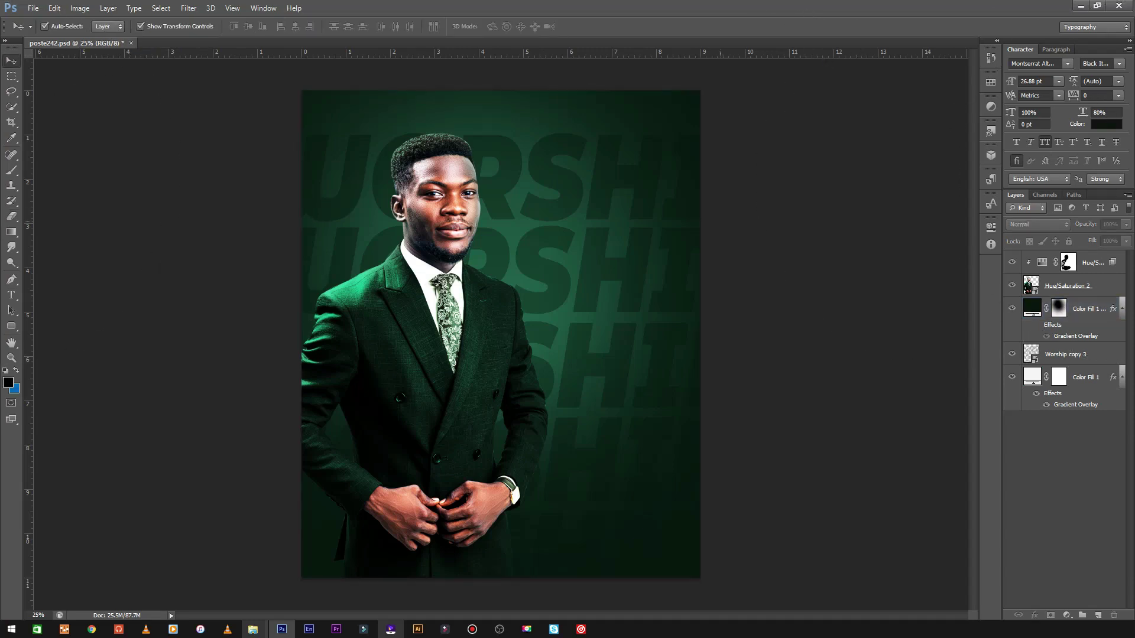
pyautogui.hotkey('ctrl', '+')
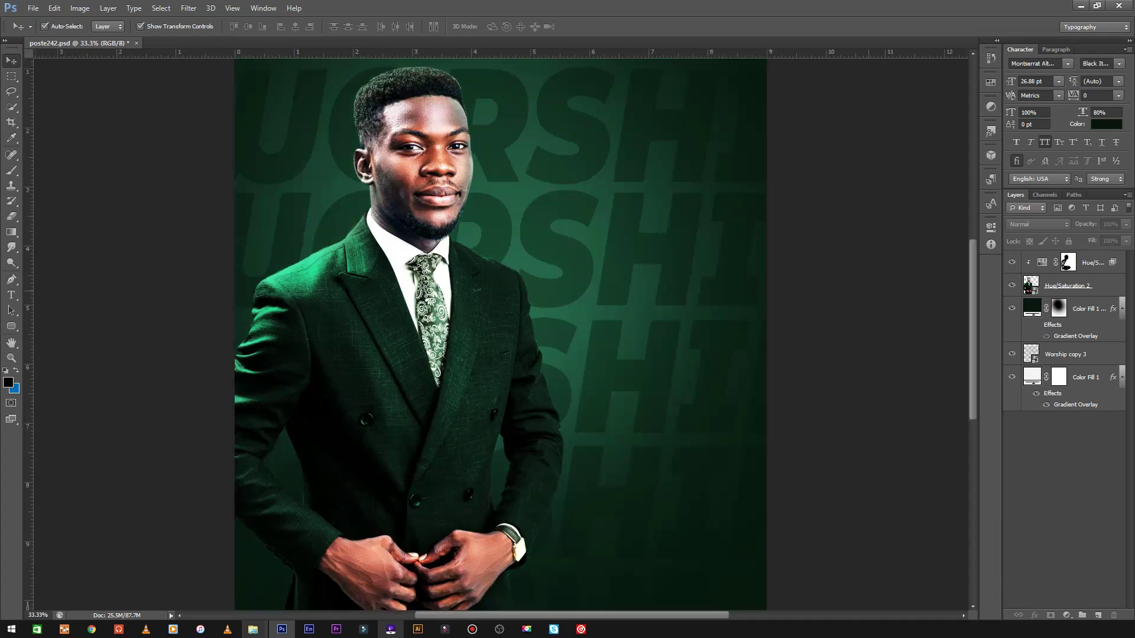
pyautogui.click(1064, 354)
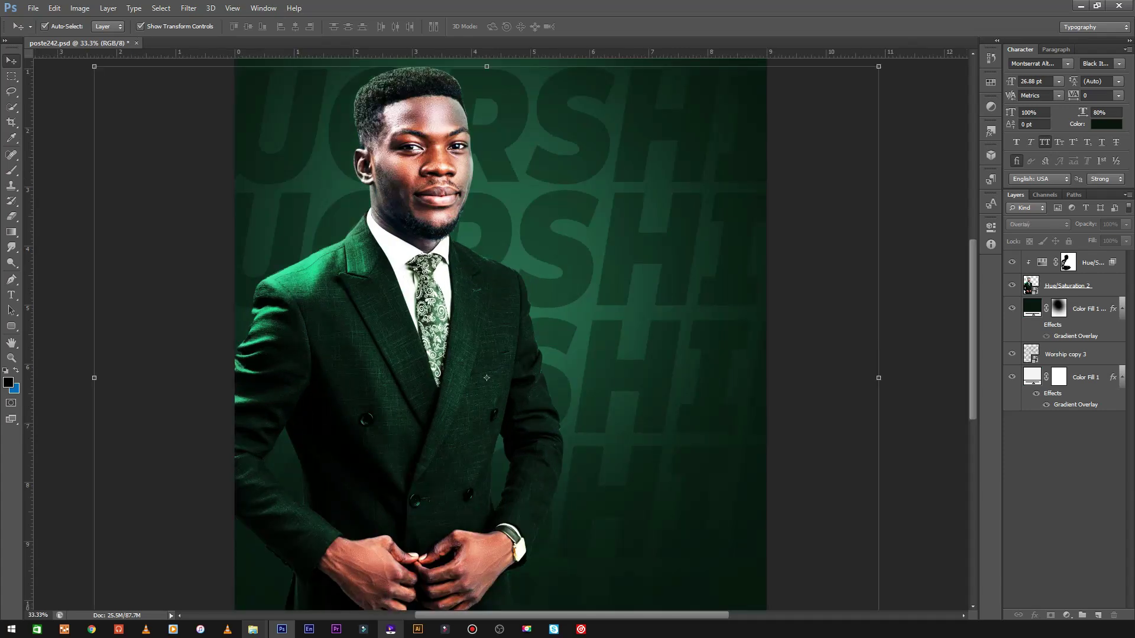
pyautogui.click(1126, 241)
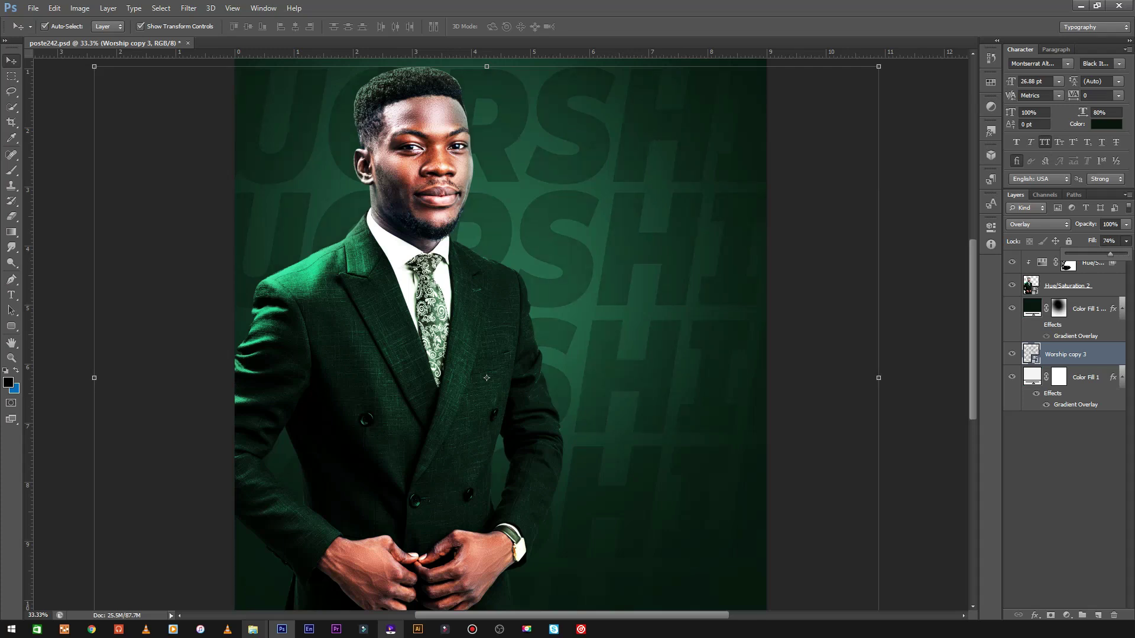
pyautogui.click(1064, 473)
pyautogui.hotkey('ctrl', '-')
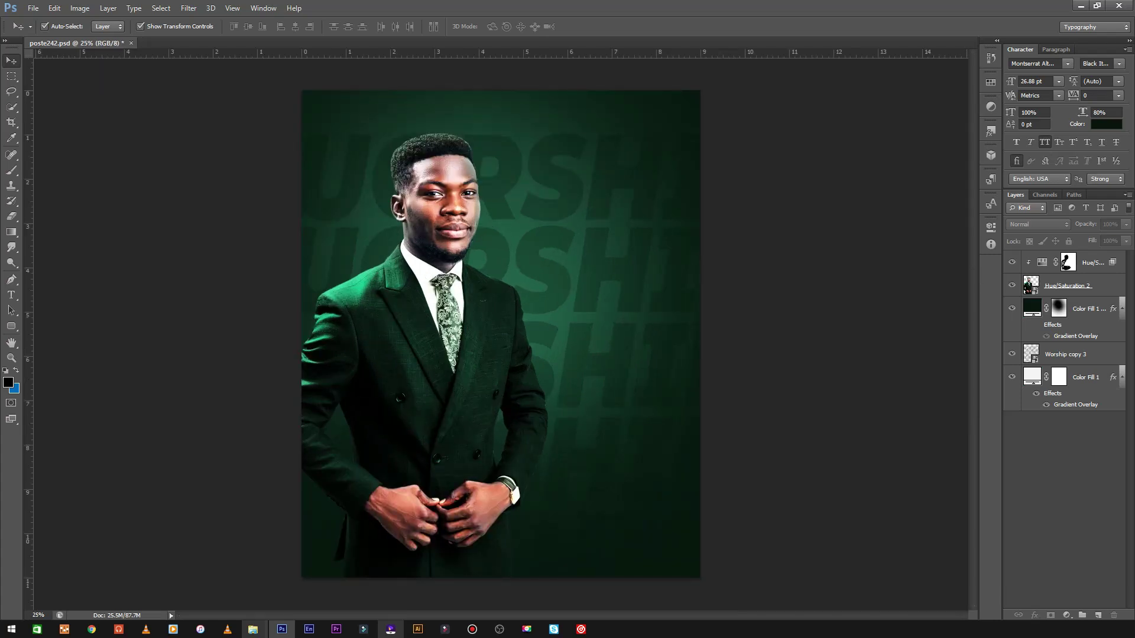
pyautogui.click(1064, 354)
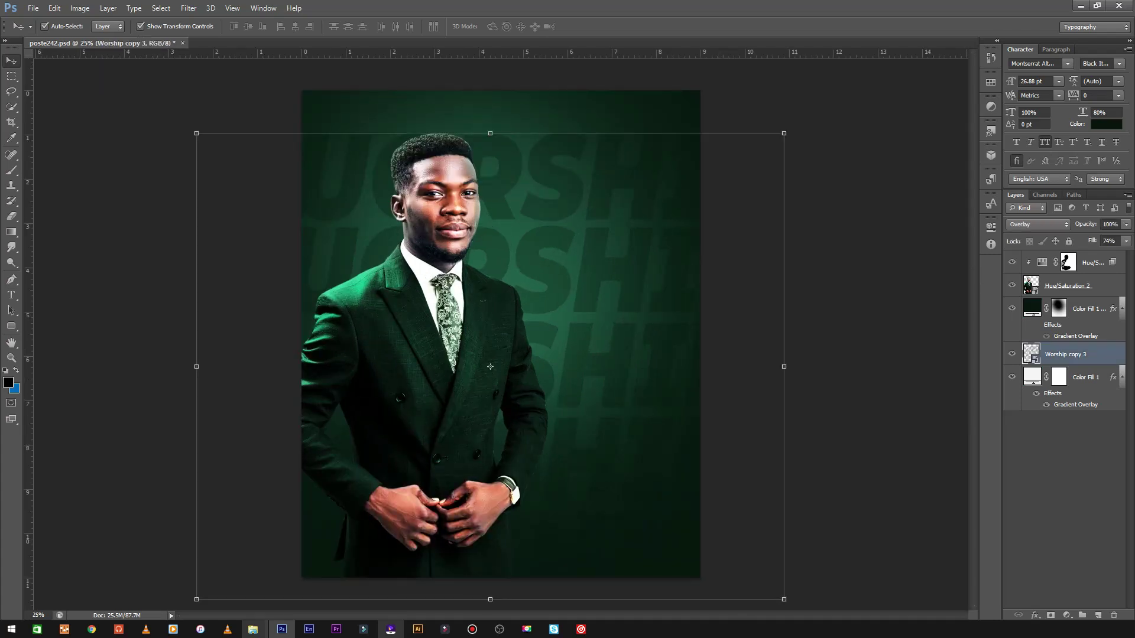
# Open the Worship copy 3 smart object and nudge the fourth row down.
pyautogui.doubleClick(1031, 354)
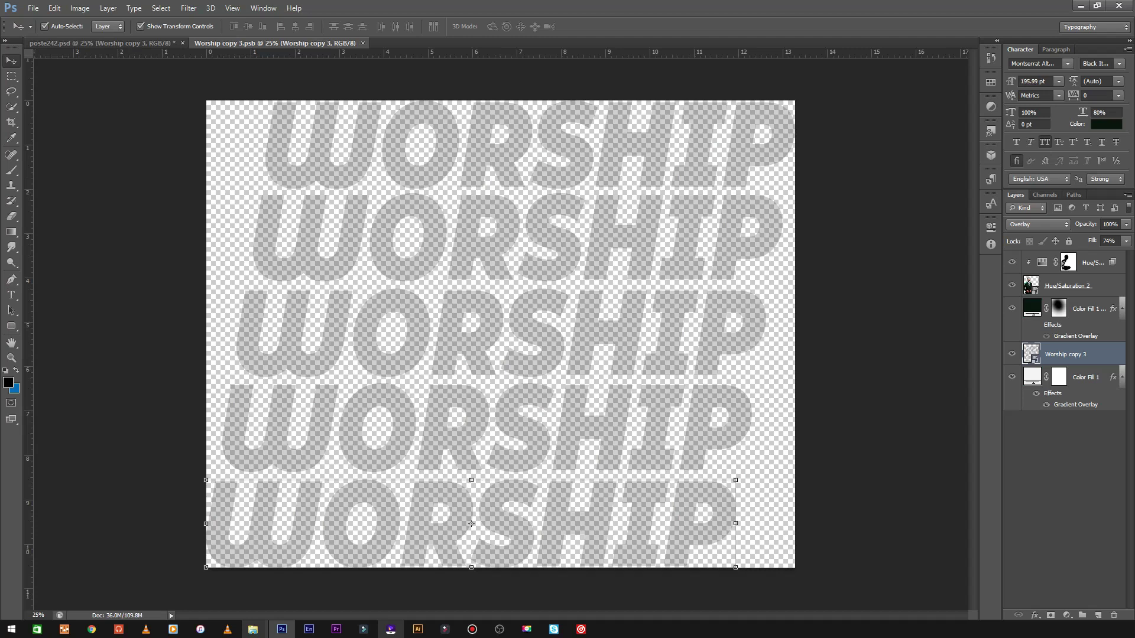
pyautogui.hotkey('alt', '[')
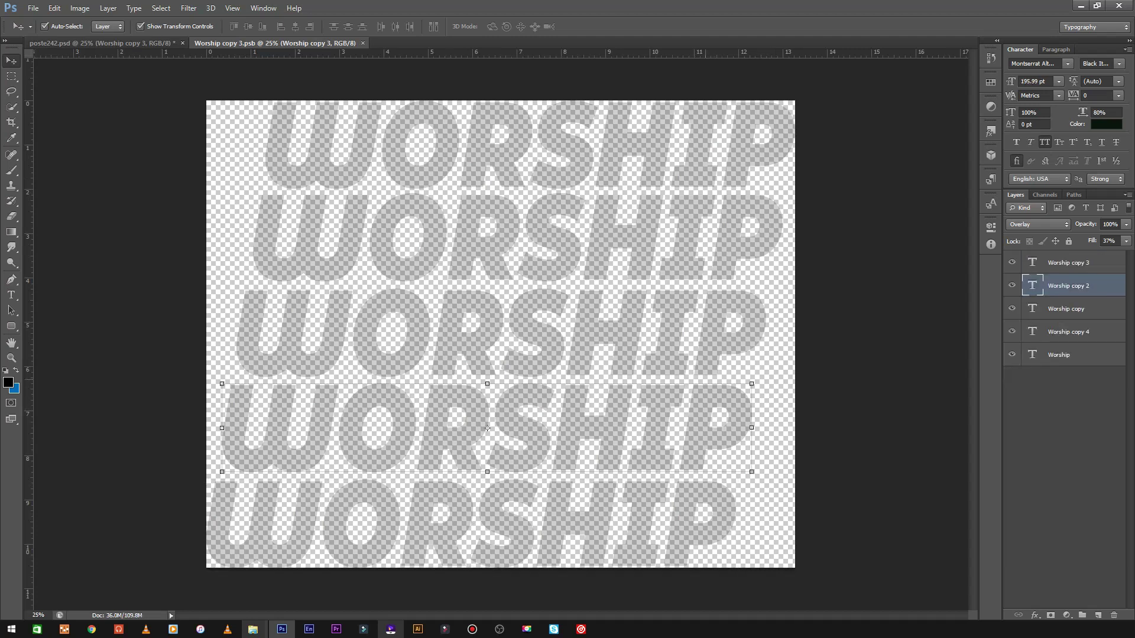
pyautogui.press('Down')
pyautogui.press('Down')
pyautogui.press('Down')
pyautogui.press('Down')
pyautogui.press('Down')
pyautogui.press('Down')
pyautogui.press('Down')
pyautogui.press('Down')
pyautogui.press('Down')
pyautogui.press('Down')
pyautogui.press('Down')
pyautogui.press('Down')
pyautogui.press('Down')
pyautogui.press('Down')
pyautogui.press('Down')
pyautogui.press('Down')
pyautogui.press('Down')
pyautogui.press('Down')
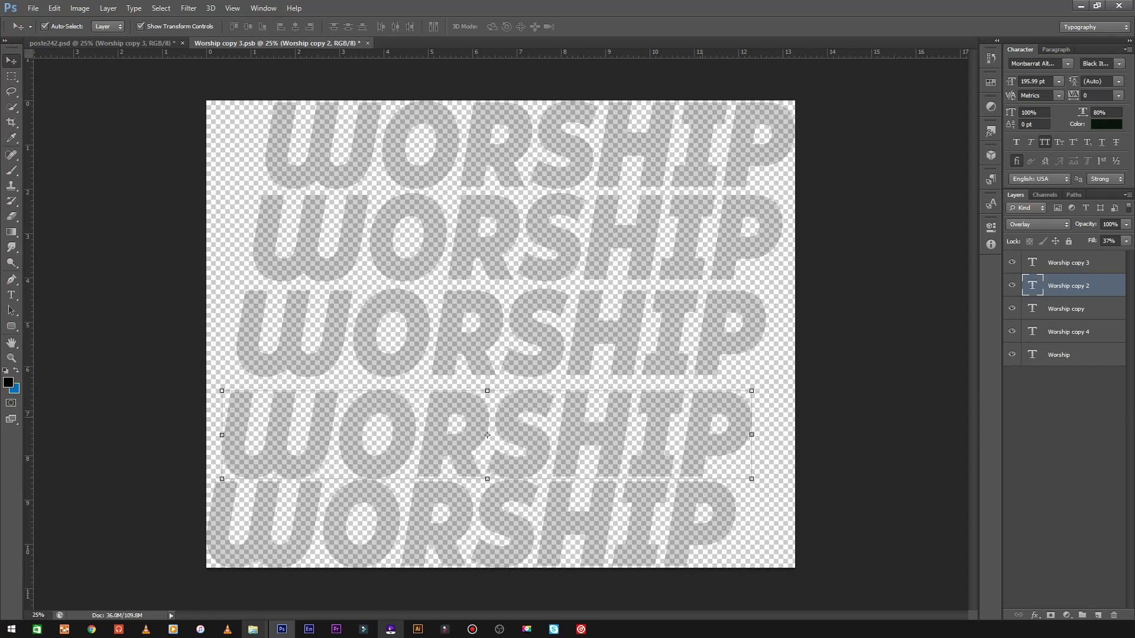
pyautogui.press('Down')
pyautogui.press('Down')
pyautogui.press('Down')
pyautogui.press('Left')
pyautogui.press('Left')
pyautogui.press('Left')
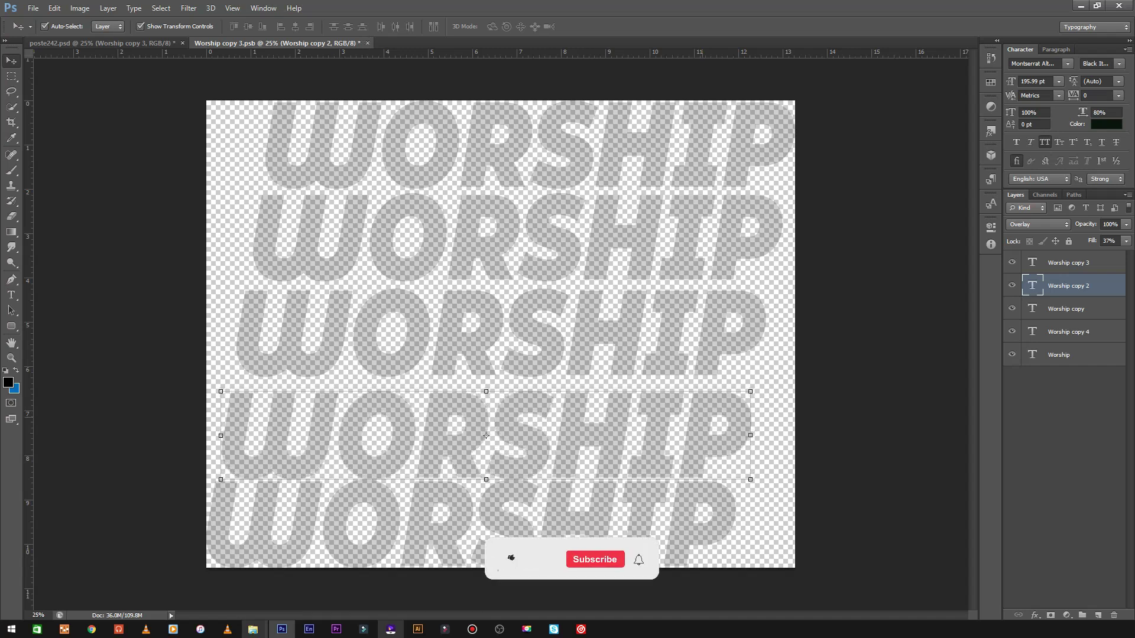
pyautogui.press('Down')
pyautogui.press('Down')
pyautogui.press('Down')
pyautogui.press('Down')
pyautogui.press('Down')
pyautogui.press('Down')
# Nudge the third row down and move the top two rows lower.
pyautogui.press('Down')
pyautogui.press('Down')
pyautogui.press('Down')
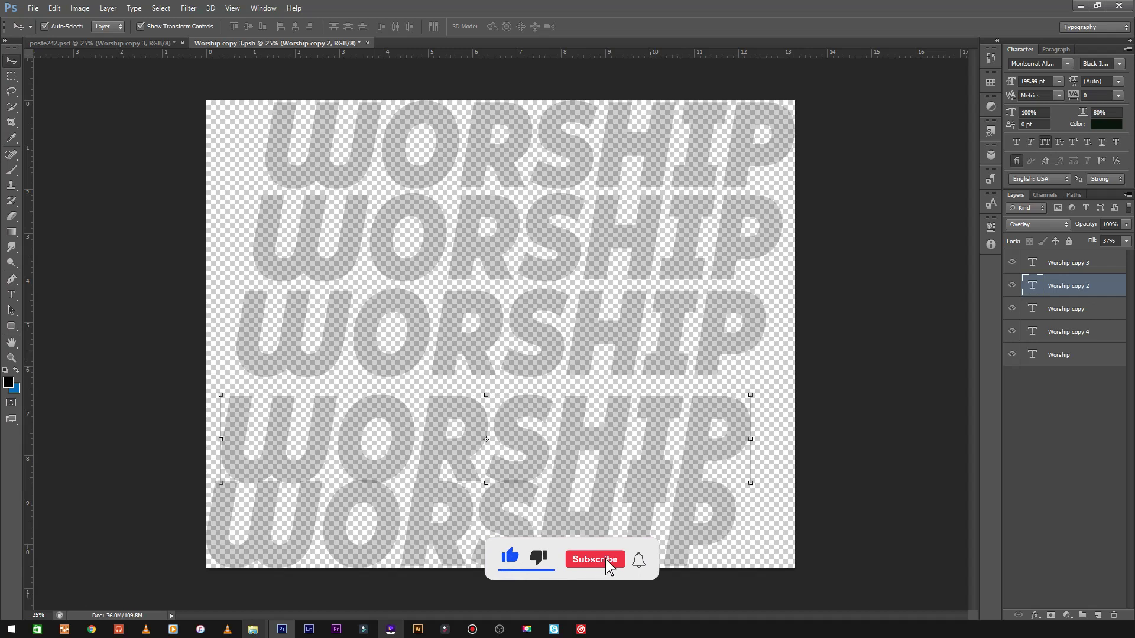
pyautogui.hotkey('alt', '[')
pyautogui.press('Down')
pyautogui.press('Down')
pyautogui.press('Down')
pyautogui.press('Down')
pyautogui.press('Down')
pyautogui.press('Down')
pyautogui.press('Down')
pyautogui.press('Down')
pyautogui.press('Down')
pyautogui.press('Down')
pyautogui.press('Down')
pyautogui.press('Down')
pyautogui.press('Down')
pyautogui.press('Down')
pyautogui.press('Down')
pyautogui.press('Down')
pyautogui.press('Down')
pyautogui.press('Down')
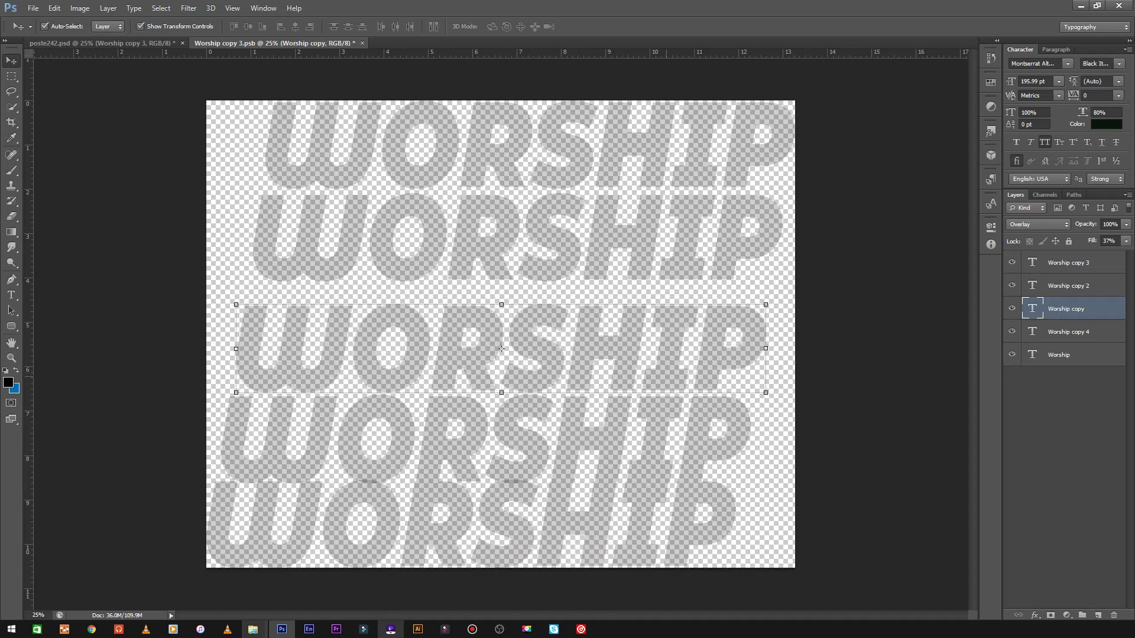
pyautogui.hotkey('alt', '[')
pyautogui.hotkey('alt', 'shift', '[')
pyautogui.moveTo(660, 118); pyautogui.dragTo(654, 161)
pyautogui.click(1064, 473)
# Save the smart object, return to the poster, and select Worship copy 3.
pyautogui.hotkey('ctrl', 's')
pyautogui.click(311, 43)
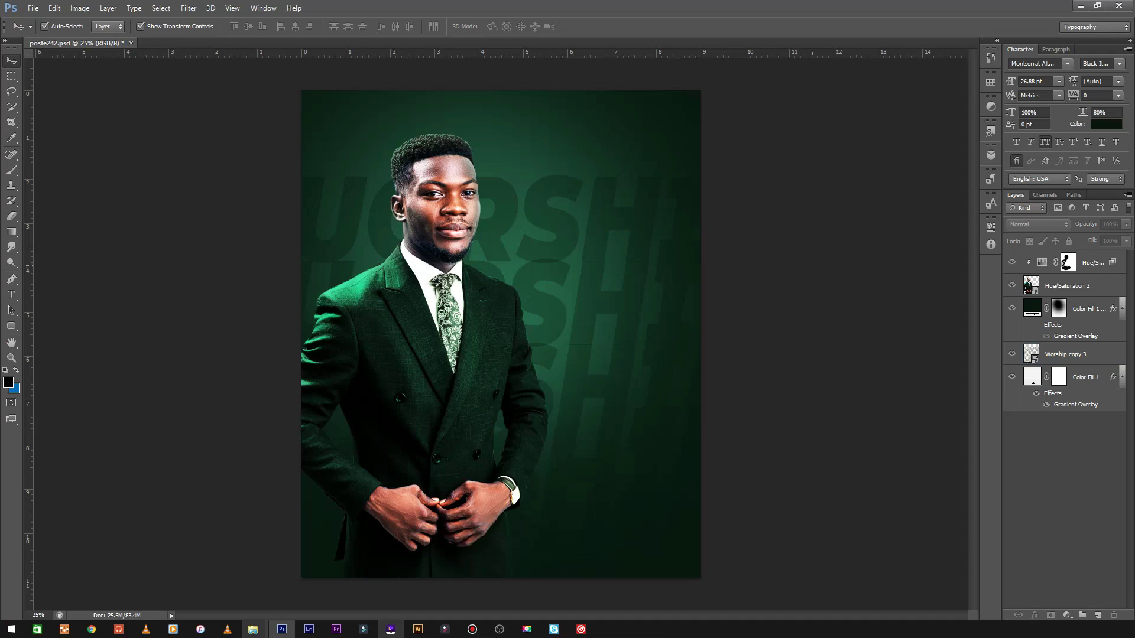
pyautogui.hotkey('ctrl', '+')
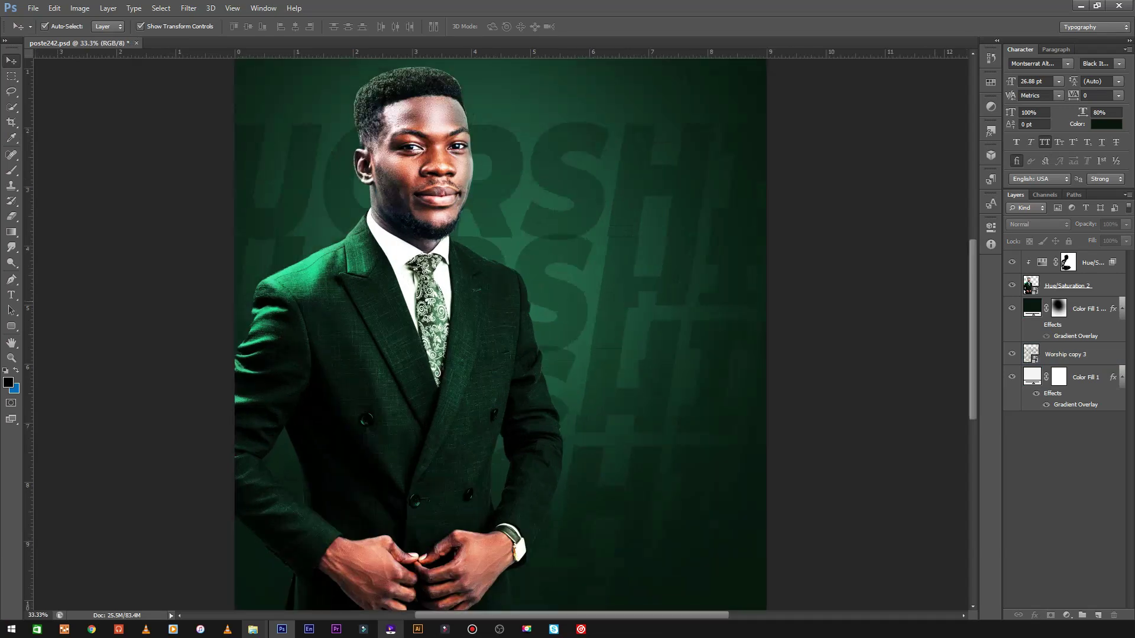
pyautogui.scroll(-2, 500, 336)
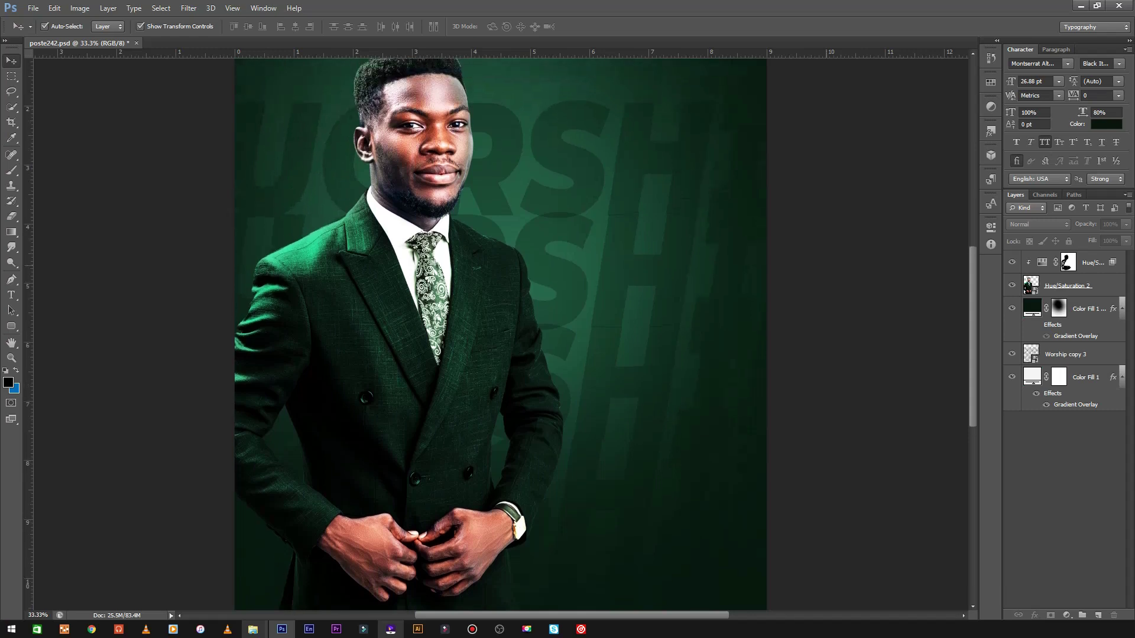
pyautogui.click(1063, 354)
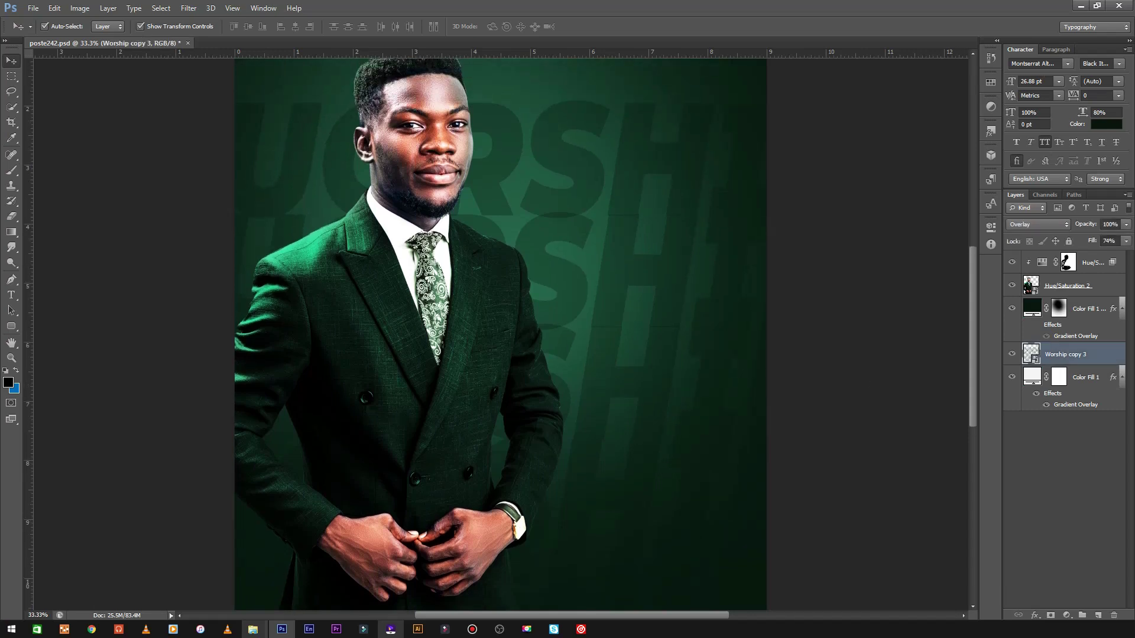
# Open the WORSHIP text smart object, select all five rows and set their blending back to Normal.
pyautogui.doubleClick(1031, 354)
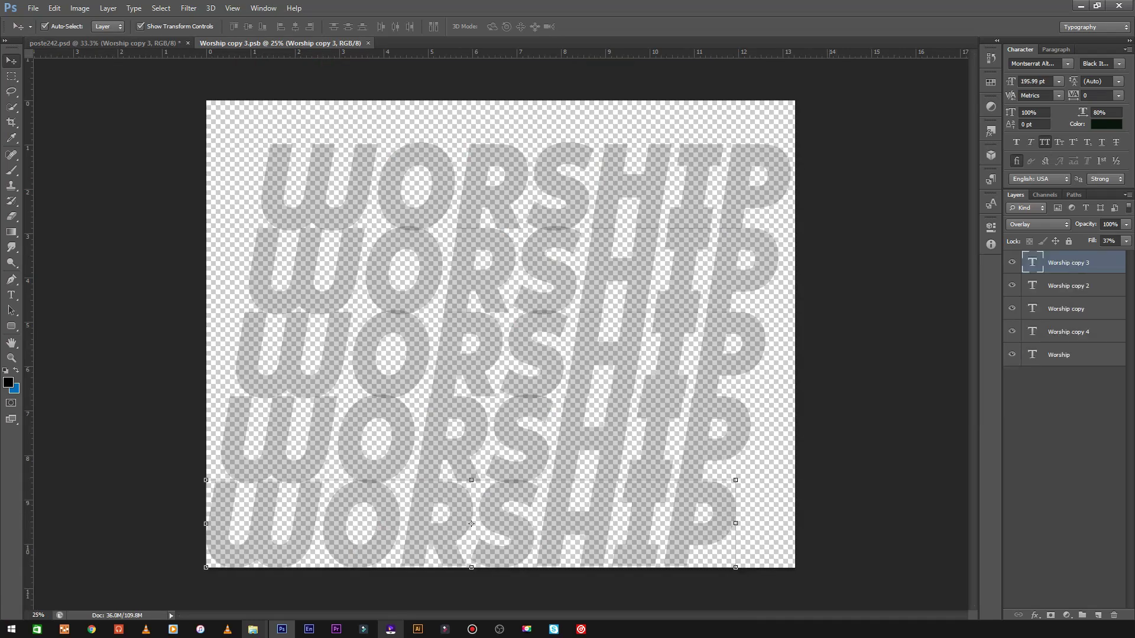
pyautogui.moveTo(794, 491); pyautogui.dragTo(422, 111)
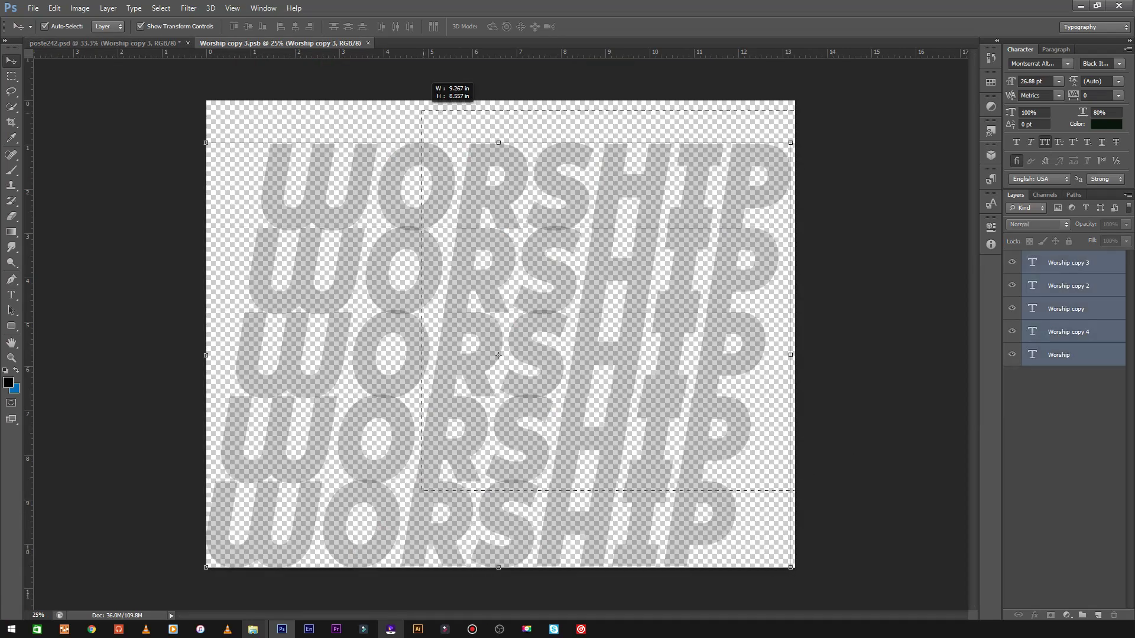
pyautogui.click(1126, 241)
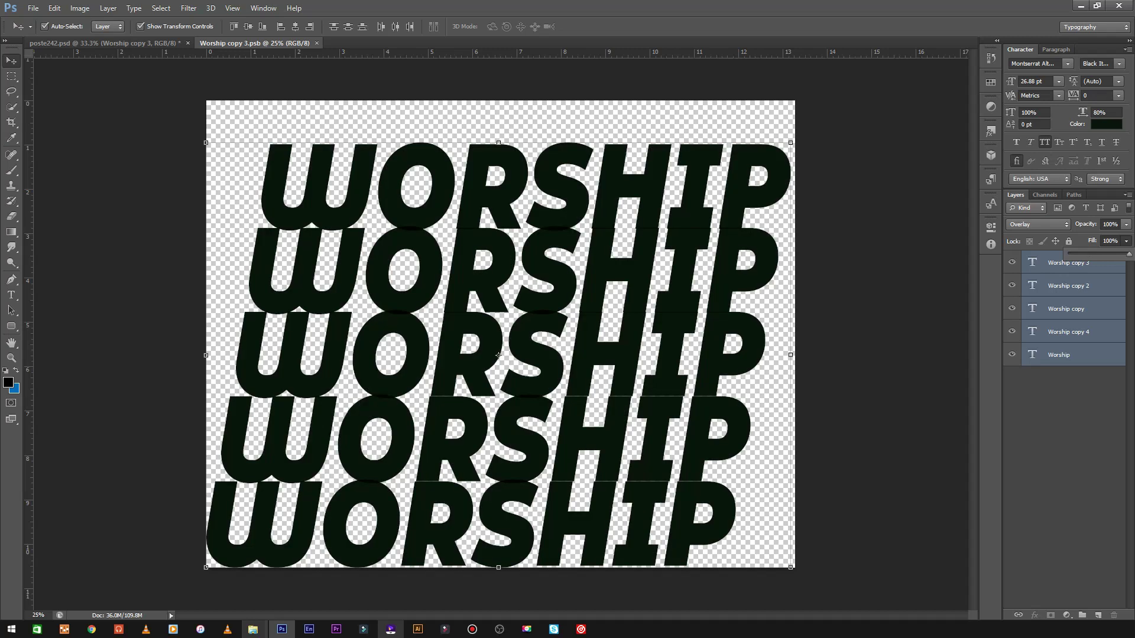
pyautogui.click(1037, 225)
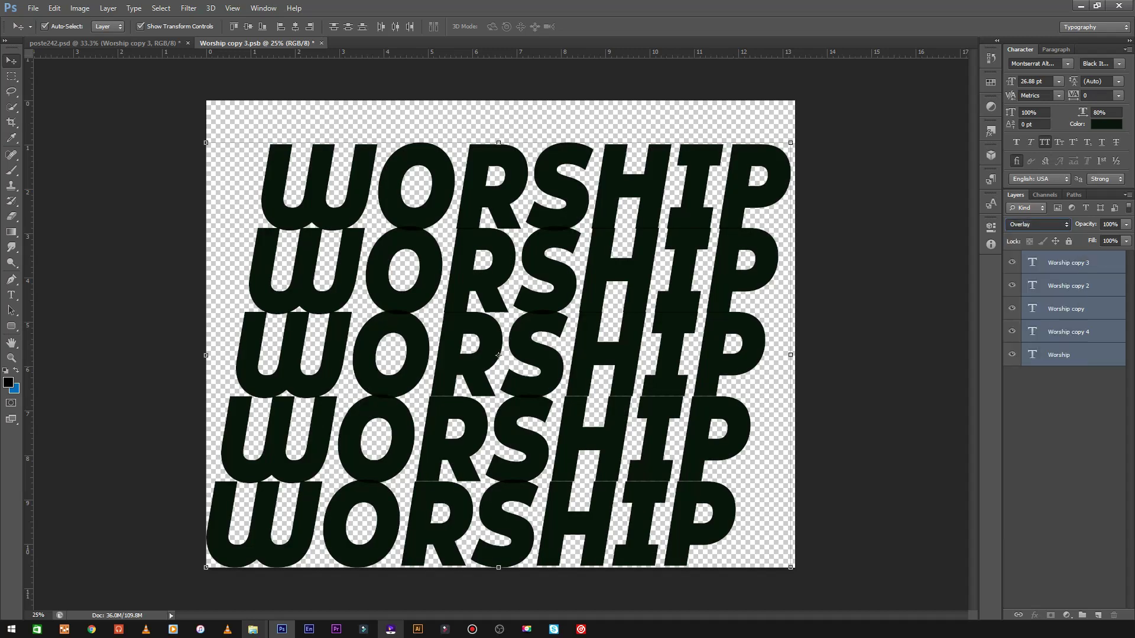
# Nudge the fourth, bottom and top WORSHIP rows slightly, then save and close the text file.
pyautogui.click(486, 438)
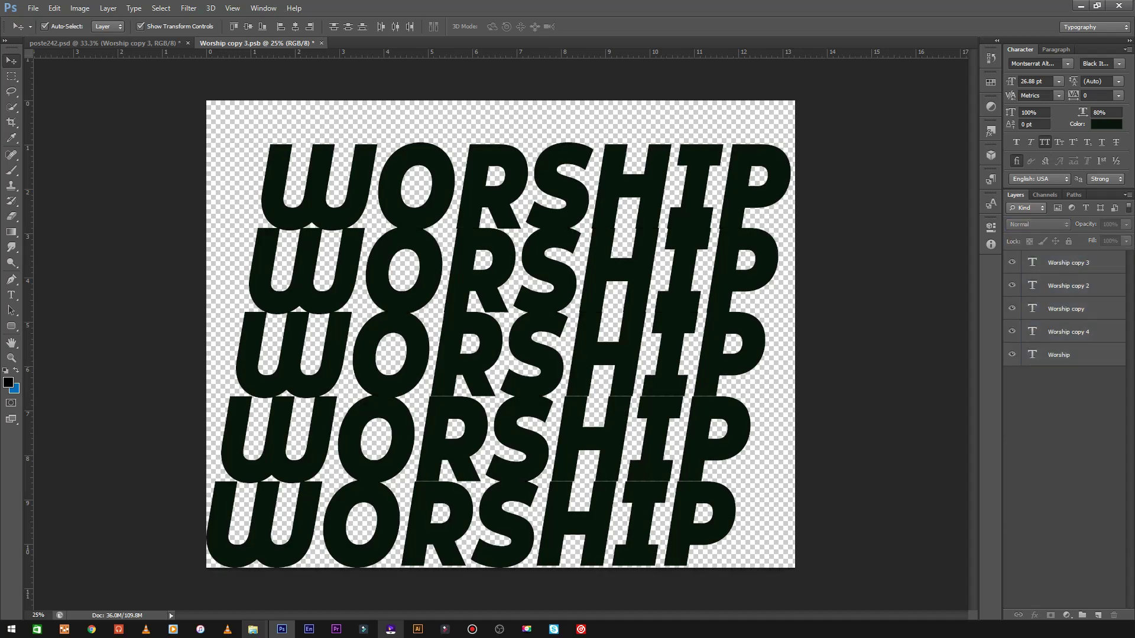
pyautogui.moveTo(486, 439); pyautogui.dragTo(488, 438)
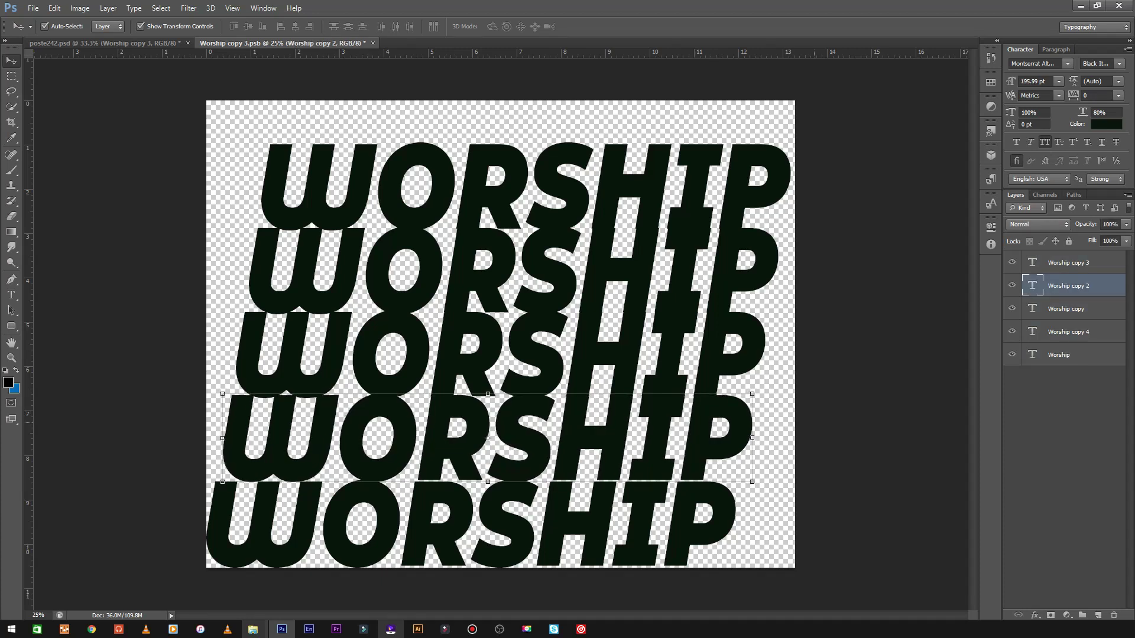
pyautogui.hotkey('alt', ']')
pyautogui.moveTo(473, 522); pyautogui.dragTo(473, 523)
pyautogui.click(527, 187)
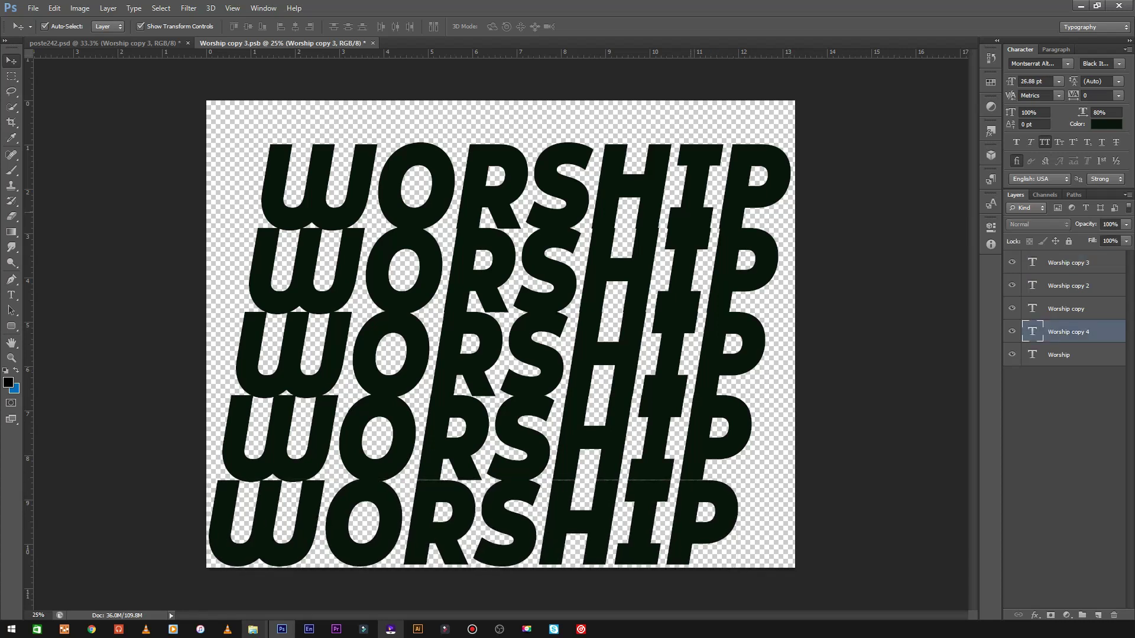
pyautogui.moveTo(526, 187); pyautogui.dragTo(529, 186)
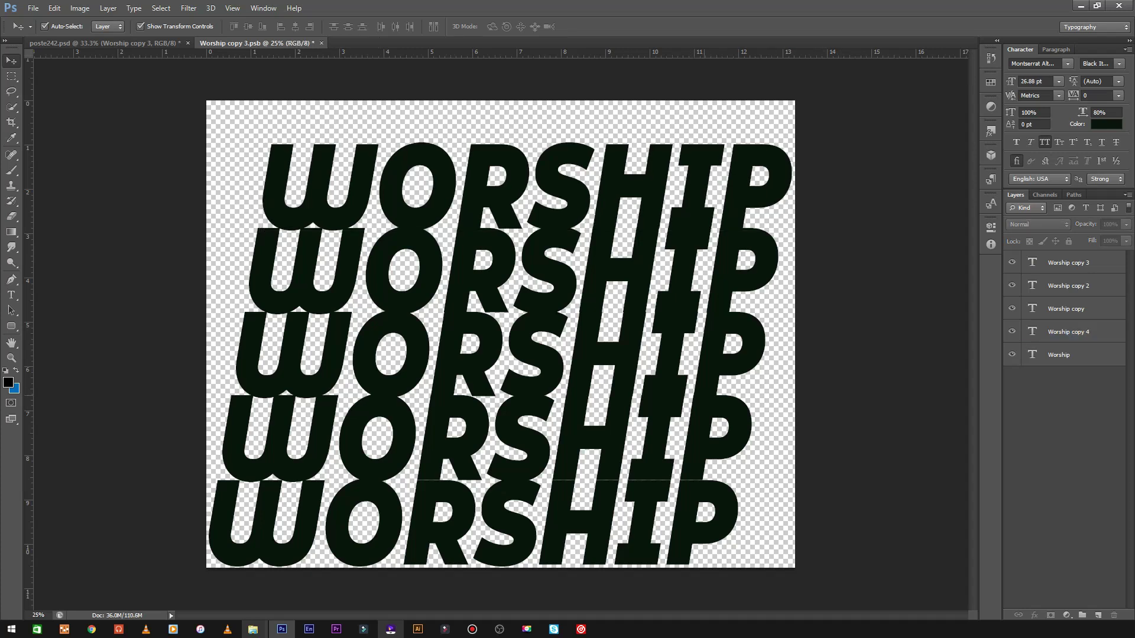
pyautogui.hotkey('ctrl', 's')
pyautogui.hotkey('ctrl', 'w')
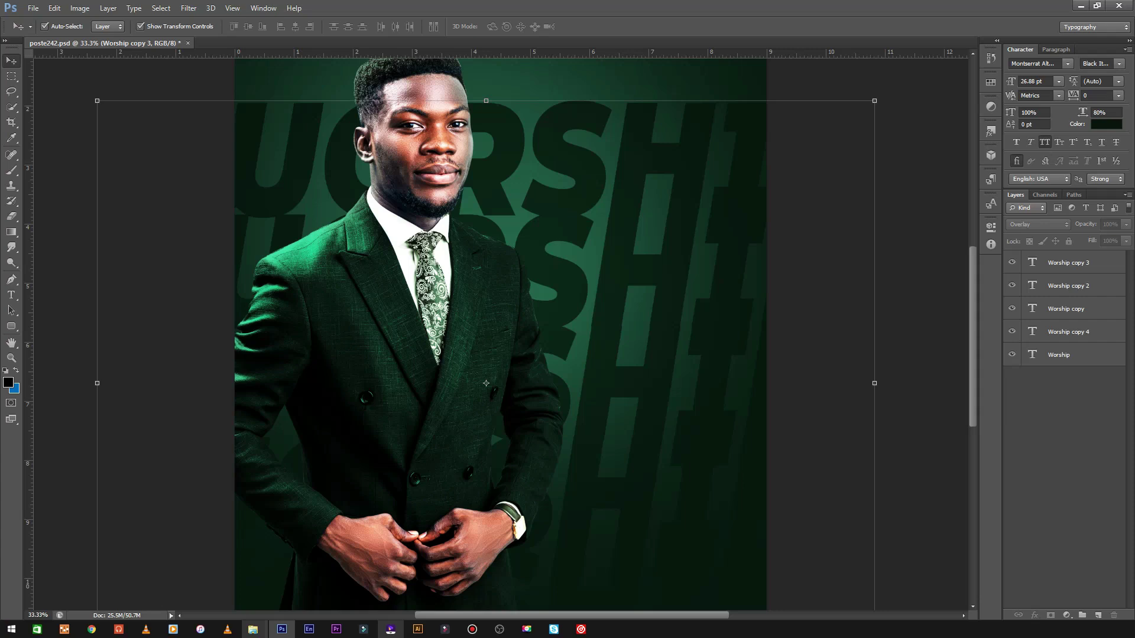
# Raise the WORSHIP text layer's Fill slightly, to about 21%.
pyautogui.click(1126, 241)
pyautogui.moveTo(1095, 255); pyautogui.dragTo(1097, 254)
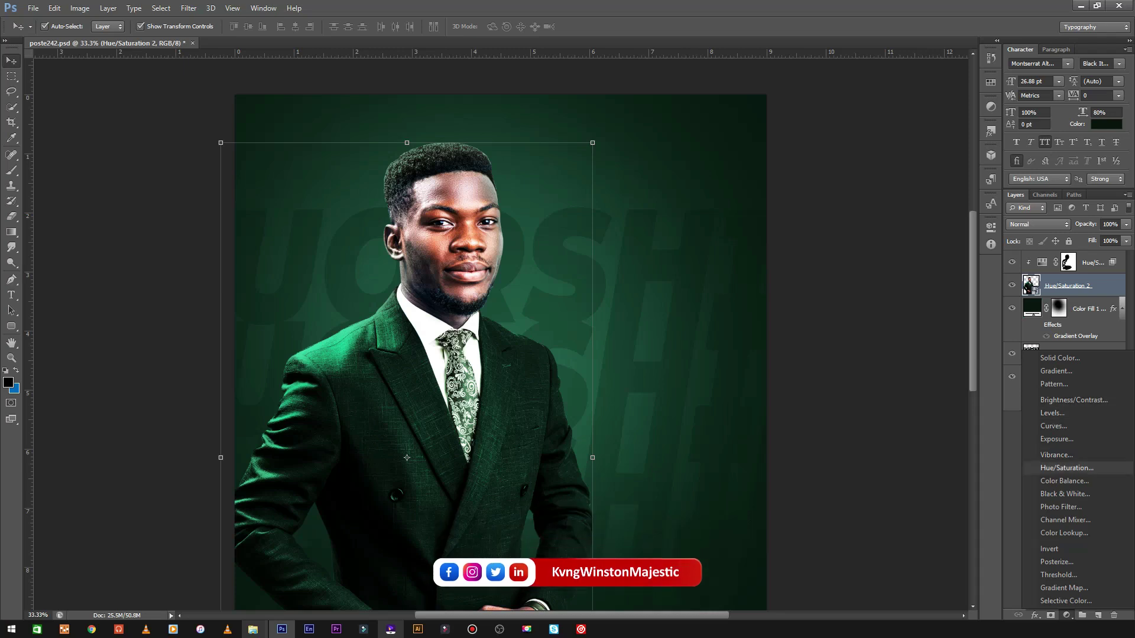
# Add a Hue/Saturation adjustment layer and invert its mask to black with Ctrl+I.
pyautogui.click(1067, 468)
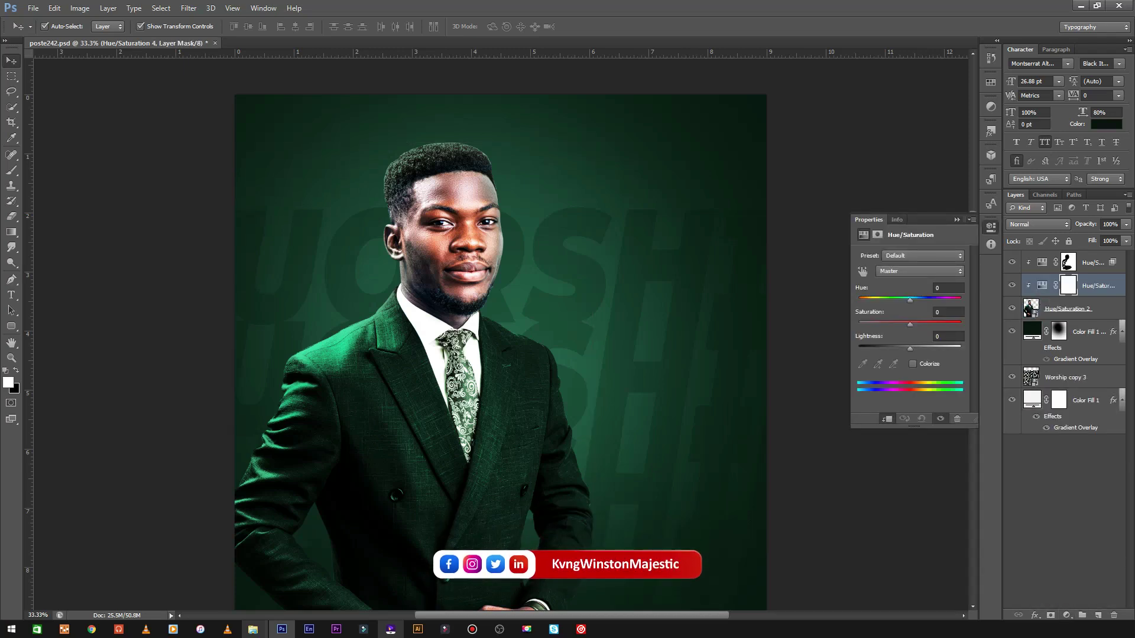
pyautogui.click(877, 235)
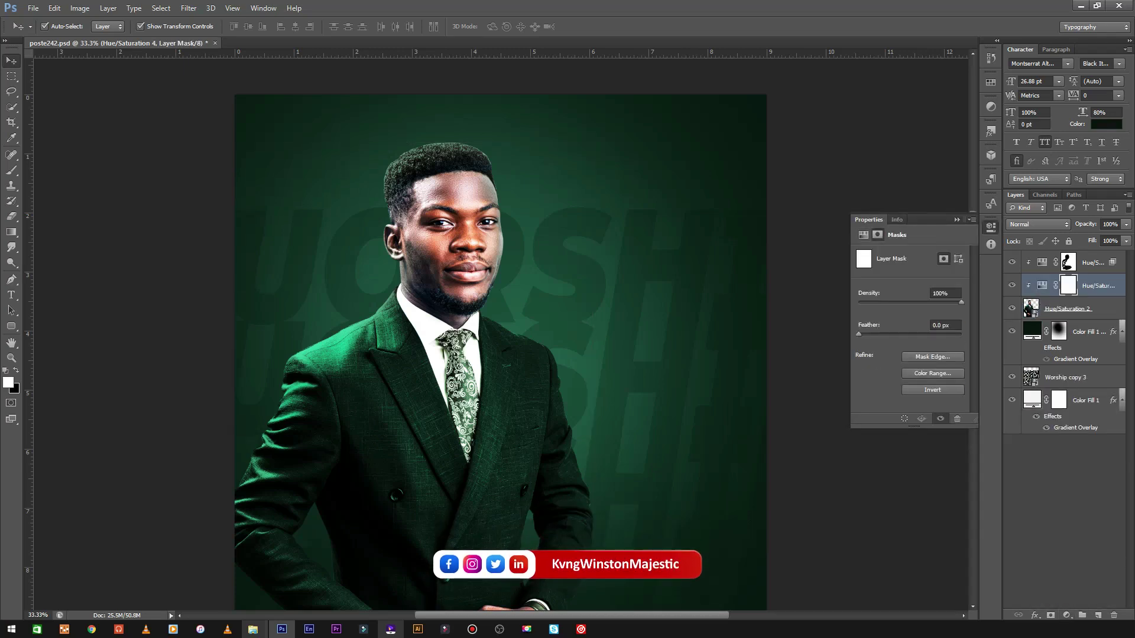
pyautogui.hotkey('ctrl', 'i')
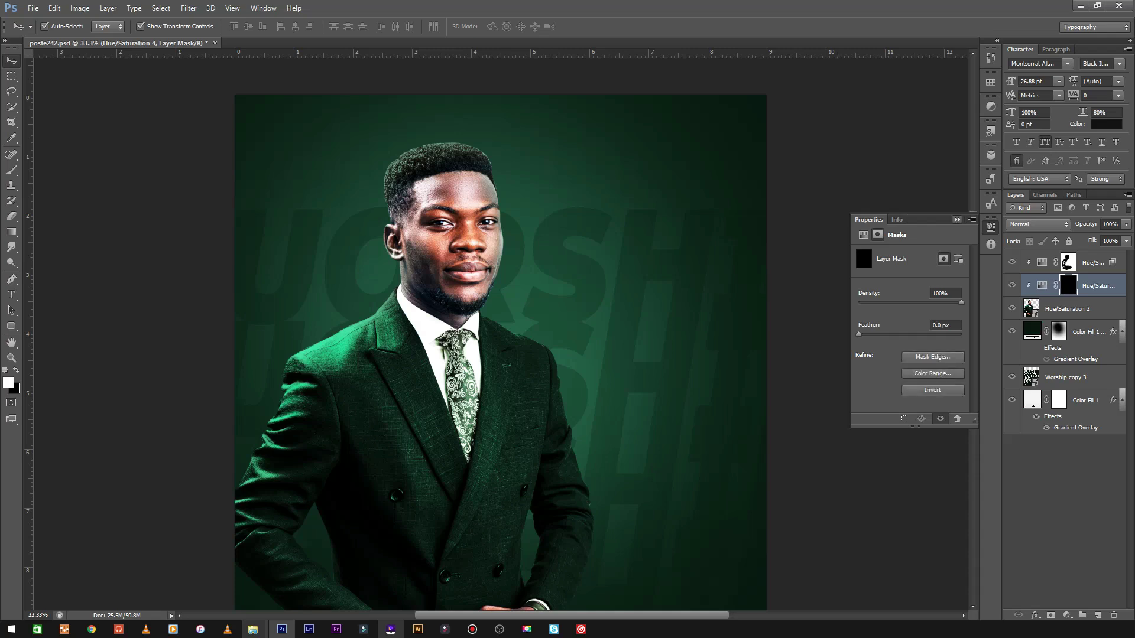
pyautogui.click(991, 226)
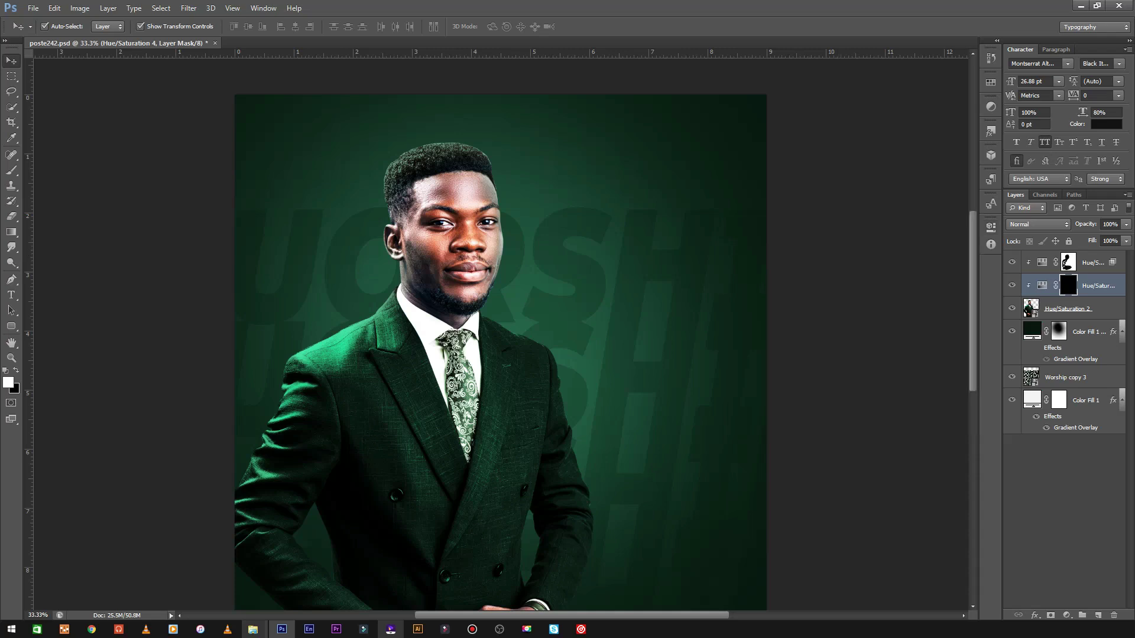
# Reopen the Hue/Saturation settings and target its mask with the Brush for painting the face.
pyautogui.press('b')
pyautogui.rightClick(469, 211)
pyautogui.press('Escape')
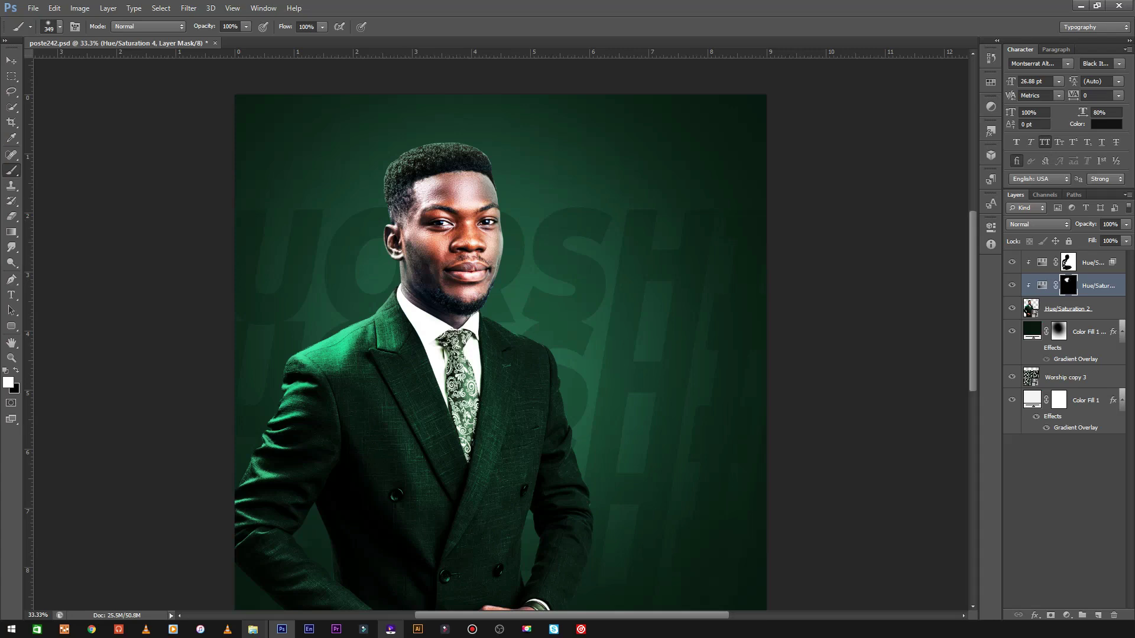
pyautogui.doubleClick(1042, 285)
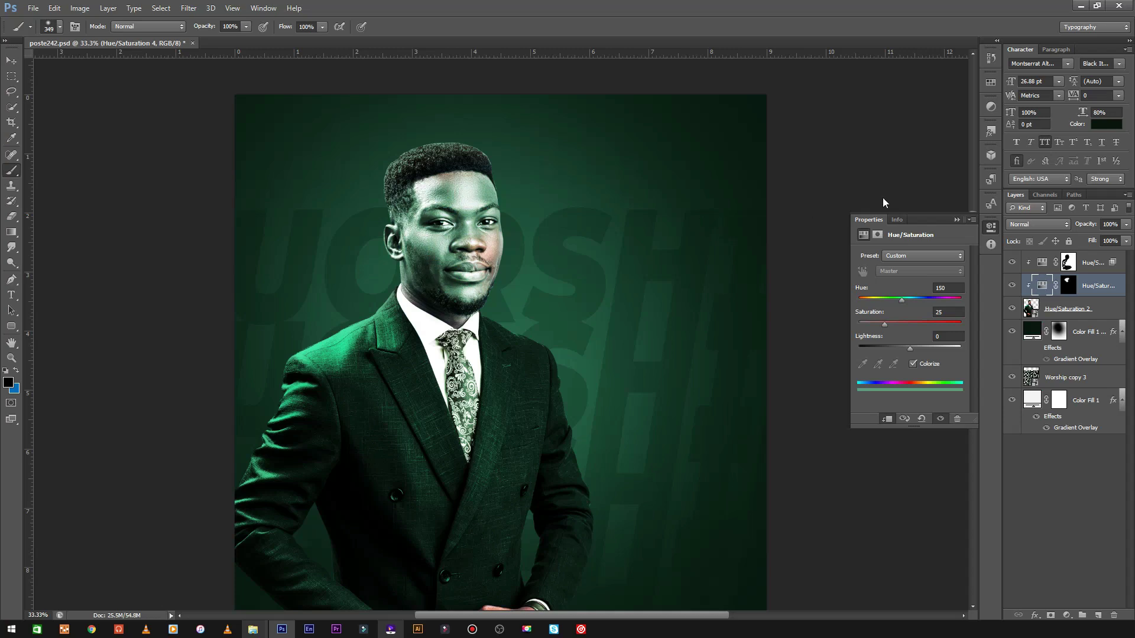
pyautogui.press('e')
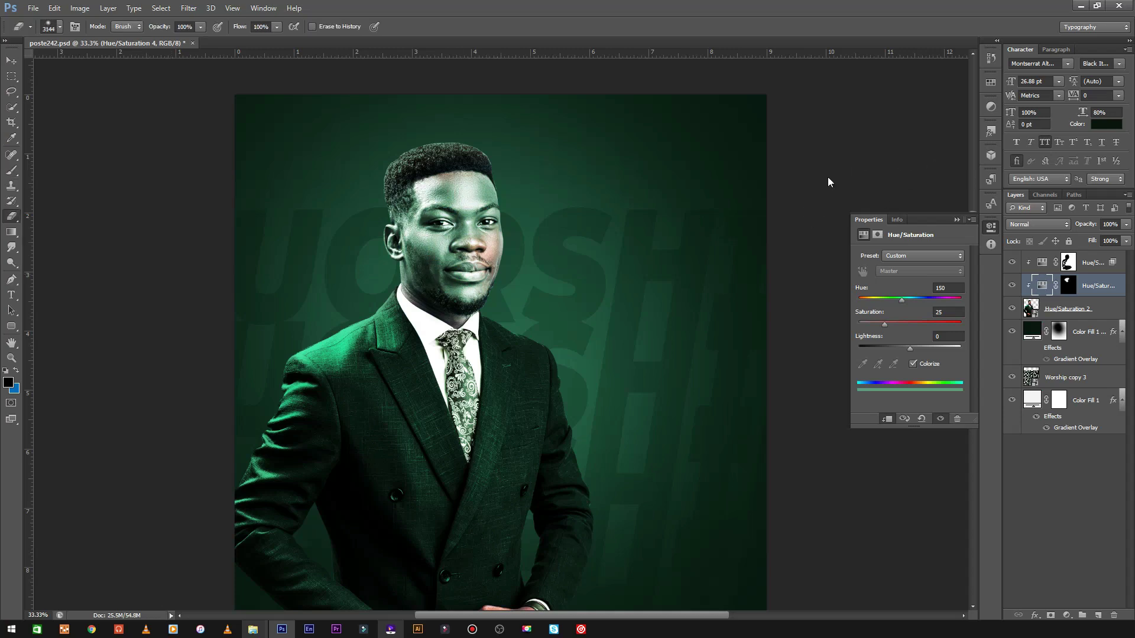
pyautogui.press('b')
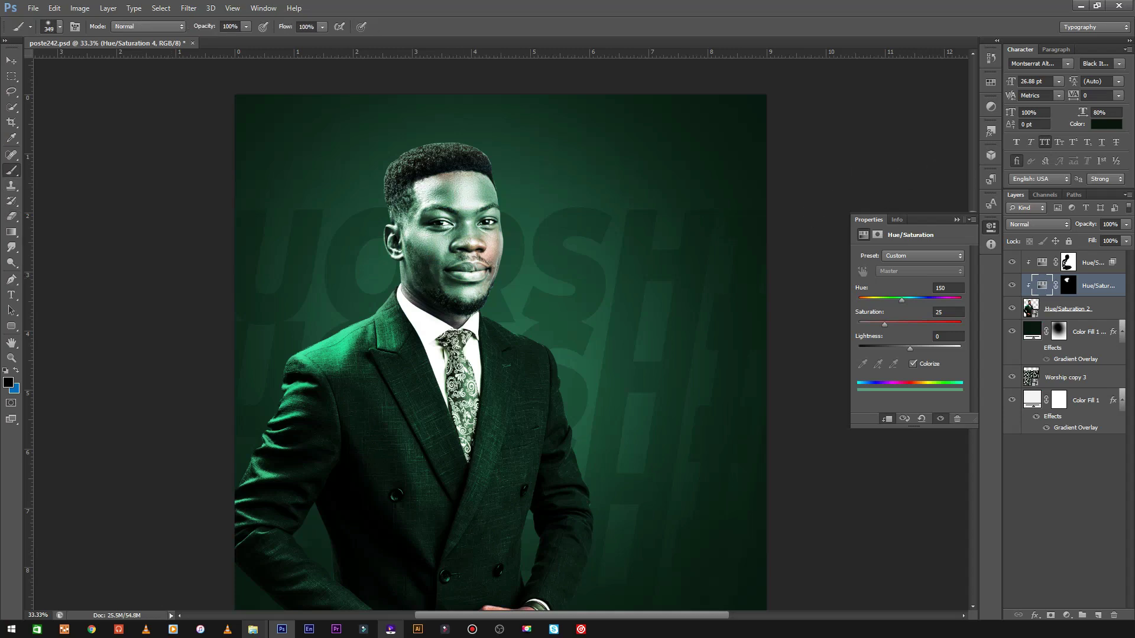
pyautogui.click(1068, 285)
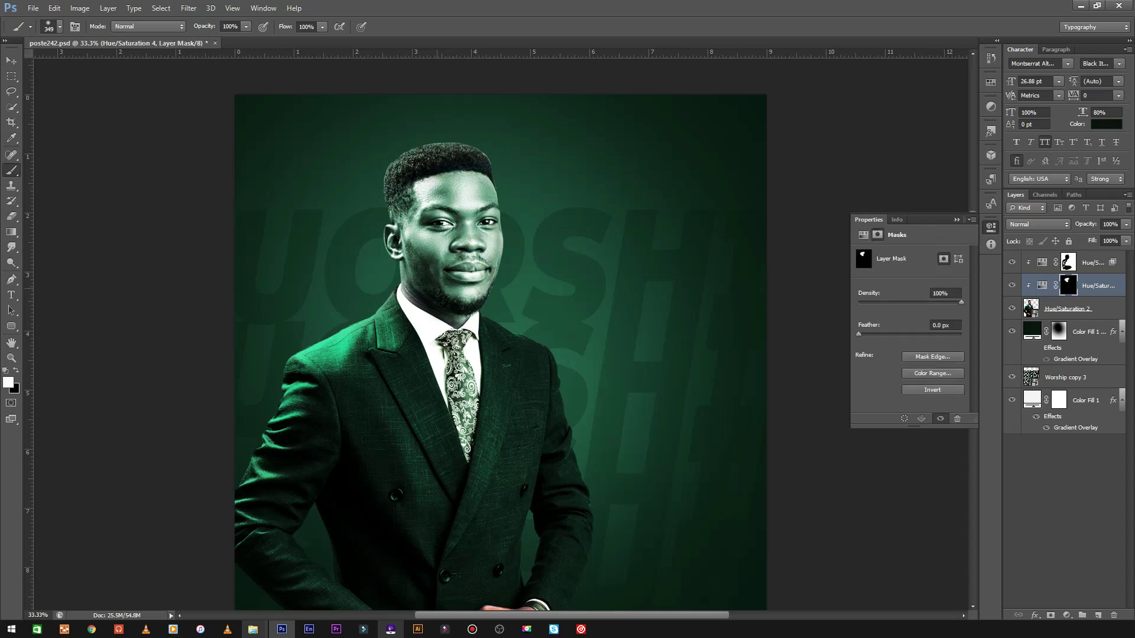
# Lower the green face-tint layer's Fill to 32%, then to 20%.
pyautogui.press('v')
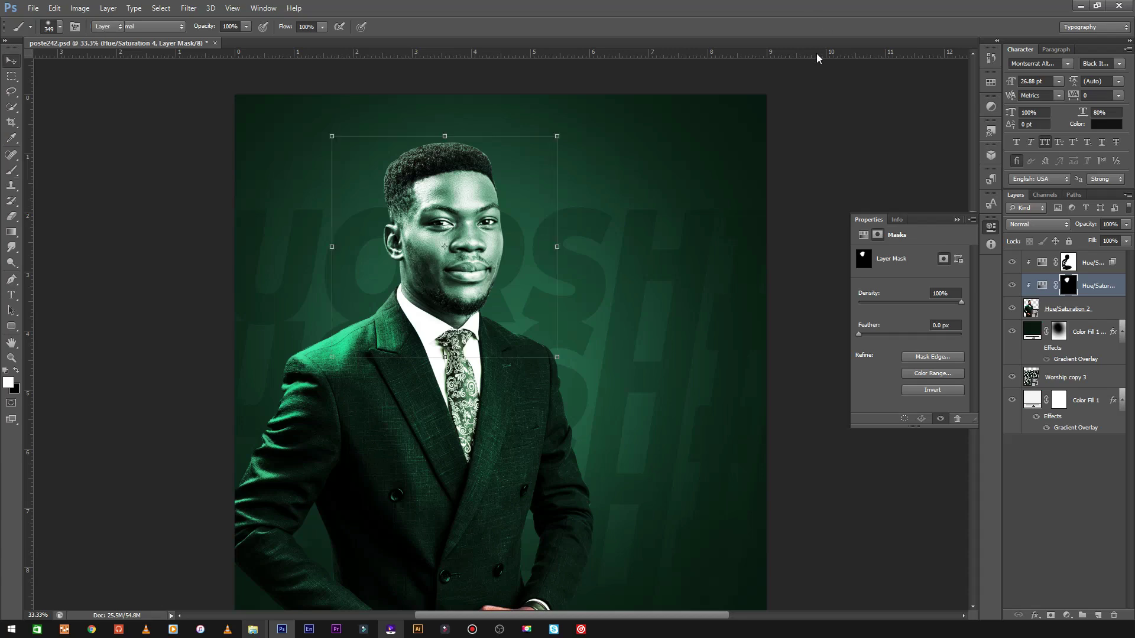
pyautogui.click(1126, 241)
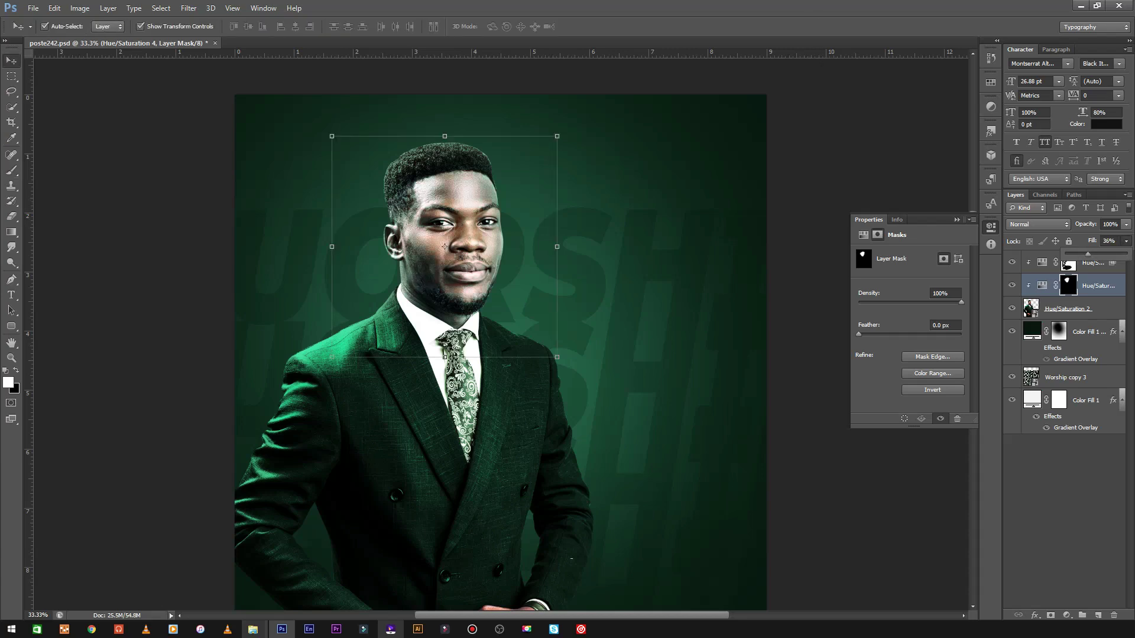
pyautogui.moveTo(1088, 254); pyautogui.dragTo(1086, 253)
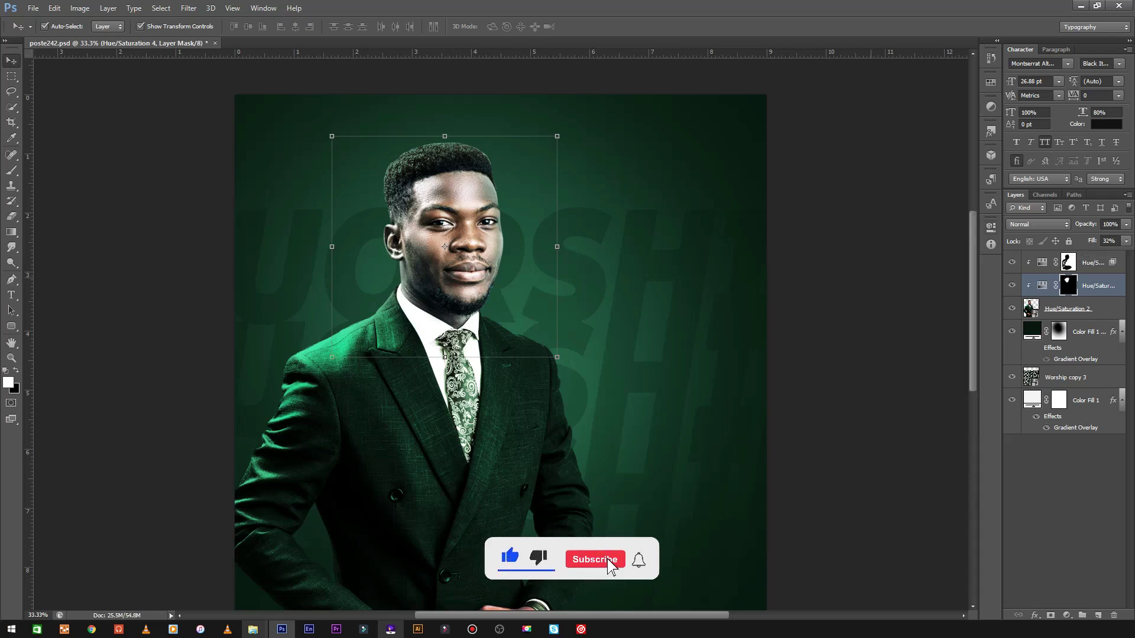
pyautogui.hotkey('ctrl', '-')
pyautogui.click(1126, 241)
pyautogui.moveTo(1085, 253); pyautogui.dragTo(1081, 254)
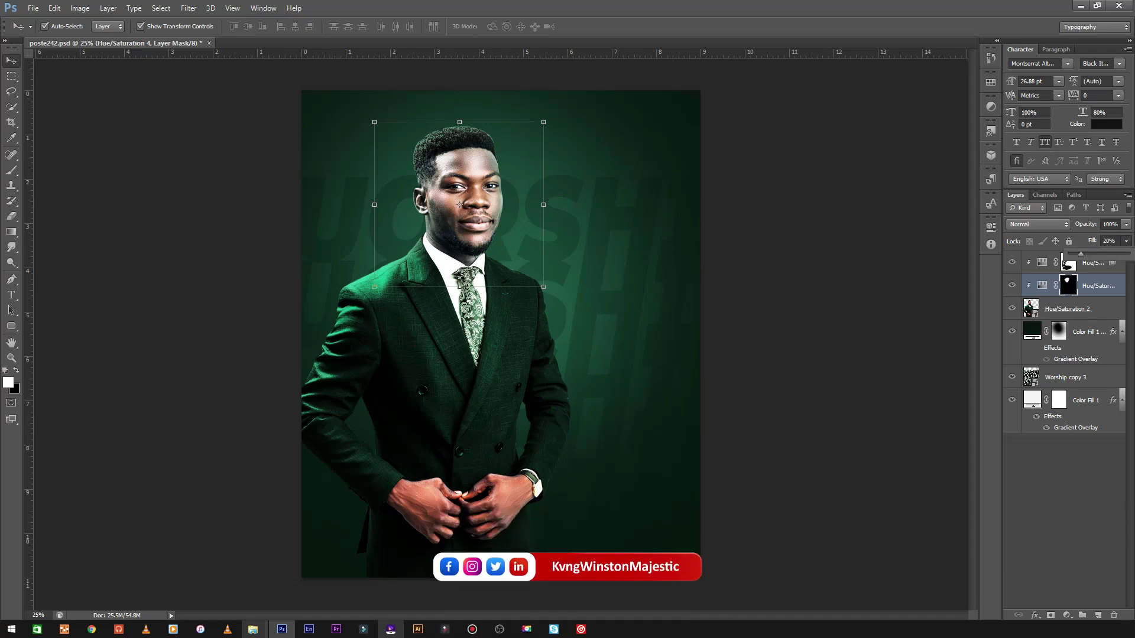
pyautogui.click(820, 218)
# Add another Hue/Saturation adjustment layer from the new adjustment layer list.
pyautogui.press('b')
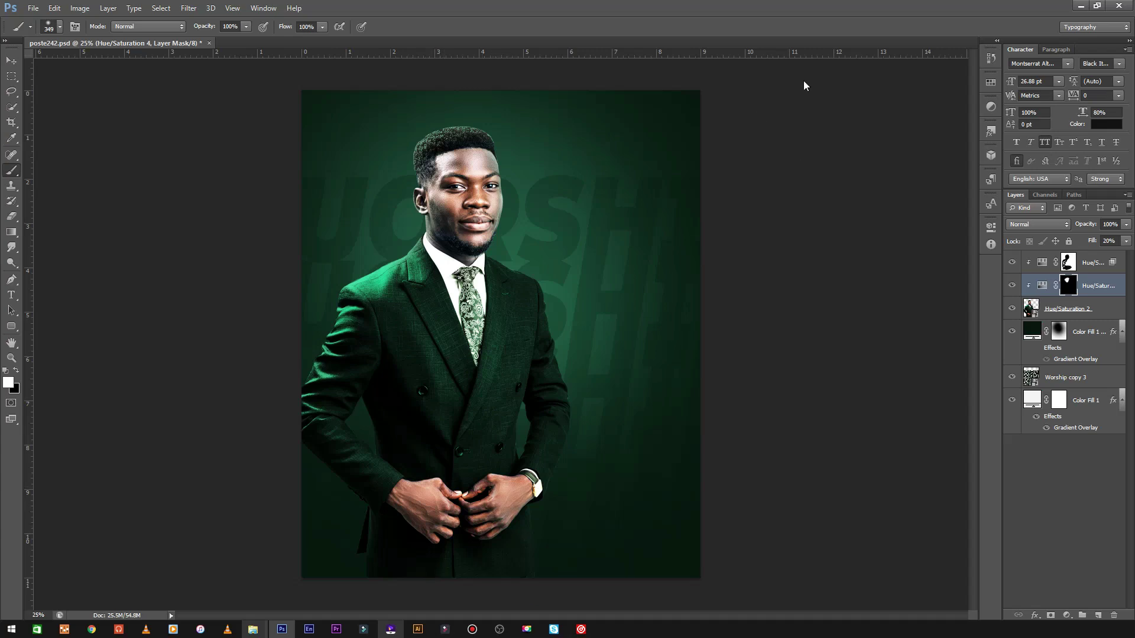
pyautogui.press('v')
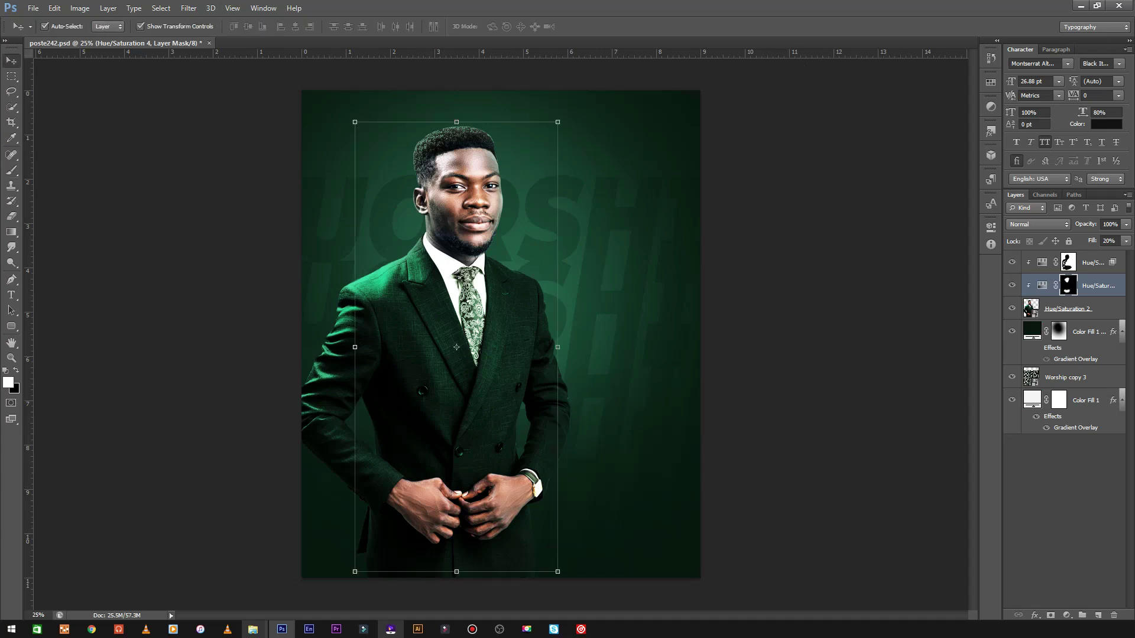
pyautogui.click(1067, 615)
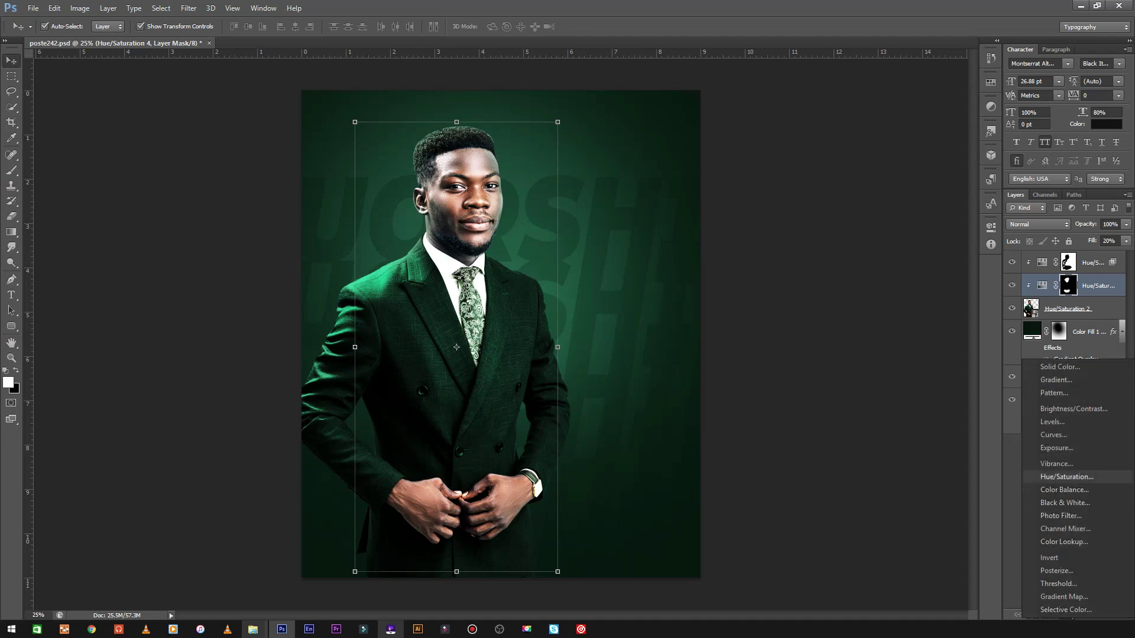
pyautogui.click(1064, 490)
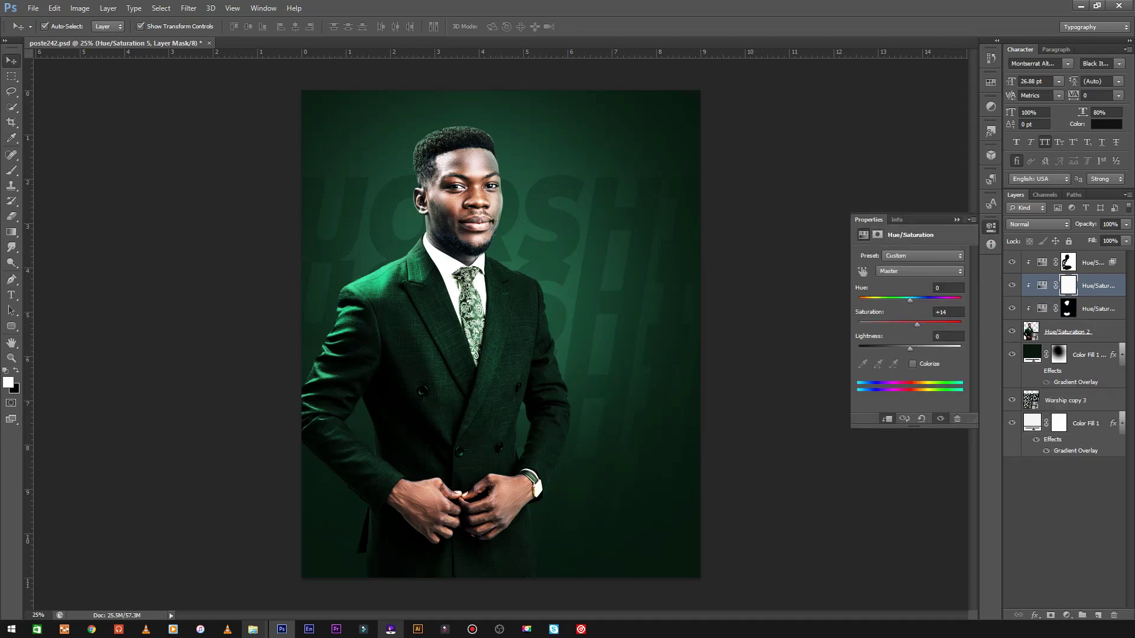
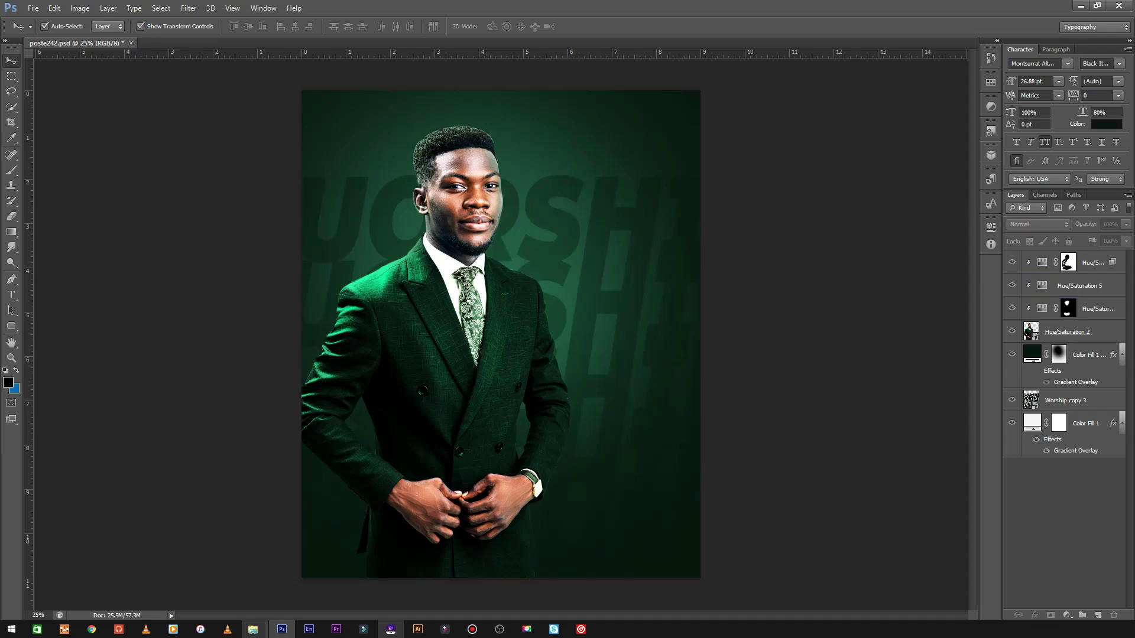
# Add an empty layer above Color Fill 1 copy and choose medium green #3cab7a as foreground colour.
pyautogui.click(502, 334)
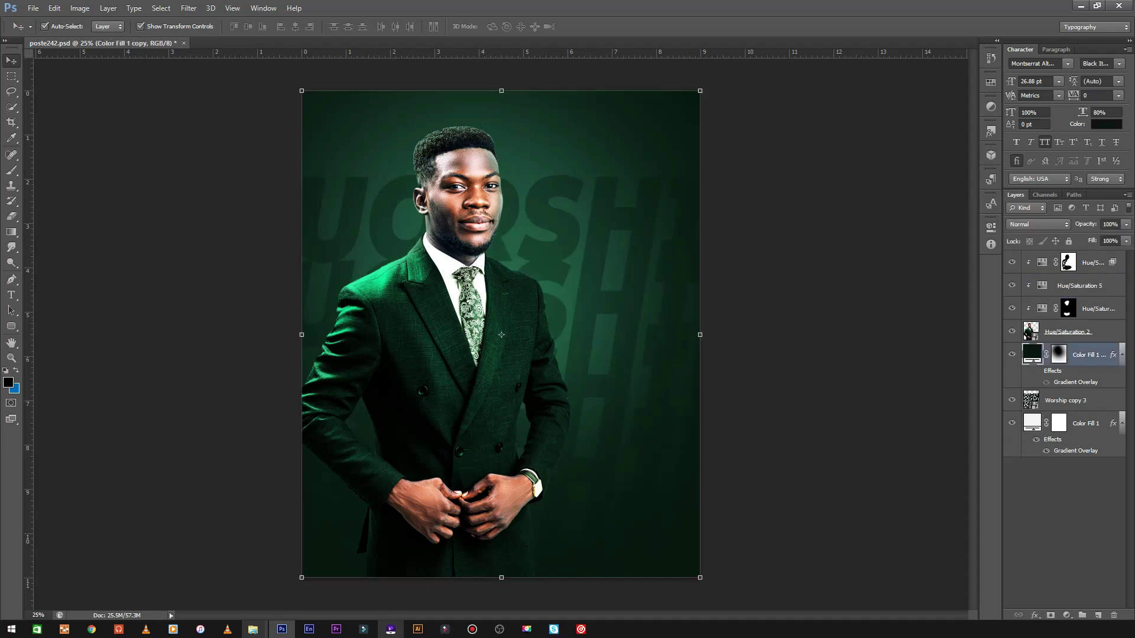
pyautogui.click(1098, 615)
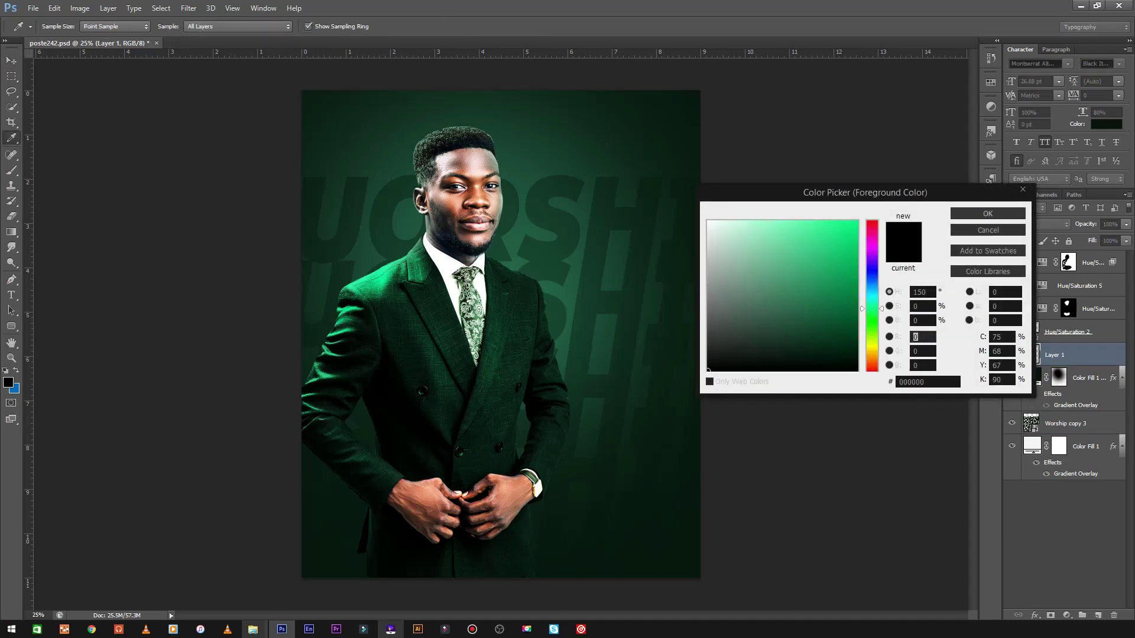
pyautogui.moveTo(872, 309); pyautogui.dragTo(872, 337)
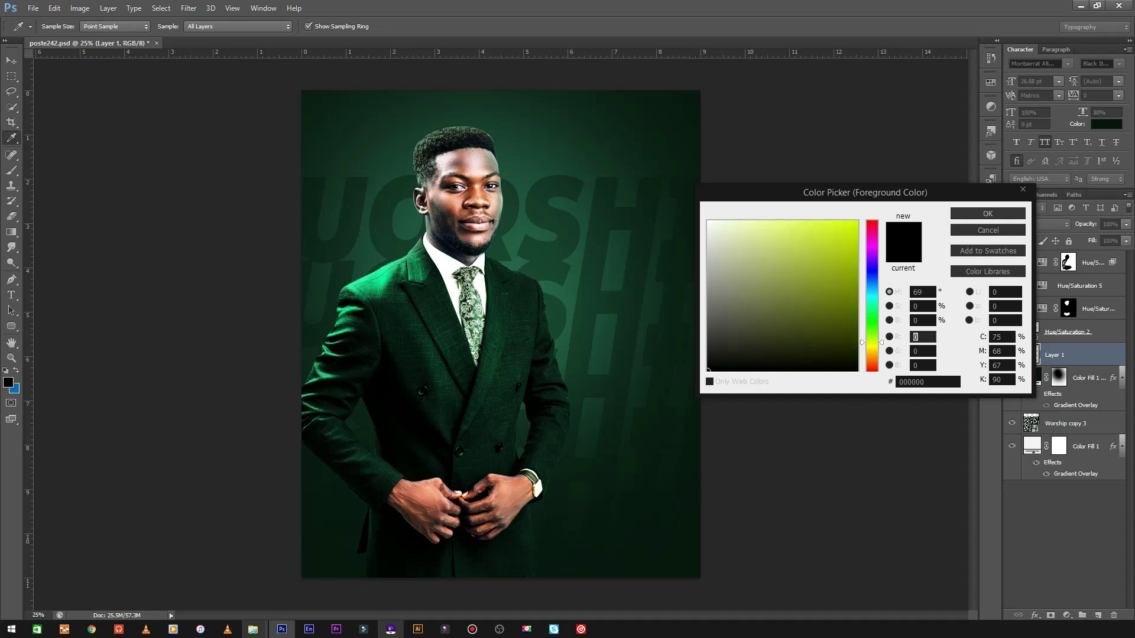
pyautogui.moveTo(872, 342); pyautogui.dragTo(872, 319)
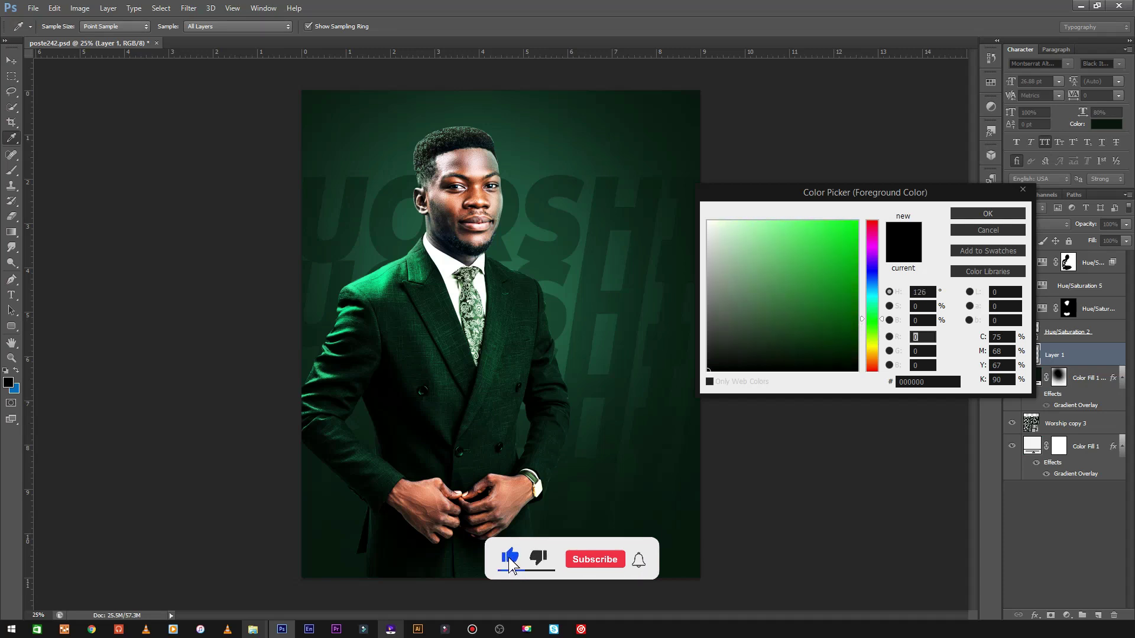
pyautogui.moveTo(872, 318); pyautogui.dragTo(872, 307)
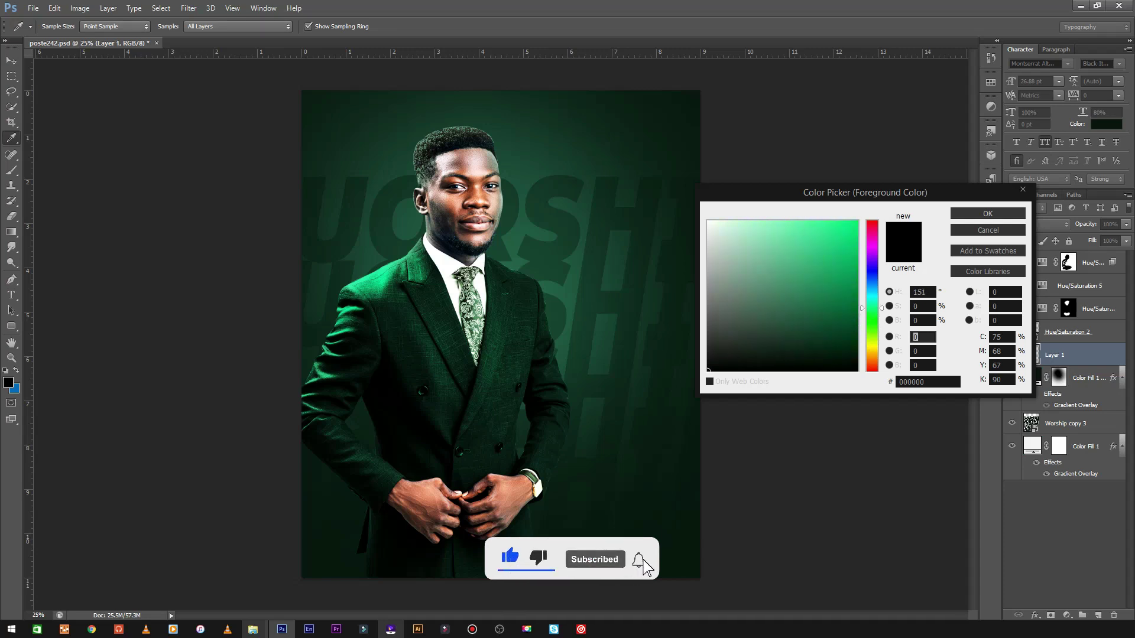
pyautogui.click(801, 333)
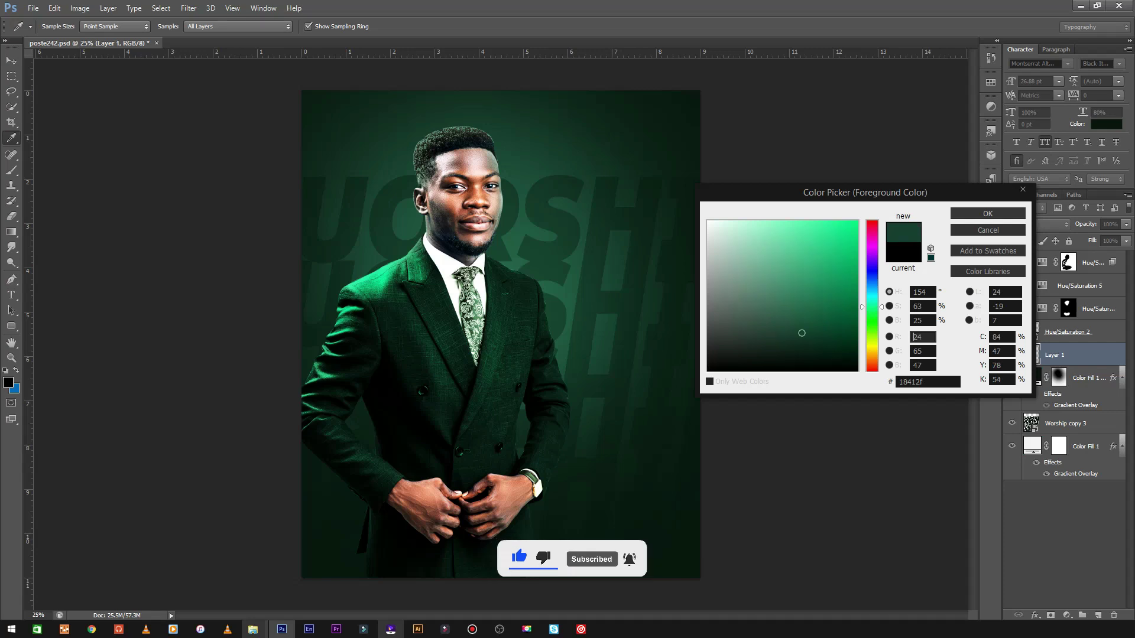
pyautogui.click(792, 240)
pyautogui.moveTo(792, 240); pyautogui.dragTo(812, 285)
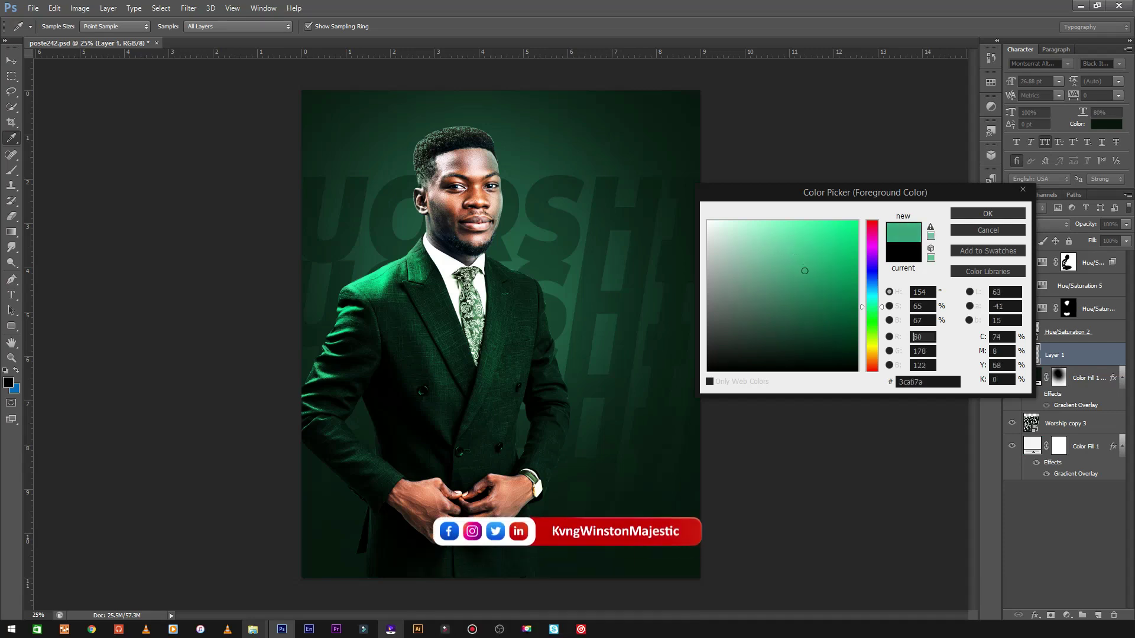
# Paint a soft green glow behind the man with a roughly 1753 px soft brush.
pyautogui.press('Return')
pyautogui.press('b')
pyautogui.rightClick(493, 236)
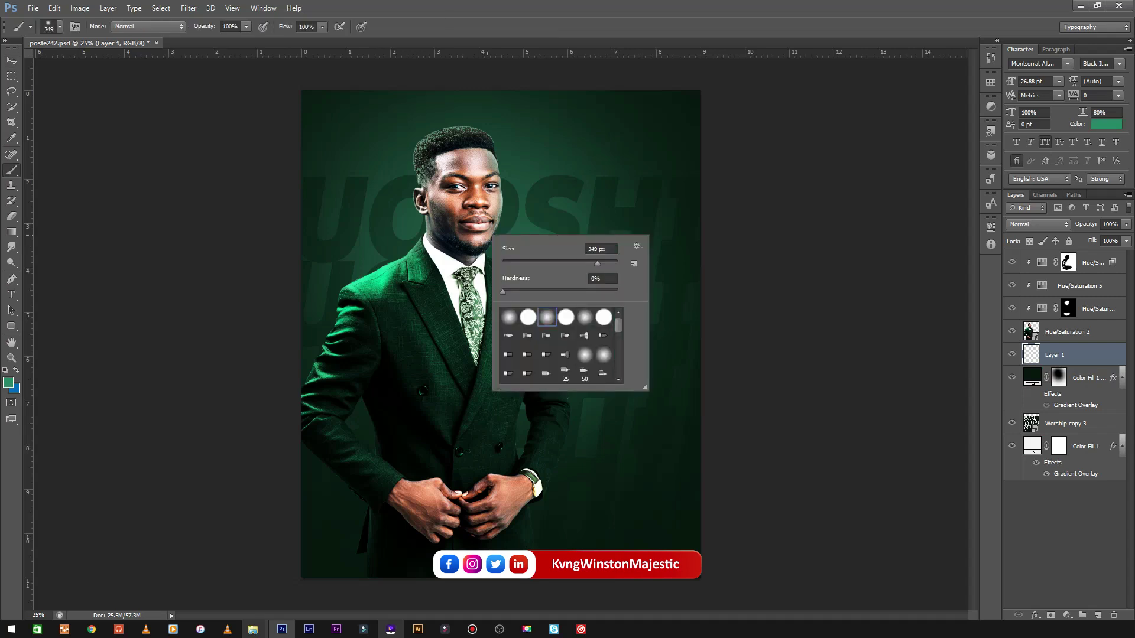
pyautogui.moveTo(603, 263); pyautogui.dragTo(612, 263)
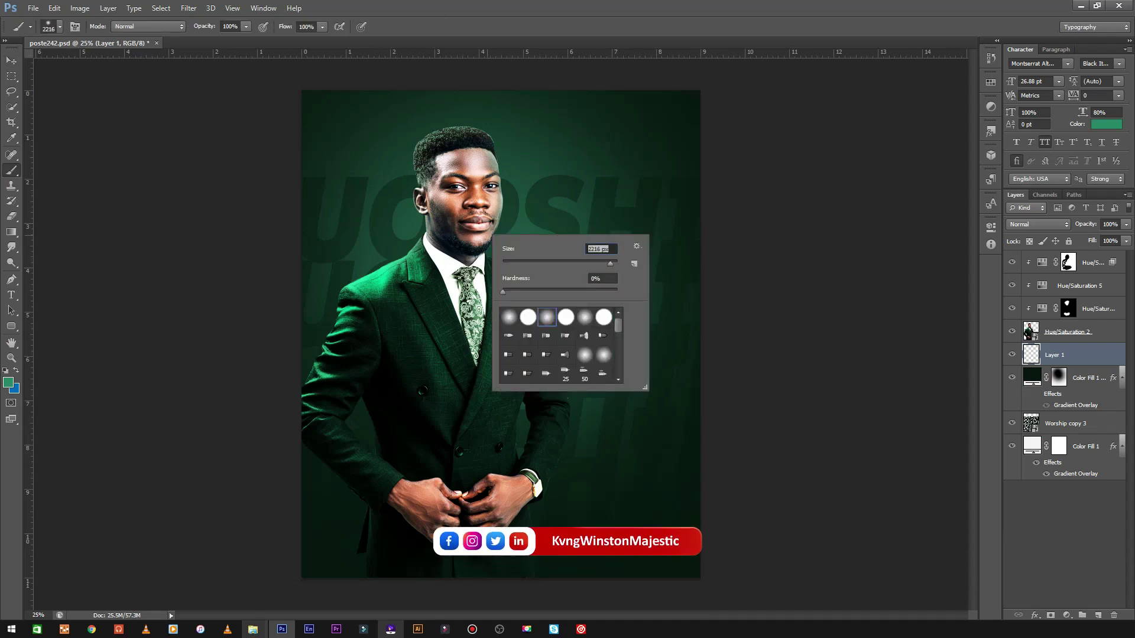
pyautogui.press('Return')
pyautogui.click(471, 278)
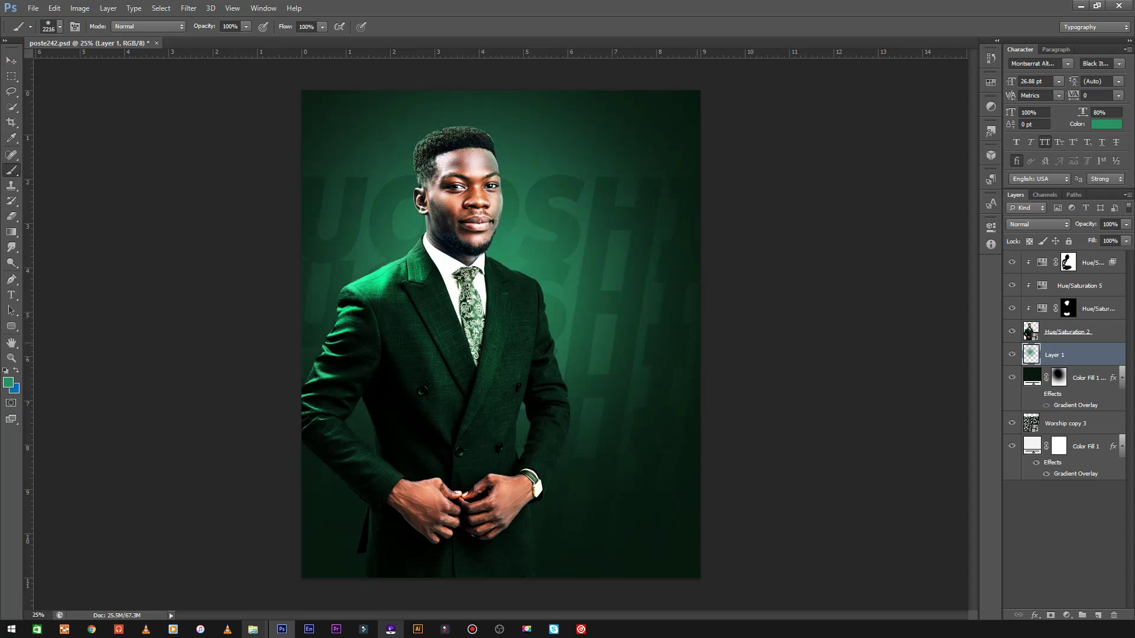
pyautogui.hotkey('ctrl', 'z')
pyautogui.rightClick(558, 292)
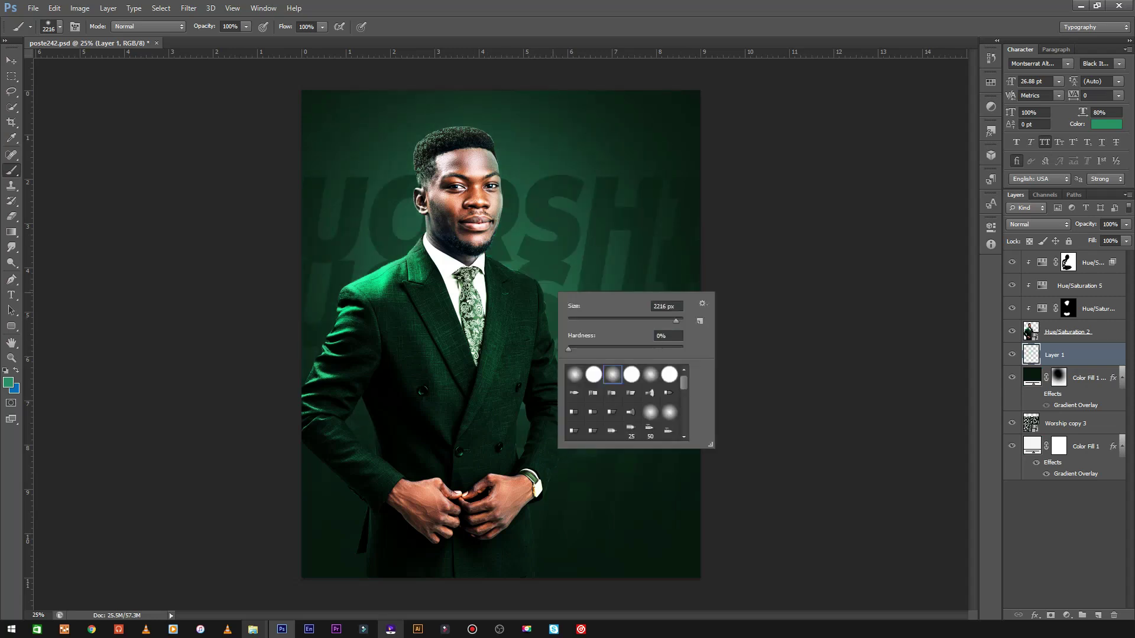
pyautogui.moveTo(676, 321); pyautogui.dragTo(674, 321)
pyautogui.press('Return')
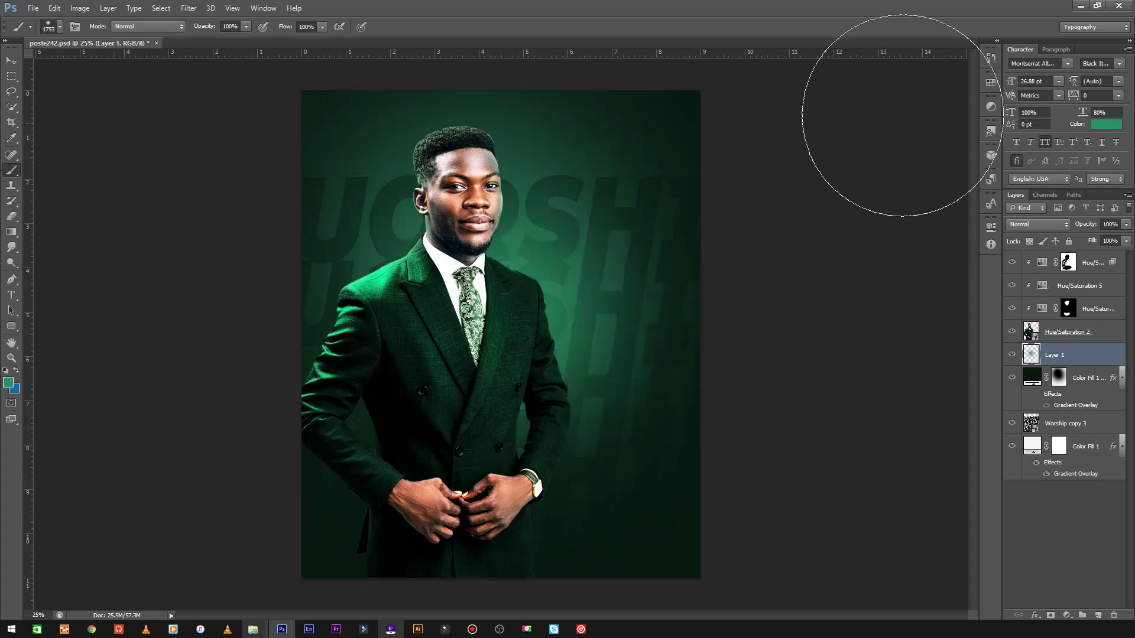
# Move the green glow up behind the man and duplicate it as Layer 1 copy.
pyautogui.press('v')
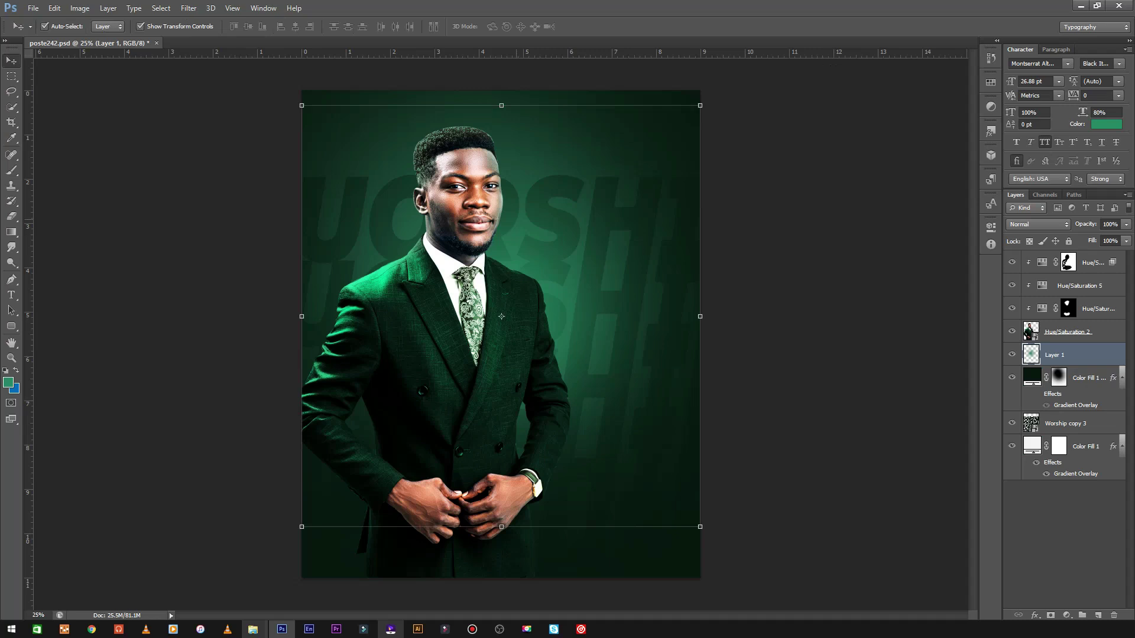
pyautogui.moveTo(501, 316); pyautogui.dragTo(504, 198)
pyautogui.hotkey('ctrl', 'j')
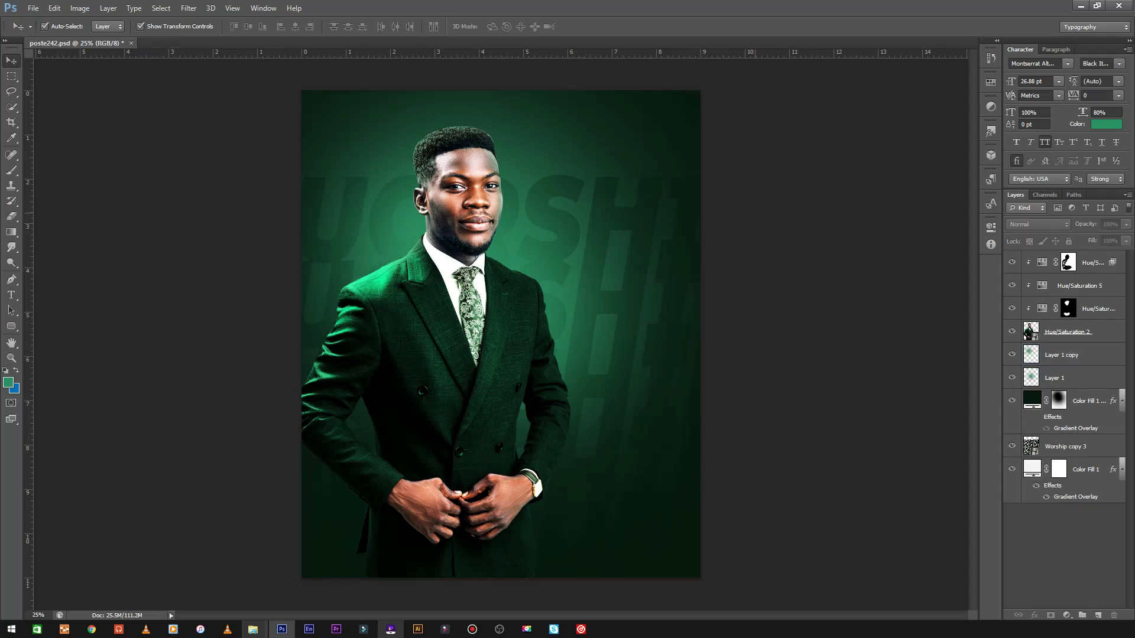
pyautogui.hotkey('ctrl', '-')
pyautogui.hotkey('ctrl', '-')
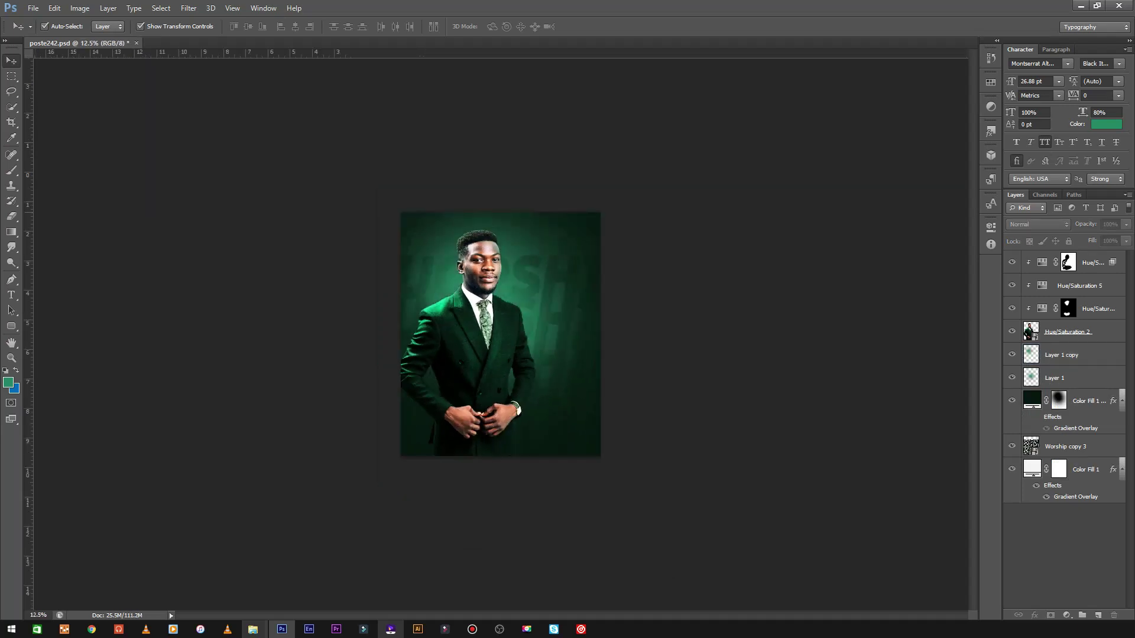
pyautogui.hotkey('ctrl', '+')
pyautogui.hotkey('ctrl', '+')
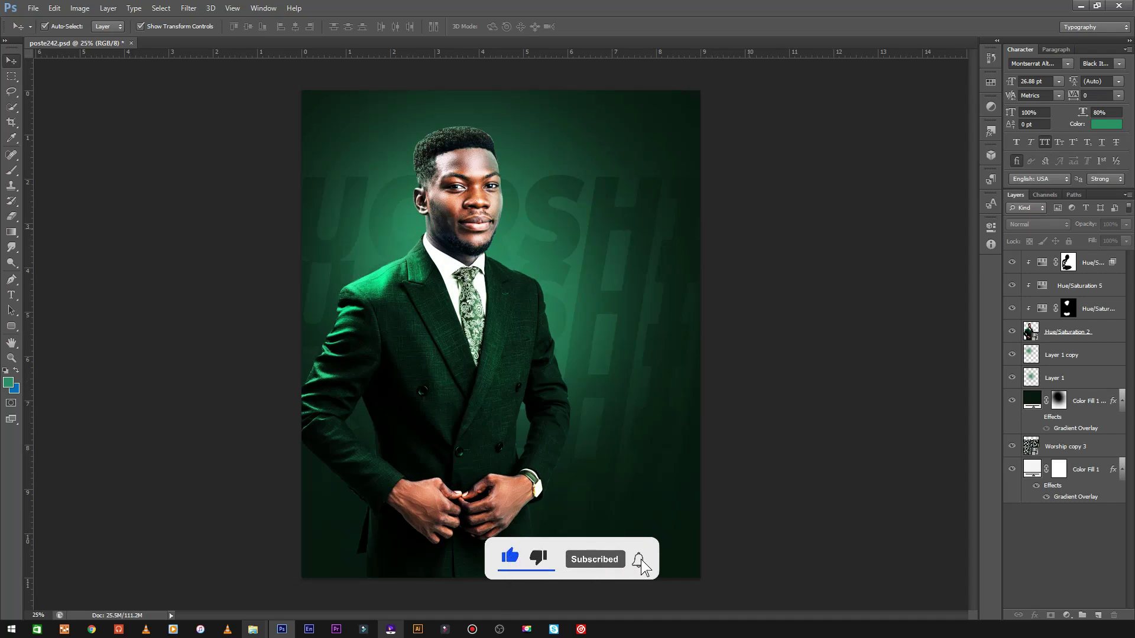
pyautogui.hotkey('ctrl', '+')
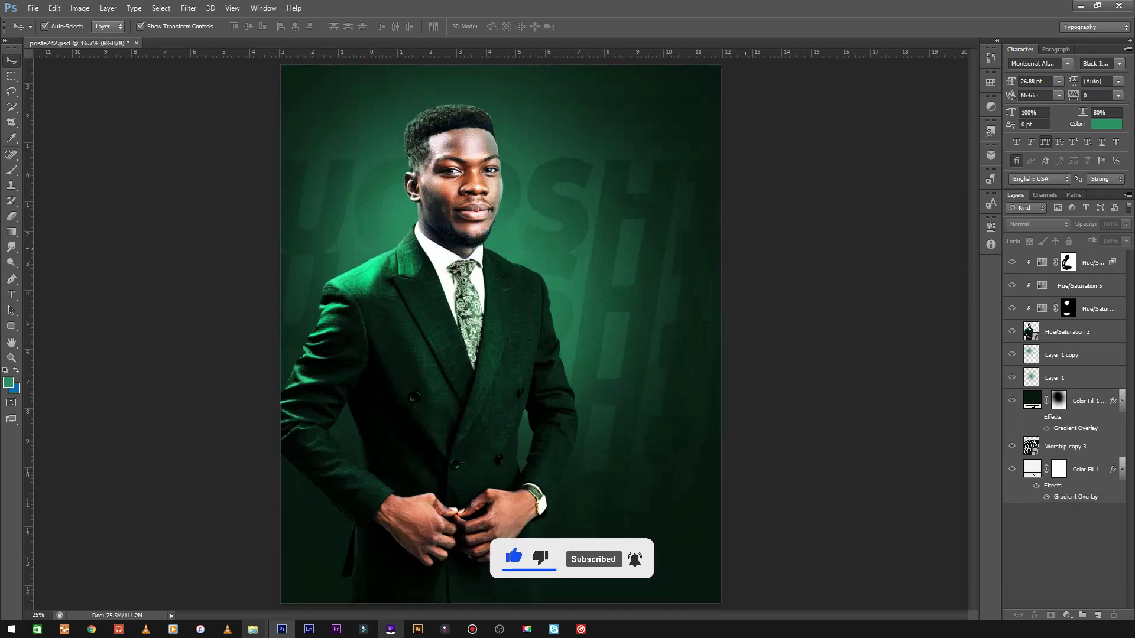
pyautogui.click(827, 255)
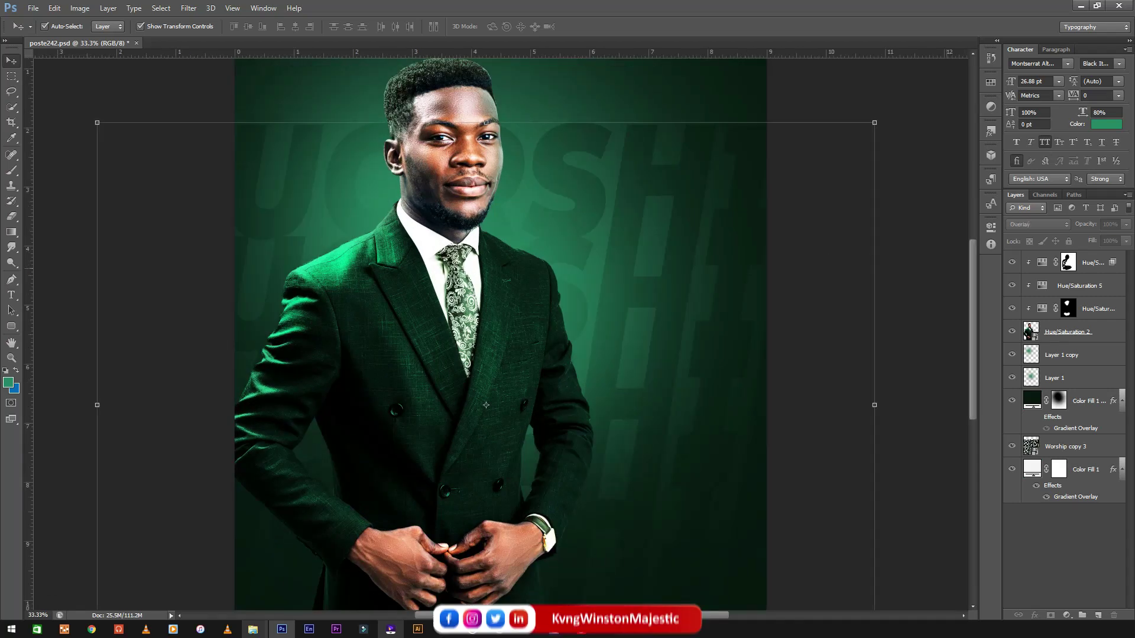
pyautogui.click(1064, 562)
pyautogui.scroll(2, 501, 355)
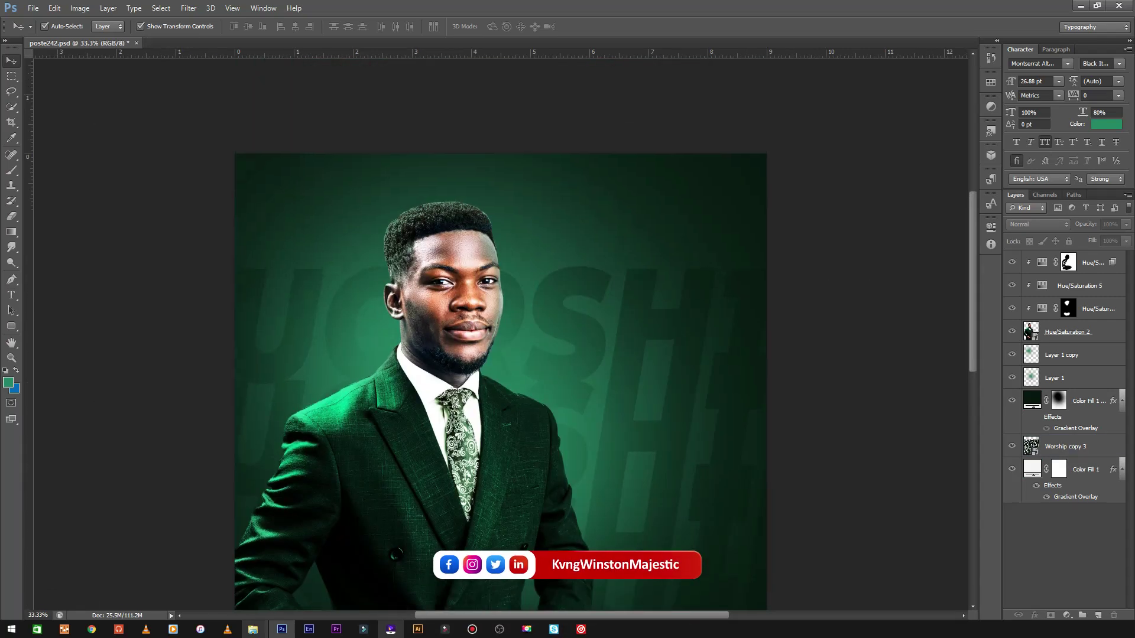
pyautogui.hotkey('ctrl', '-')
# Try a Selective Color adjustment above the Hue/Saturation 4 layer, then undo it.
pyautogui.click(1098, 309)
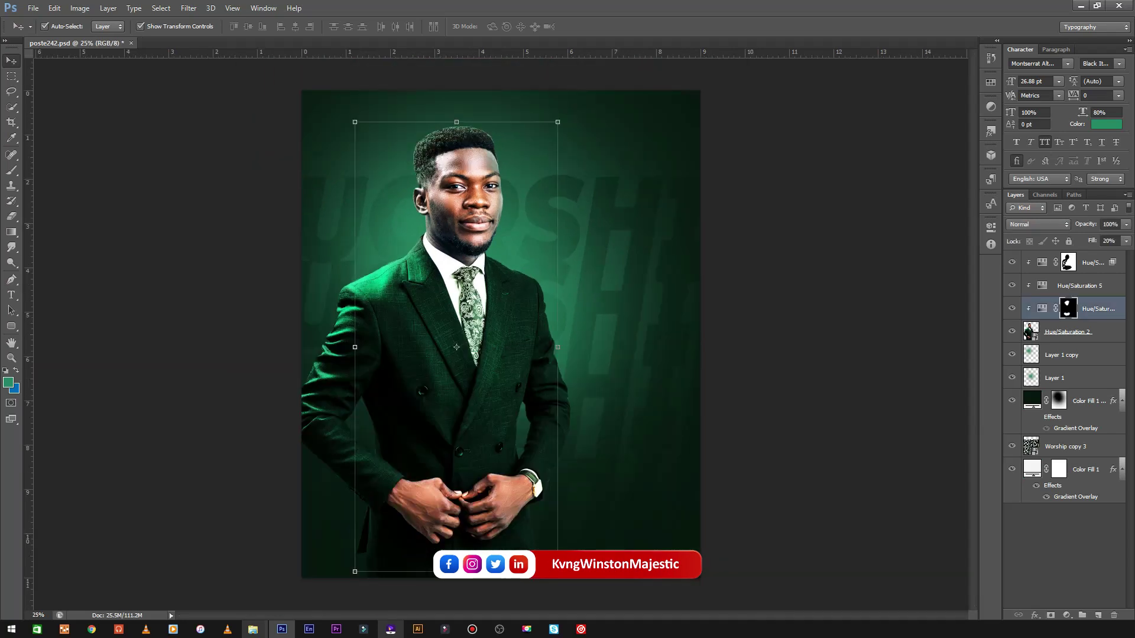
pyautogui.click(1066, 616)
pyautogui.click(1059, 609)
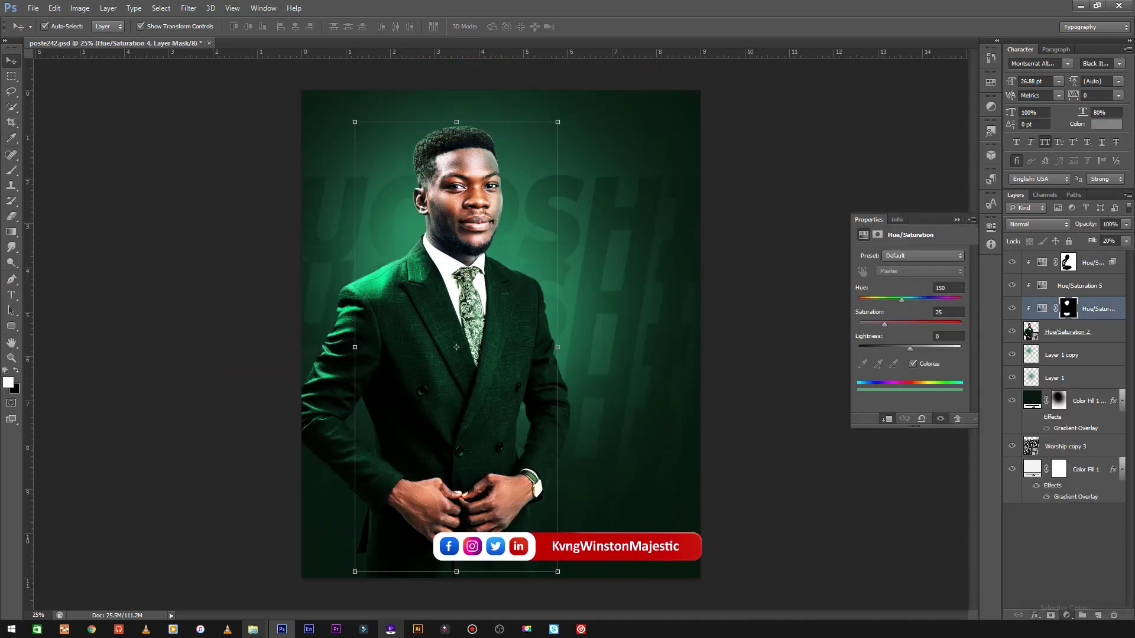
pyautogui.click(957, 219)
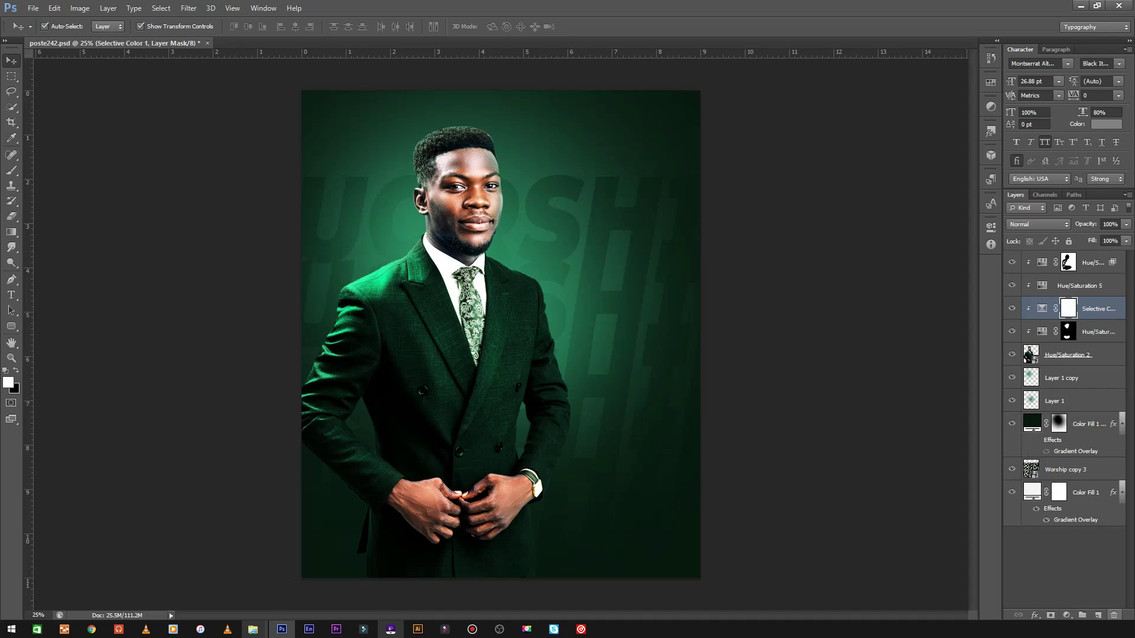
pyautogui.hotkey('ctrl', 'z')
# Add a Curves adjustment and pull the curve down to darken the man.
pyautogui.click(1066, 616)
pyautogui.click(1054, 431)
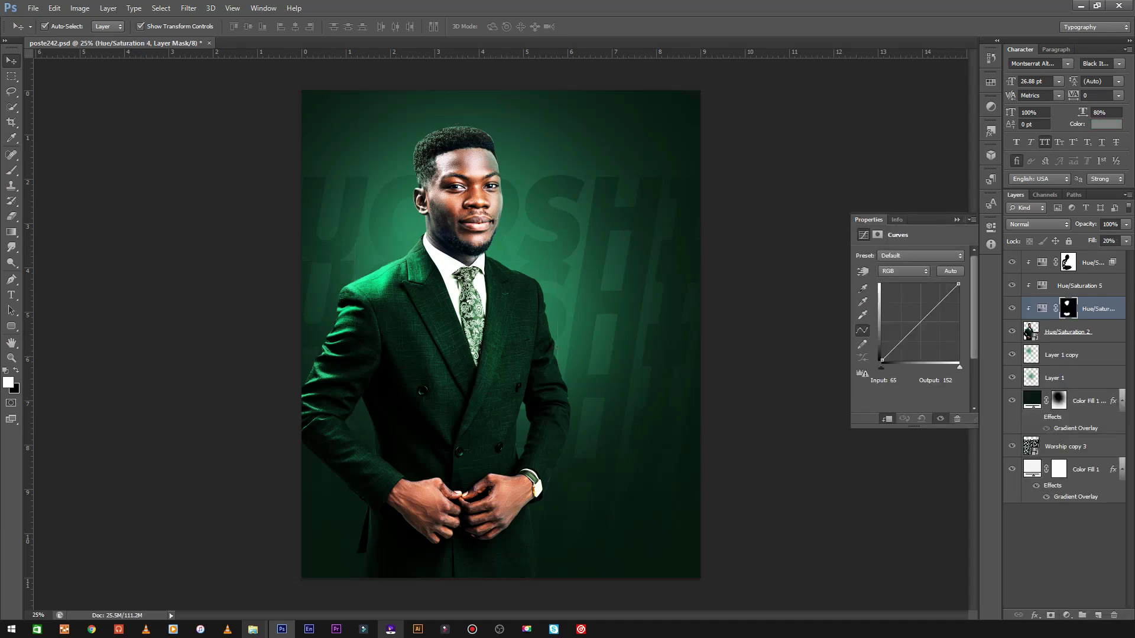
pyautogui.moveTo(894, 349)
pyautogui.mouseDown()
pyautogui.moveTo(923, 314)
pyautogui.moveTo(893, 350)
pyautogui.mouseUp()
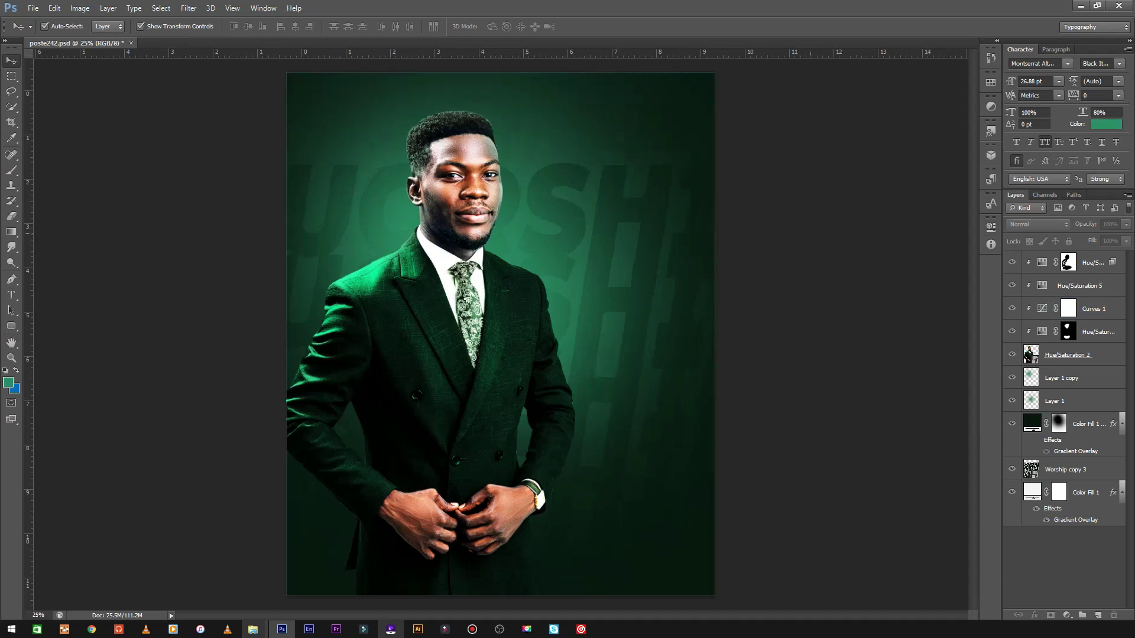
# Zoom in on the portrait and back out to view the whole poster.
pyautogui.hotkey('ctrl', '+')
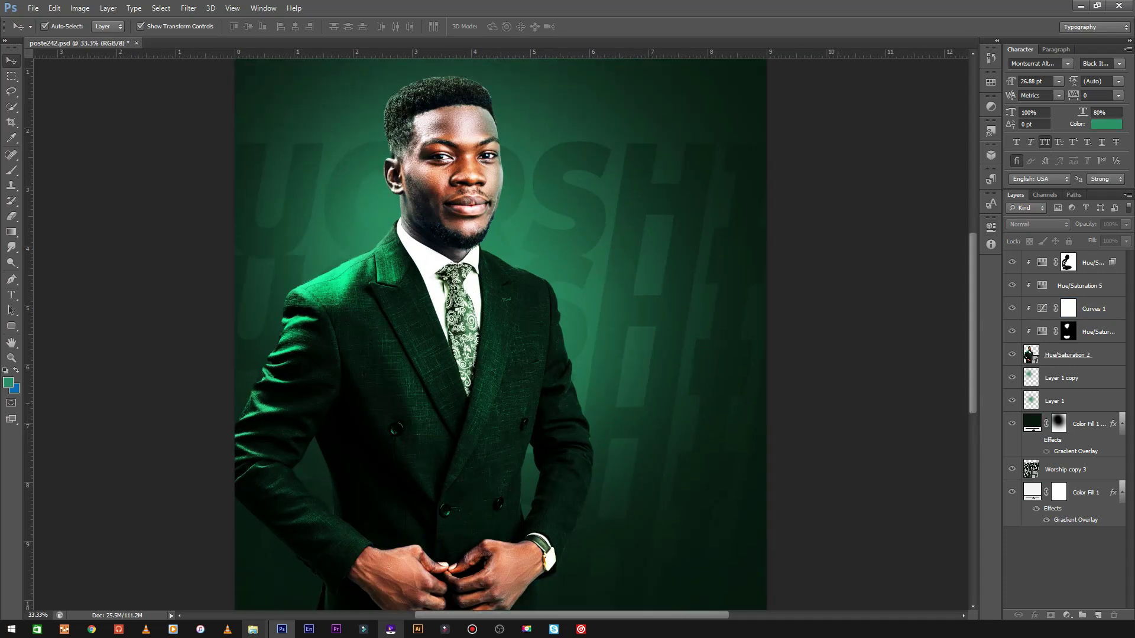
pyautogui.scroll(2, 501, 334)
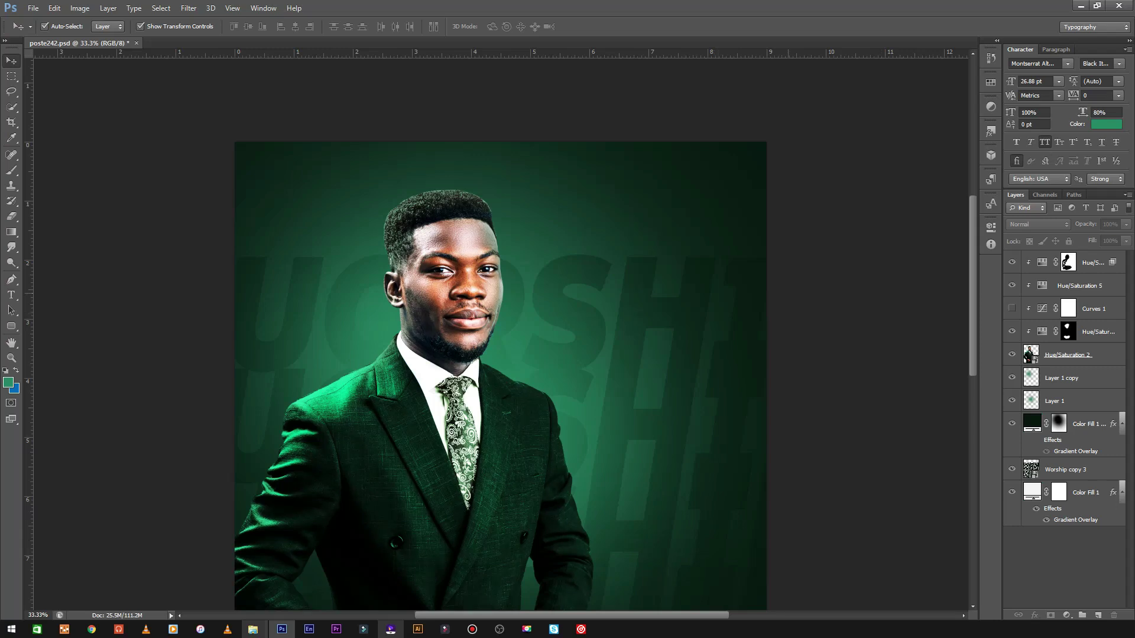
pyautogui.hotkey('ctrl', '-')
pyautogui.hotkey('ctrl', '-')
pyautogui.hotkey('ctrl', '+')
pyautogui.hotkey('ctrl', '-')
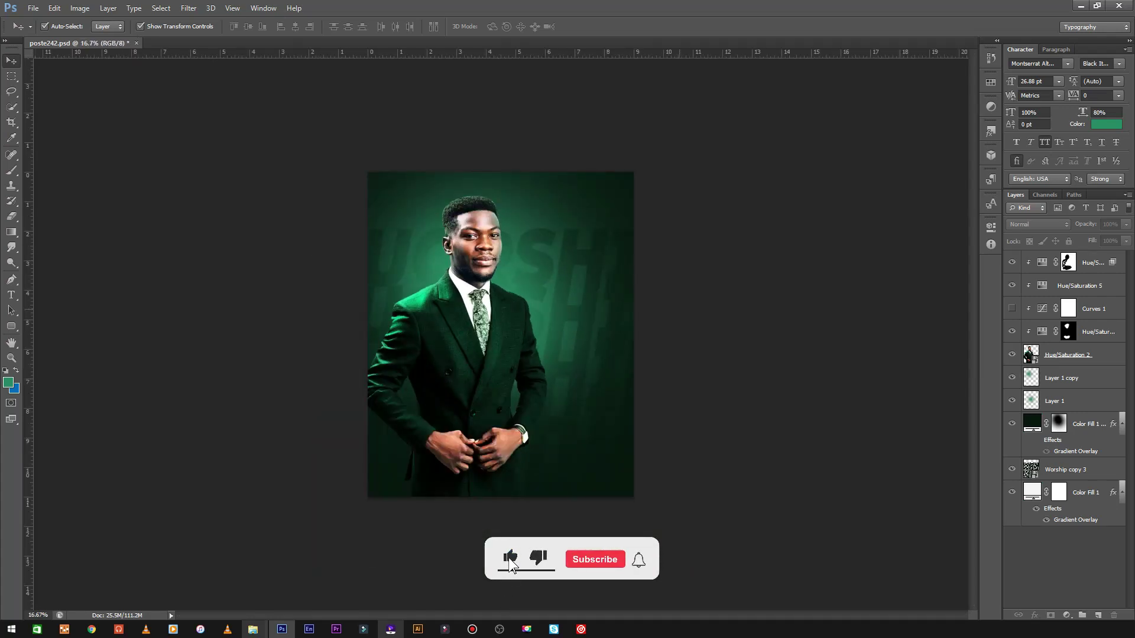
# Move the layer selection down to the Layer 1 copy glow layer.
pyautogui.hotkey('alt', '.')
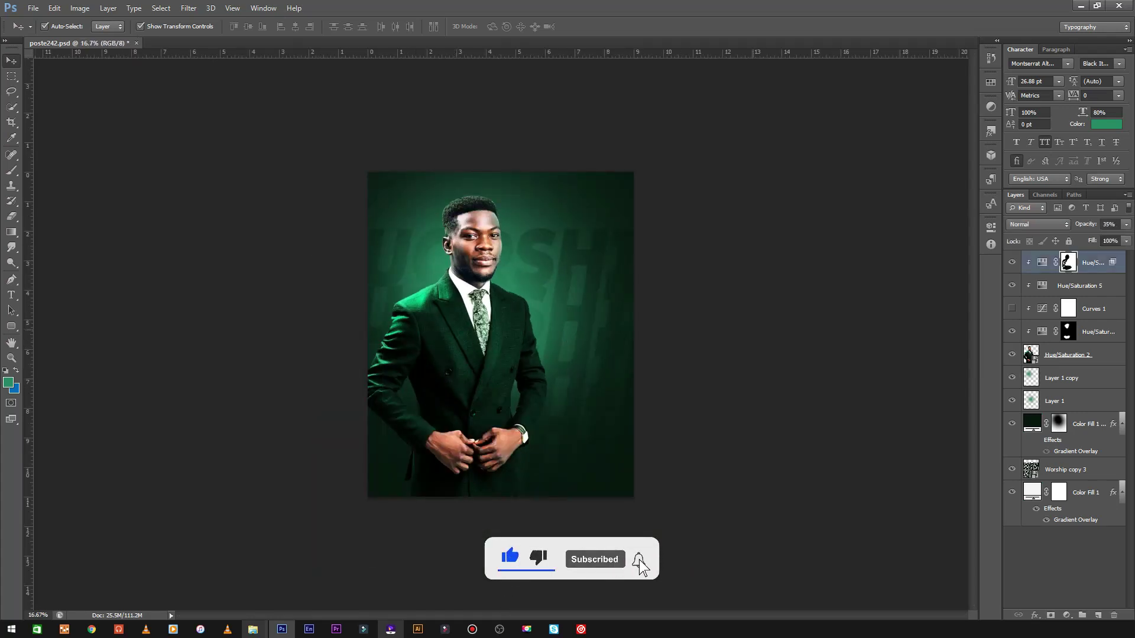
pyautogui.hotkey('ctrl', 'alt', 'a')
pyautogui.hotkey('alt', '[')
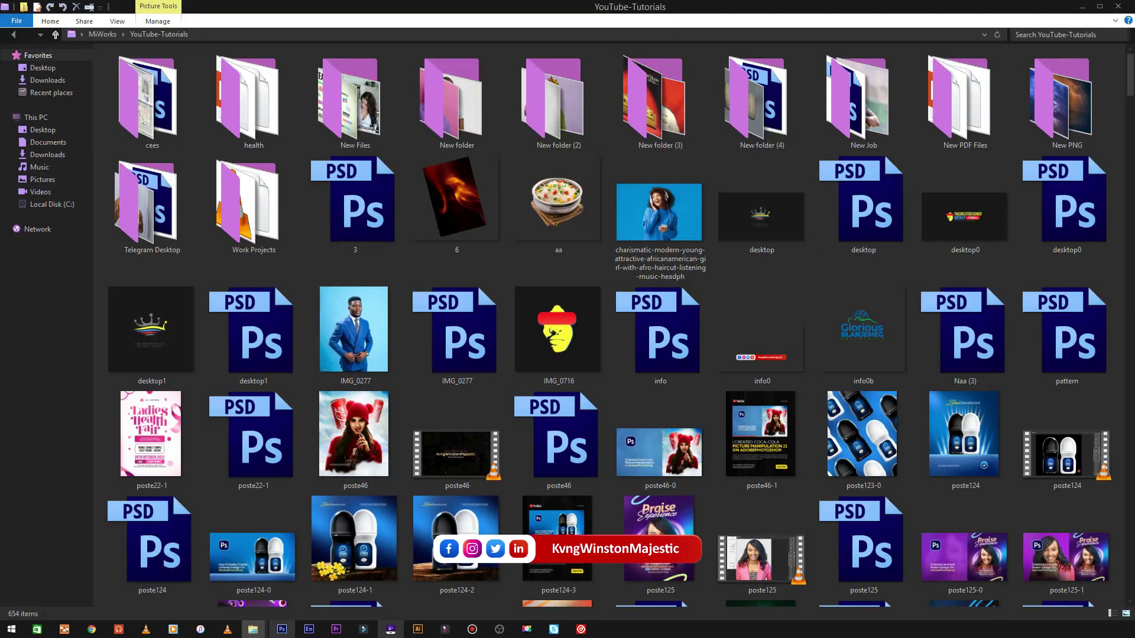
# Drag the xc glow image from the bottom of the YouTube-Tutorials folder onto the poster.
pyautogui.scroll(-20, 614, 326)
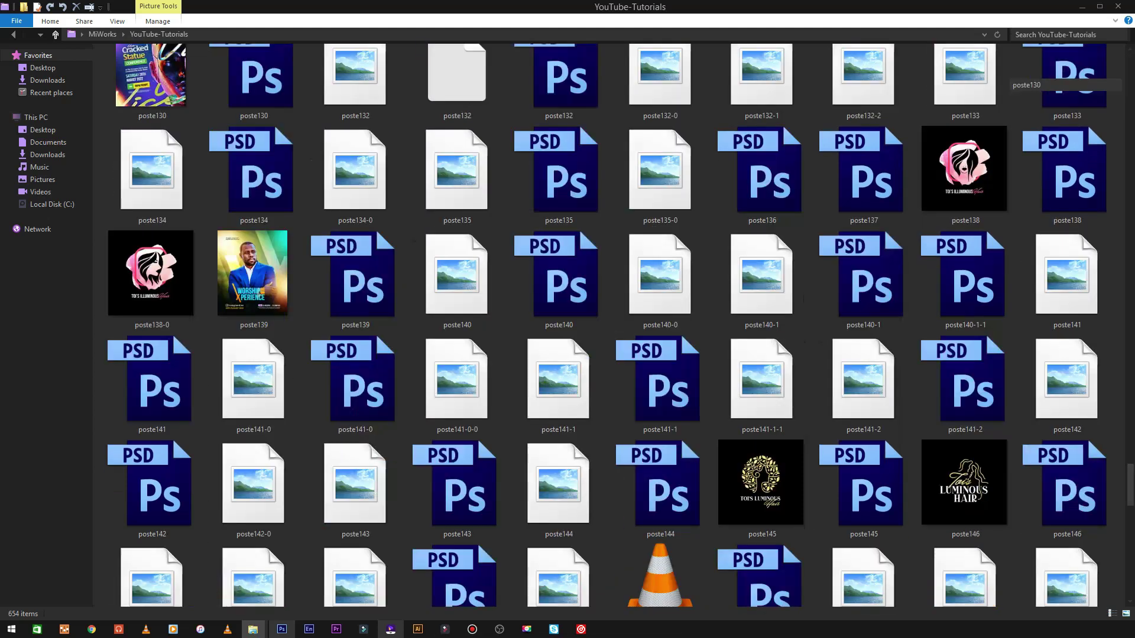
pyautogui.scroll(-20, 615, 325)
pyautogui.scroll(-10, 615, 325)
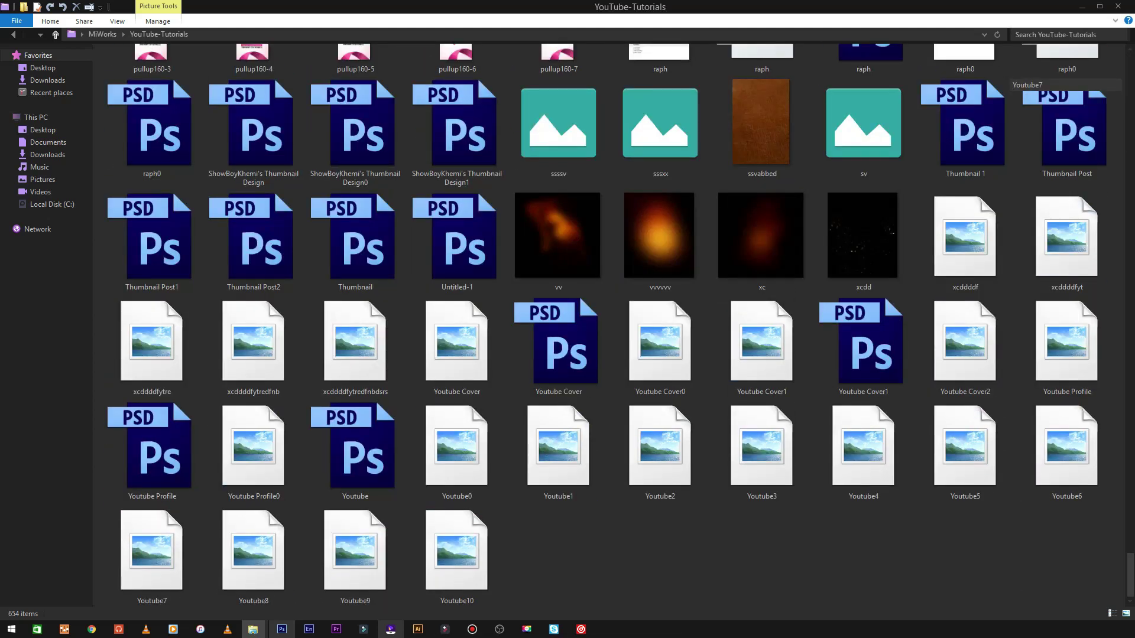
pyautogui.moveTo(556, 243); pyautogui.dragTo(543, 260)
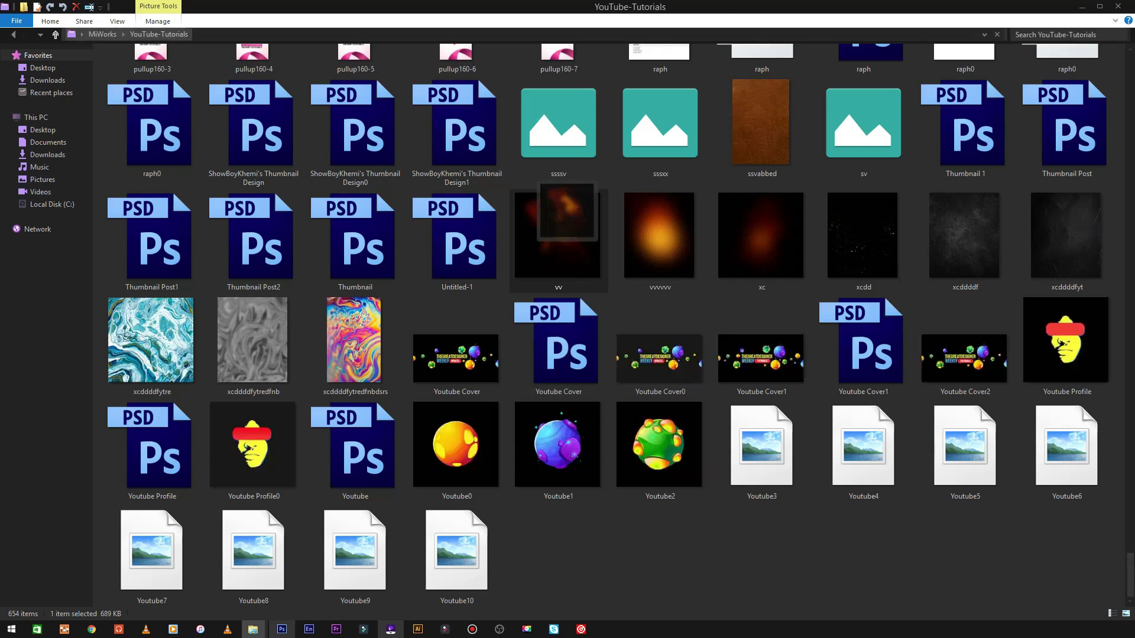
pyautogui.moveTo(761, 236)
pyautogui.mouseDown()
pyautogui.moveTo(378, 508)
pyautogui.moveTo(282, 630)
pyautogui.moveTo(522, 68)
pyautogui.mouseUp()
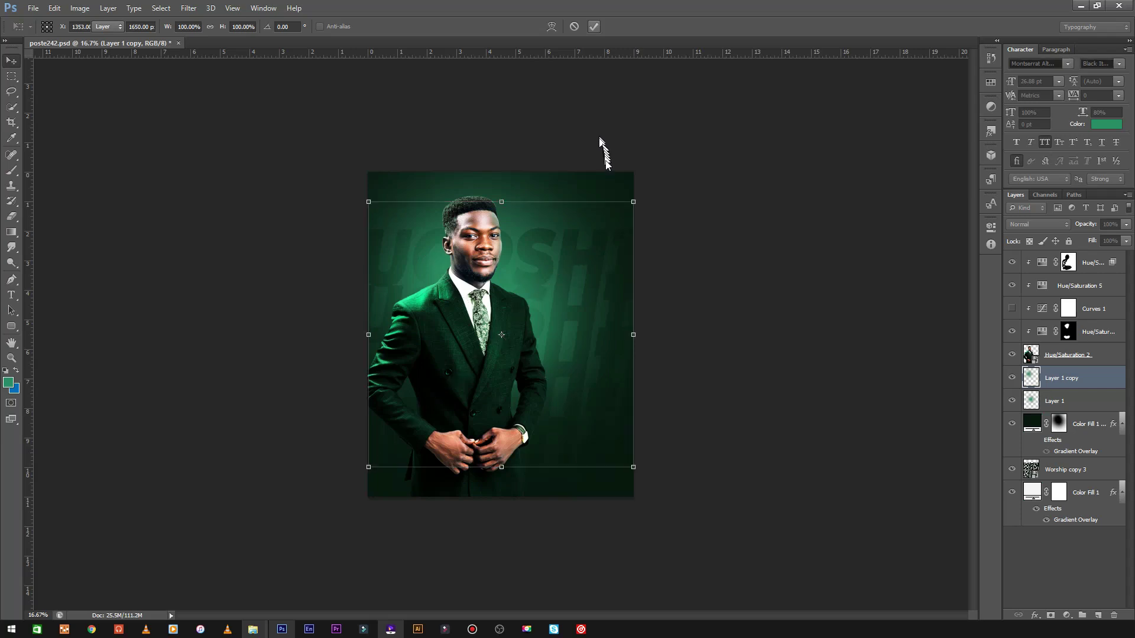
# Place the xc glow image in Screen blend mode, shifted slightly right and down.
pyautogui.press('Return')
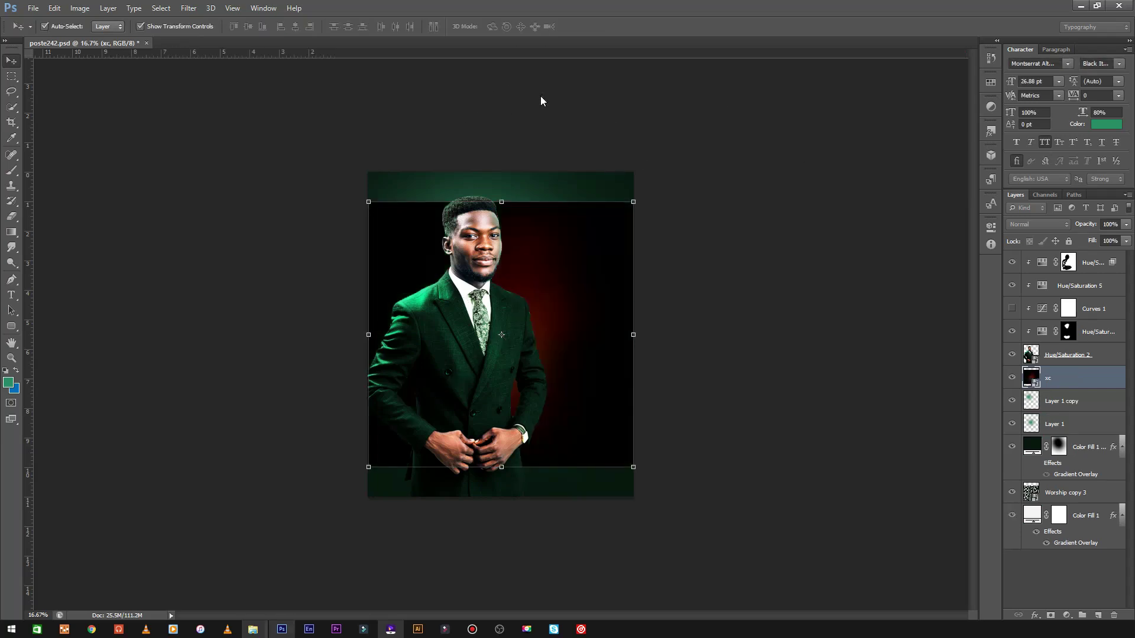
pyautogui.hotkey('alt', 't')
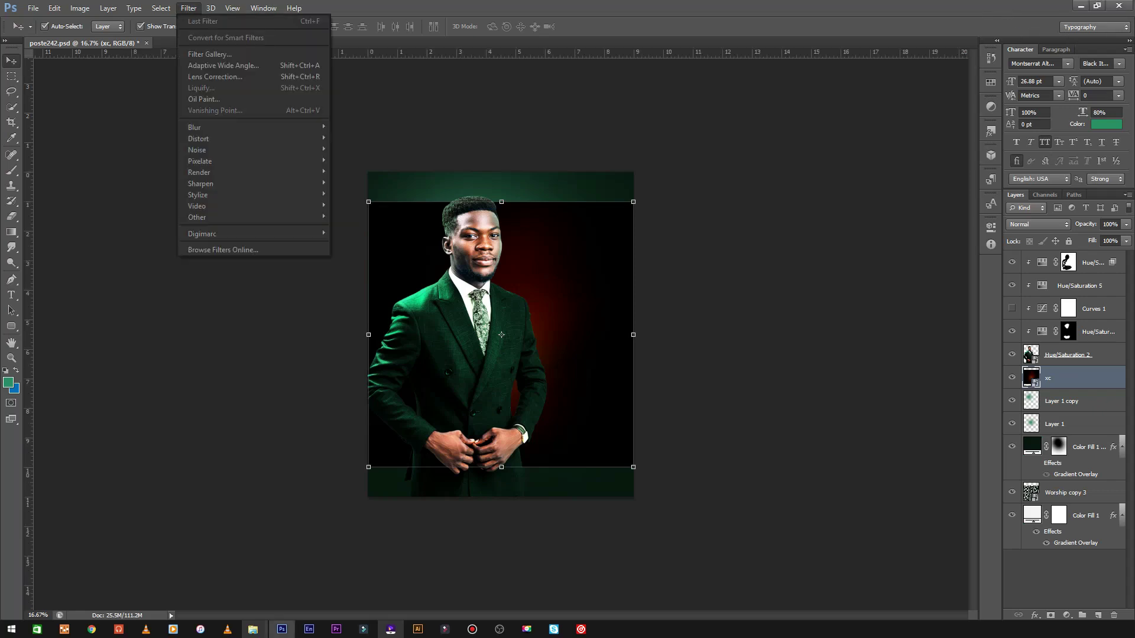
pyautogui.click(1038, 224)
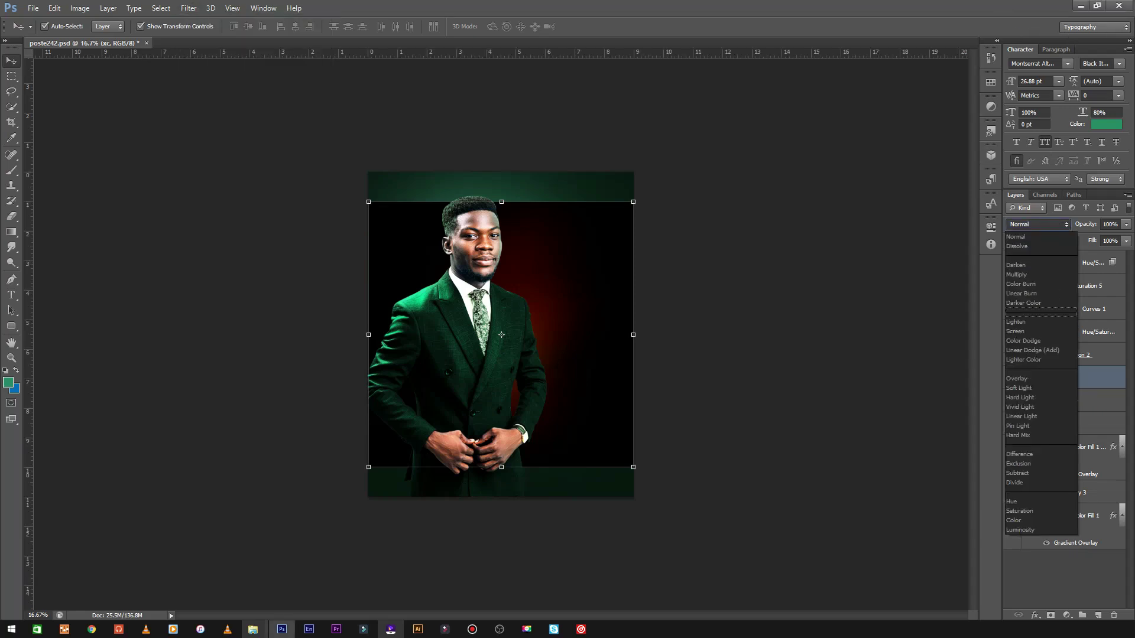
pyautogui.click(1023, 331)
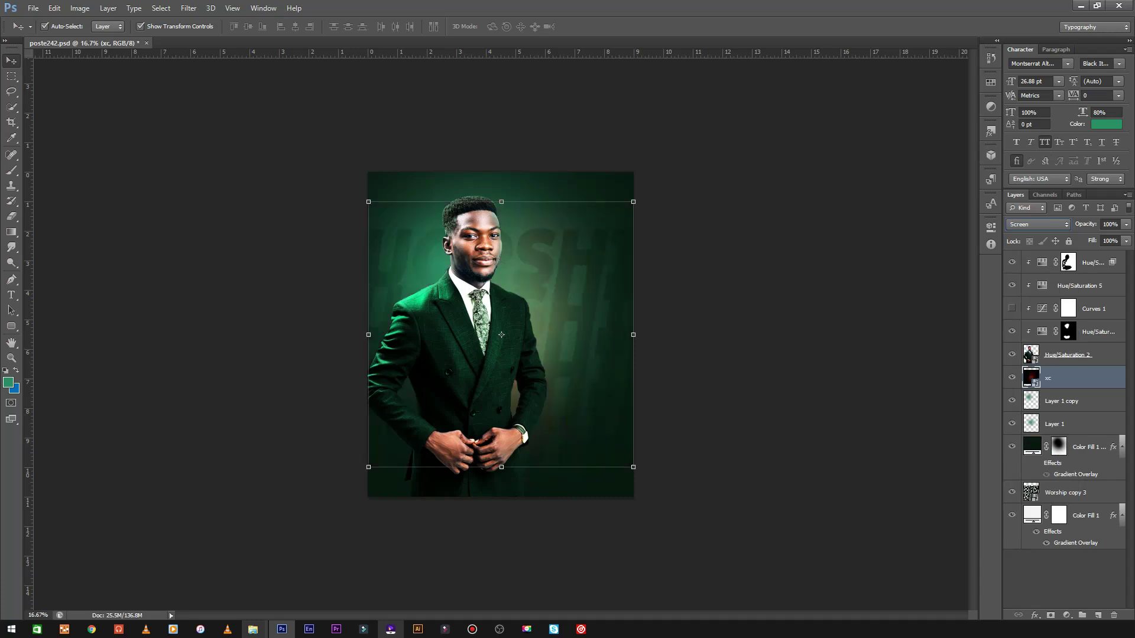
pyautogui.moveTo(477, 232)
pyautogui.mouseDown()
pyautogui.moveTo(514, 266)
pyautogui.moveTo(546, 272)
pyautogui.mouseUp()
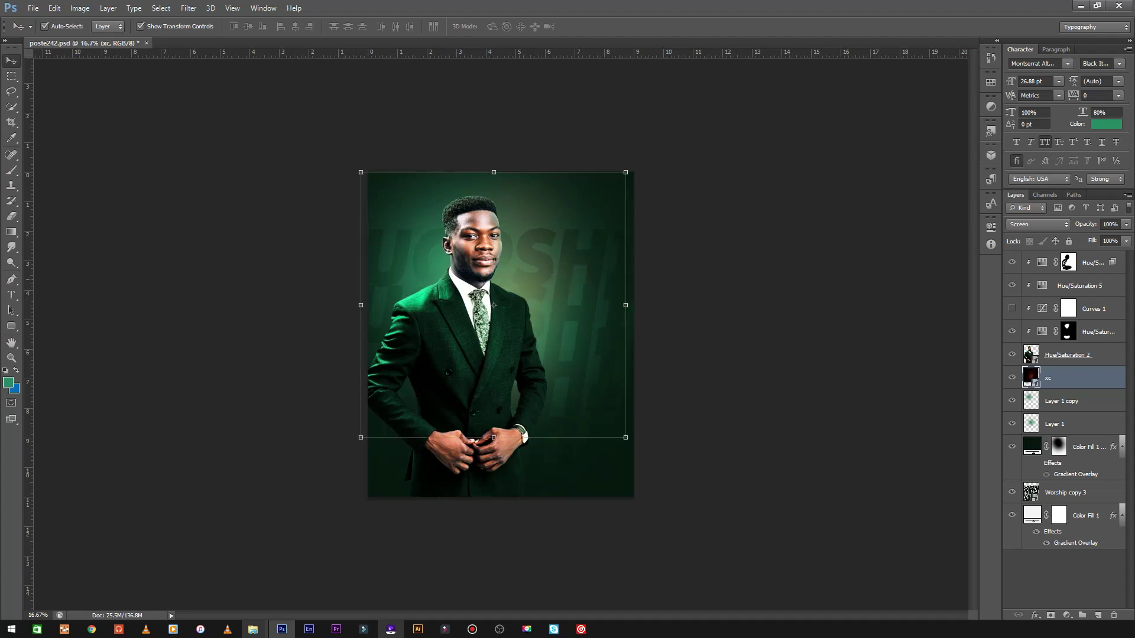
# Duplicate the xc glow, bring the copy to the top and strengthen the shoulder's orange light.
pyautogui.hotkey('ctrl', '+')
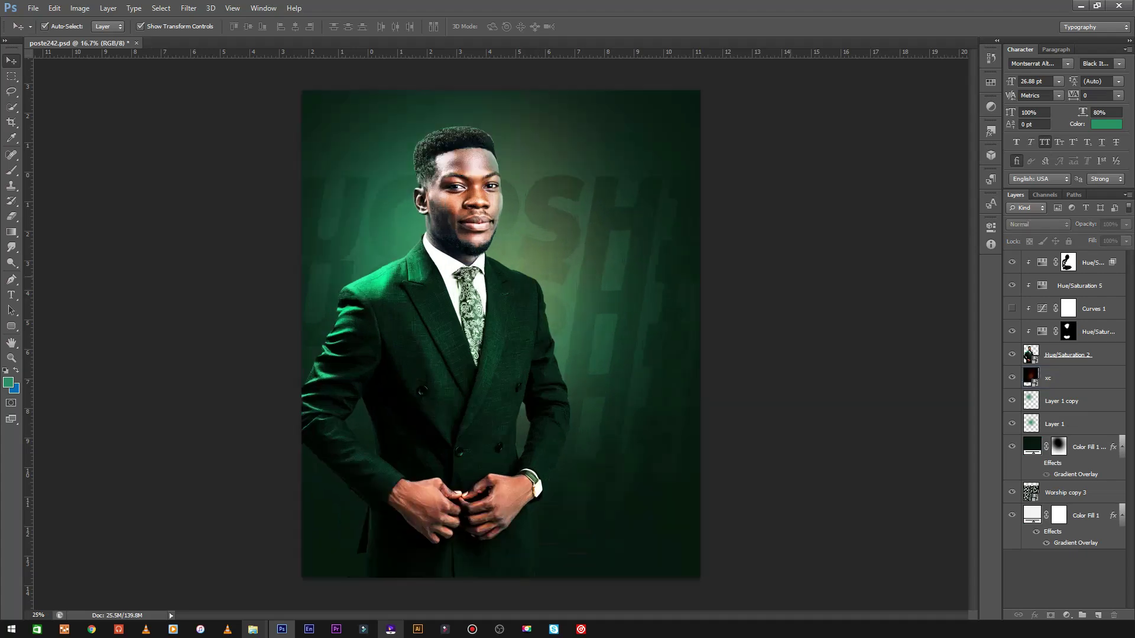
pyautogui.click(1064, 378)
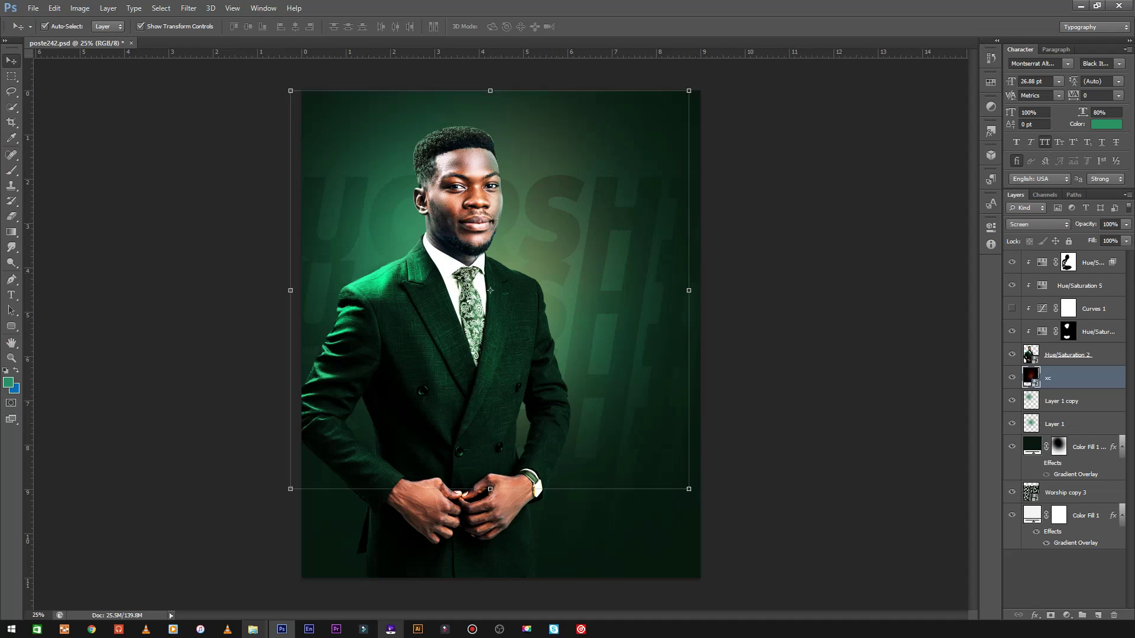
pyautogui.hotkey('ctrl', 'j')
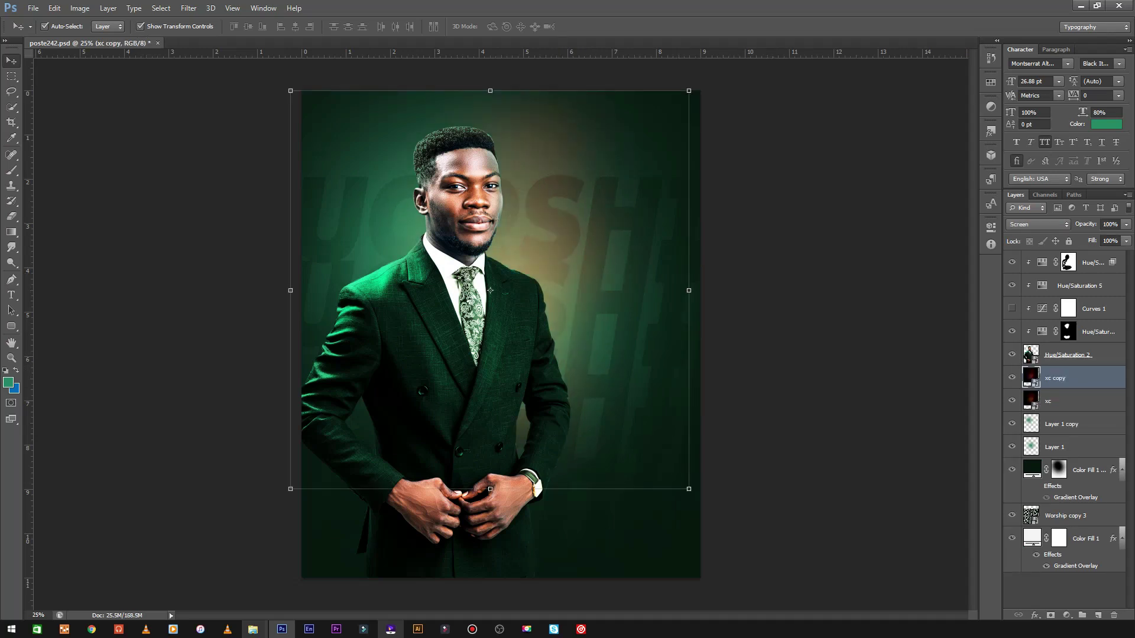
pyautogui.hotkey('ctrl', 'shift', ']')
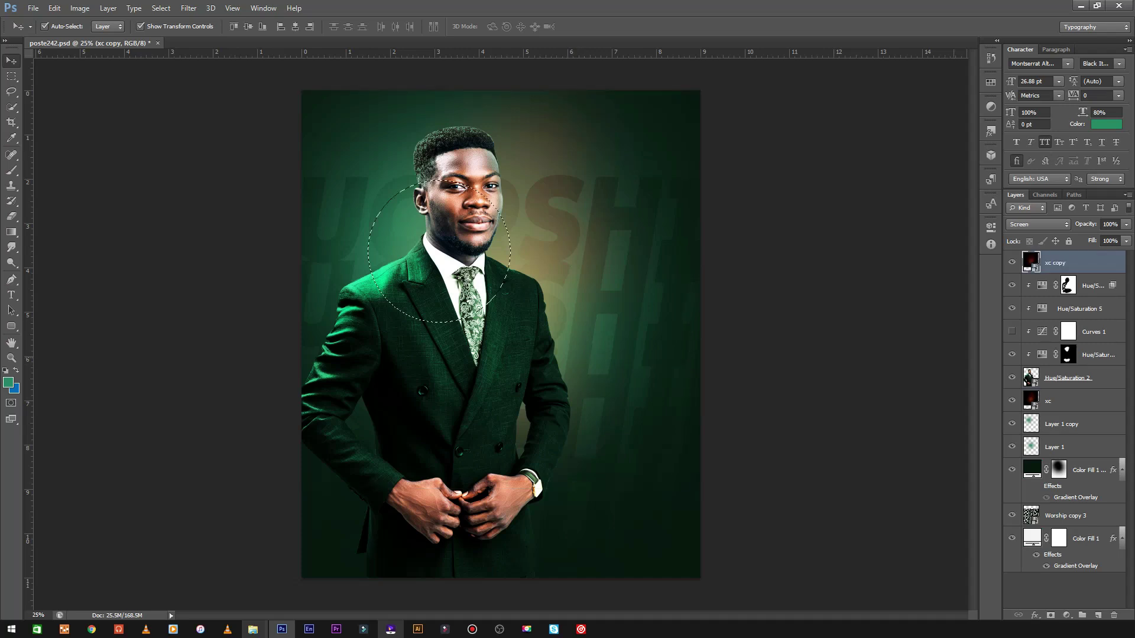
pyautogui.click(823, 207)
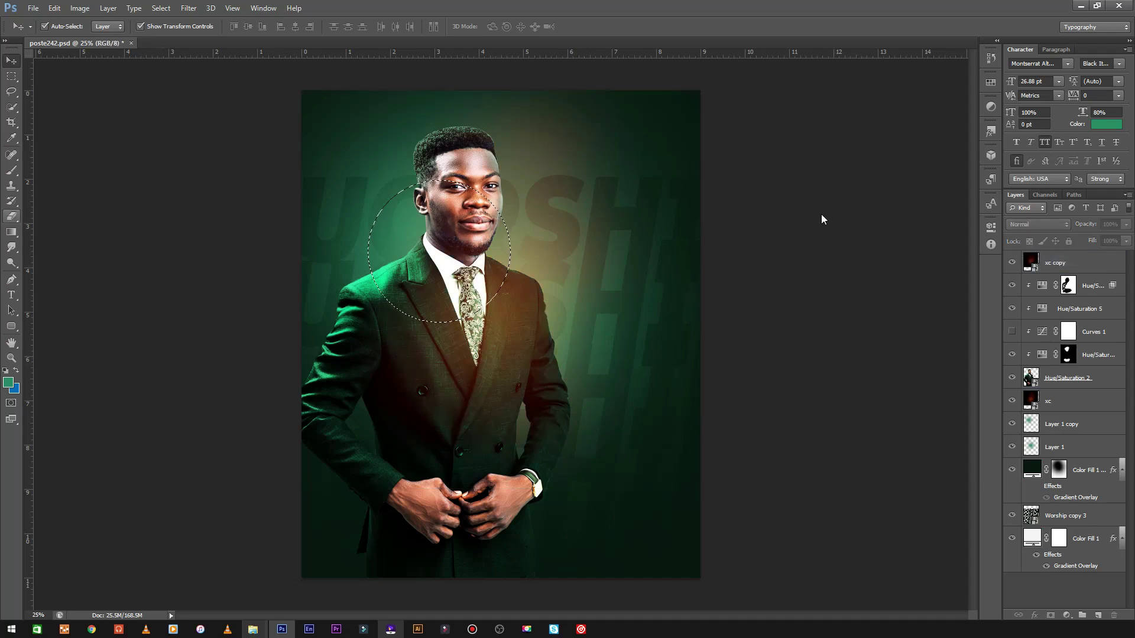
# Move the orange glow copy up to the poster's top right.
pyautogui.hotkey('ctrl', 'd')
pyautogui.press('m')
pyautogui.press('v')
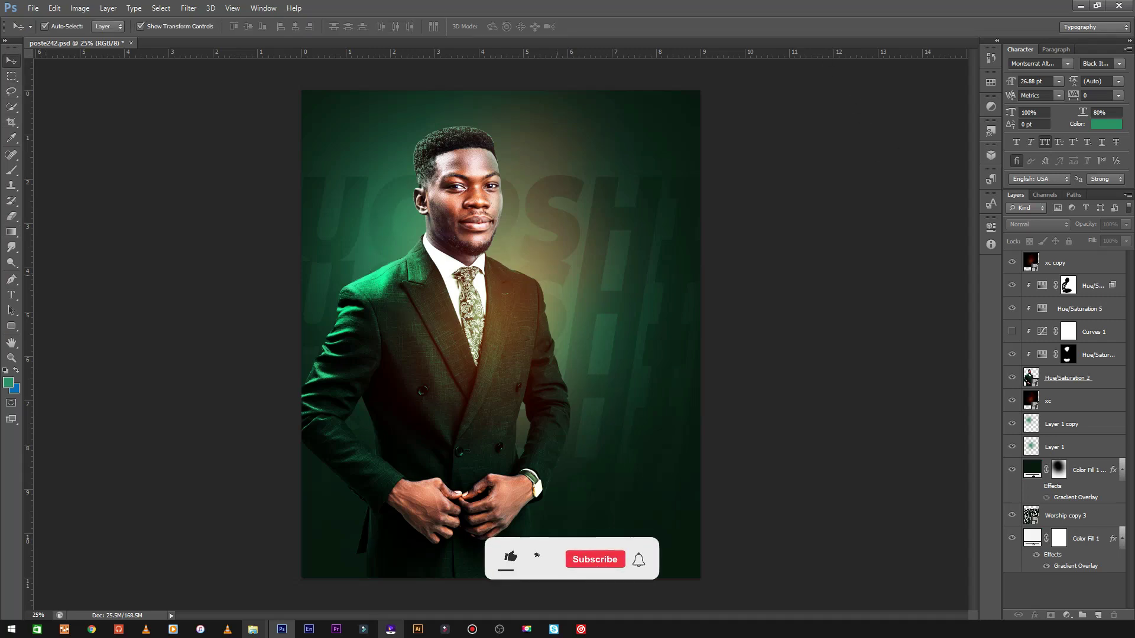
pyautogui.hotkey('ctrl', '-')
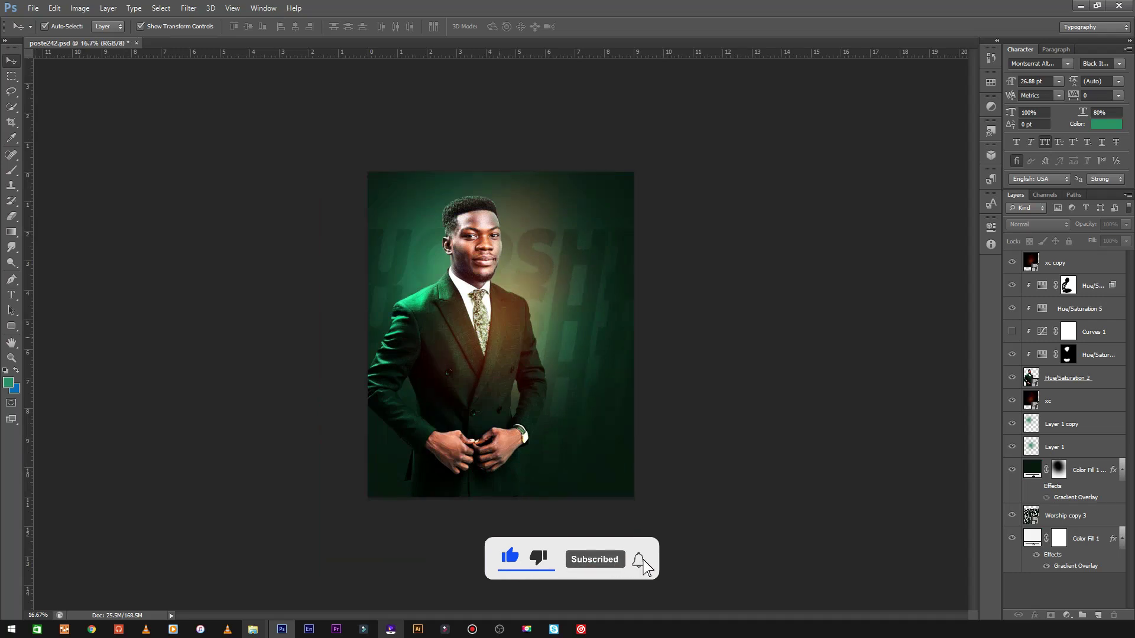
pyautogui.moveTo(533, 319)
pyautogui.mouseDown()
pyautogui.moveTo(562, 171)
pyautogui.moveTo(548, 186)
pyautogui.mouseUp()
# Make two more copies of the glow layer and reselect the original xc layer.
pyautogui.hotkey('ctrl', 'j')
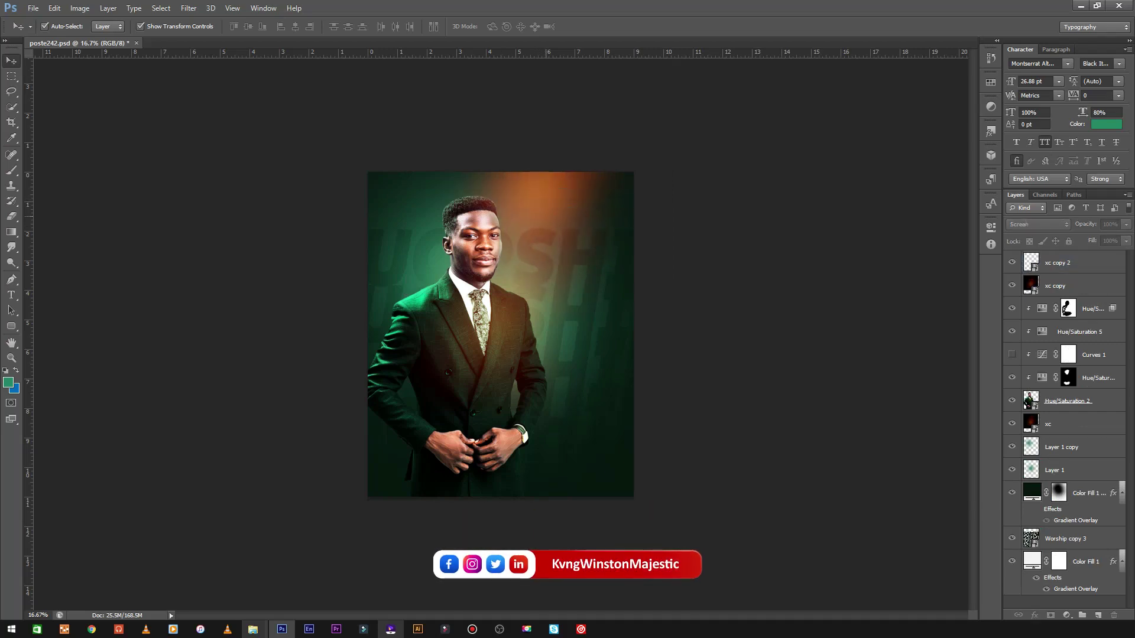
pyautogui.hotkey('ctrl', 'j')
pyautogui.hotkey('ctrl', '+')
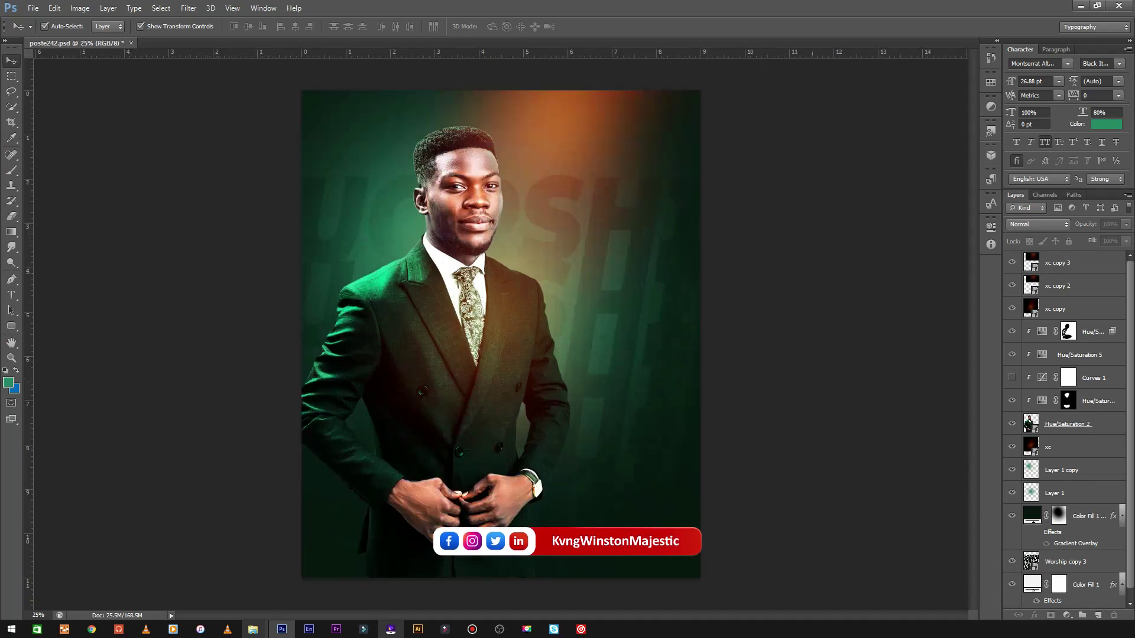
pyautogui.keyDown('ctrl'); pyautogui.click(1064, 262); pyautogui.keyUp('ctrl')
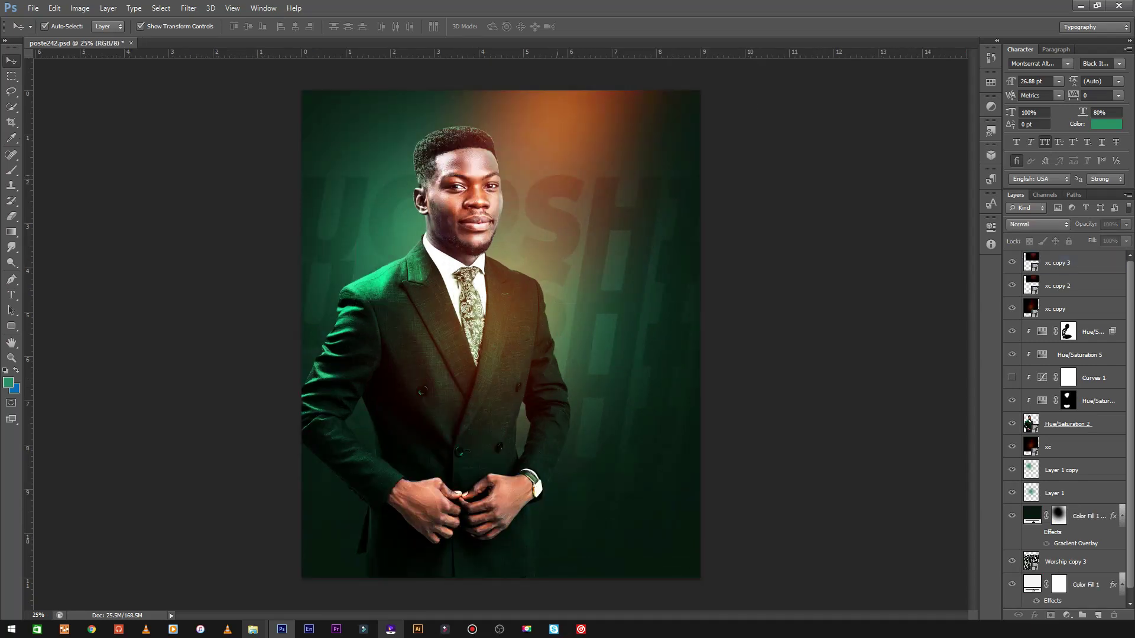
pyautogui.click(1059, 262)
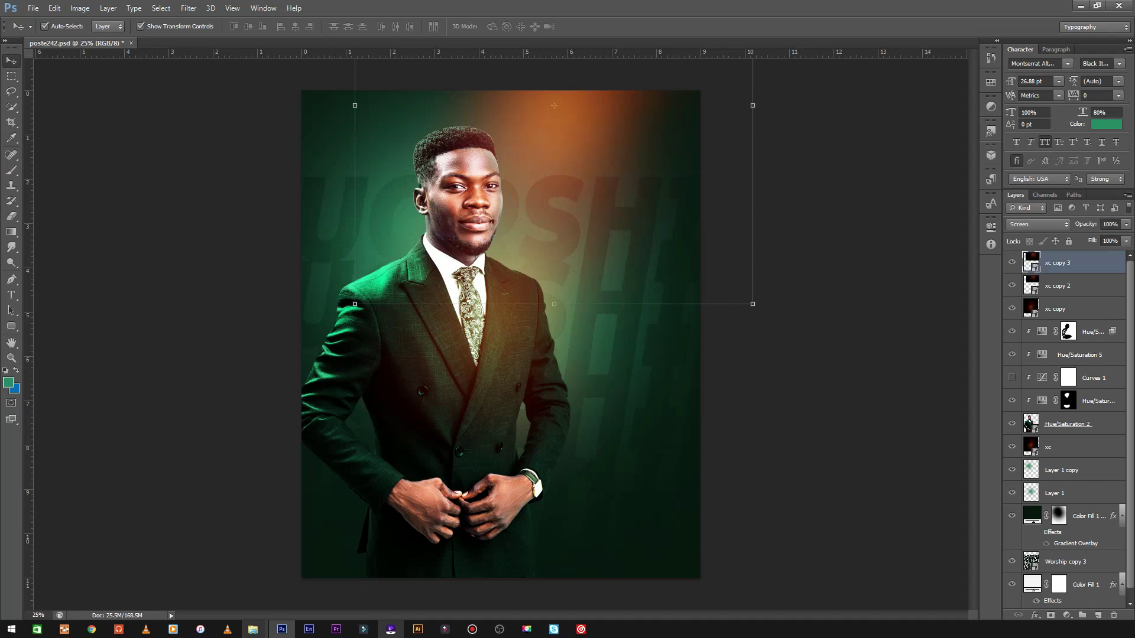
pyautogui.click(558, 74)
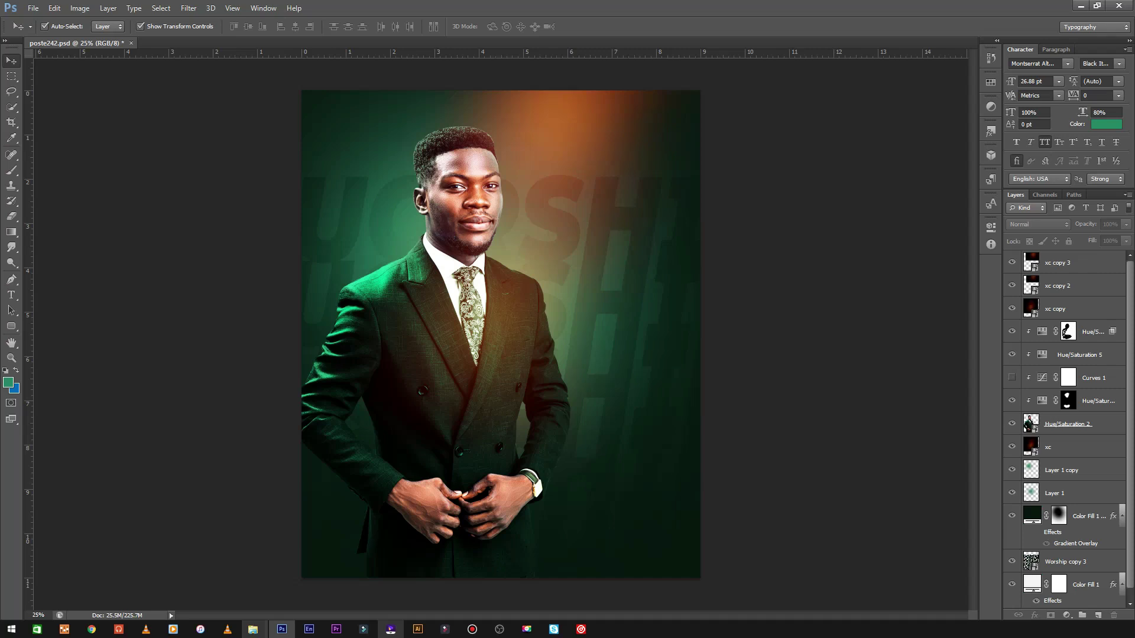
pyautogui.click(505, 293)
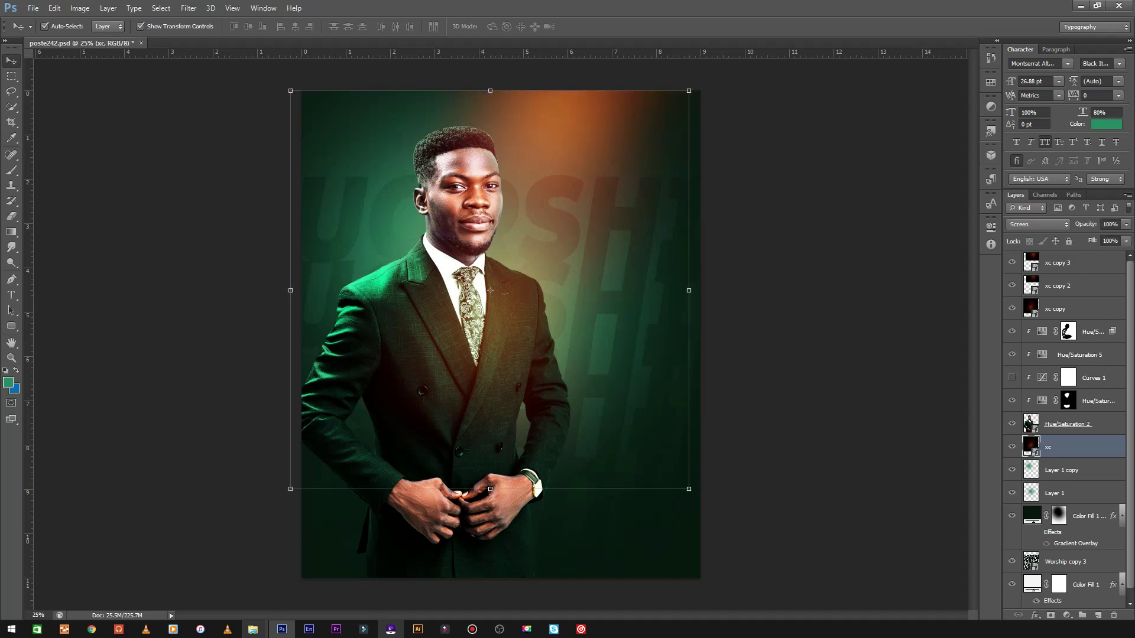
# Add a Brightness/Contrast adjustment above the top glow copy with slightly raised contrast.
pyautogui.click(1058, 263)
pyautogui.click(1067, 616)
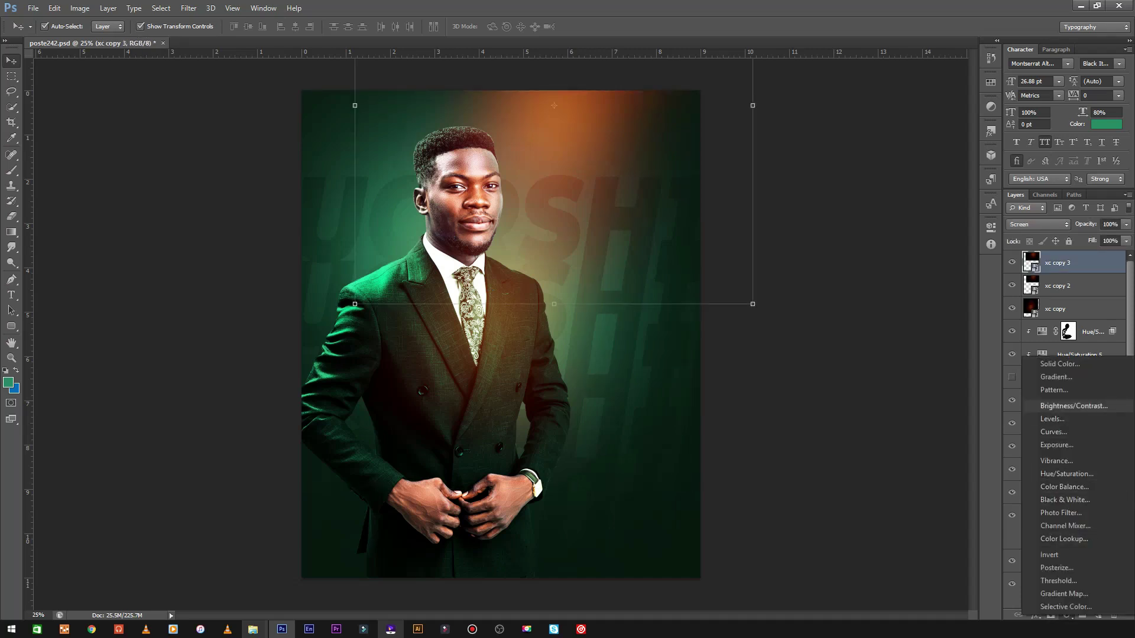
pyautogui.click(1073, 405)
pyautogui.moveTo(910, 310); pyautogui.dragTo(916, 310)
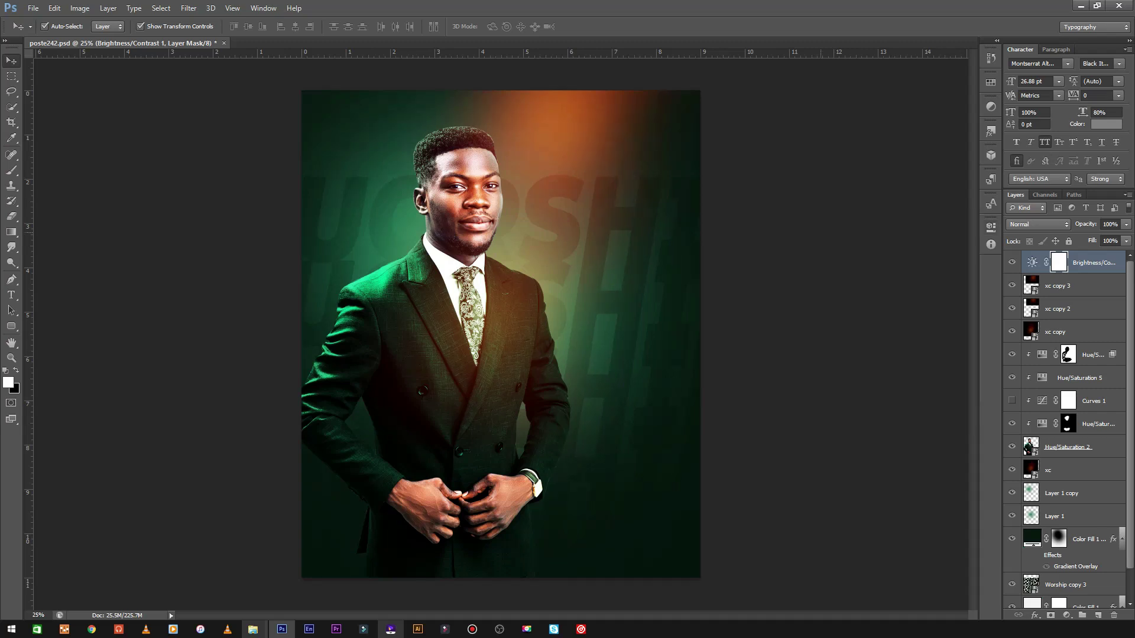
pyautogui.hotkey('ctrl', '-')
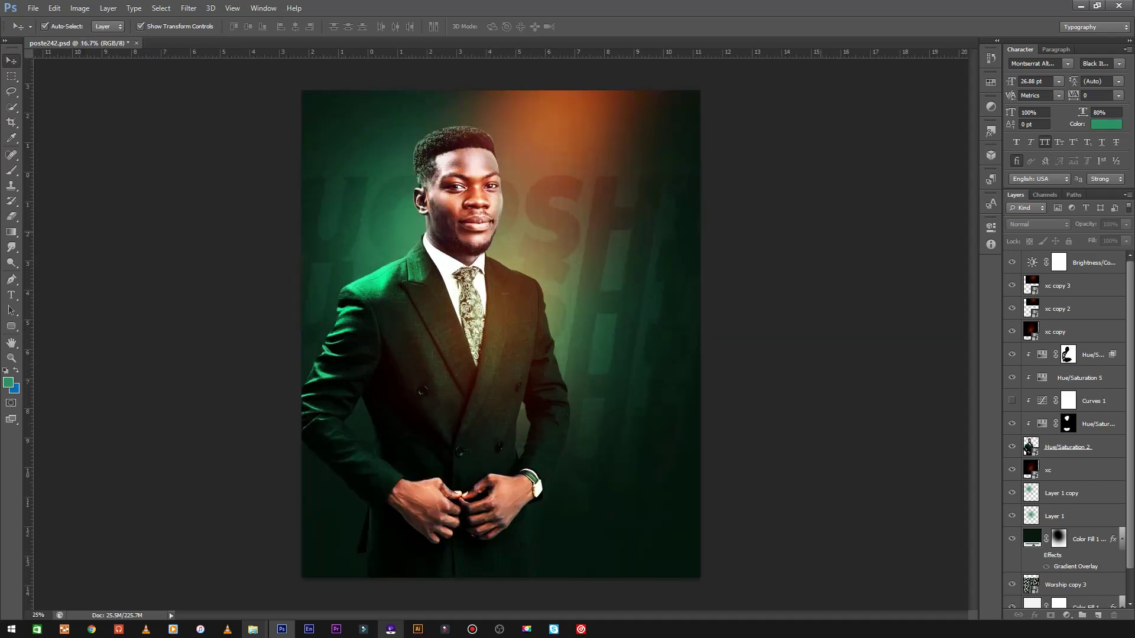
pyautogui.hotkey('ctrl', '+')
pyautogui.hotkey('ctrl', '+')
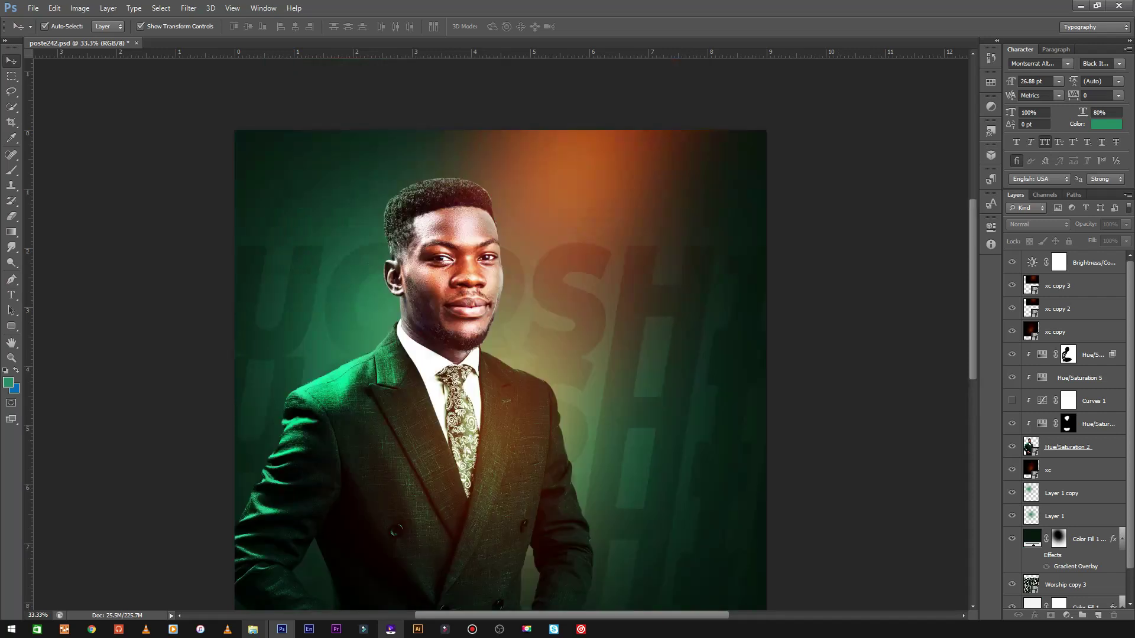
# Create empty Layer 2 above the xc glow with bright orange #ff8429 as foreground colour.
pyautogui.scroll(-2, 500, 334)
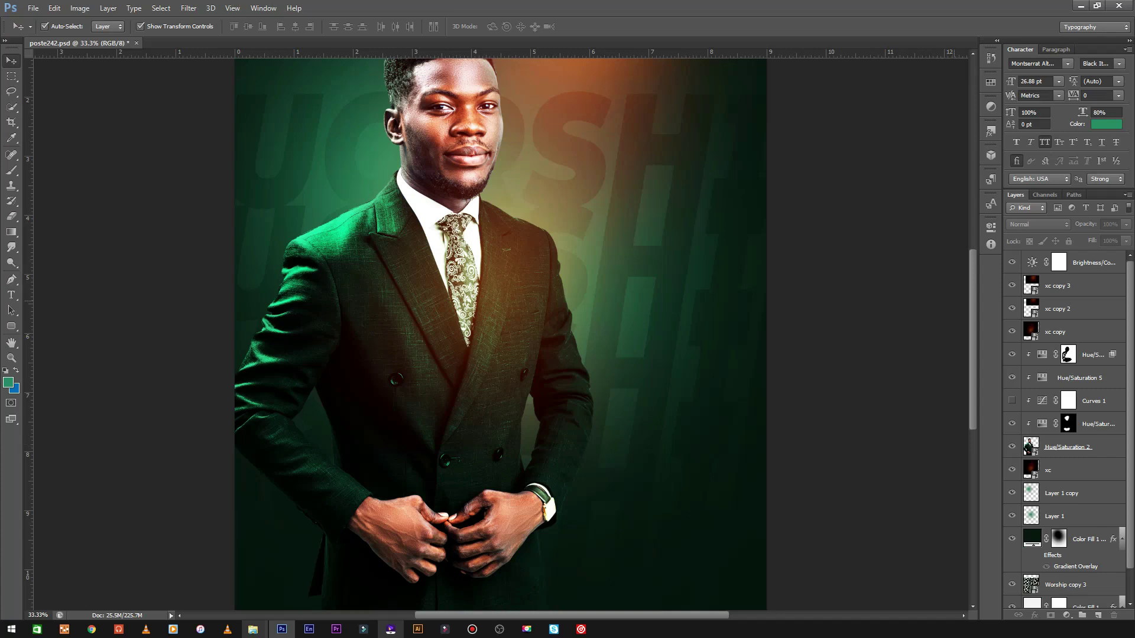
pyautogui.scroll(3, 501, 334)
pyautogui.scroll(-1, 1065, 414)
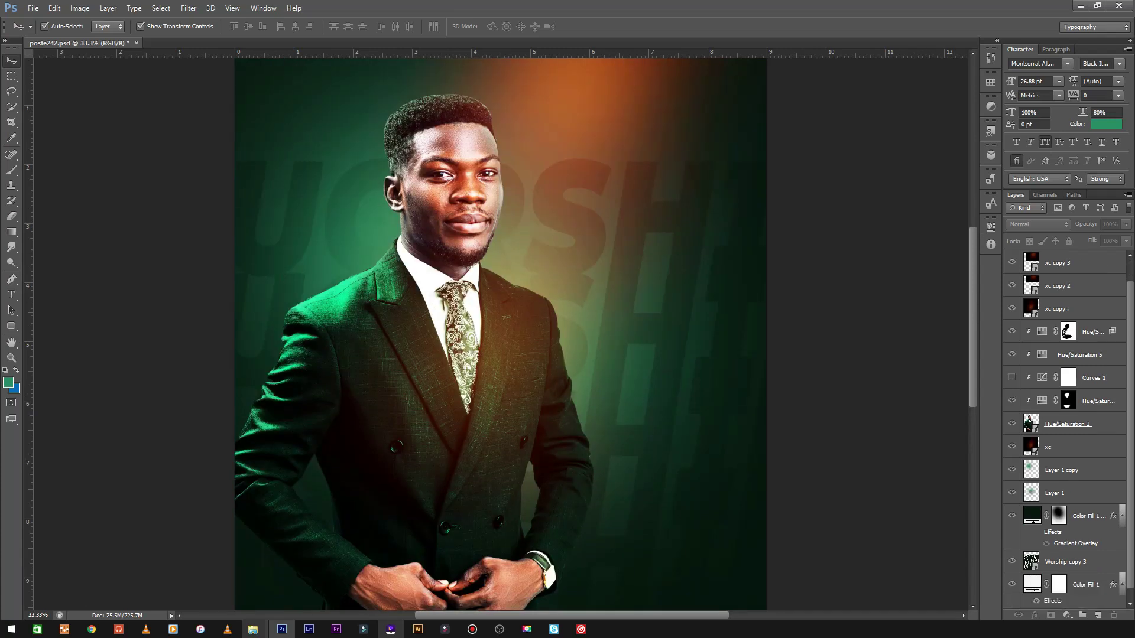
pyautogui.click(486, 312)
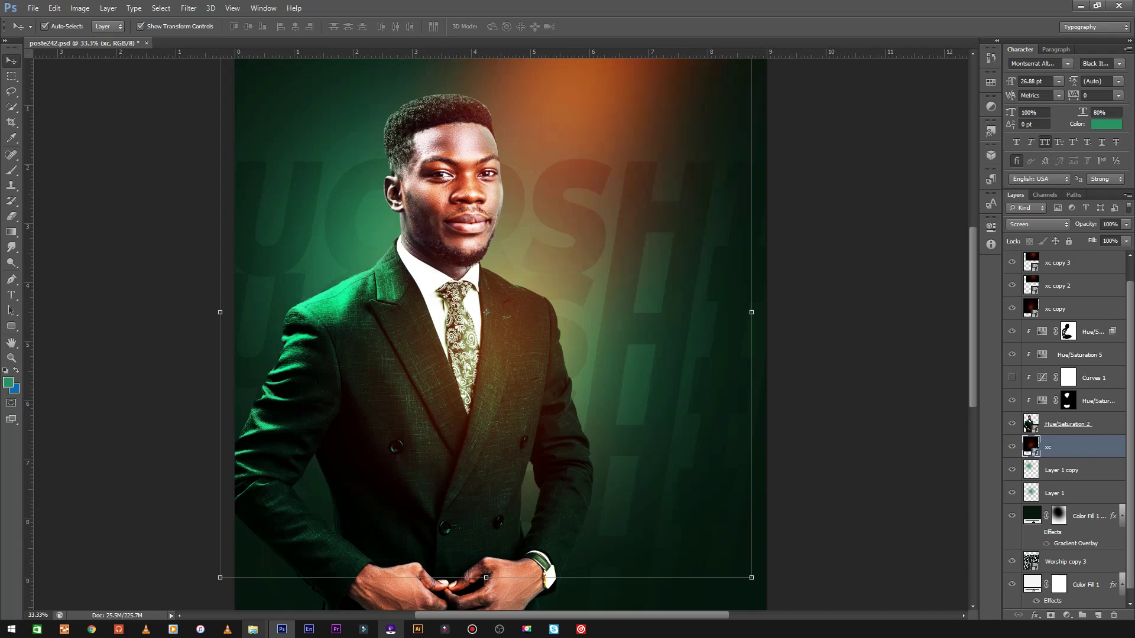
pyautogui.hotkey('ctrl', 'shift', 'alt', 'n')
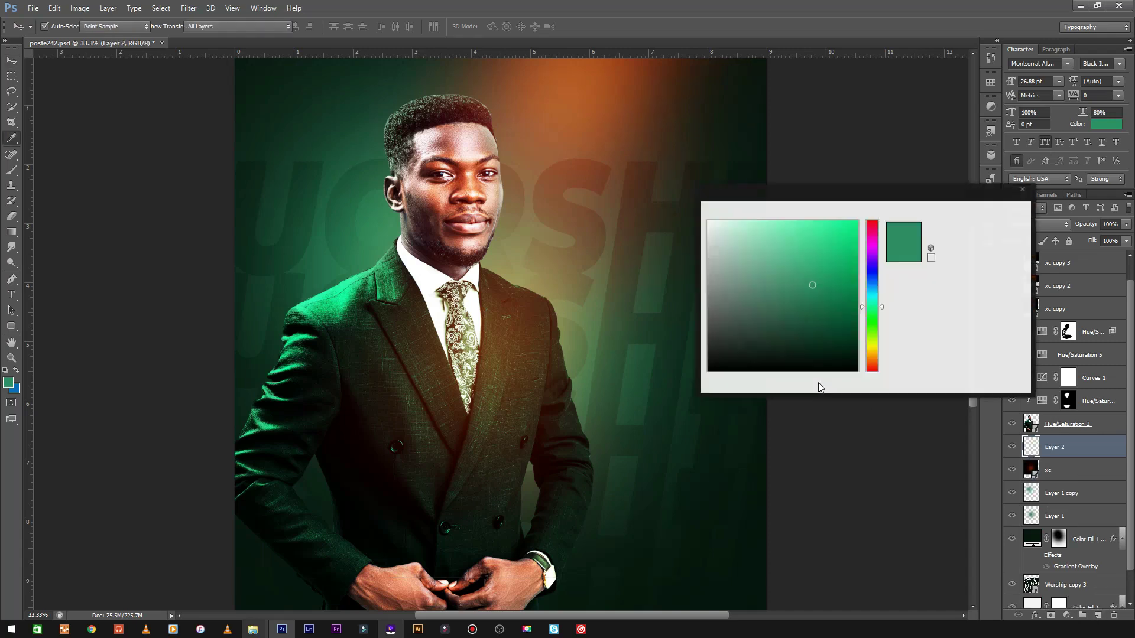
pyautogui.moveTo(813, 286); pyautogui.dragTo(807, 244)
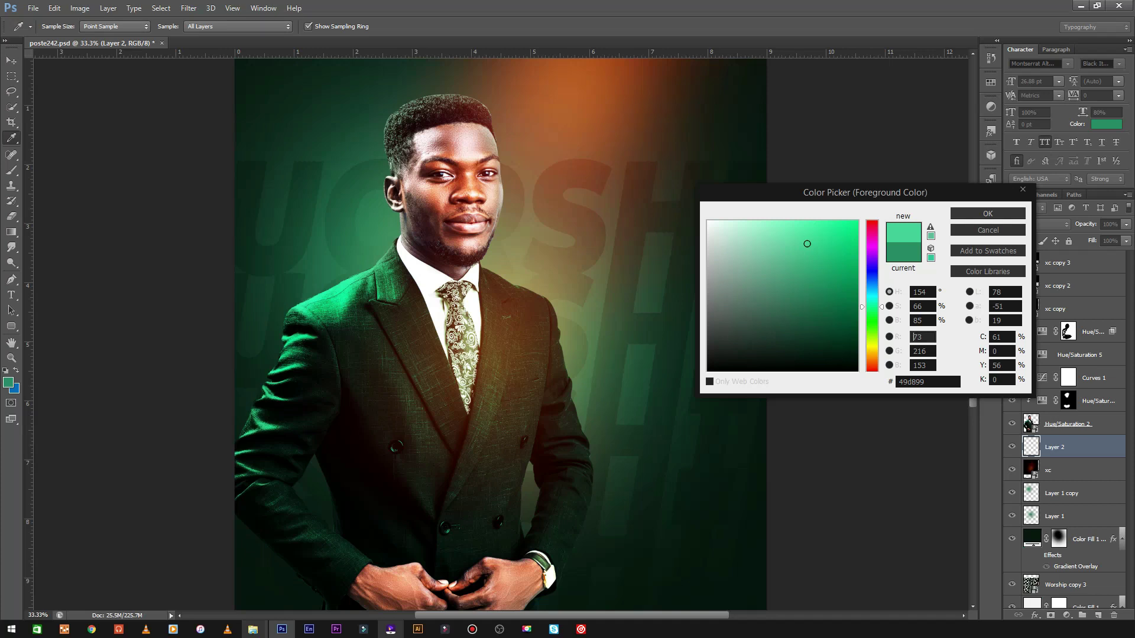
pyautogui.moveTo(872, 307); pyautogui.dragTo(872, 360)
pyautogui.moveTo(807, 244); pyautogui.dragTo(833, 221)
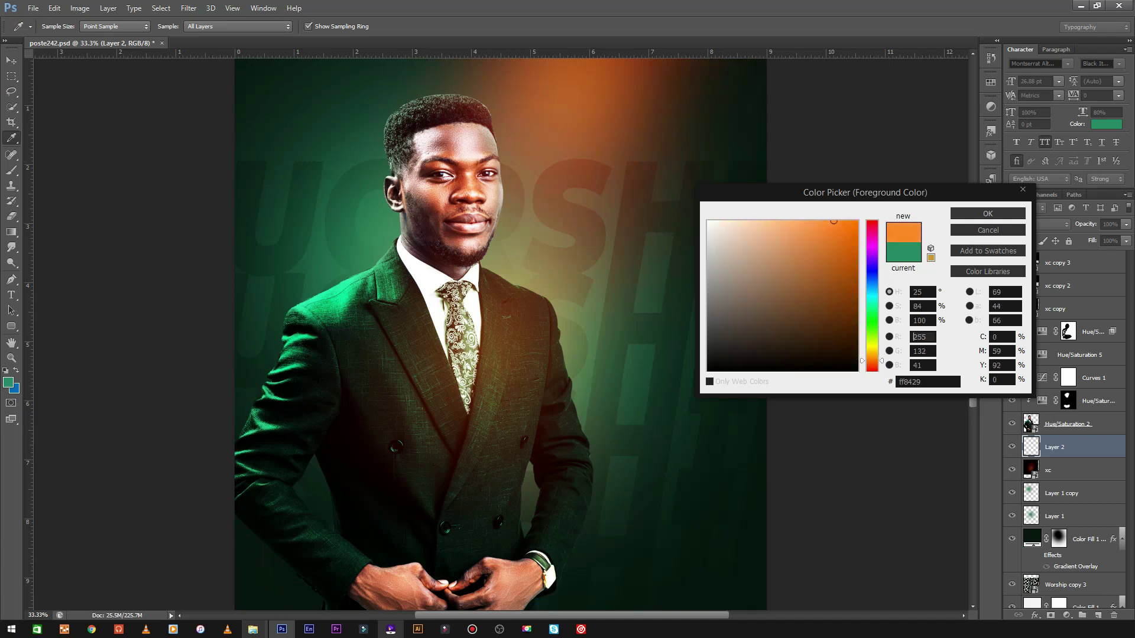
pyautogui.press('Return')
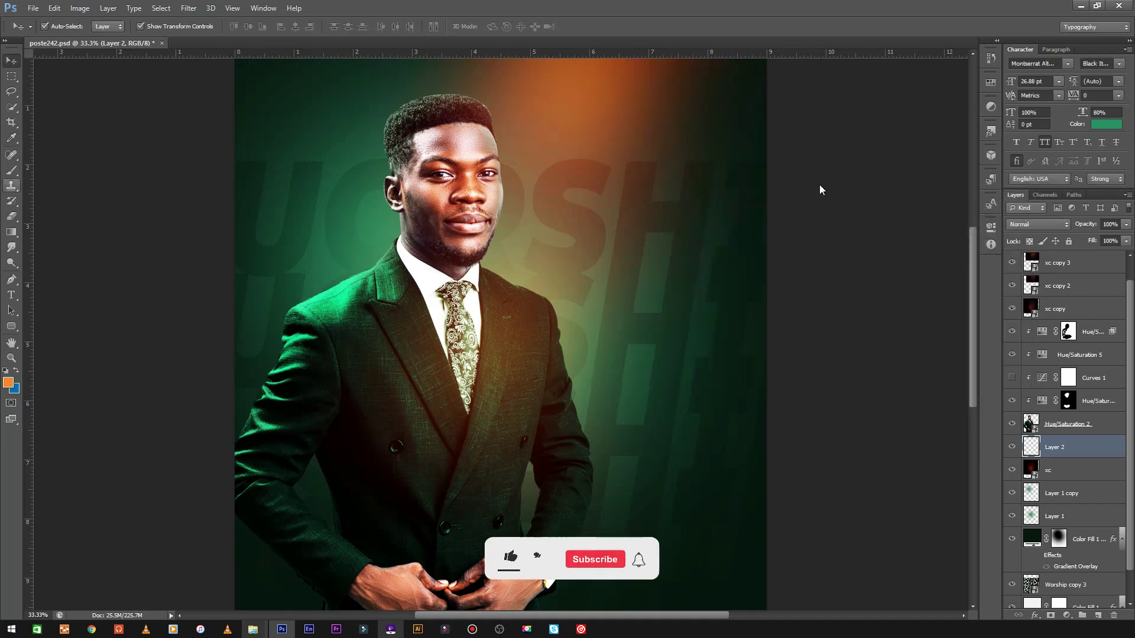
# Enter a new brush size in the brush settings.
pyautogui.rightClick(509, 567)
pyautogui.write('504')
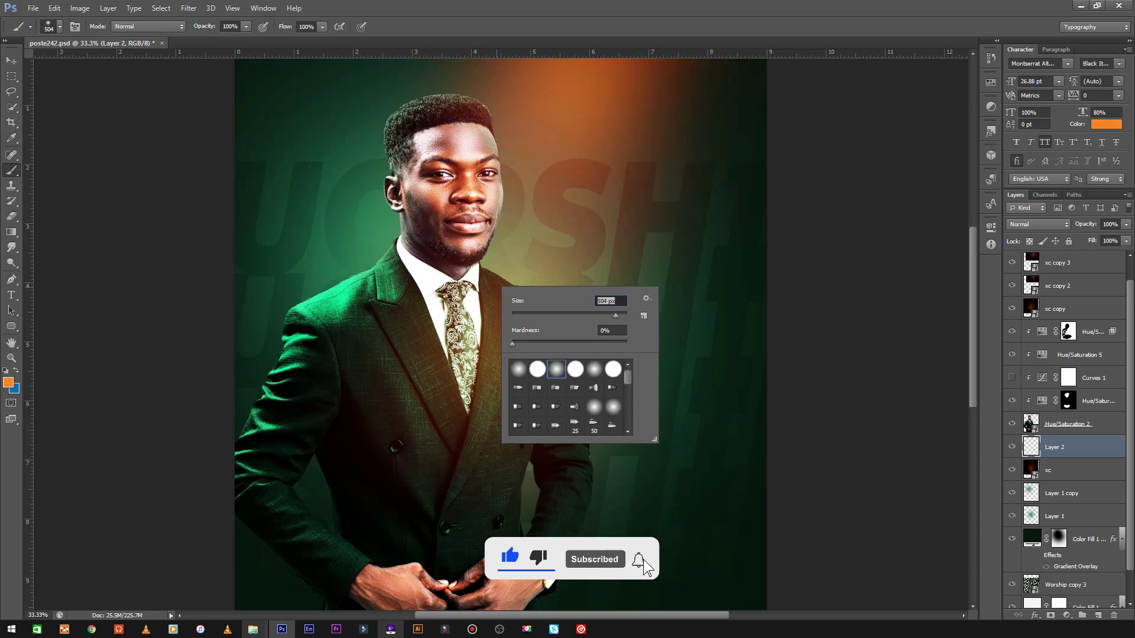
pyautogui.write('1057')
pyautogui.press('Return')
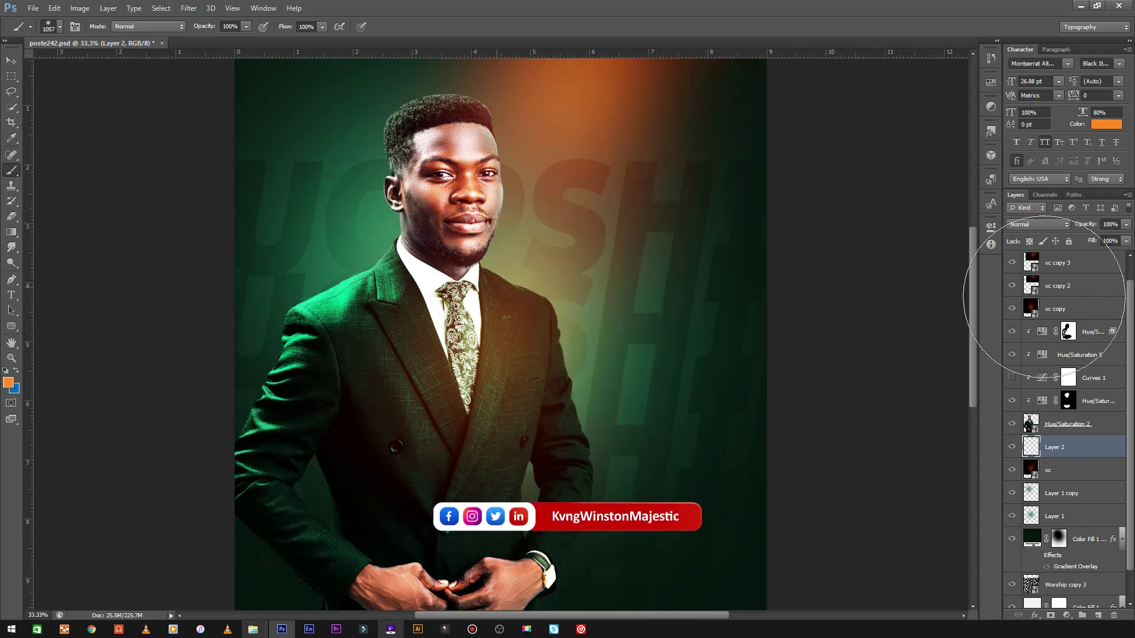
# Stretch the orange light on Layer 2 upward so it reaches higher behind the man.
pyautogui.press('v')
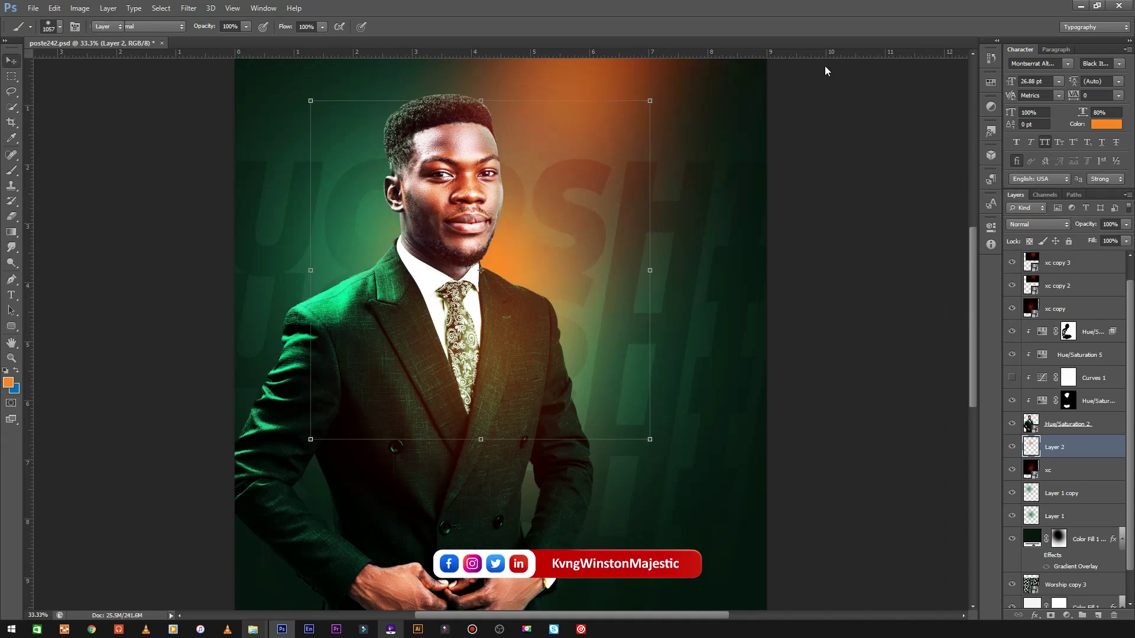
pyautogui.hotkey('ctrl', '-')
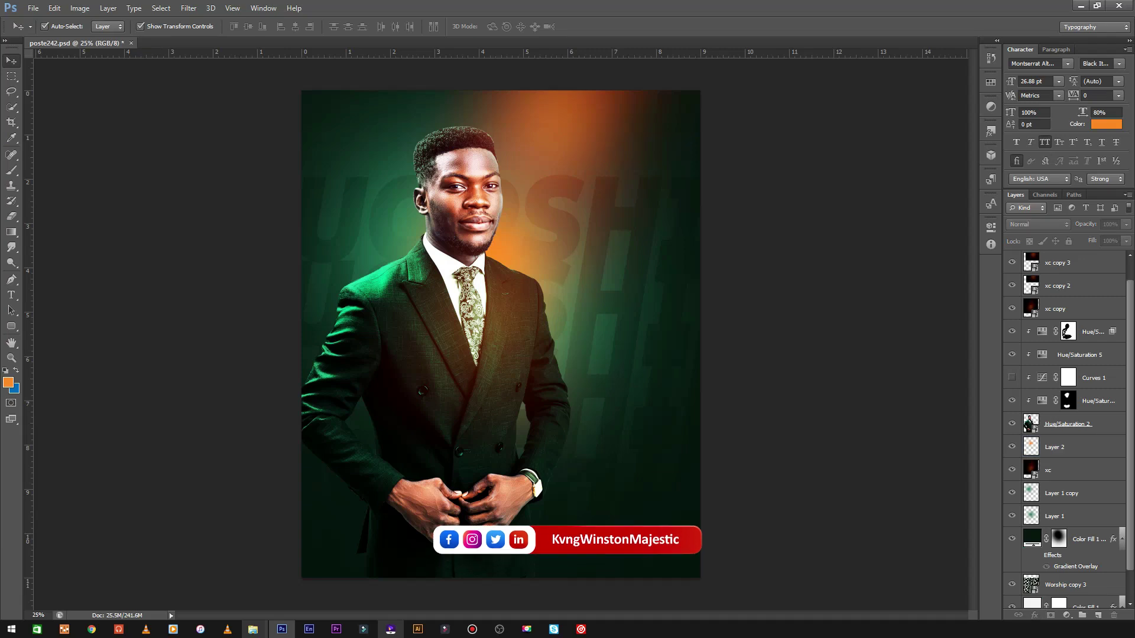
pyautogui.click(1055, 447)
pyautogui.hotkey('ctrl', 't')
pyautogui.moveTo(486, 131); pyautogui.dragTo(486, 26)
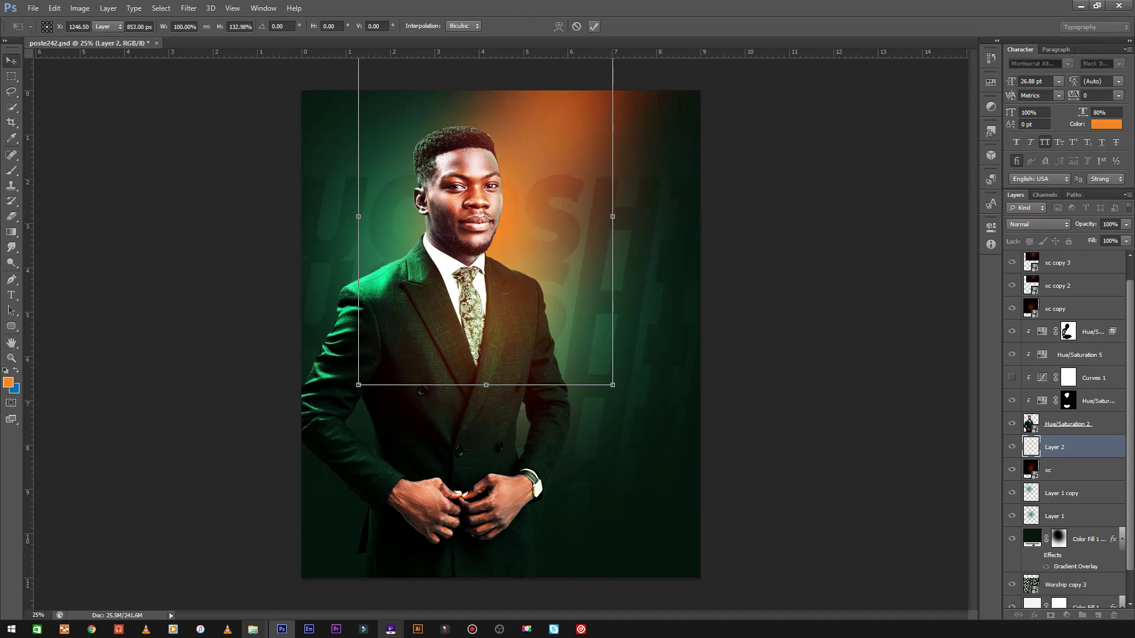
pyautogui.press('Return')
# Deselect all layers and zoom so the poster fills the window.
pyautogui.hotkey('ctrl', 'alt', 'a')
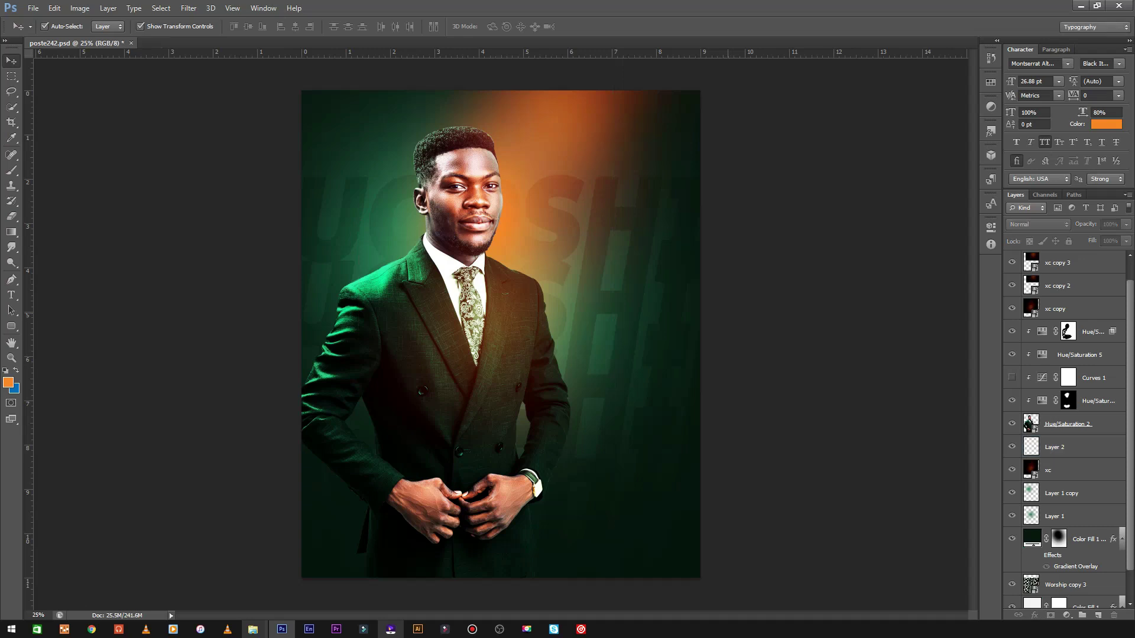
pyautogui.press('Up')
pyautogui.press('Return')
pyautogui.hotkey('ctrl', '-')
pyautogui.hotkey('ctrl', '+')
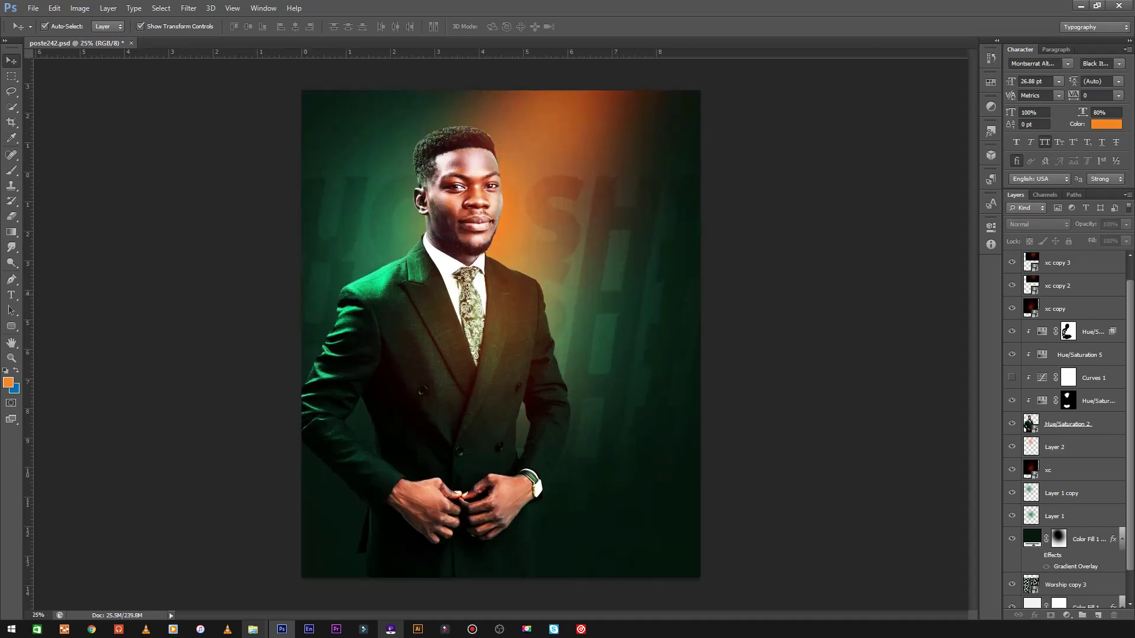
pyautogui.hotkey('ctrl', '+')
pyautogui.hotkey('ctrl', '+')
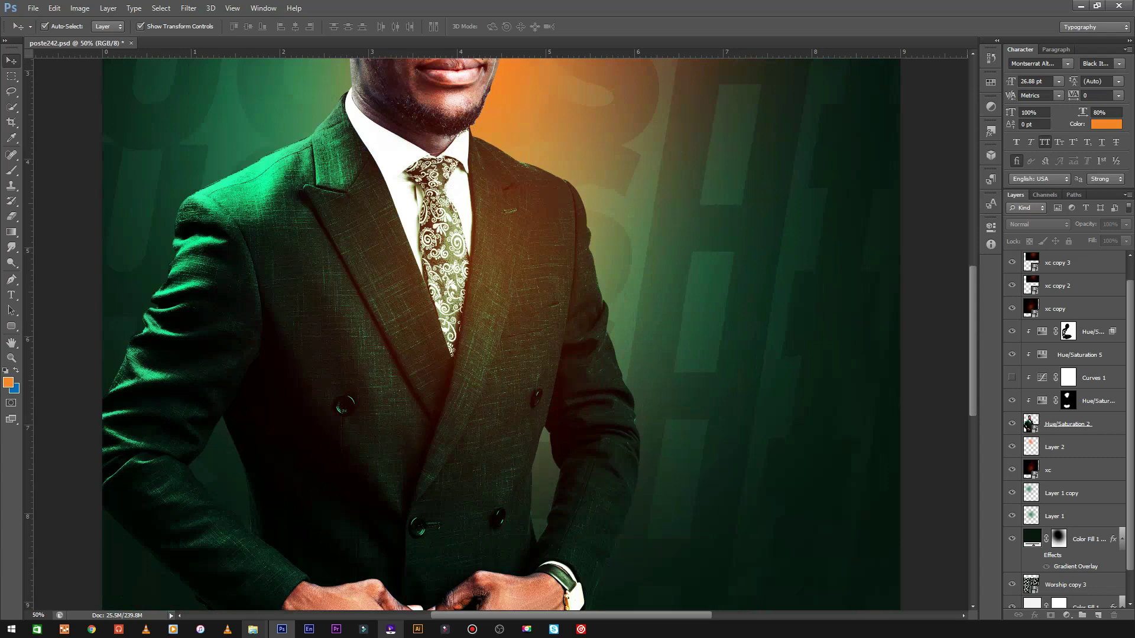
# Add a 'Worship' text line on the suit and enlarge it to about 336%.
pyautogui.scroll(-1, 501, 334)
pyautogui.scroll(-3, 501, 335)
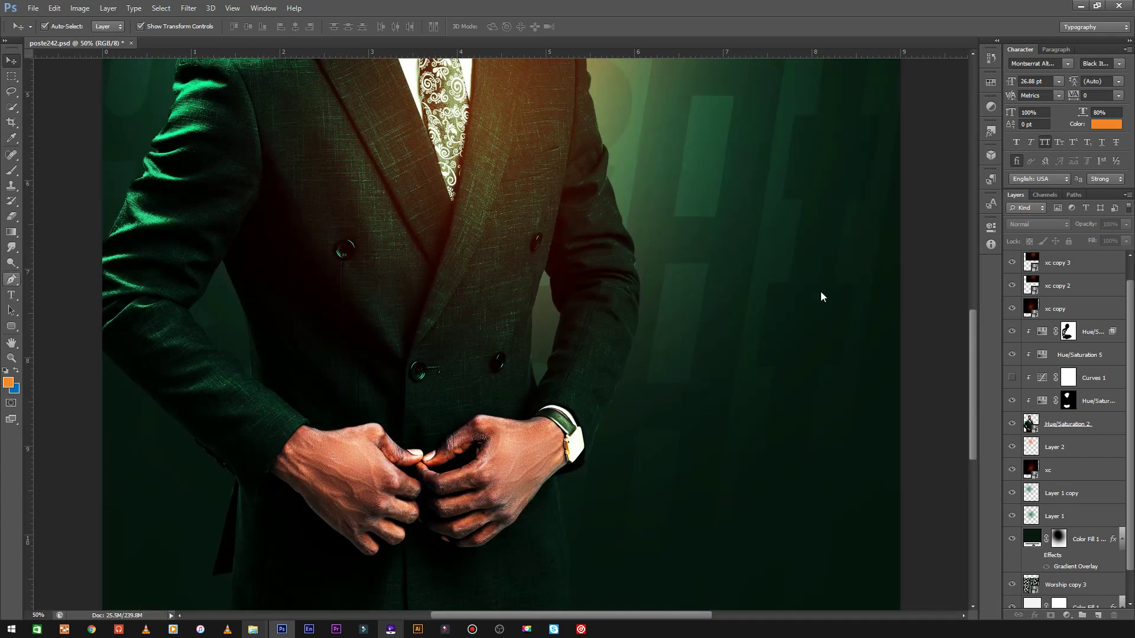
pyautogui.press('t')
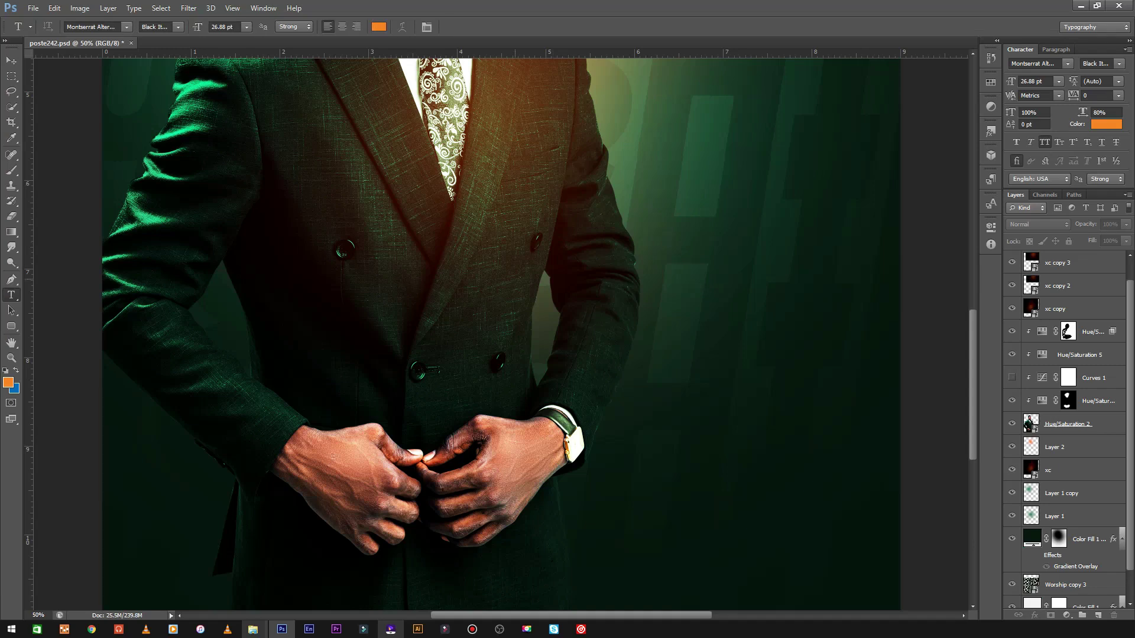
pyautogui.click(515, 278)
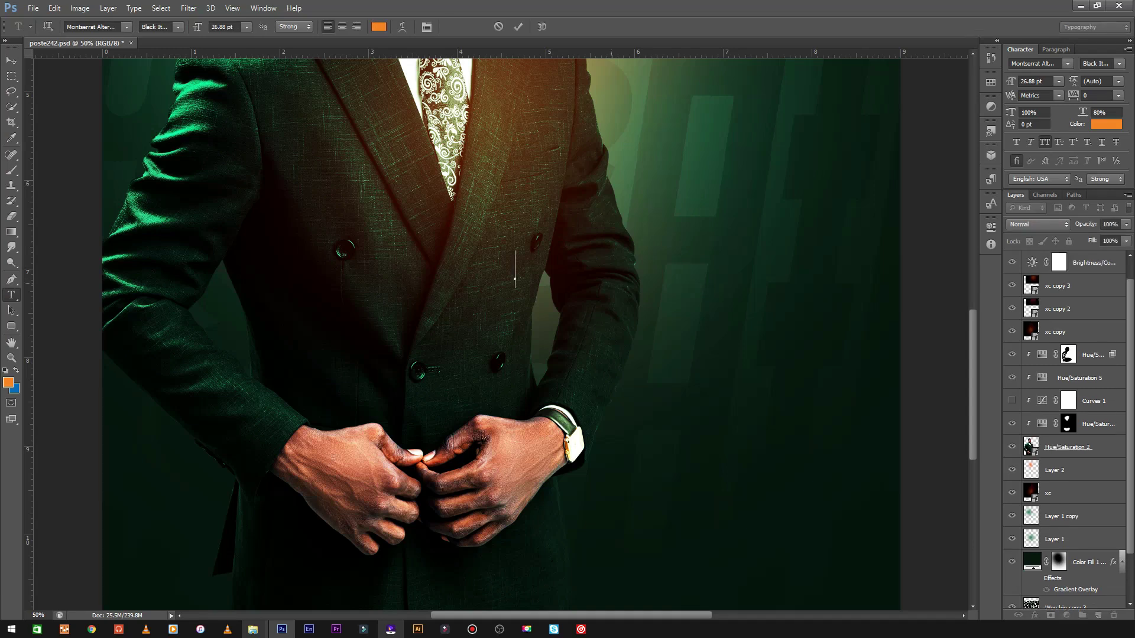
pyautogui.write('wo')
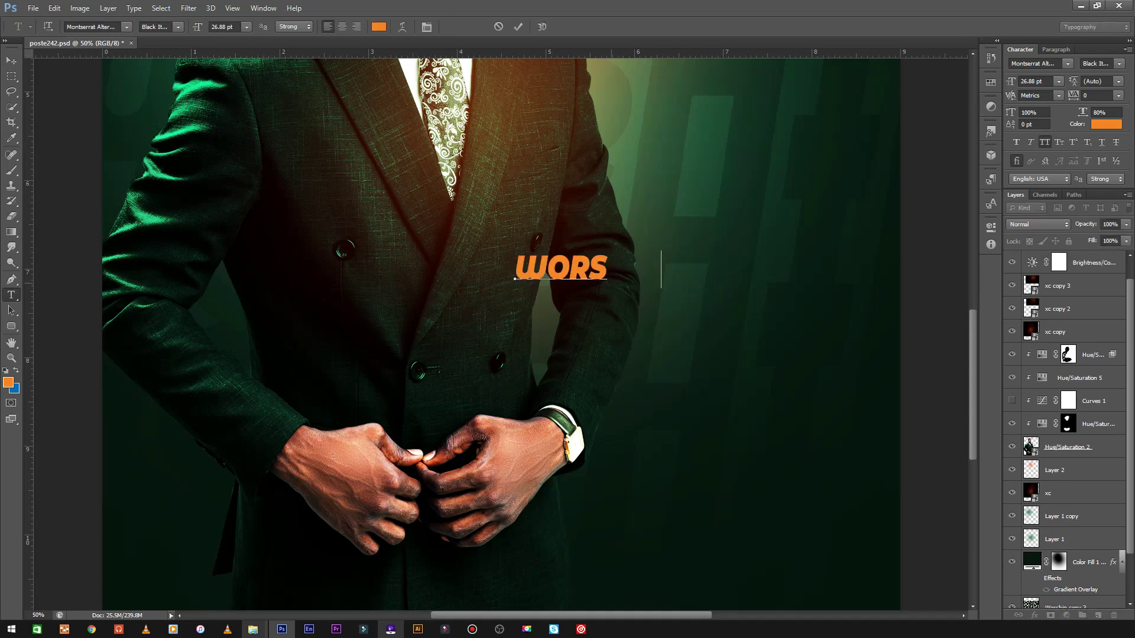
pyautogui.write('hip')
pyautogui.hotkey('ctrl', 'Return')
pyautogui.press('v')
pyautogui.hotkey('ctrl', 'shift', 'k')
pyautogui.hotkey('ctrl', 't')
pyautogui.moveTo(663, 250); pyautogui.dragTo(782, 208)
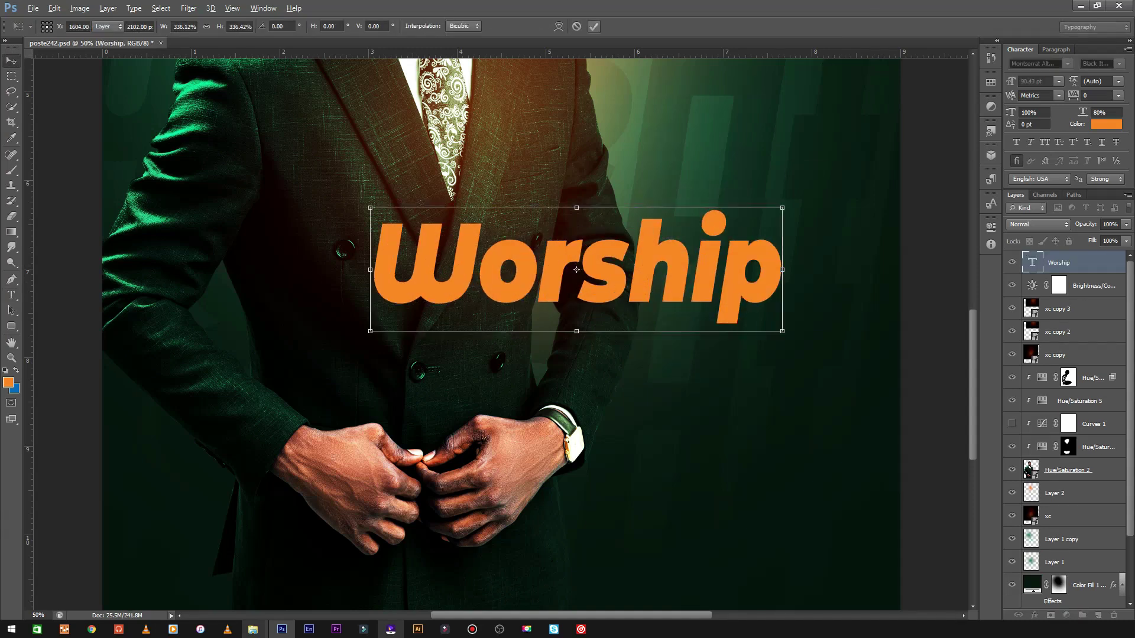
pyautogui.press('Return')
# Duplicate the title as 'Night' and align it beneath Worship.
pyautogui.moveTo(577, 269); pyautogui.dragTo(565, 364)
pyautogui.press('t')
pyautogui.doubleClick(498, 361)
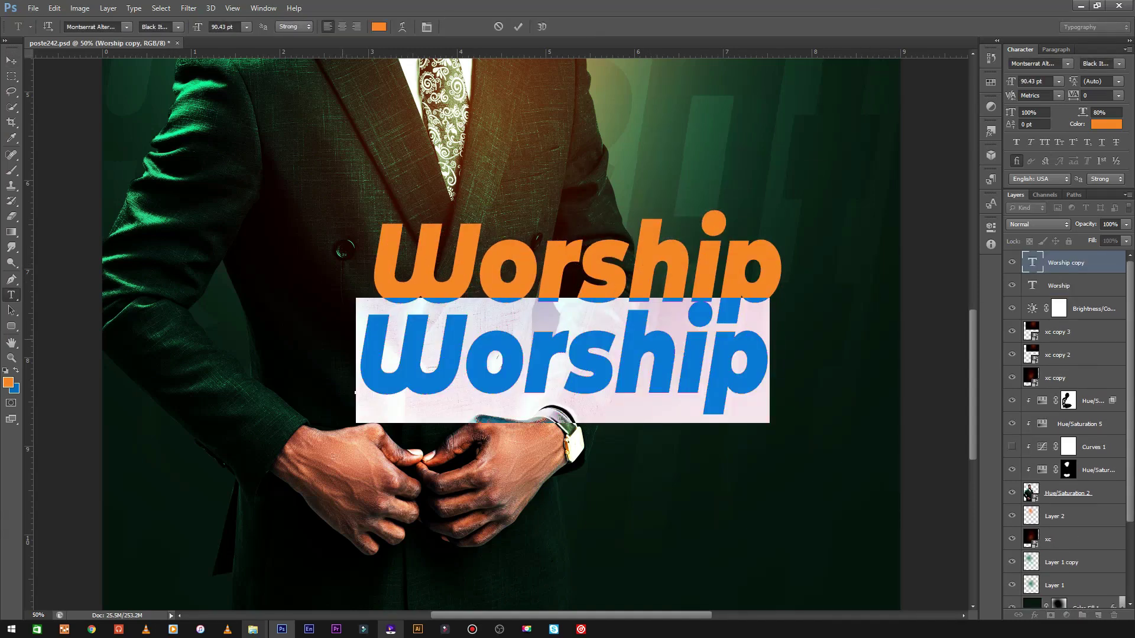
pyautogui.write('Night')
pyautogui.hotkey('ctrl', 'Return')
pyautogui.press('v')
pyautogui.moveTo(627, 310); pyautogui.dragTo(591, 310)
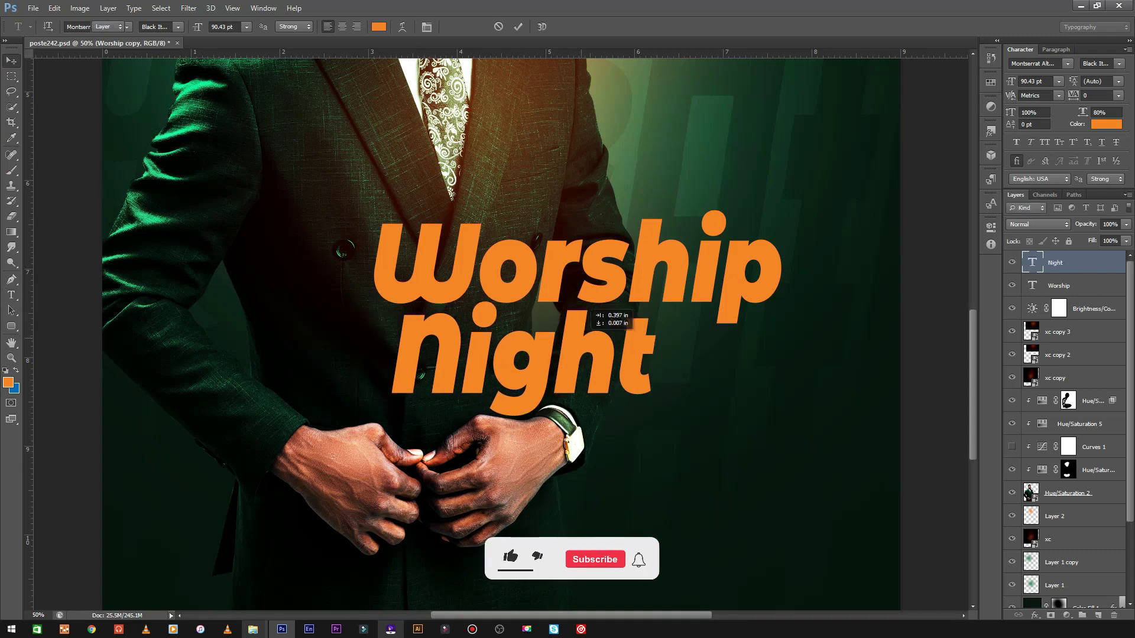
pyautogui.hotkey('ctrl', '-')
pyautogui.hotkey('ctrl', '-')
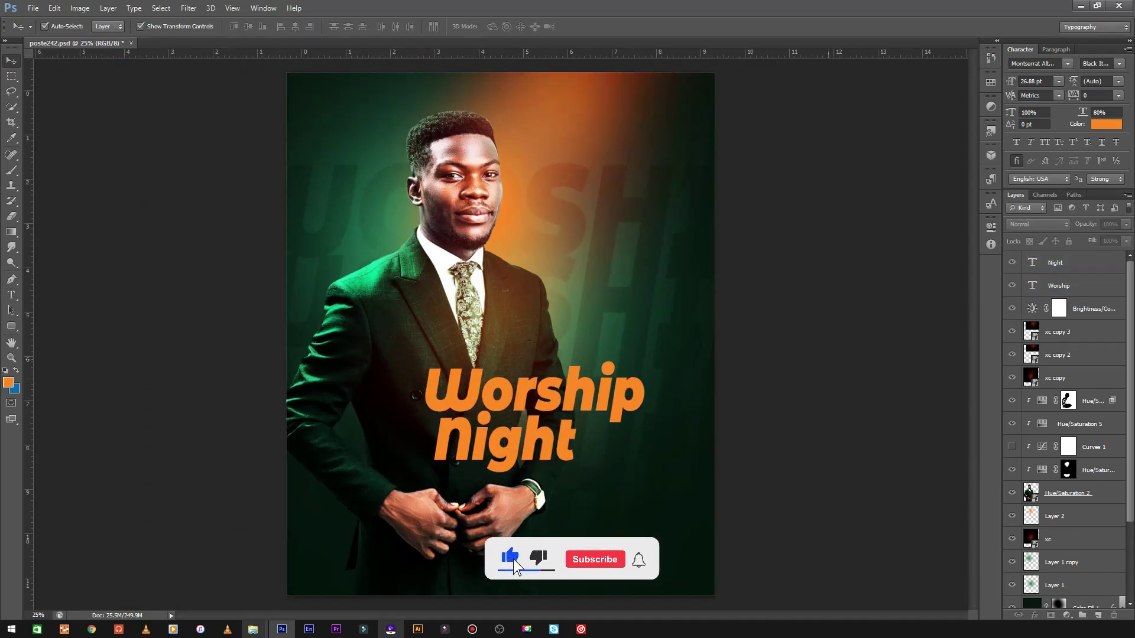
pyautogui.scroll(2, 494, 431)
pyautogui.click(494, 432)
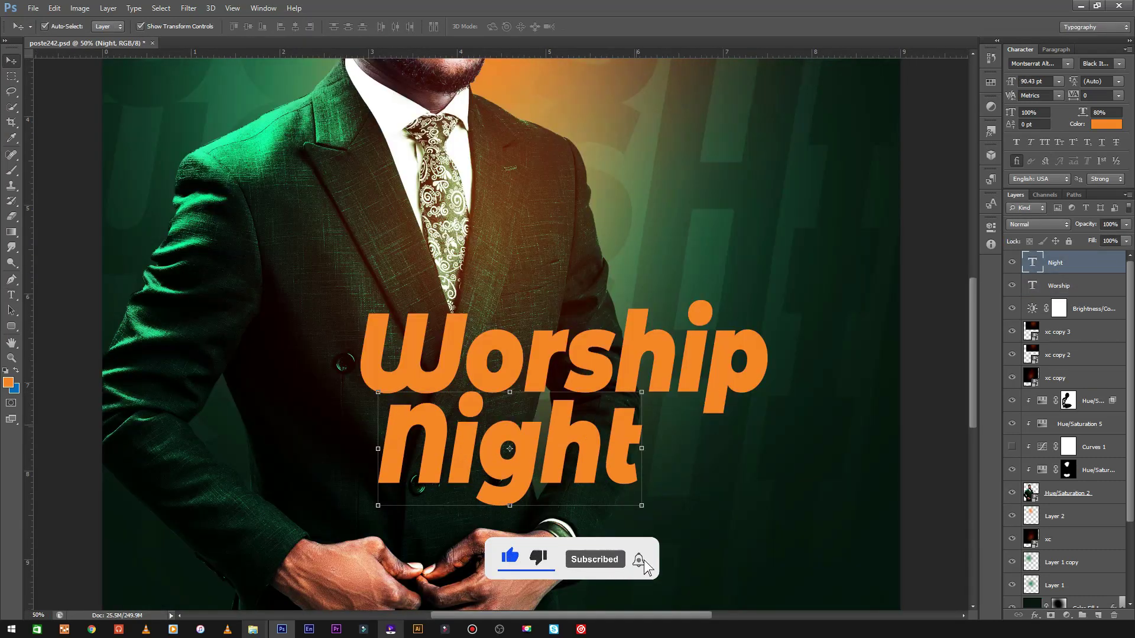
pyautogui.moveTo(585, 414); pyautogui.dragTo(584, 414)
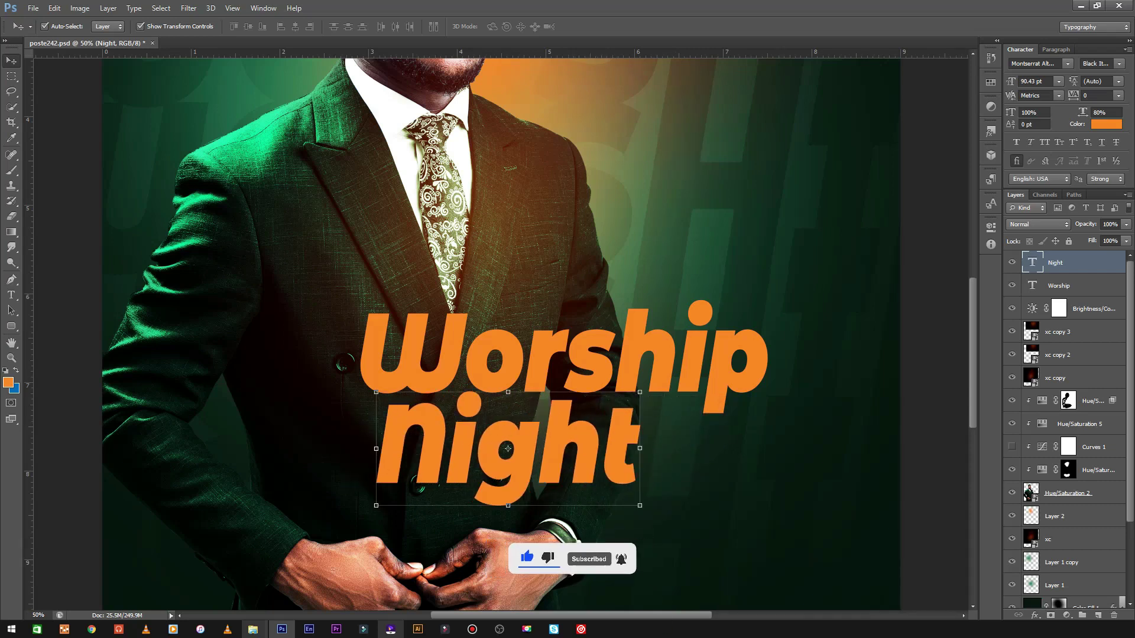
# Duplicate a title line above Worship and retype it as 'Praise'.
pyautogui.scroll(-2, 508, 449)
pyautogui.moveTo(592, 452)
pyautogui.mouseDown()
pyautogui.moveTo(609, 351)
pyautogui.moveTo(567, 212)
pyautogui.mouseUp()
pyautogui.doubleClick(436, 266)
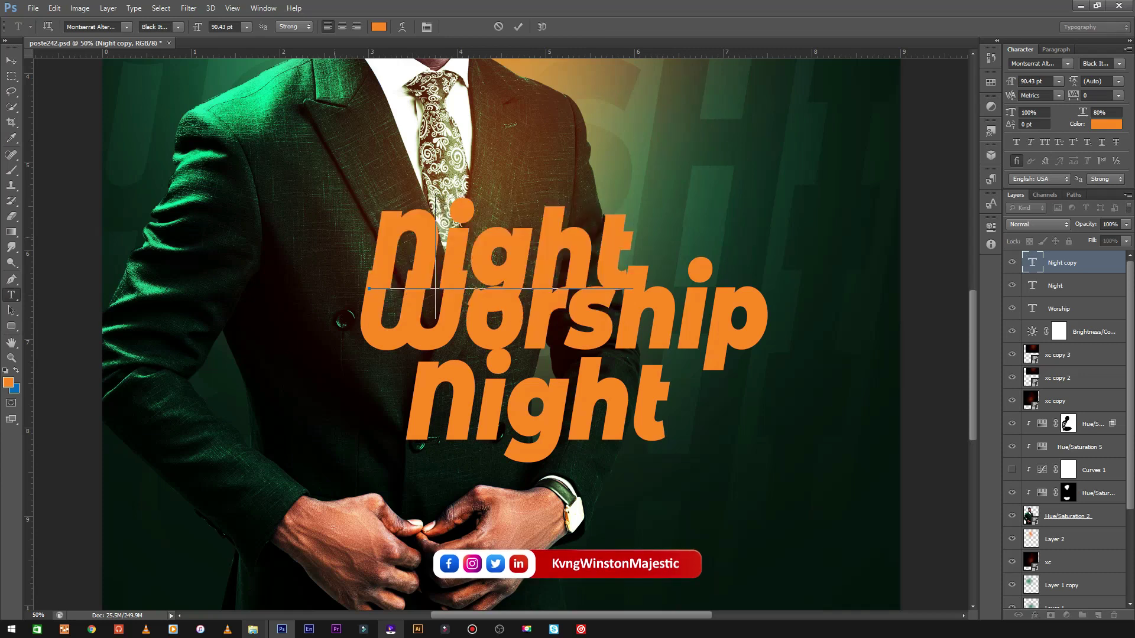
pyautogui.write('Praise')
pyautogui.hotkey('ctrl', 'Return')
# Make the Worship title all caps, hide the Praise layer and show the 22 layer.
pyautogui.press('v')
pyautogui.click(564, 314)
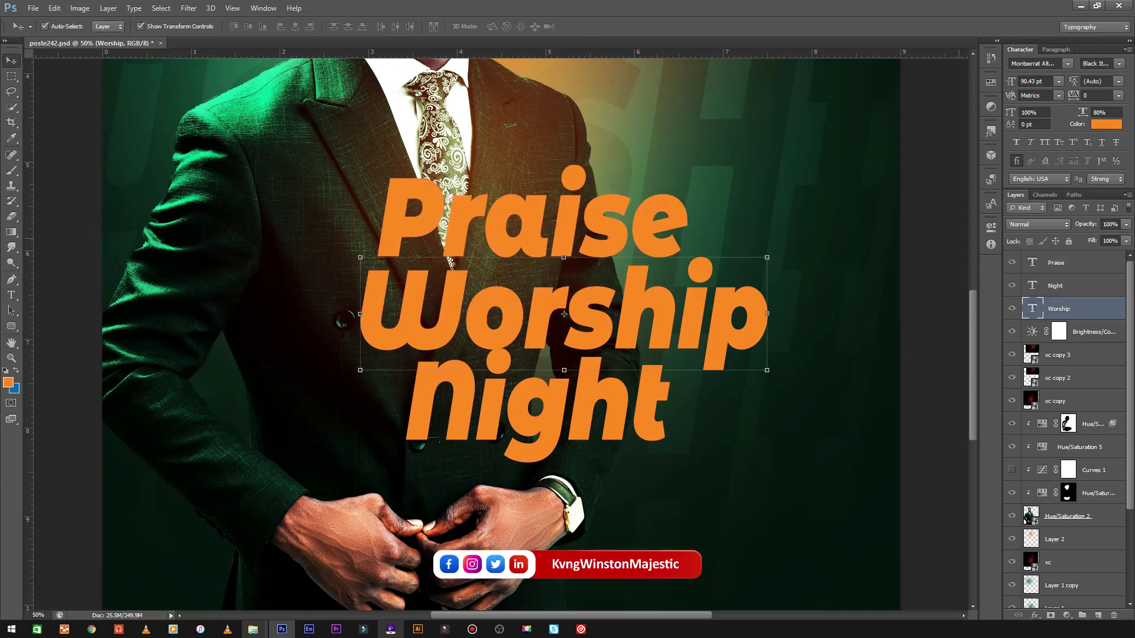
pyautogui.hotkey('ctrl', 'shift', 'k')
pyautogui.click(568, 402)
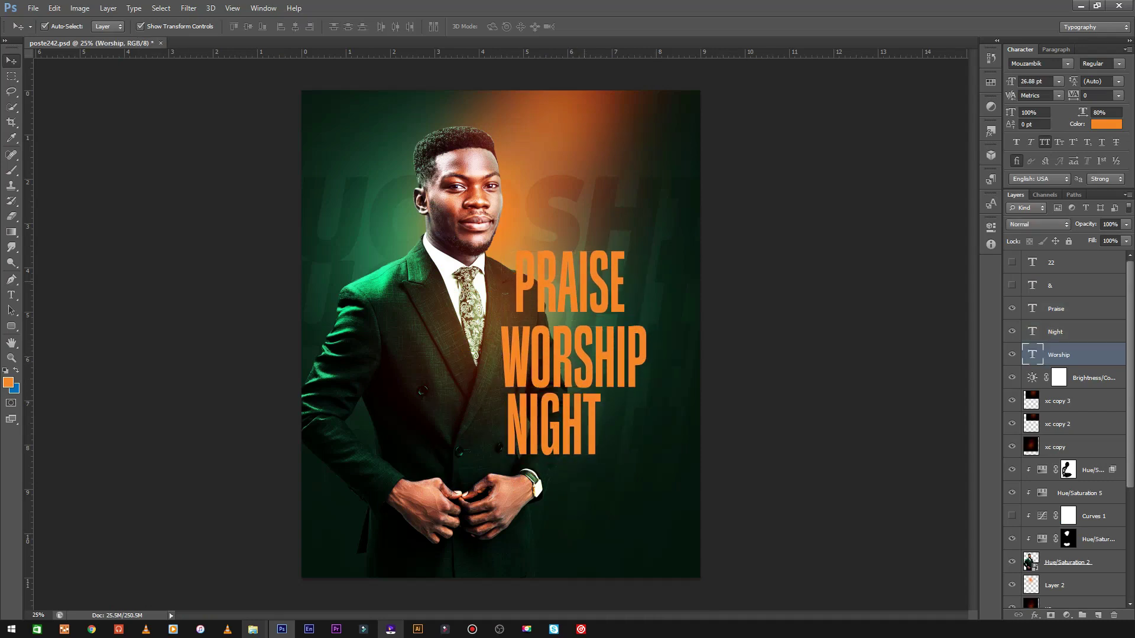
pyautogui.click(1012, 309)
pyautogui.click(1013, 262)
# Move the 22 text beside NIGHT and apply a new bold font to the title layers.
pyautogui.click(1058, 262)
pyautogui.hotkey('ctrl', 't')
pyautogui.moveTo(582, 426); pyautogui.dragTo(618, 418)
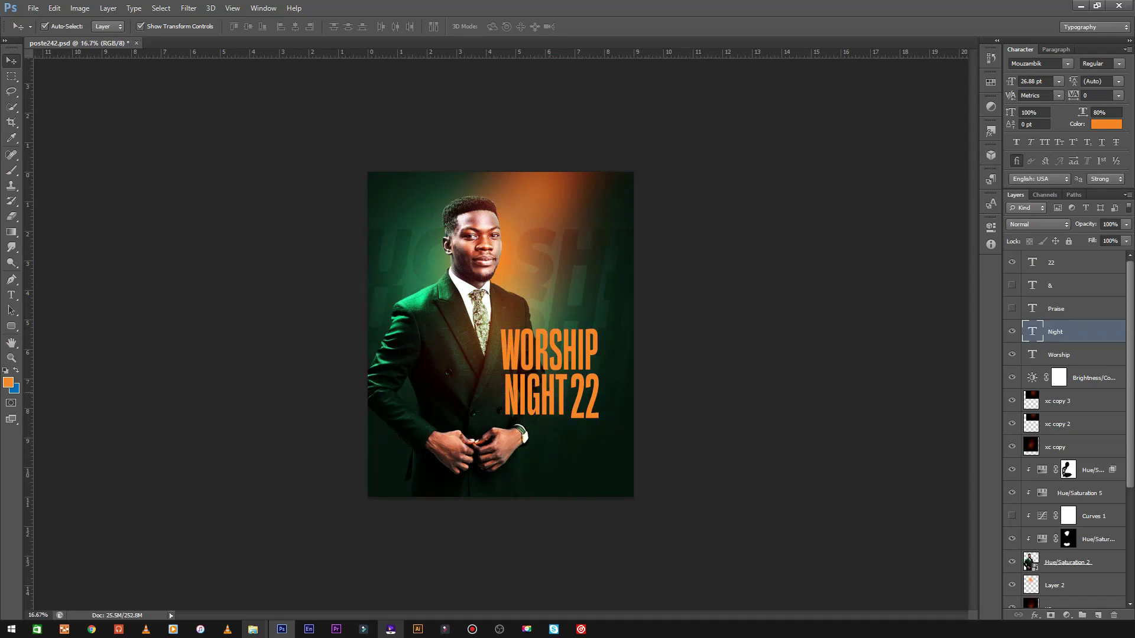
pyautogui.keyDown('ctrl'); pyautogui.click(1058, 262); pyautogui.keyUp('ctrl')
pyautogui.keyDown('ctrl'); pyautogui.click(1059, 354); pyautogui.keyUp('ctrl')
pyautogui.click(1067, 63)
pyautogui.click(1005, 96)
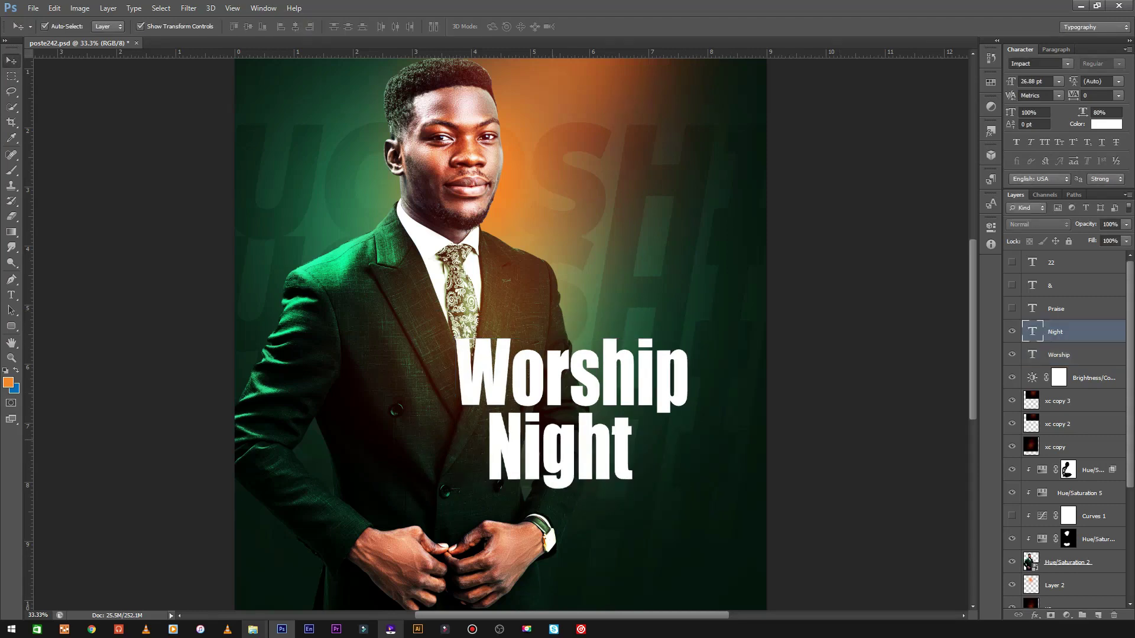
# Nudge Night slightly left and retype it as 'young'.
pyautogui.moveTo(591, 418); pyautogui.dragTo(574, 418)
pyautogui.press('t')
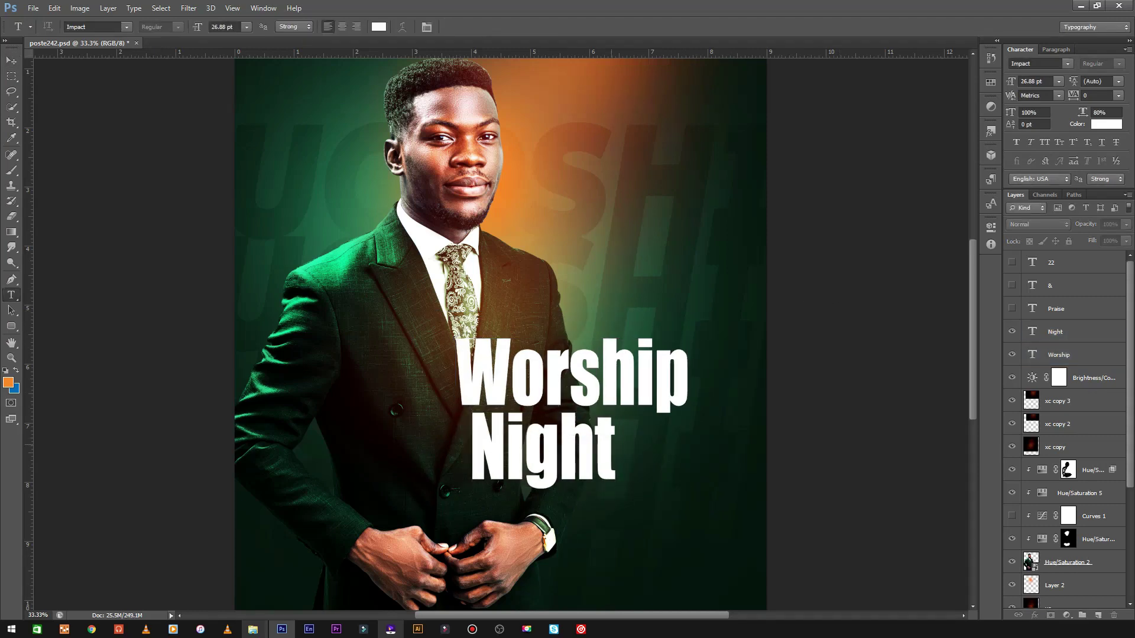
pyautogui.doubleClick(543, 450)
pyautogui.write('Y')
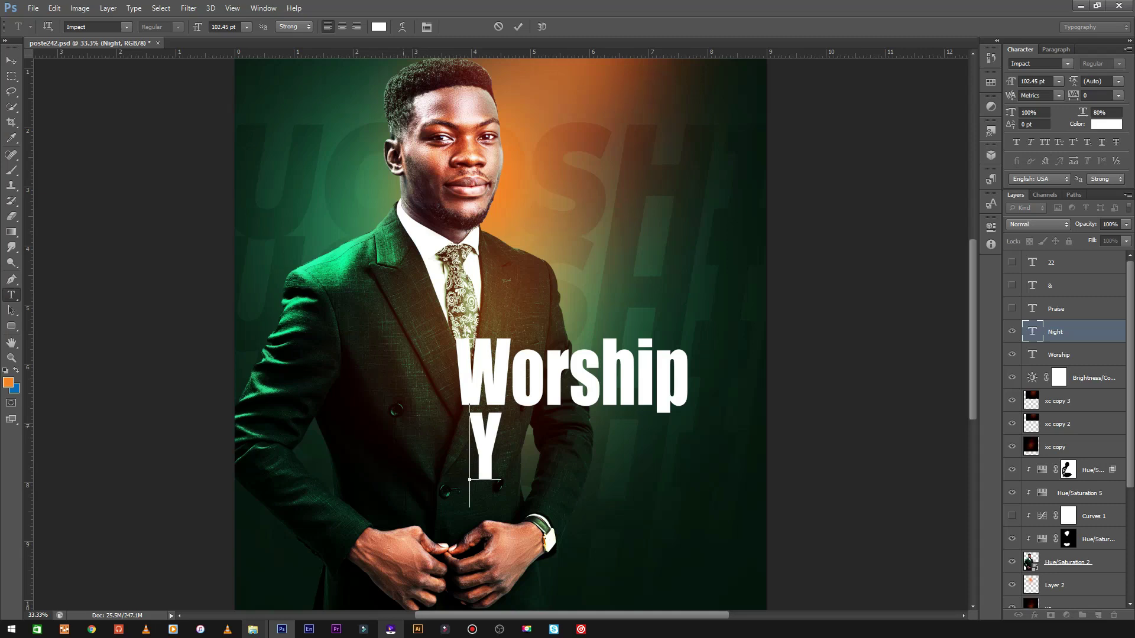
pyautogui.press('BackSpace')
pyautogui.write('young')
pyautogui.hotkey('ctrl', 'Return')
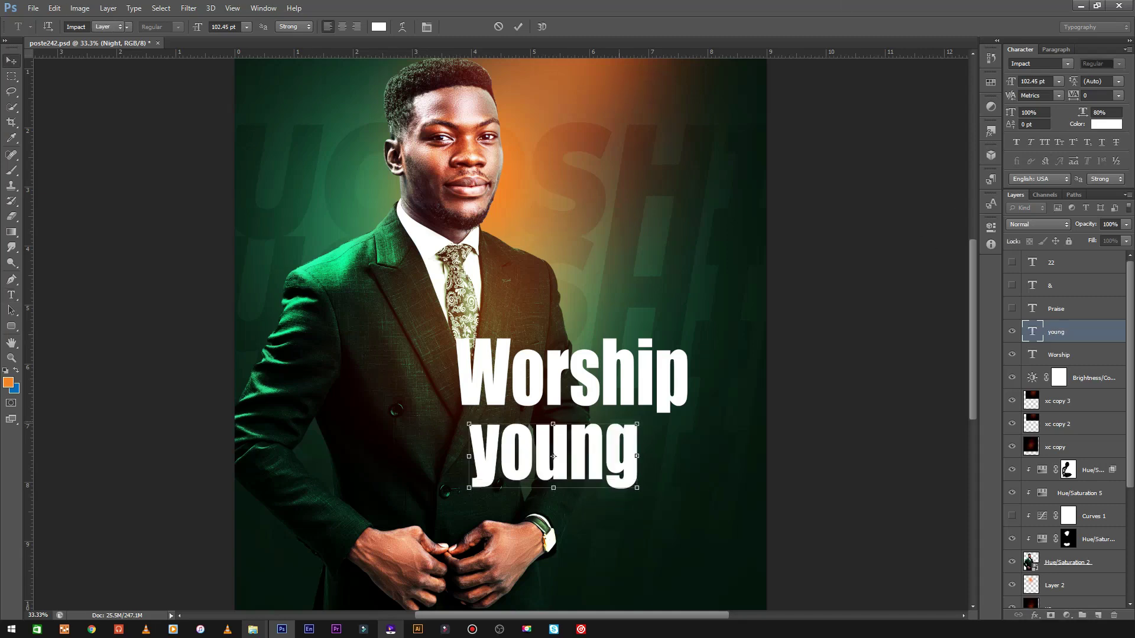
# Place young under Worship and move both title lines together over the suit.
pyautogui.moveTo(553, 456); pyautogui.dragTo(564, 440)
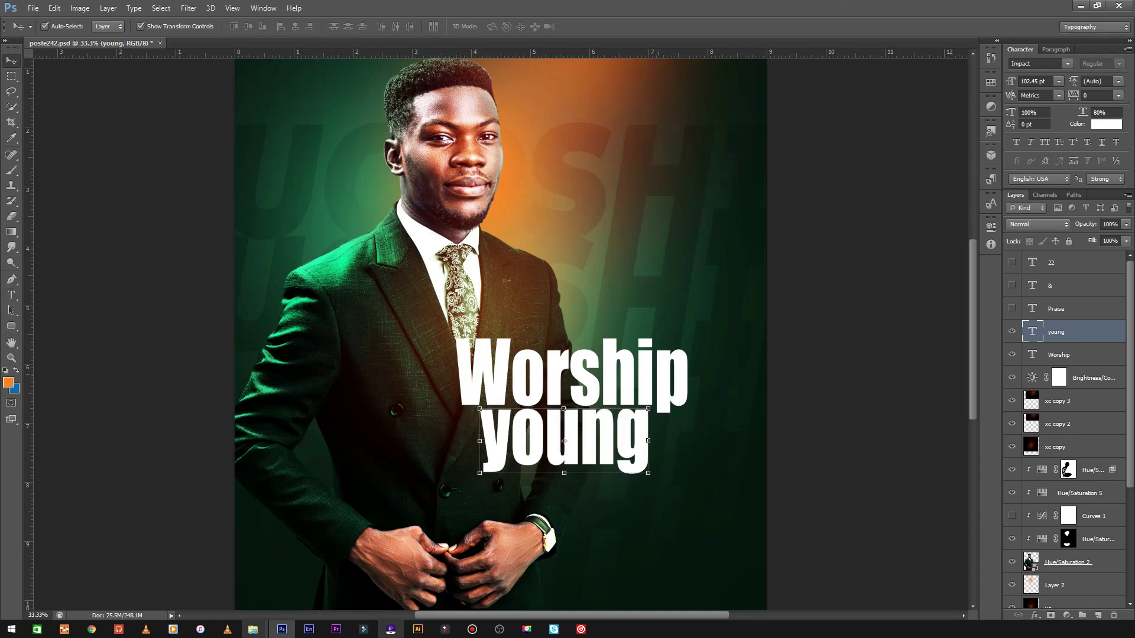
pyautogui.keyDown('shift'); pyautogui.click(624, 350); pyautogui.keyUp('shift')
pyautogui.moveTo(624, 350)
pyautogui.mouseDown()
pyautogui.moveTo(630, 316)
pyautogui.moveTo(621, 363)
pyautogui.mouseUp()
pyautogui.hotkey('ctrl', '-')
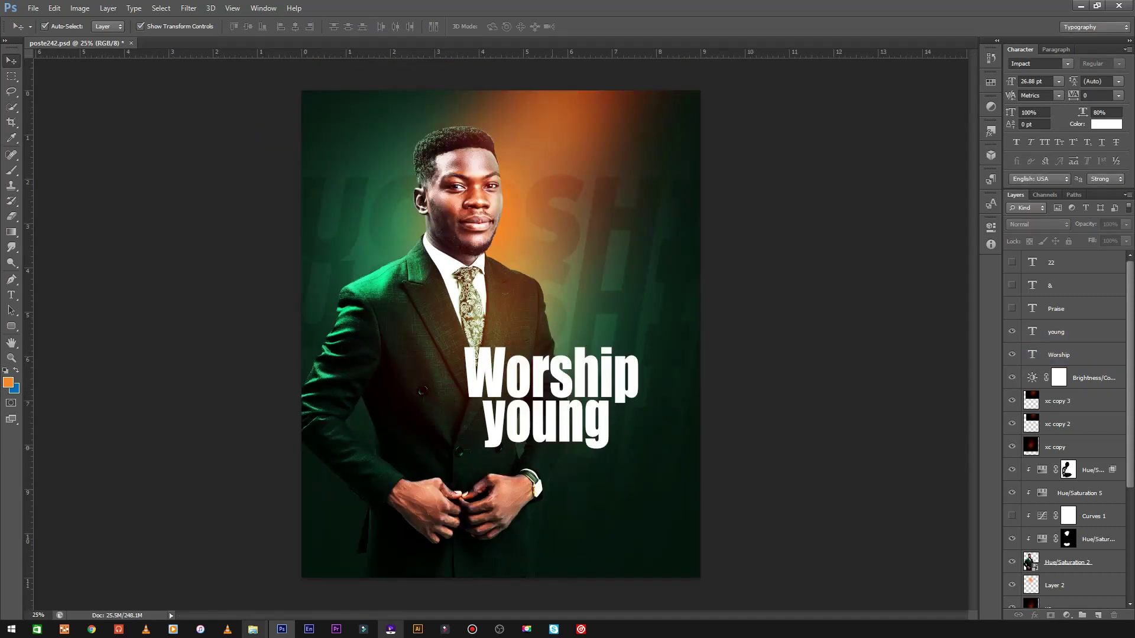
# Convert the young and Worship text layers into one smart object and zoom out to the full poster.
pyautogui.click(1064, 332)
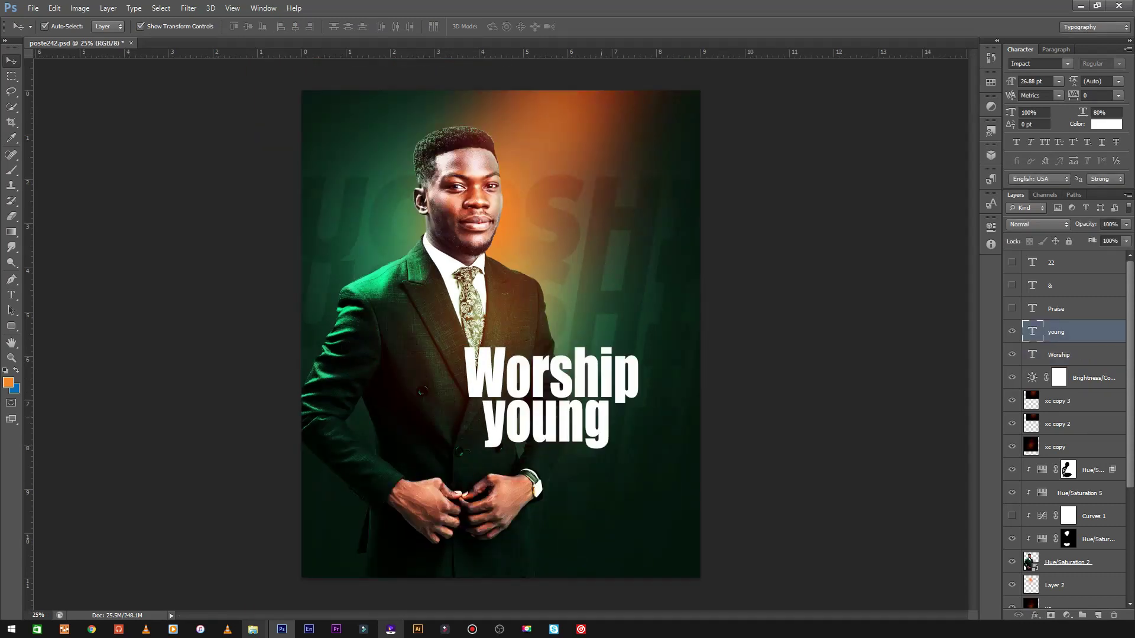
pyautogui.hotkey('ctrl', '+')
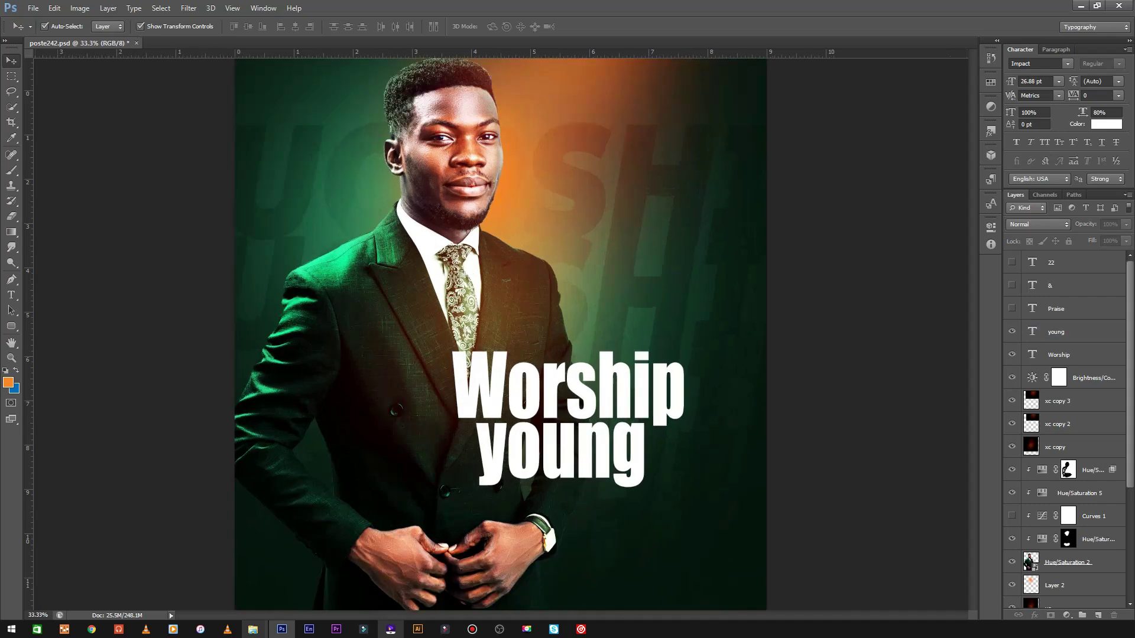
pyautogui.click(567, 388)
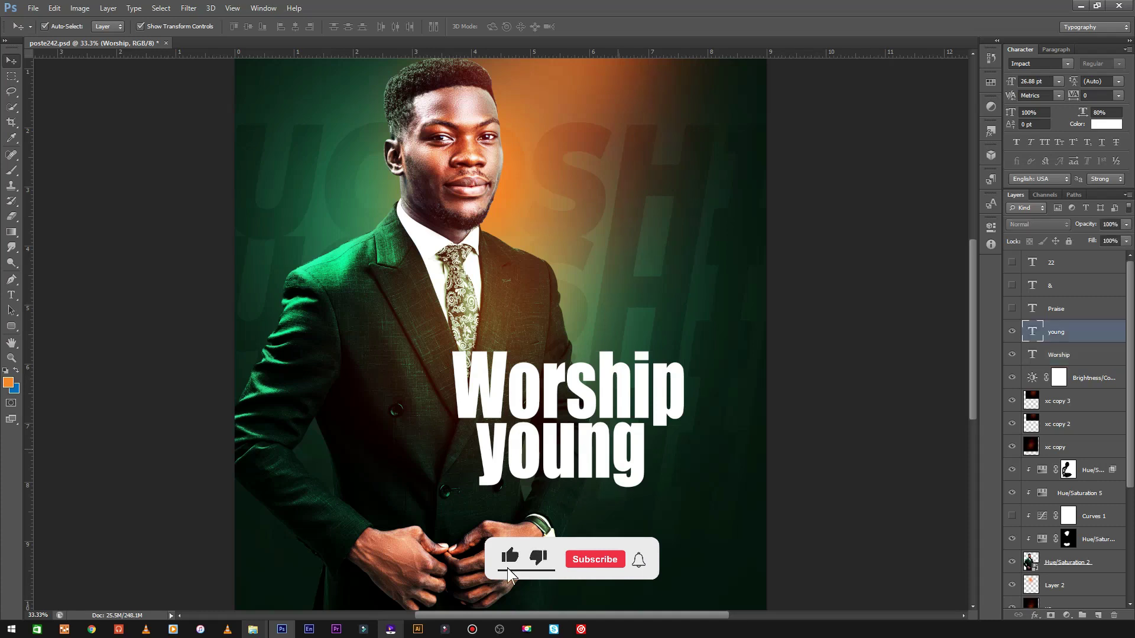
pyautogui.hotkey('shift', 'alt', ']')
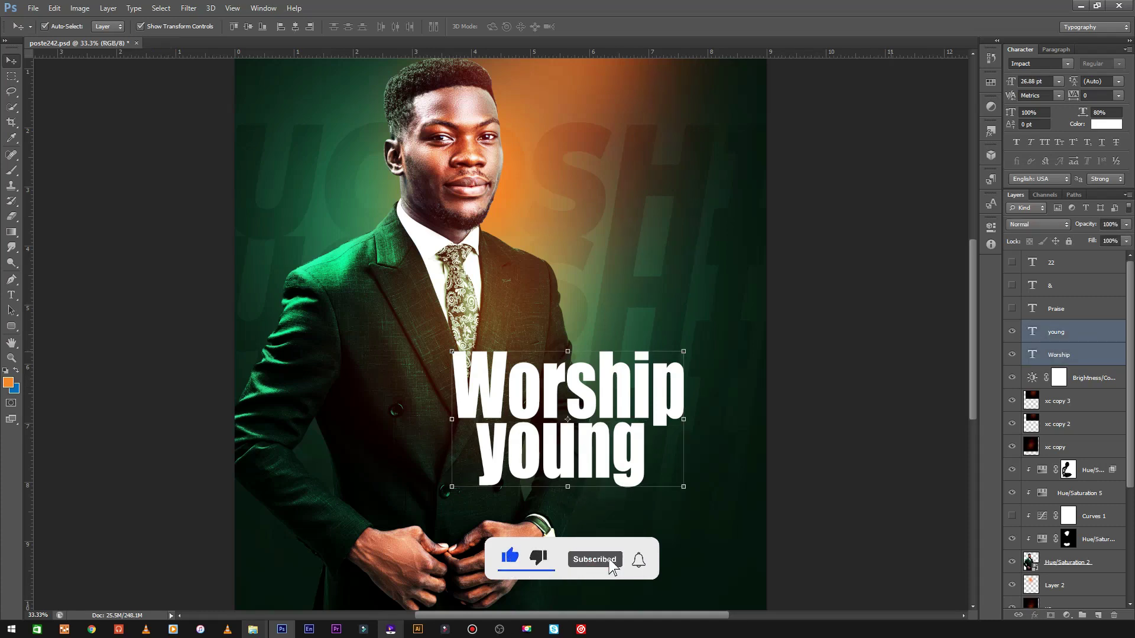
pyautogui.rightClick(1081, 343)
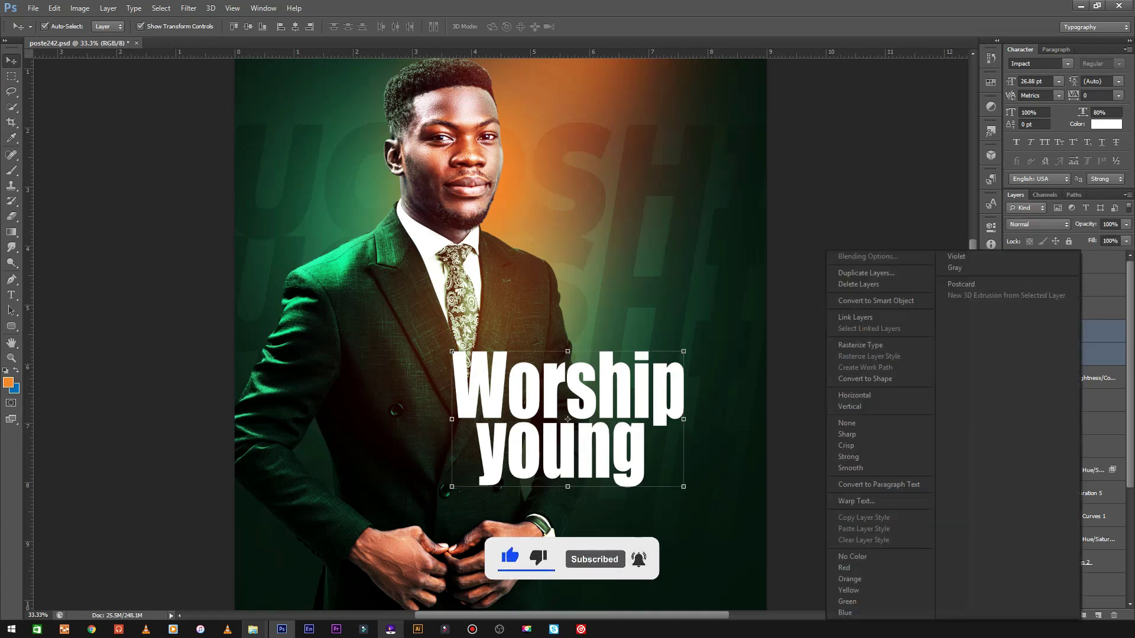
pyautogui.press('Escape')
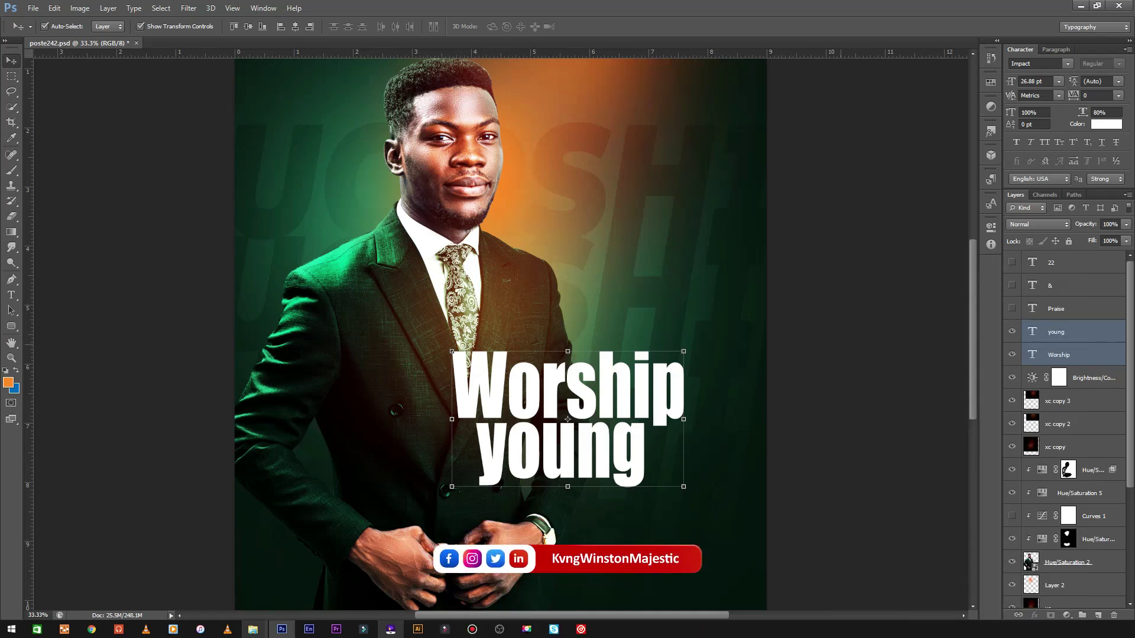
pyautogui.hotkey('ctrl', '-')
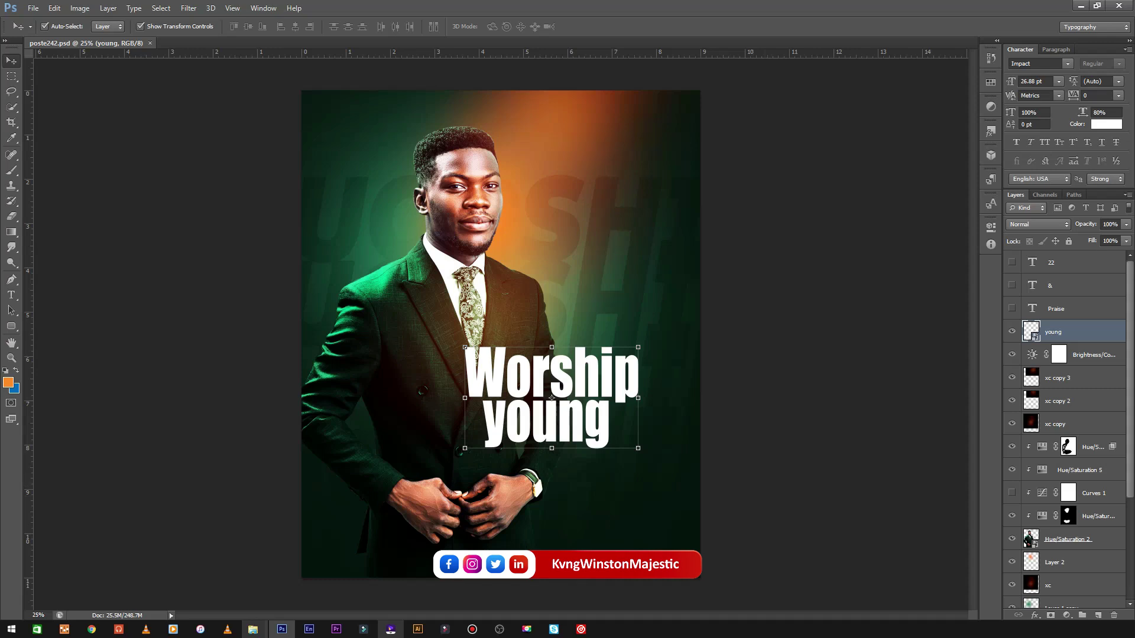
pyautogui.click(1035, 616)
# Add a Gradient Overlay to the title using a dark red-to-orange preset gradient.
pyautogui.click(1069, 568)
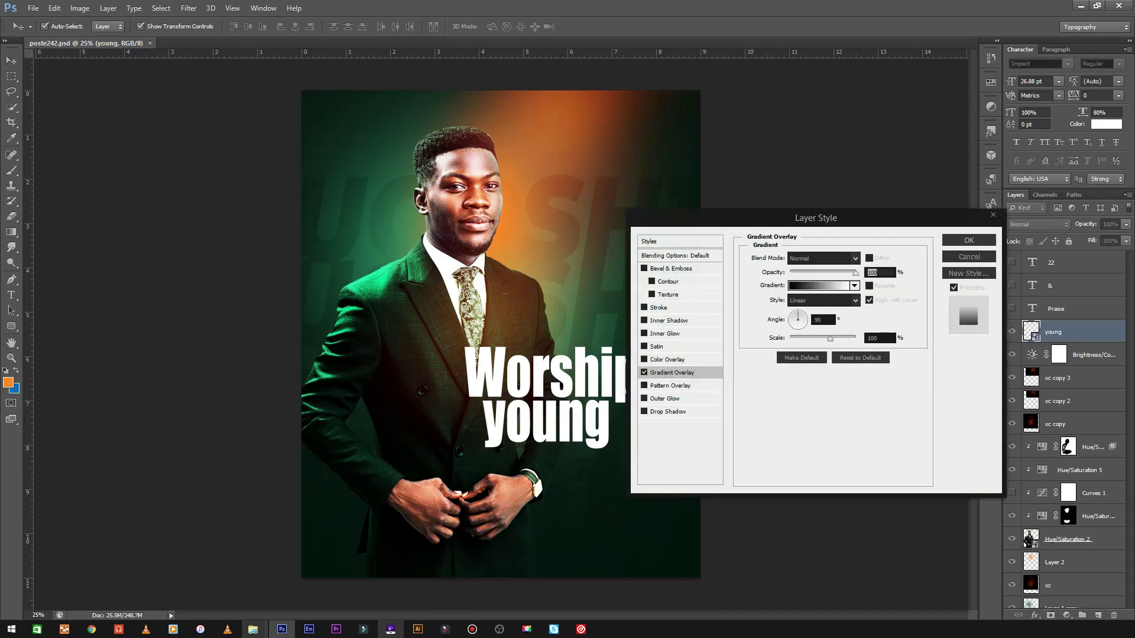
pyautogui.click(822, 285)
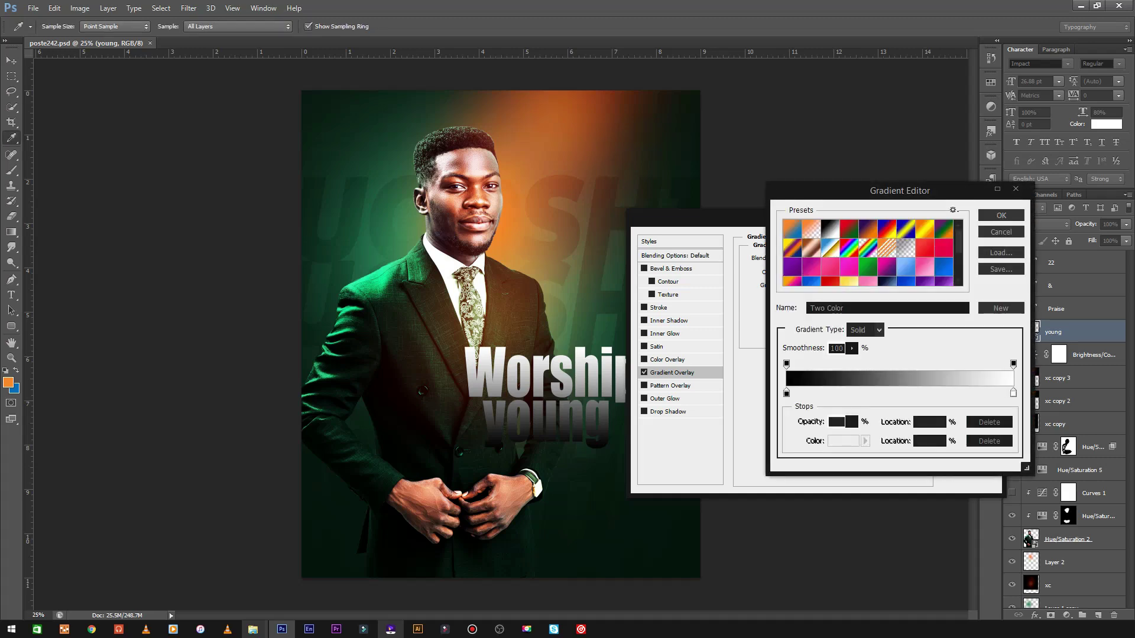
pyautogui.scroll(-3, 869, 254)
pyautogui.scroll(-3, 869, 255)
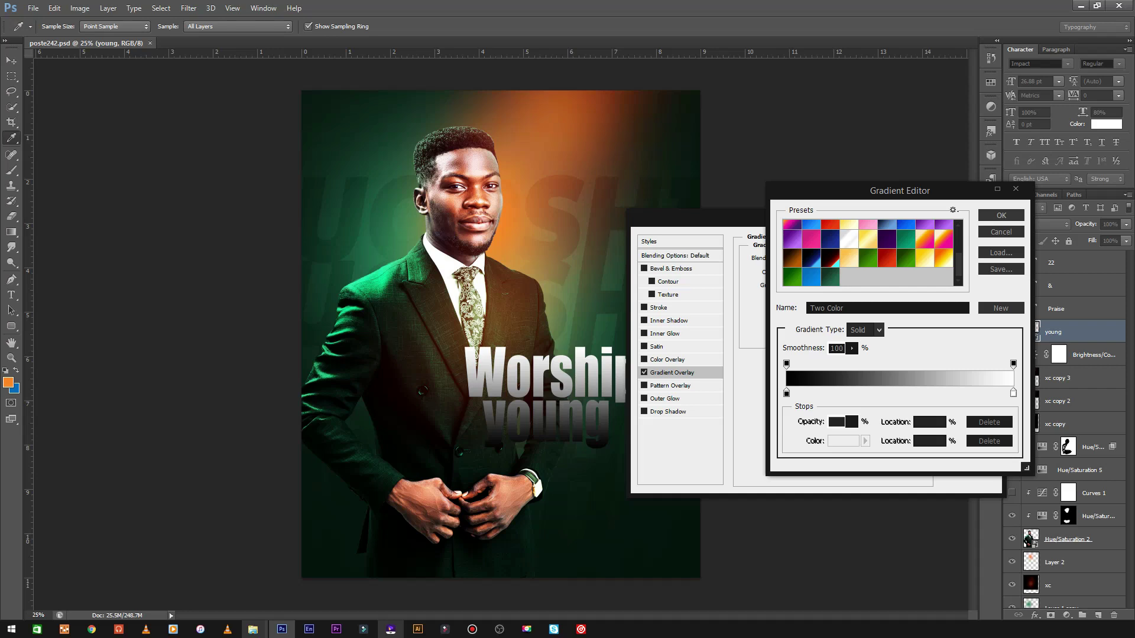
pyautogui.click(886, 258)
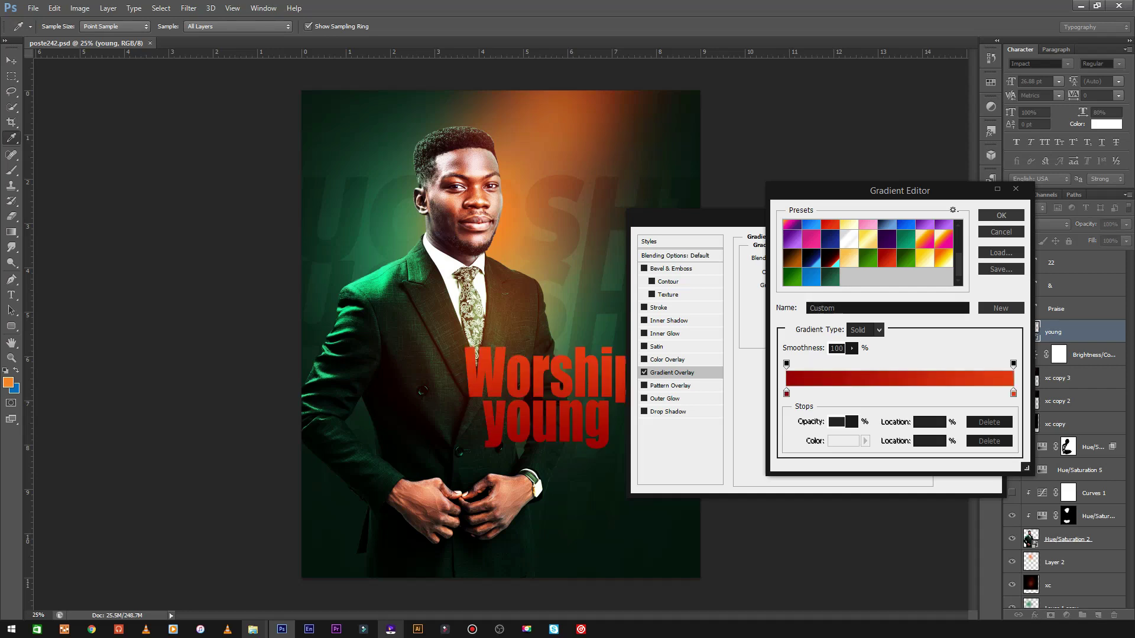
pyautogui.click(787, 393)
pyautogui.click(843, 441)
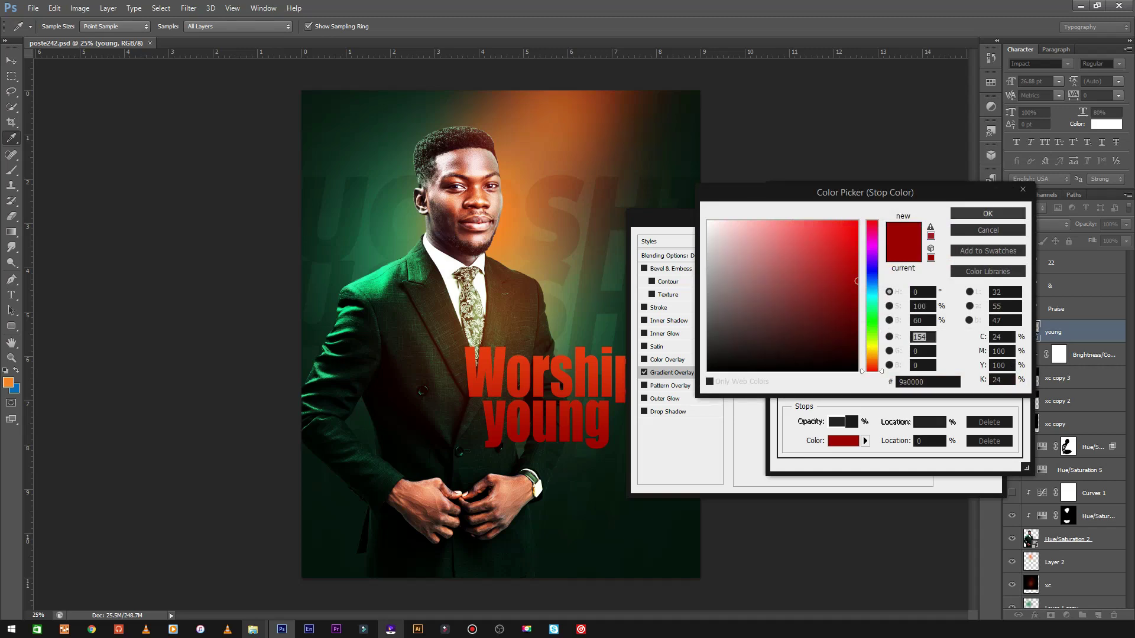
pyautogui.press('Return')
# Recolour the middle stop light orange, delete the dark red stop and start the gradient orange-red.
pyautogui.moveTo(1014, 393); pyautogui.dragTo(913, 393)
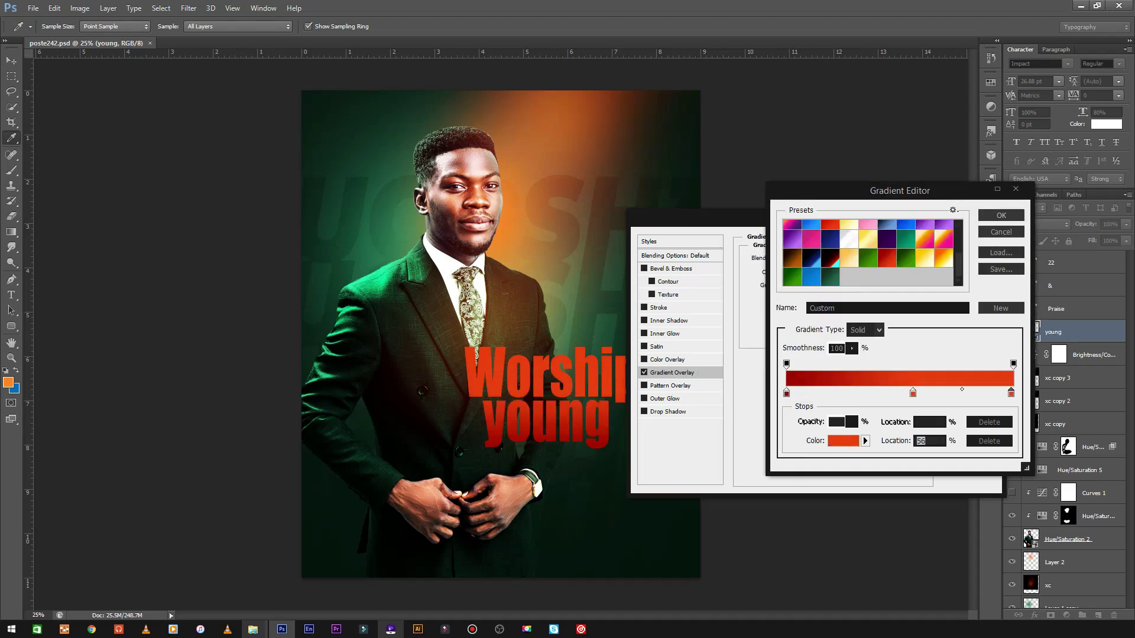
pyautogui.click(843, 440)
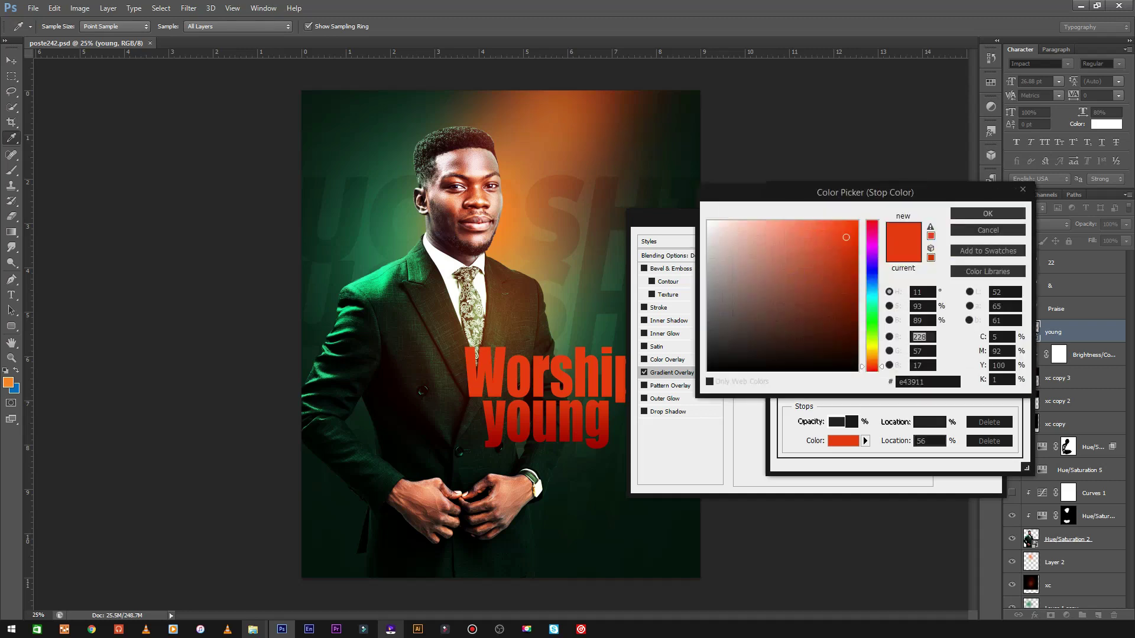
pyautogui.click(873, 356)
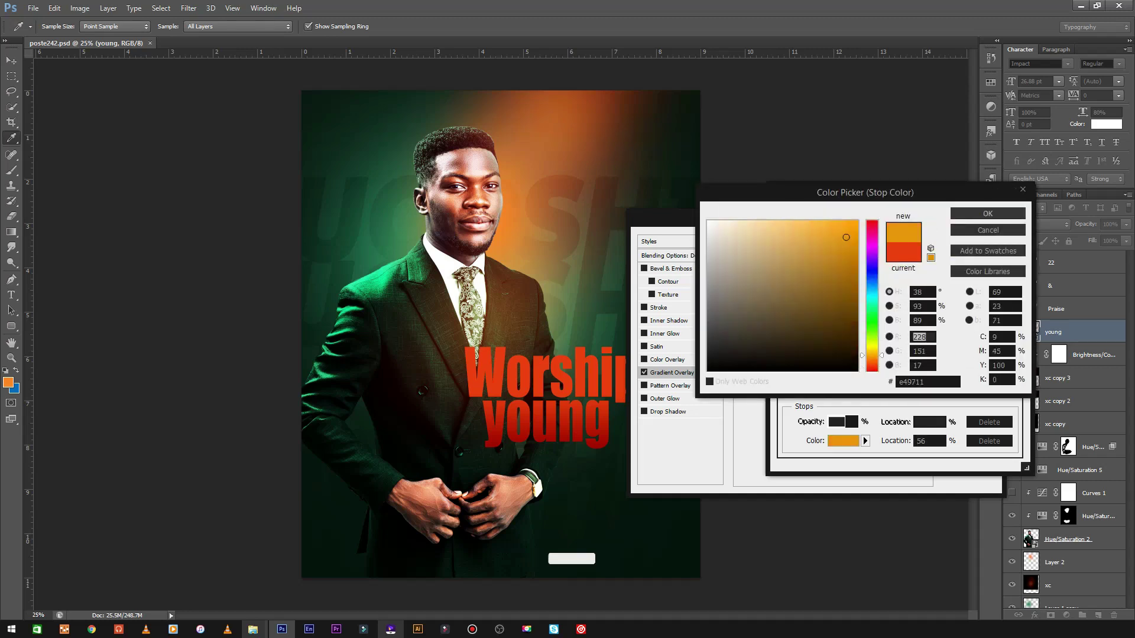
pyautogui.click(791, 222)
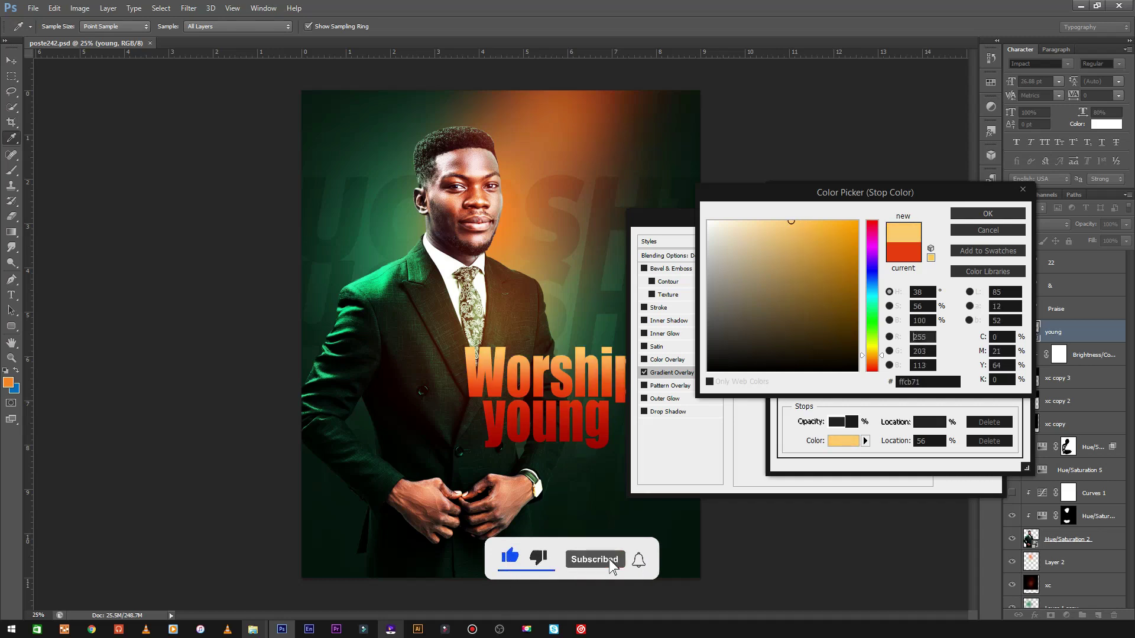
pyautogui.press('Return')
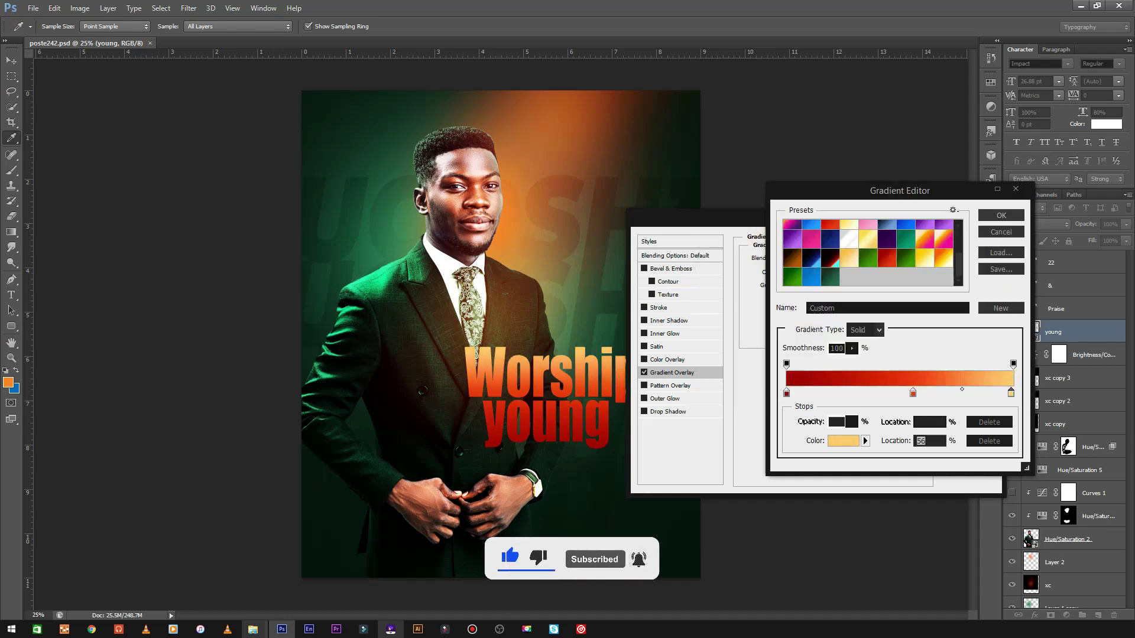
pyautogui.click(787, 393)
pyautogui.click(989, 441)
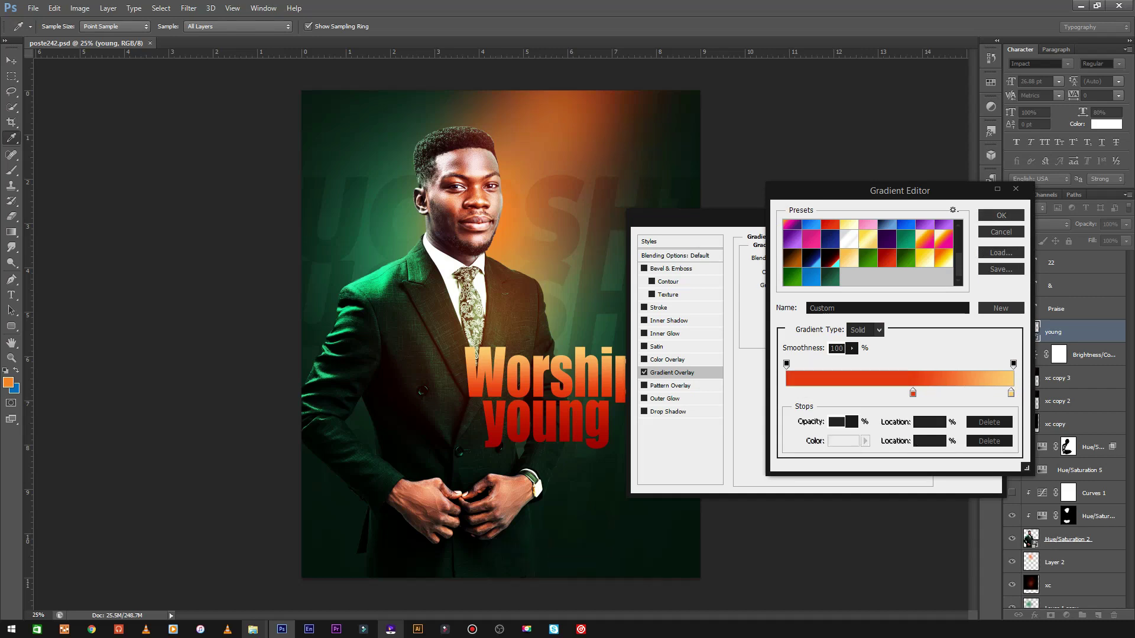
pyautogui.moveTo(913, 393); pyautogui.dragTo(786, 394)
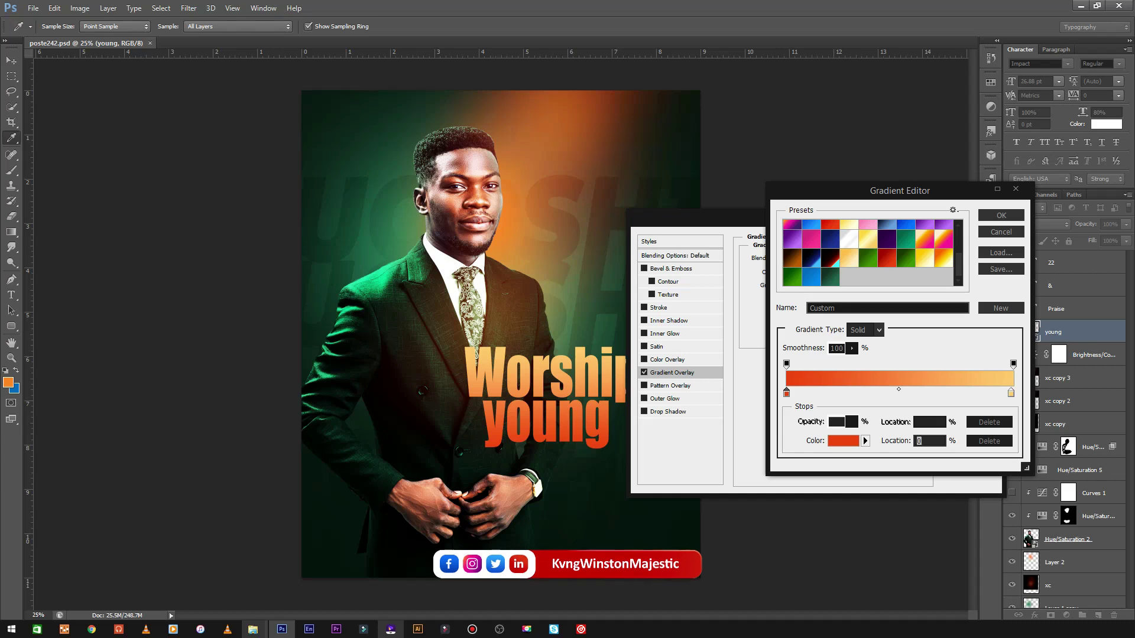
pyautogui.click(1000, 215)
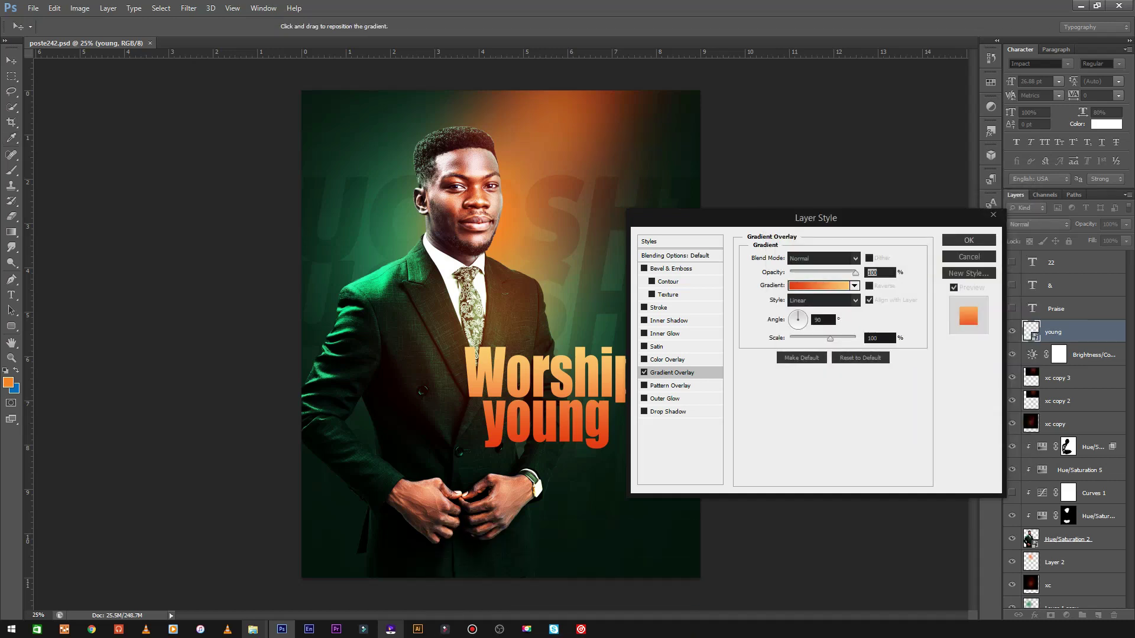
# Set the gradient overlay scale to 150 and adjust its angle.
pyautogui.press('Tab')
pyautogui.press('Tab')
pyautogui.hotkey('shift', 'Up')
pyautogui.hotkey('shift', 'Up')
pyautogui.hotkey('shift', 'Up')
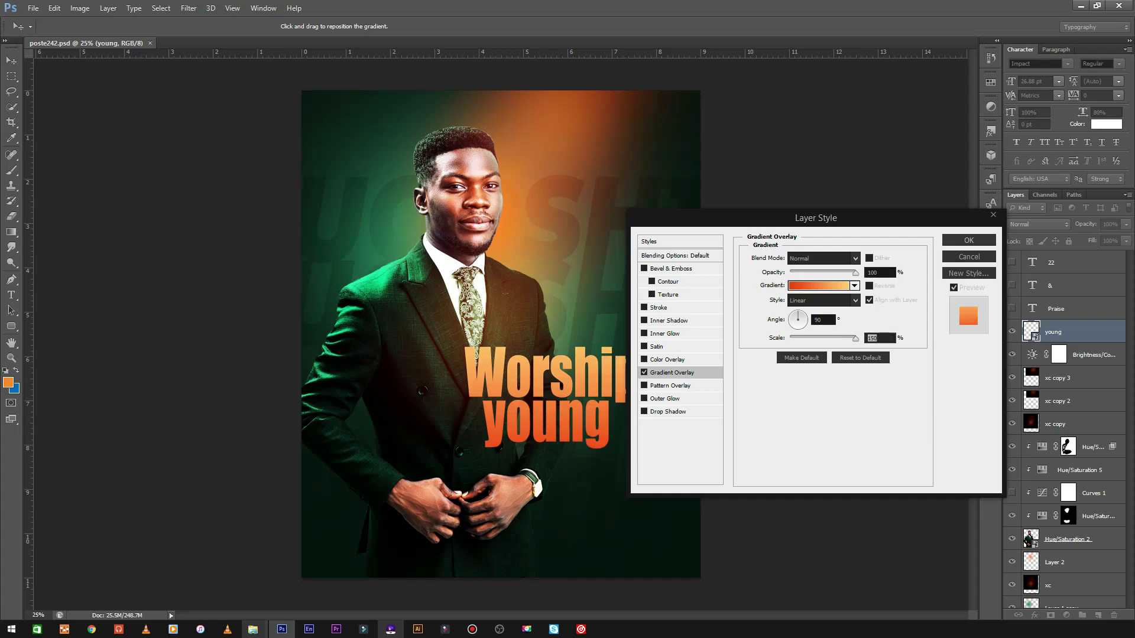
pyautogui.hotkey('shift', 'Tab')
pyautogui.hotkey('shift', 'Down')
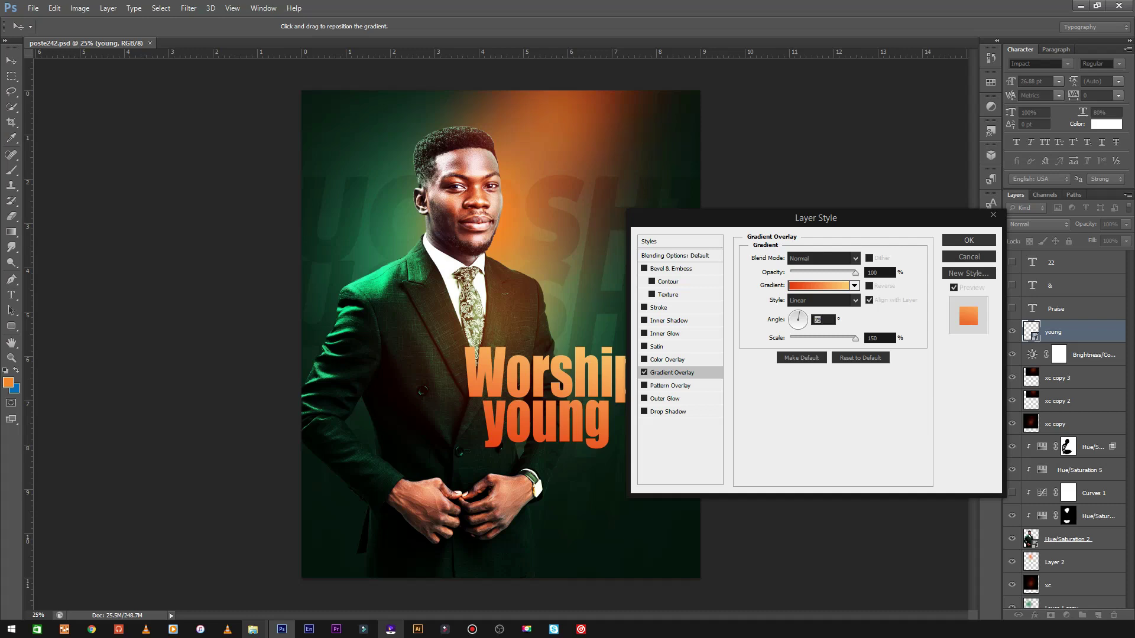
# Move the light orange stop to 55% and lighten it to a pale cream.
pyautogui.click(819, 285)
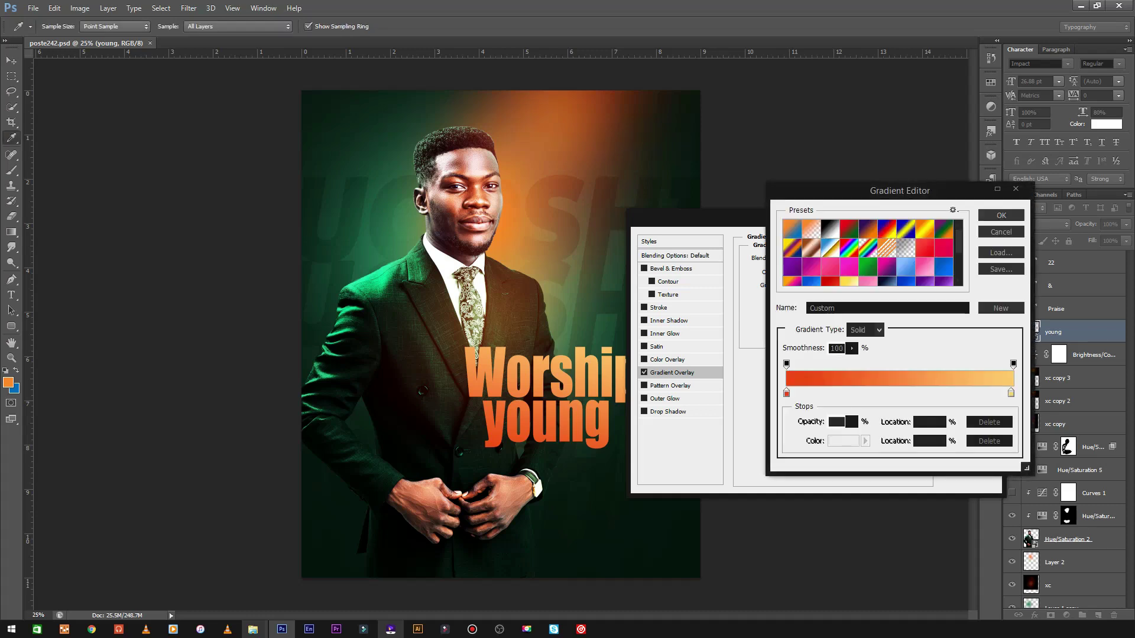
pyautogui.moveTo(1011, 393); pyautogui.dragTo(941, 393)
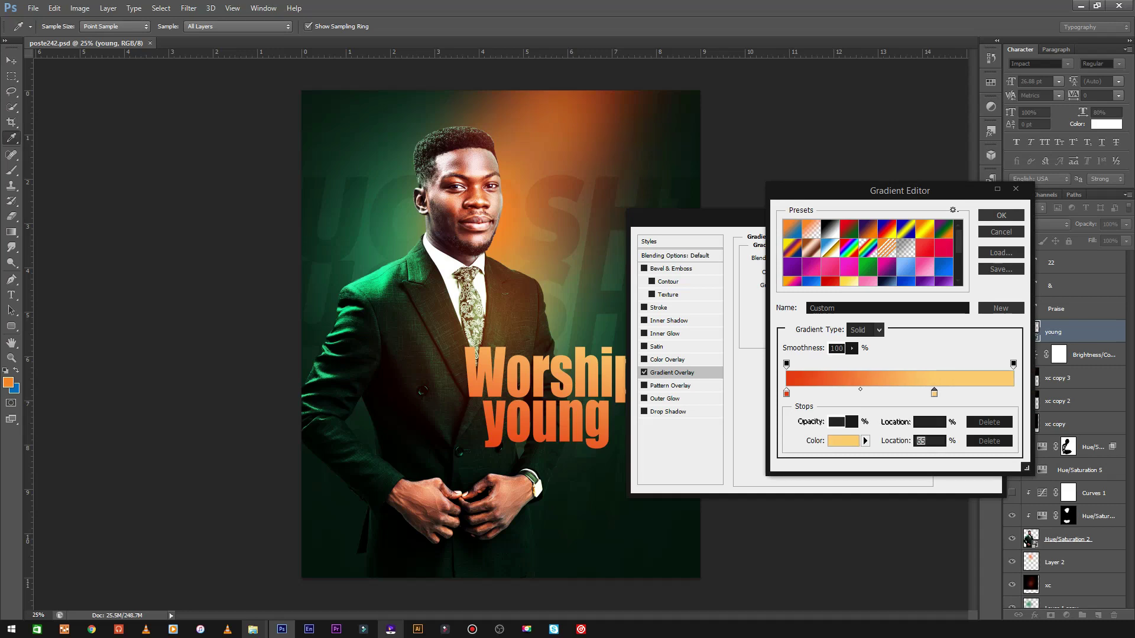
pyautogui.press('BackSpace')
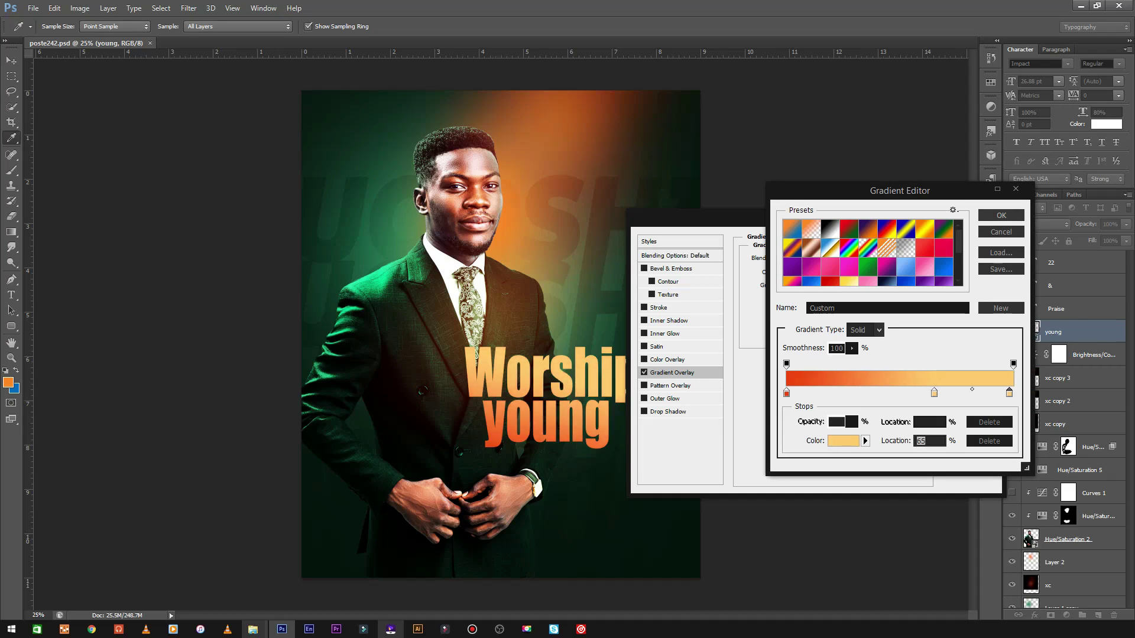
pyautogui.click(843, 441)
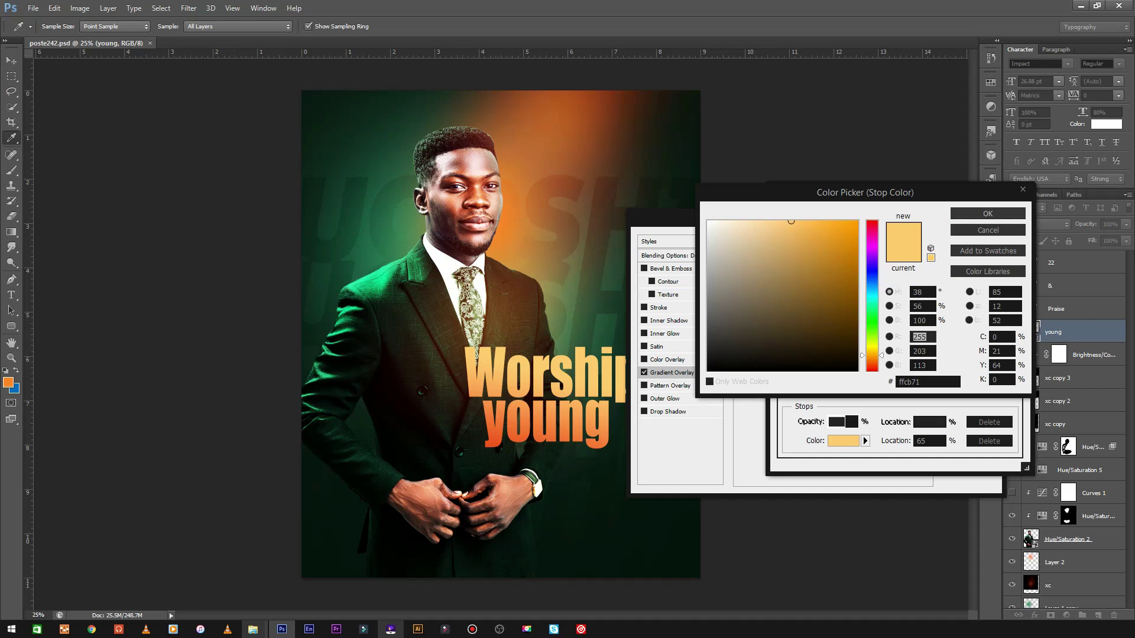
pyautogui.moveTo(791, 221); pyautogui.dragTo(765, 221)
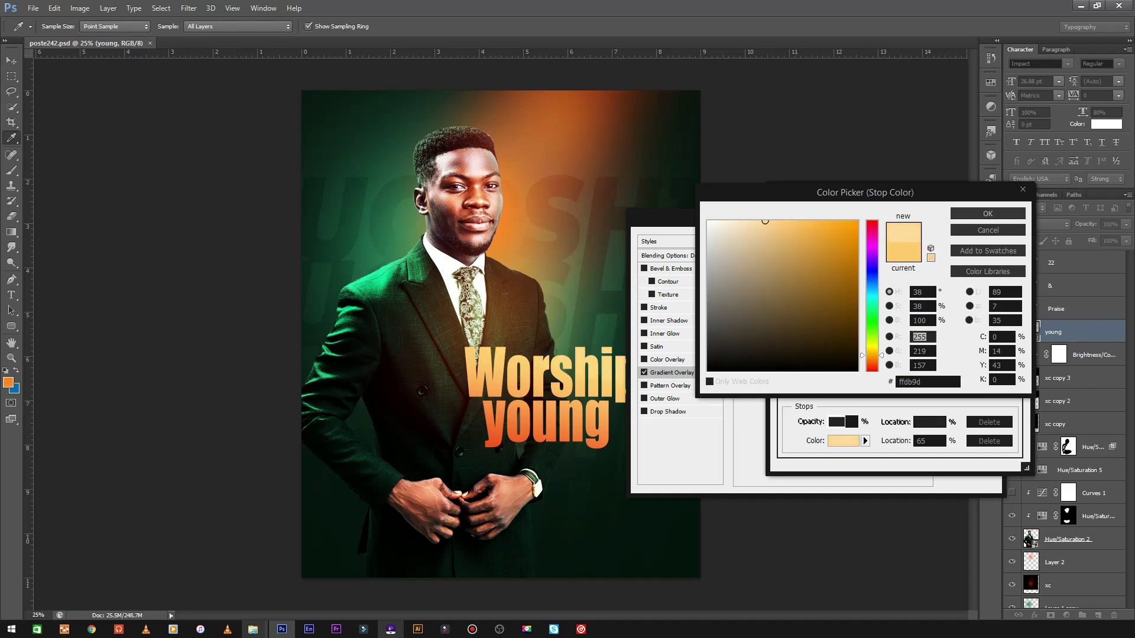
pyautogui.moveTo(759, 224); pyautogui.dragTo(743, 221)
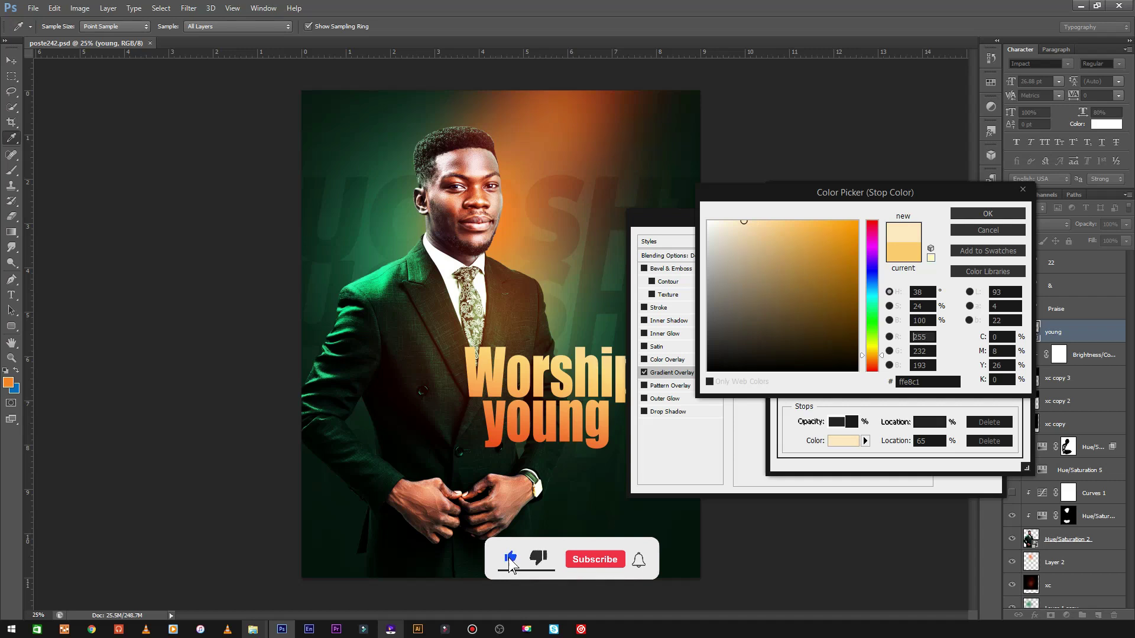
pyautogui.moveTo(744, 221); pyautogui.dragTo(724, 221)
pyautogui.press('Return')
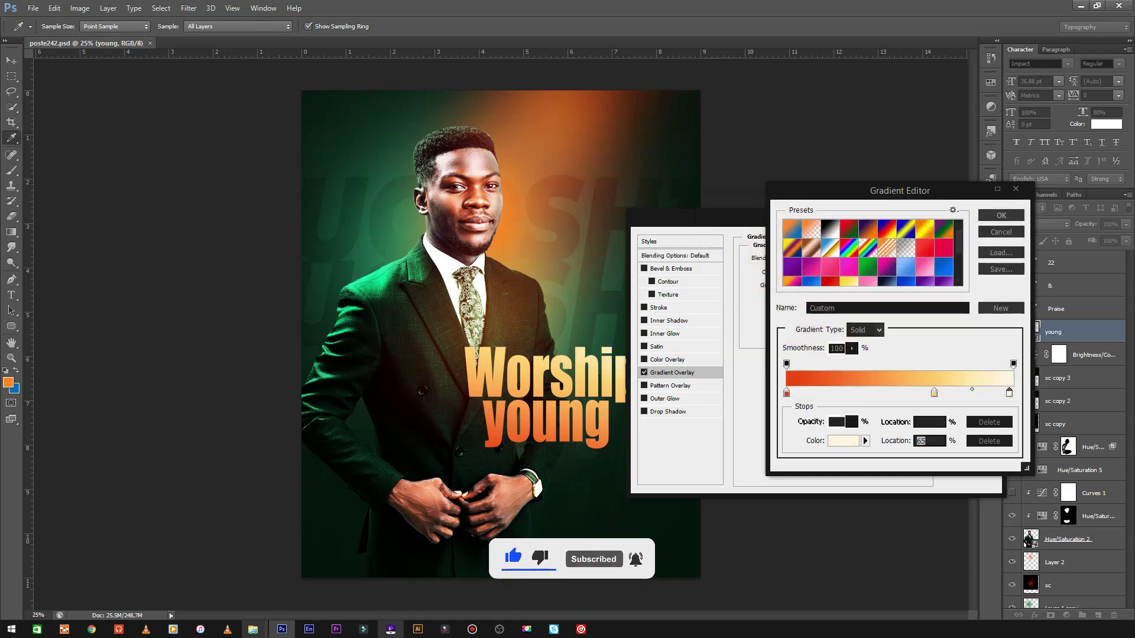
pyautogui.write('55')
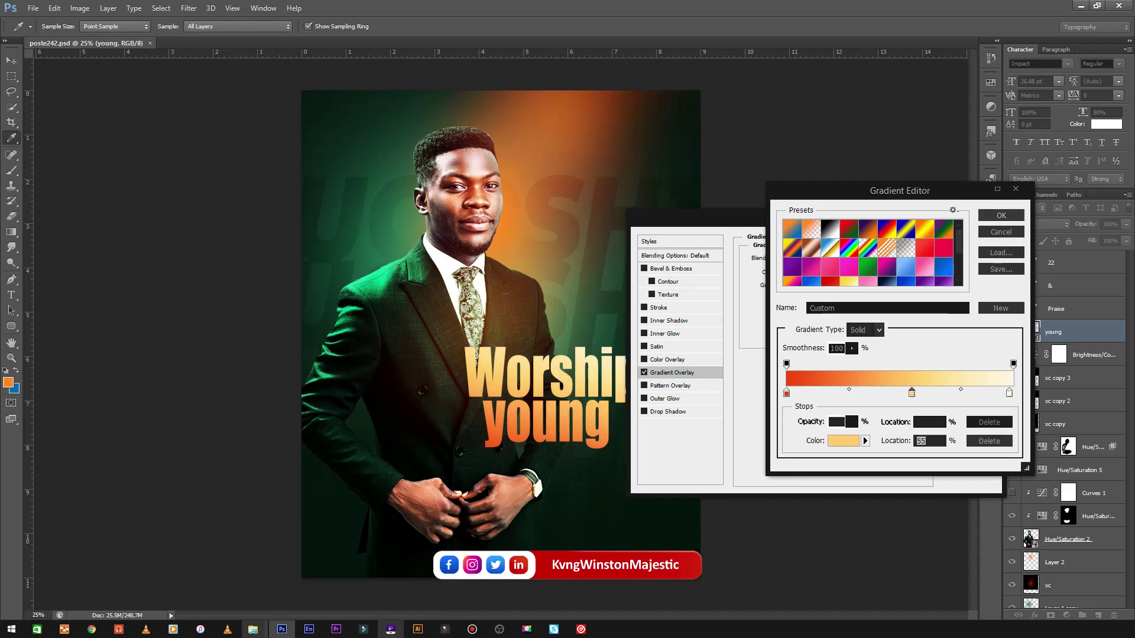
# Place the red stop at 7% as a saturated red-orange, accept the gradient, and enable Satin.
pyautogui.moveTo(786, 393); pyautogui.dragTo(802, 393)
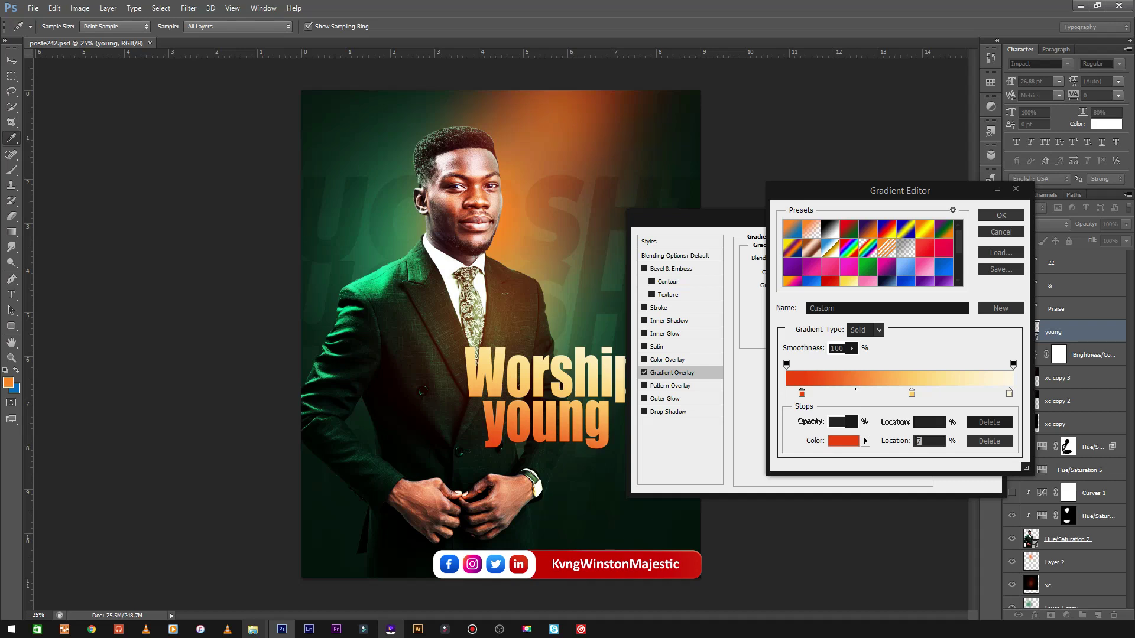
pyautogui.doubleClick(801, 393)
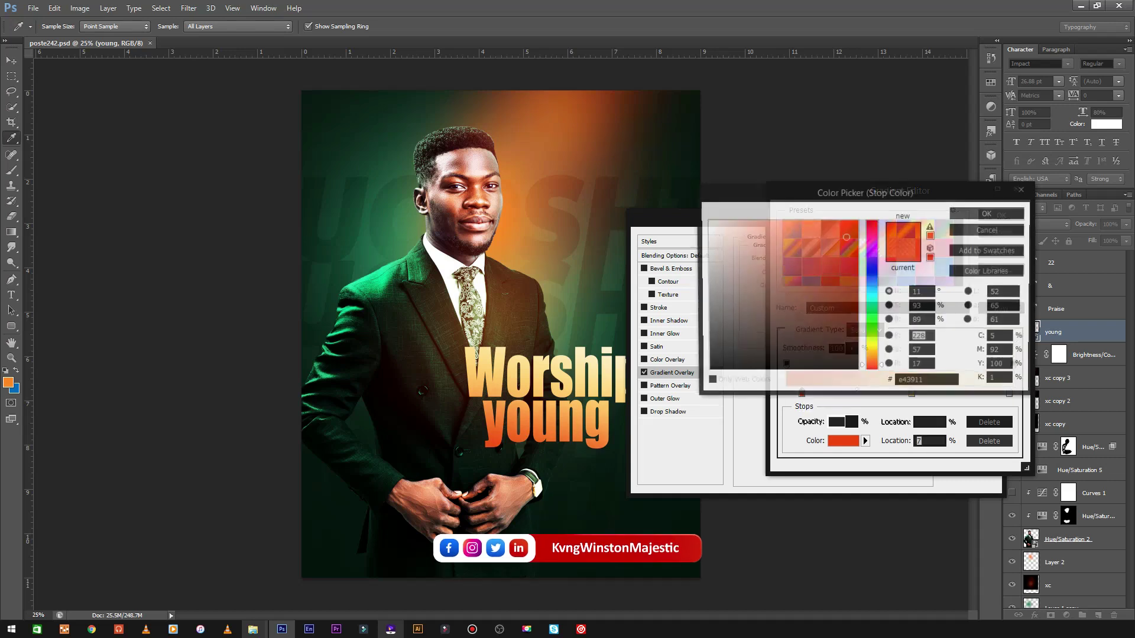
pyautogui.click(858, 221)
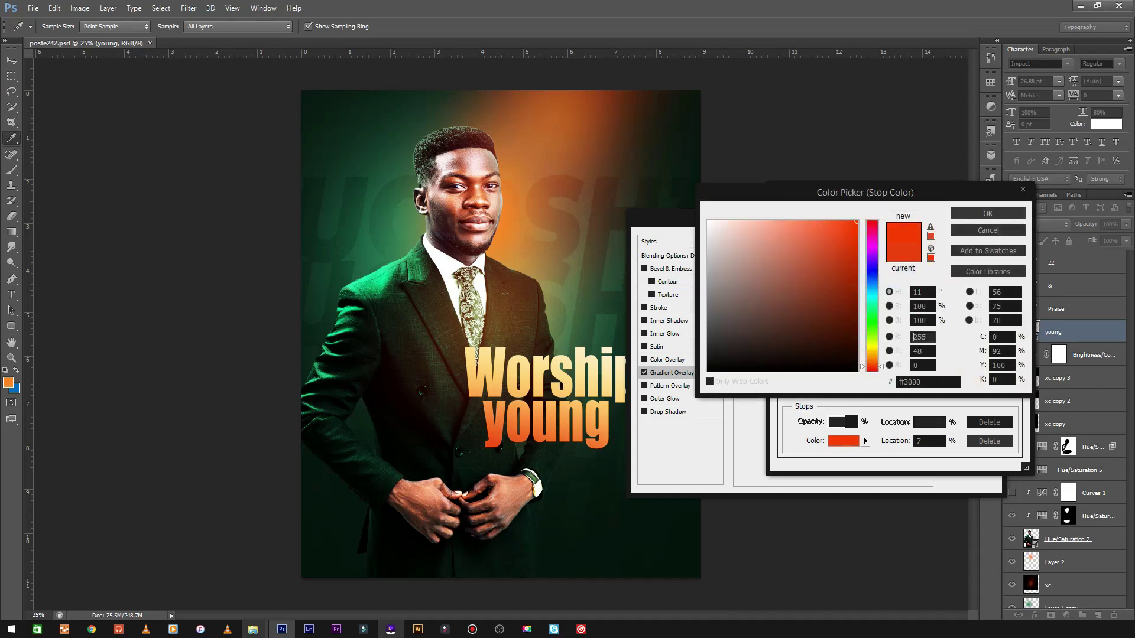
pyautogui.click(987, 214)
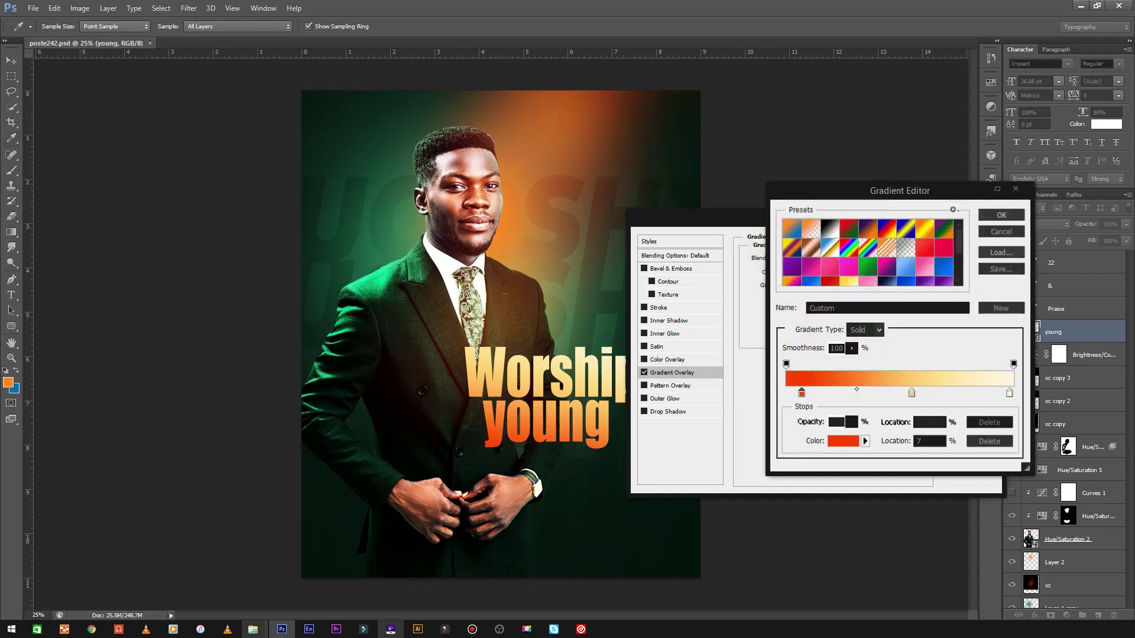
pyautogui.click(1001, 215)
pyautogui.click(821, 285)
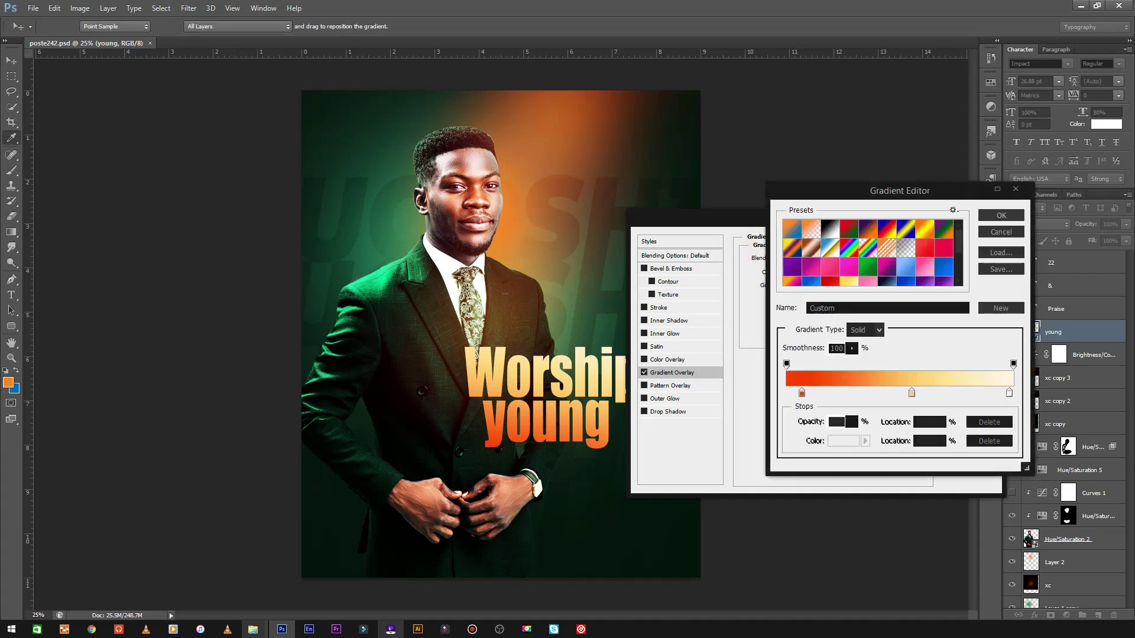
pyautogui.click(1002, 215)
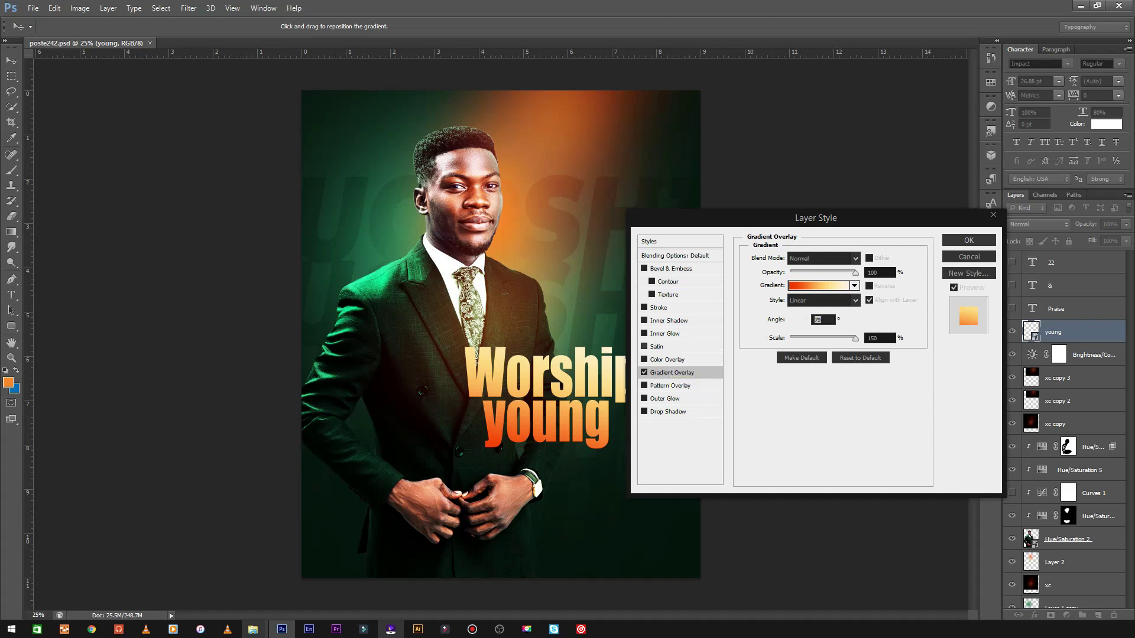
pyautogui.click(656, 347)
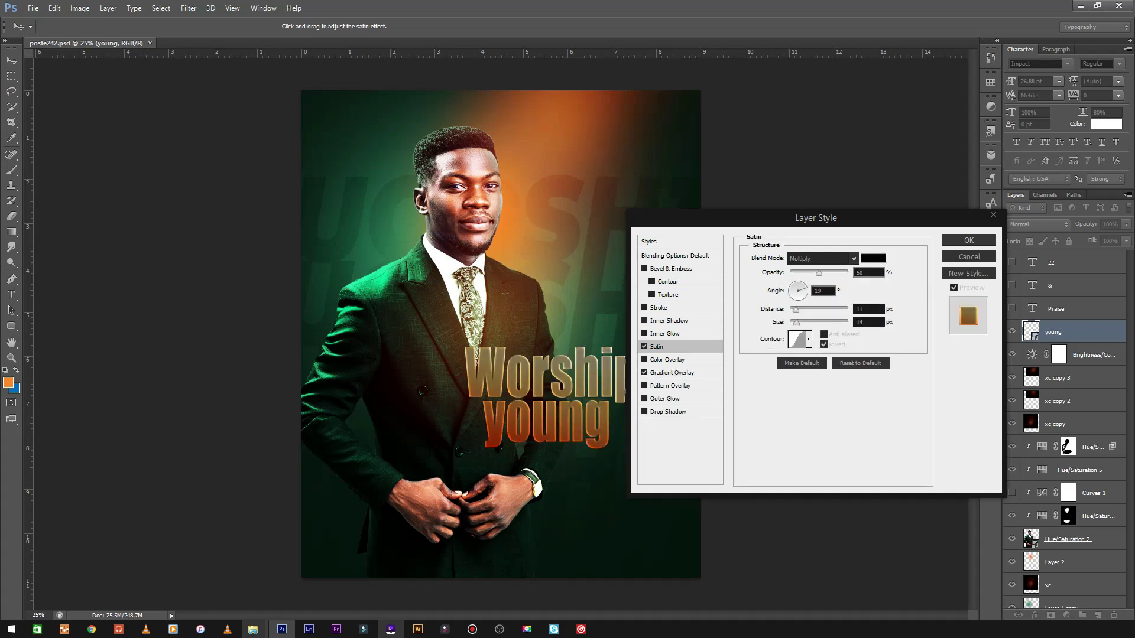
# Set the satin blend mode to Overlay, opacity 30 and distance 19.
pyautogui.click(822, 258)
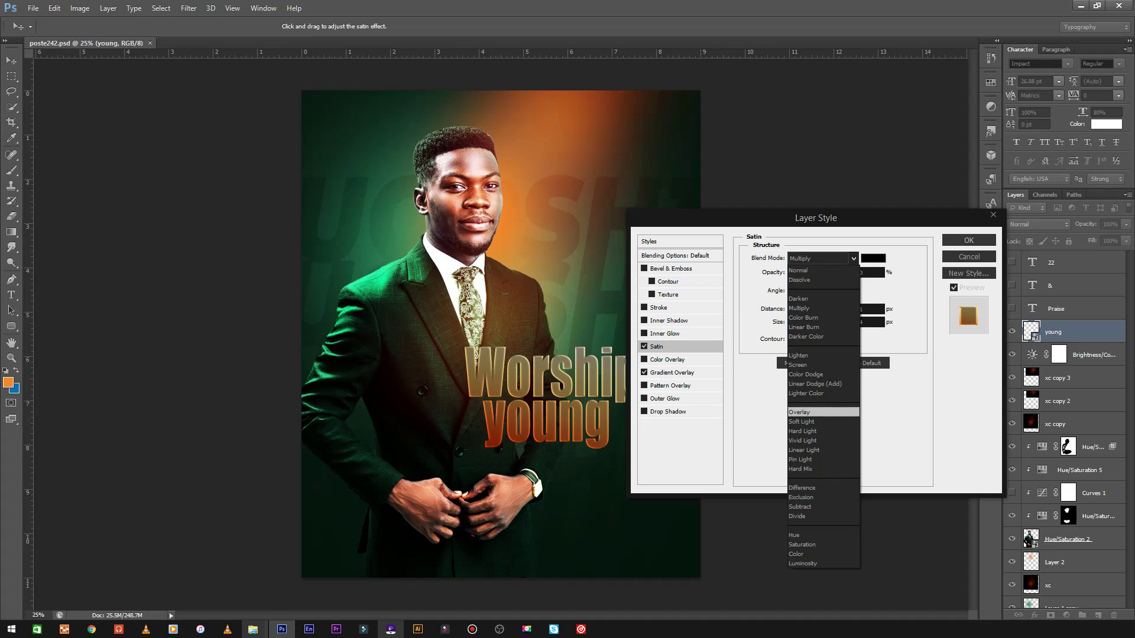
pyautogui.click(823, 412)
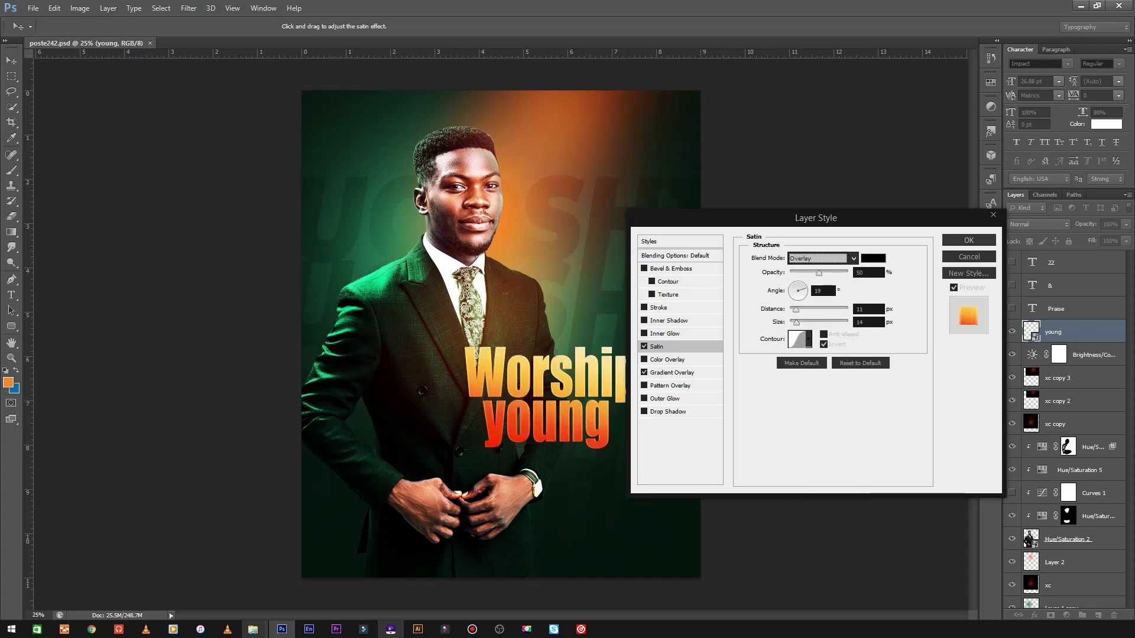
pyautogui.press('Tab')
pyautogui.hotkey('shift', 'Down')
pyautogui.hotkey('shift', 'Down')
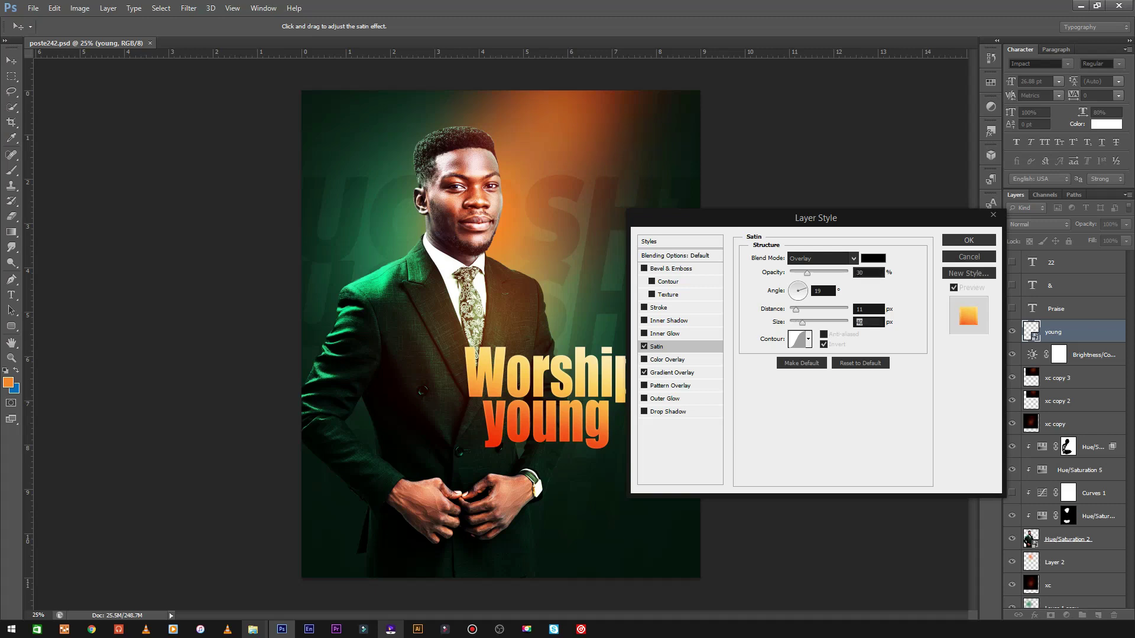
pyautogui.hotkey('shift', 'Tab')
pyautogui.press('Up')
pyautogui.press('Up')
pyautogui.press('Up')
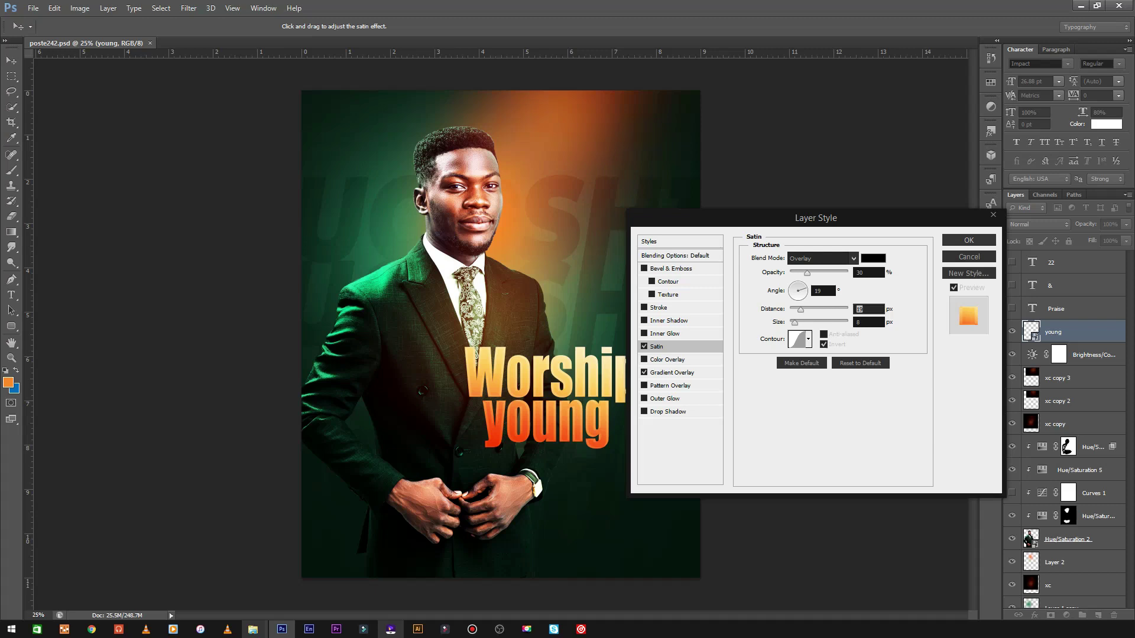
# Choose a different satin contour, raise the opacity slightly and apply the satin style.
pyautogui.click(808, 340)
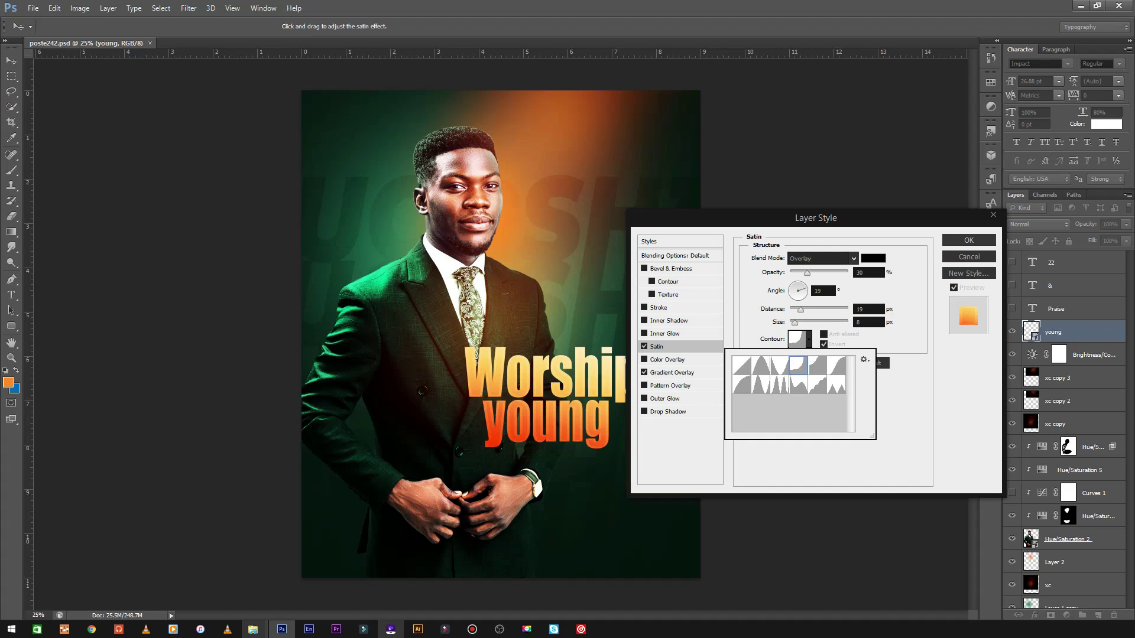
pyautogui.press('Right')
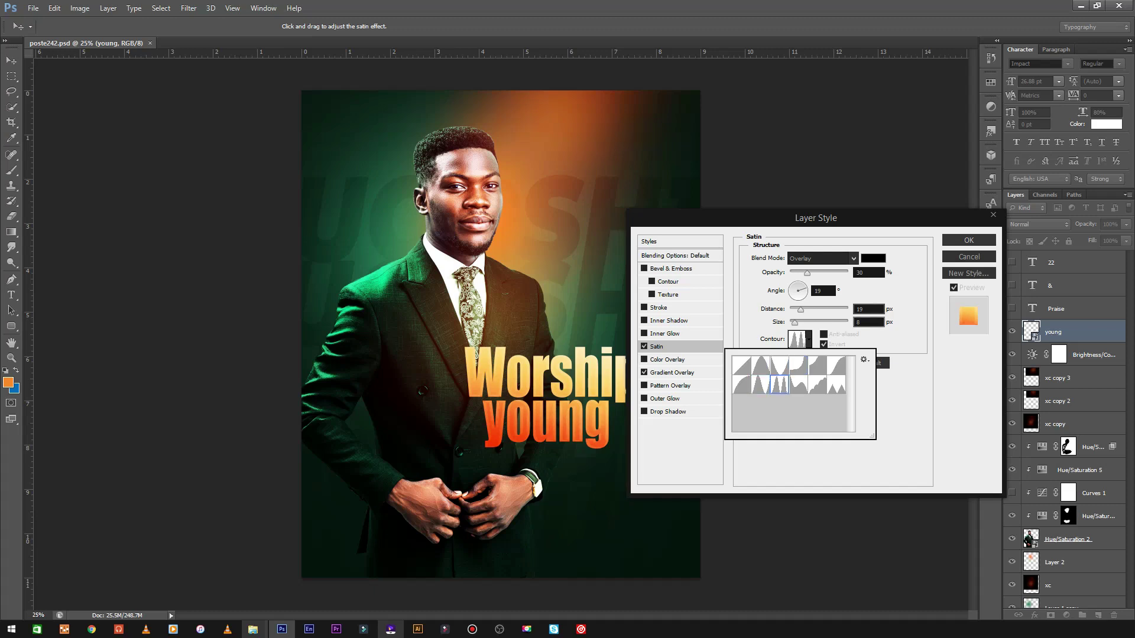
pyautogui.press('Return')
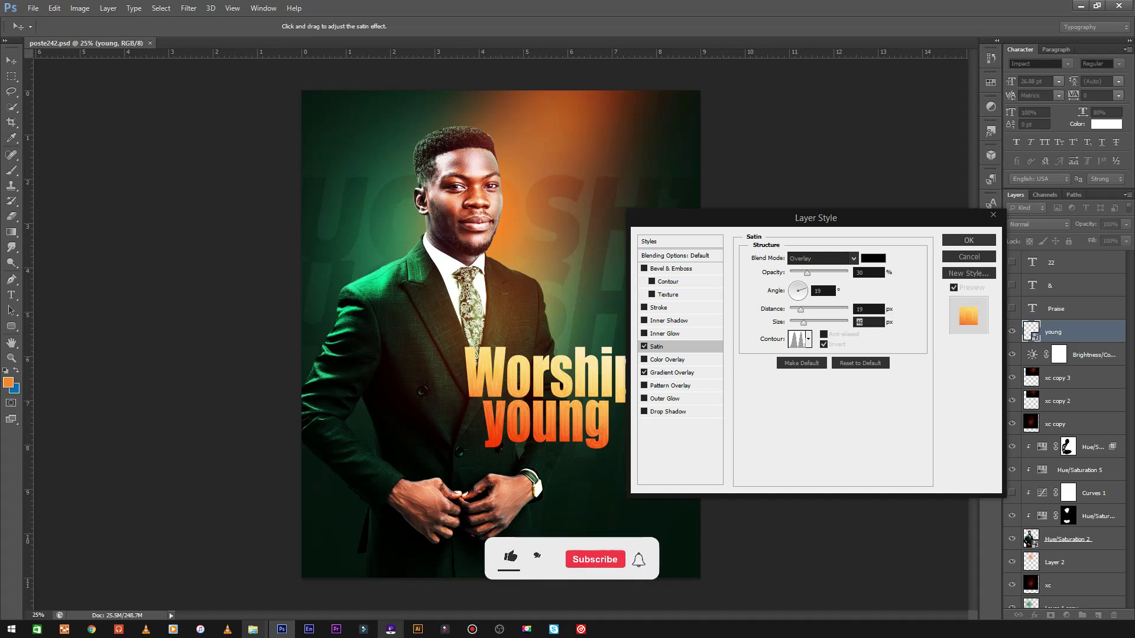
pyautogui.hotkey('shift', 'Tab')
pyautogui.hotkey('shift', 'Tab')
pyautogui.hotkey('shift', 'Tab')
pyautogui.press('Up')
pyautogui.press('Up')
pyautogui.press('Up')
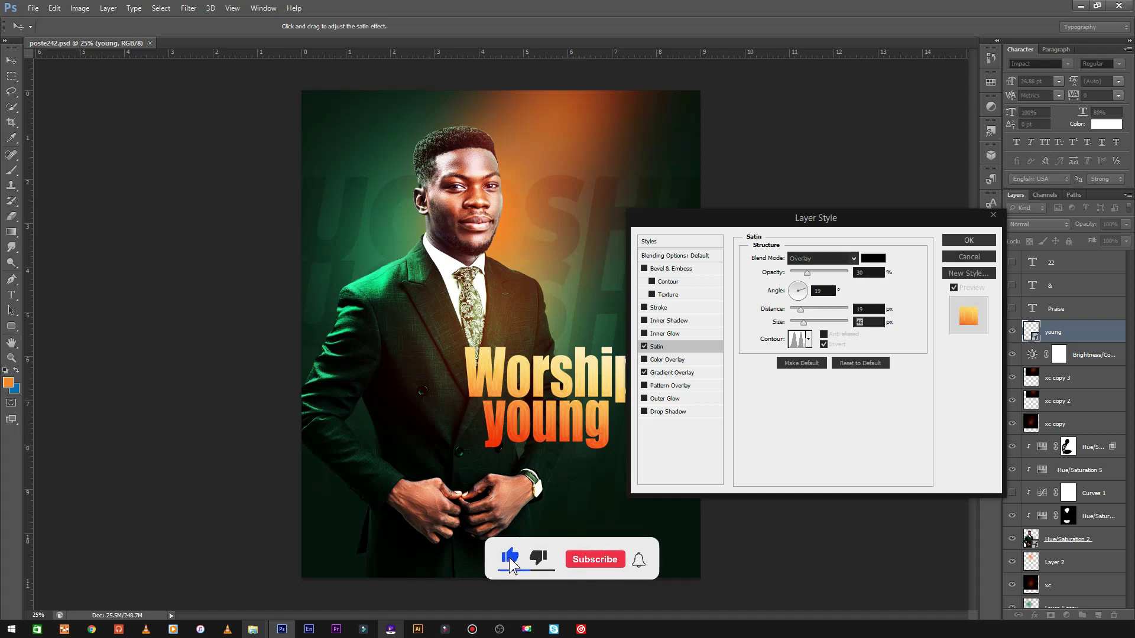
pyautogui.press('Up')
pyautogui.press('Up')
pyautogui.press('Up')
pyautogui.press('Up')
pyautogui.press('Up')
pyautogui.press('Up')
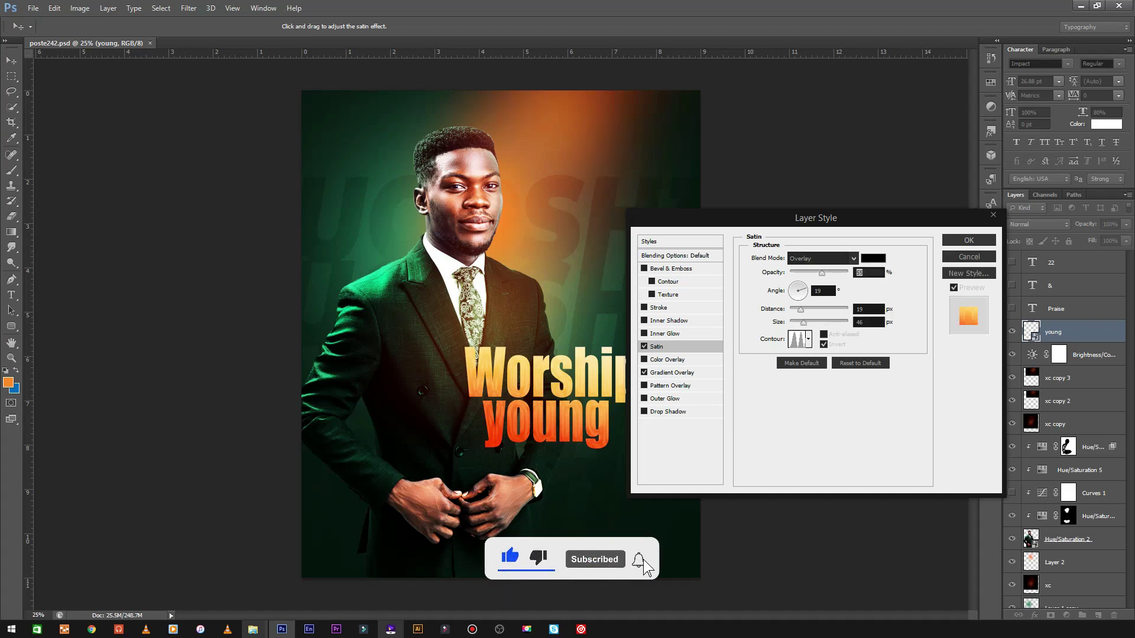
pyautogui.moveTo(816, 217)
pyautogui.mouseDown()
pyautogui.moveTo(841, 346)
pyautogui.moveTo(806, 224)
pyautogui.mouseUp()
pyautogui.press('Return')
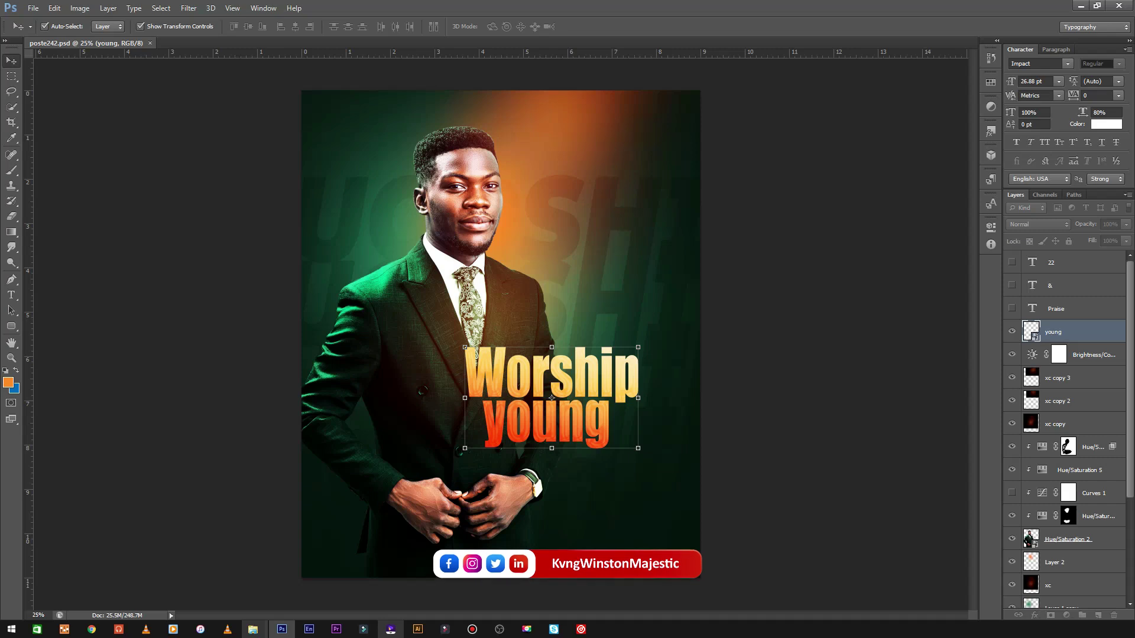
# Shift the Worship young title left and enlarge it to about 110%.
pyautogui.moveTo(607, 351)
pyautogui.mouseDown()
pyautogui.moveTo(599, 366)
pyautogui.moveTo(639, 349)
pyautogui.mouseUp()
pyautogui.hotkey('ctrl', 't')
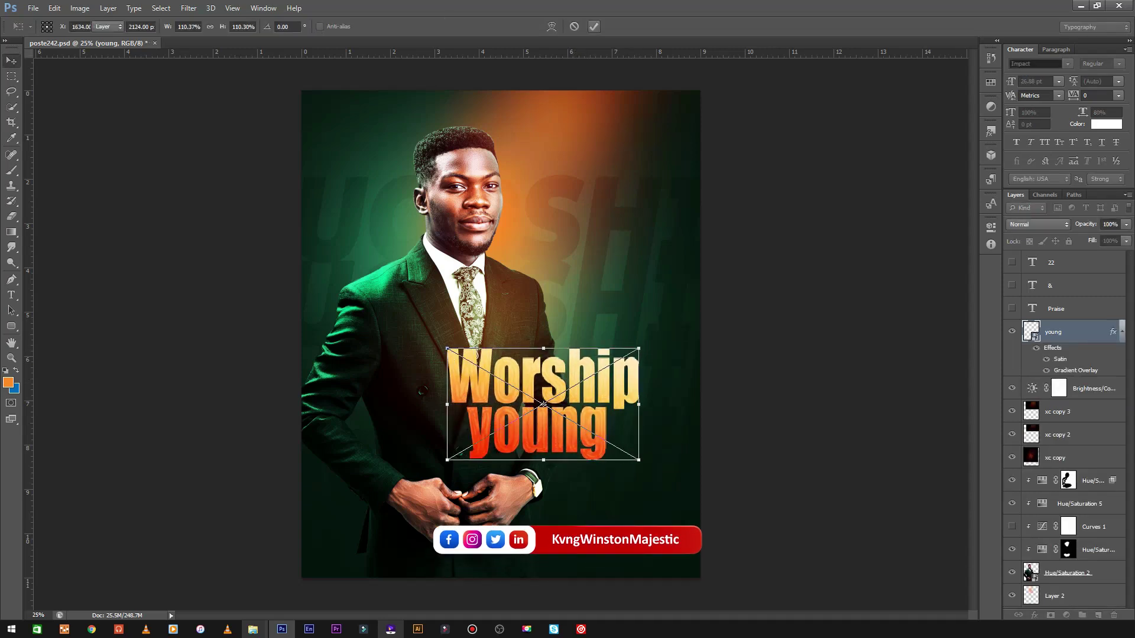
pyautogui.press('Return')
pyautogui.scroll(-5, 1064, 413)
pyautogui.click(1065, 552)
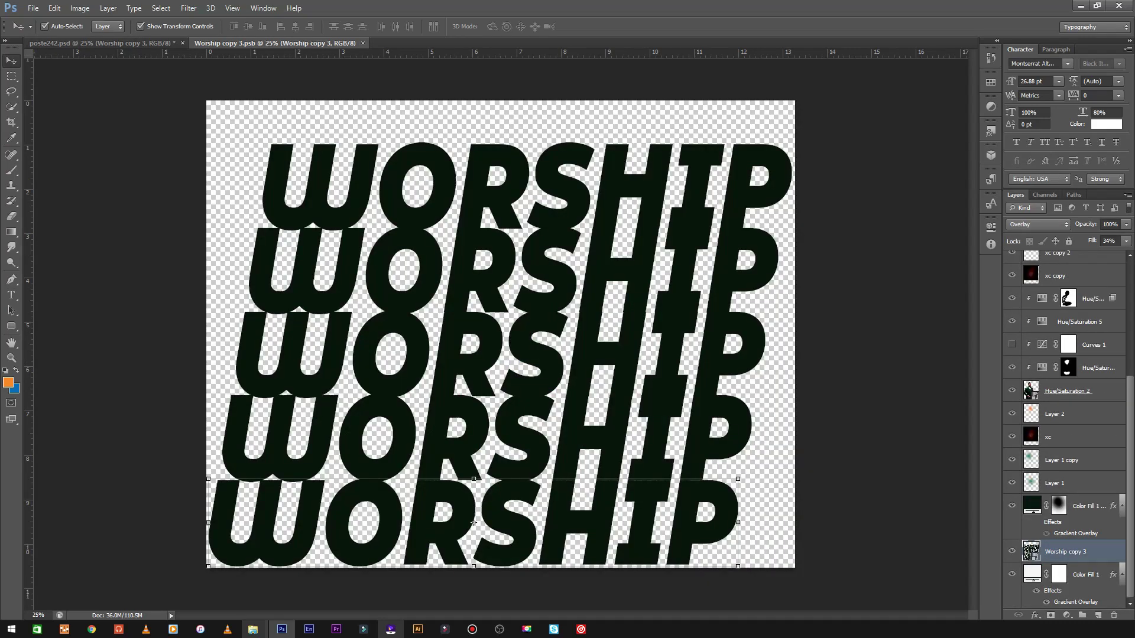
# Restyle the WORSHIP pattern words in faux-italic Impact, nudge a few words, and save the smart object.
pyautogui.hotkey('ctrl', 'alt', 'a')
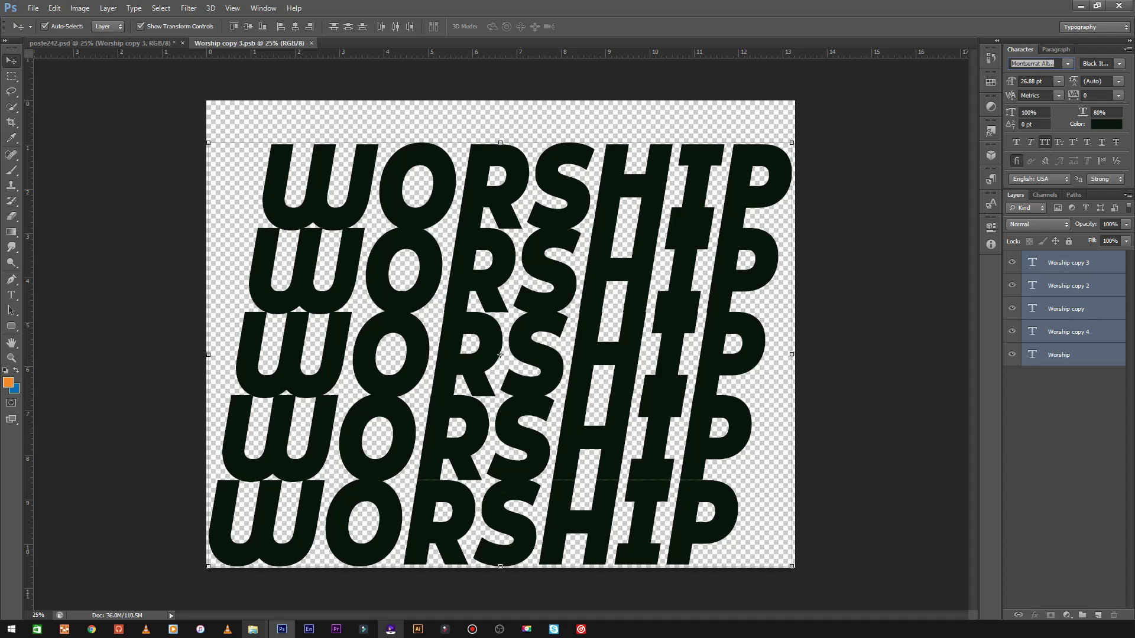
pyautogui.write('Impact')
pyautogui.press('Return')
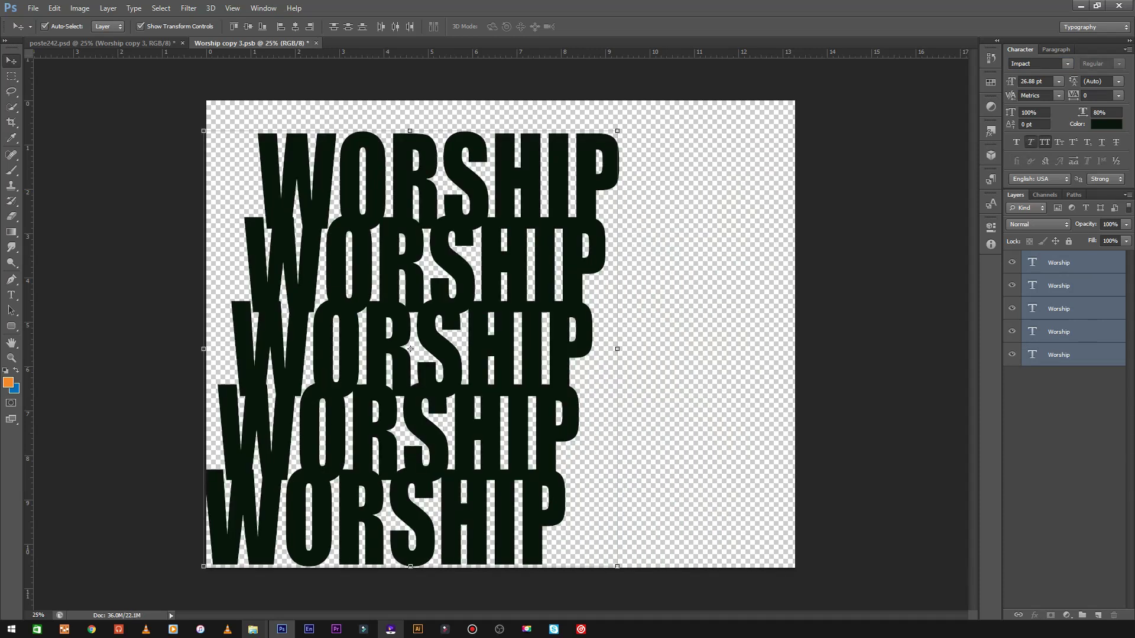
pyautogui.hotkey('ctrl', 'shift', 'i')
pyautogui.moveTo(489, 135); pyautogui.dragTo(502, 148)
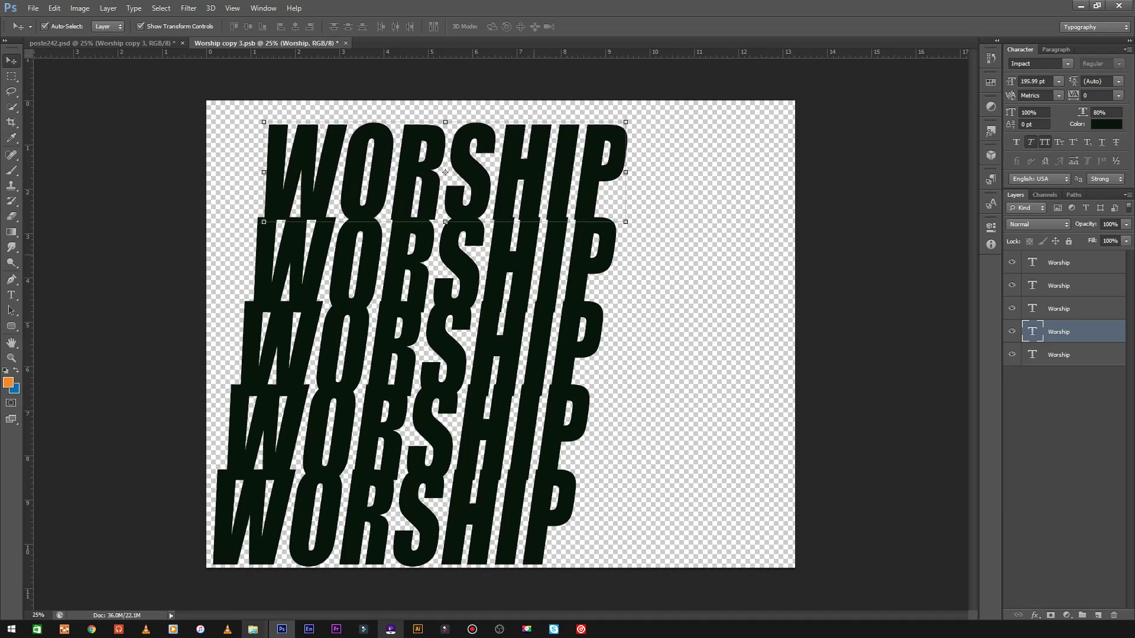
pyautogui.hotkey('alt', ']')
pyautogui.hotkey('alt', ']')
pyautogui.hotkey('shift', 'Right')
pyautogui.hotkey('shift', 'Right')
pyautogui.hotkey('alt', ']')
pyautogui.hotkey('shift', 'Right')
pyautogui.hotkey('shift', 'Right')
pyautogui.hotkey('shift', 'Right')
pyautogui.hotkey('shift', 'Right')
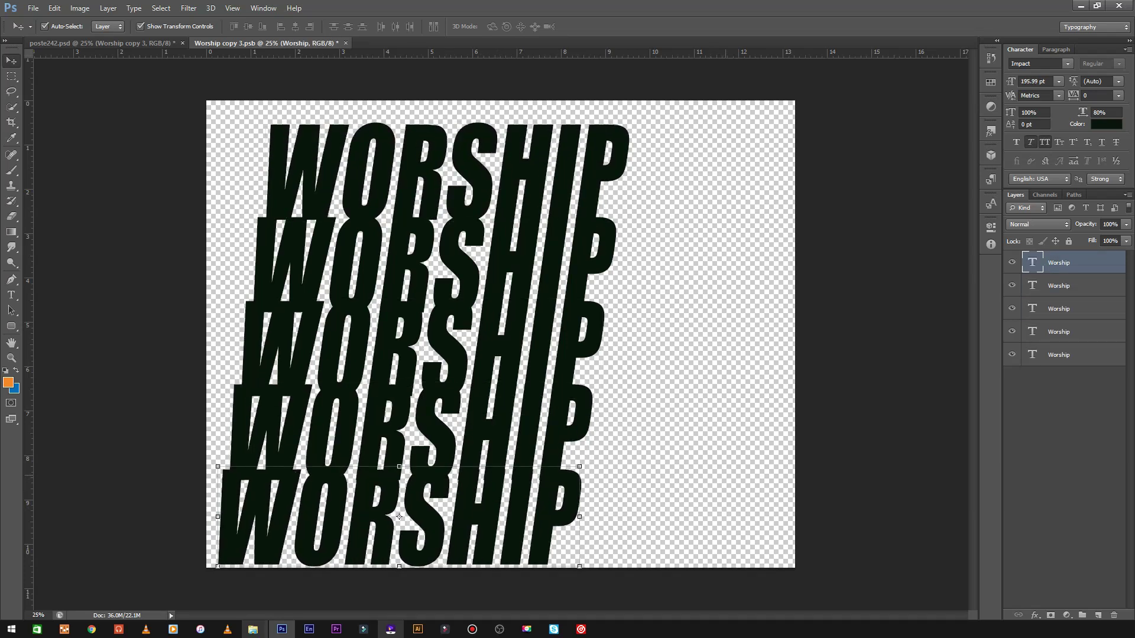
pyautogui.hotkey('ctrl', 's')
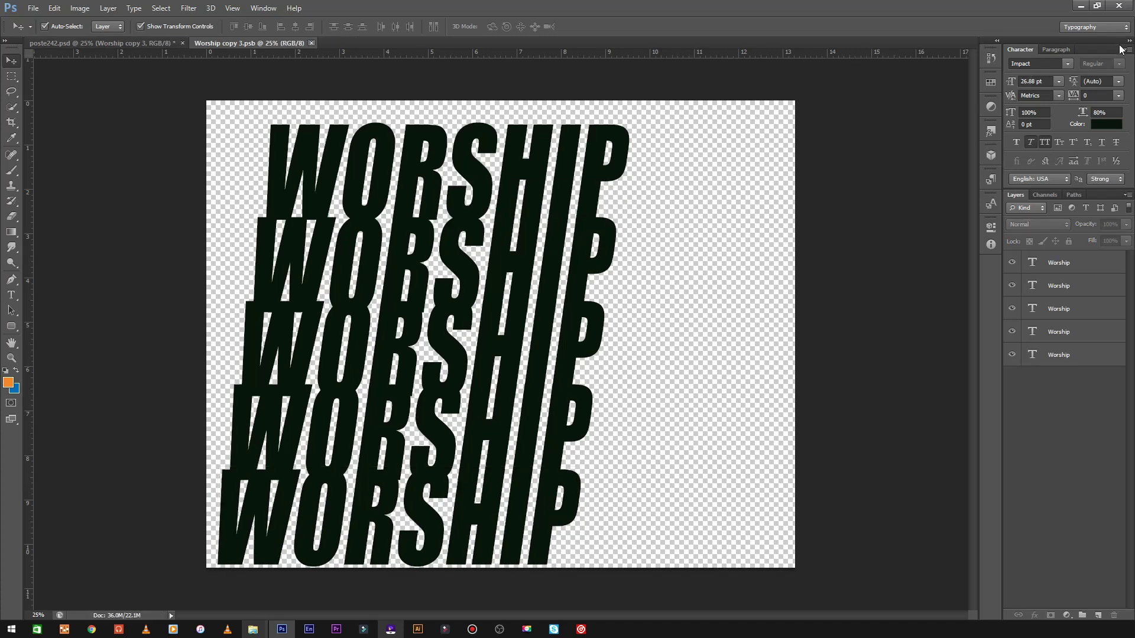
pyautogui.hotkey('ctrl', 'w')
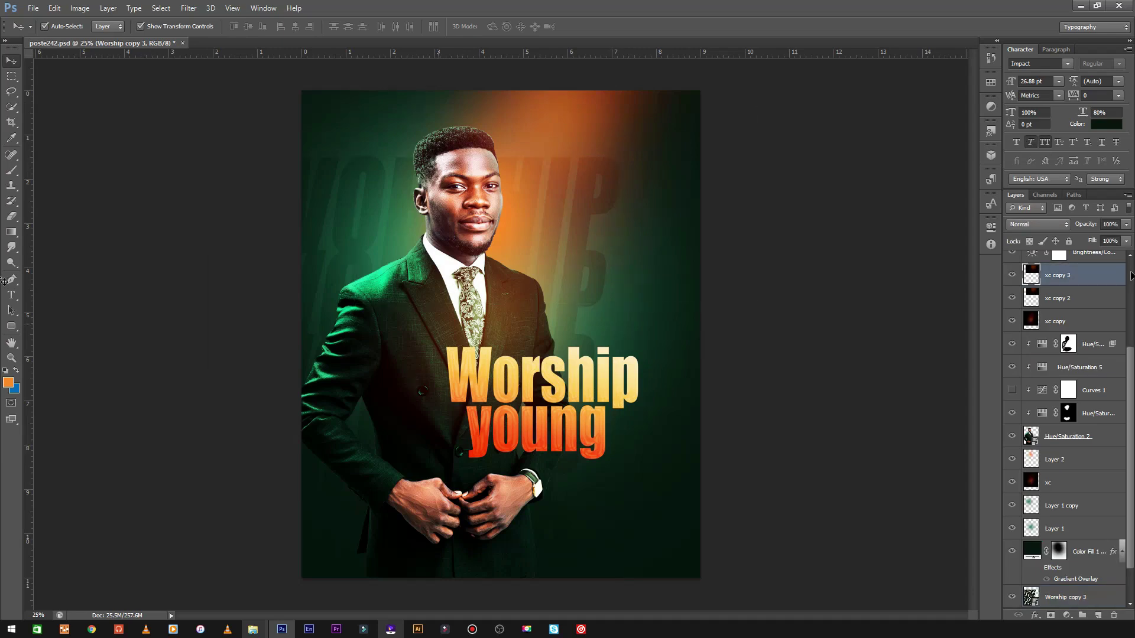
# Enlarge the Worship copy 3 background pattern to about 131% behind the man.
pyautogui.click(490, 291)
pyautogui.click(1058, 597)
pyautogui.hotkey('ctrl', 't')
pyautogui.moveTo(791, 131)
pyautogui.mouseDown()
pyautogui.moveTo(894, 97)
pyautogui.moveTo(968, 47)
pyautogui.mouseUp()
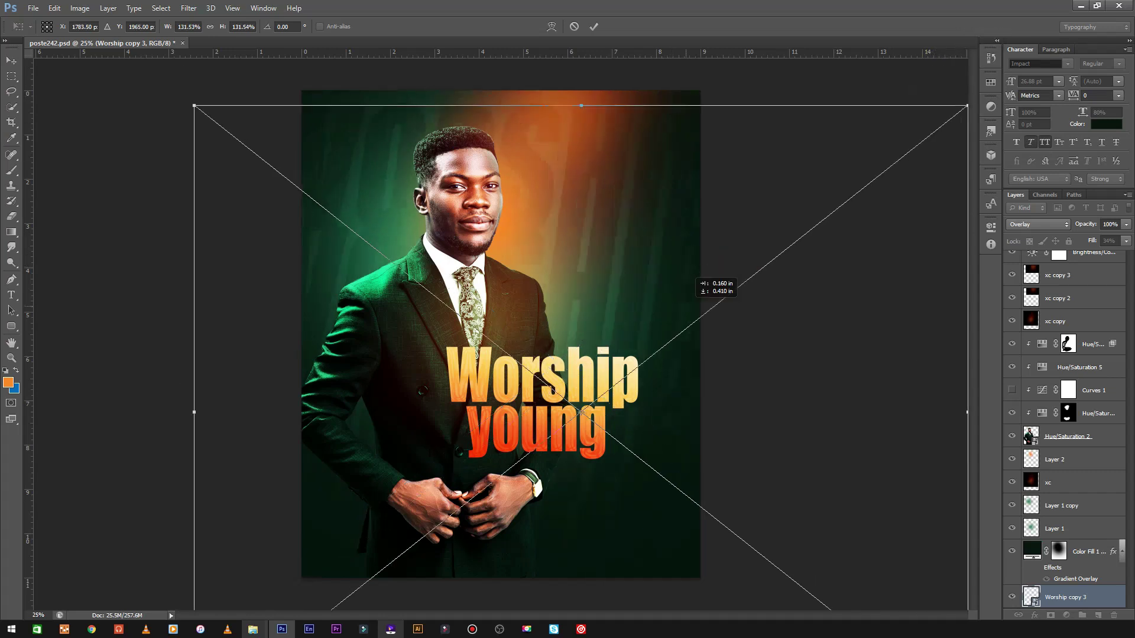
pyautogui.moveTo(712, 283); pyautogui.dragTo(709, 217)
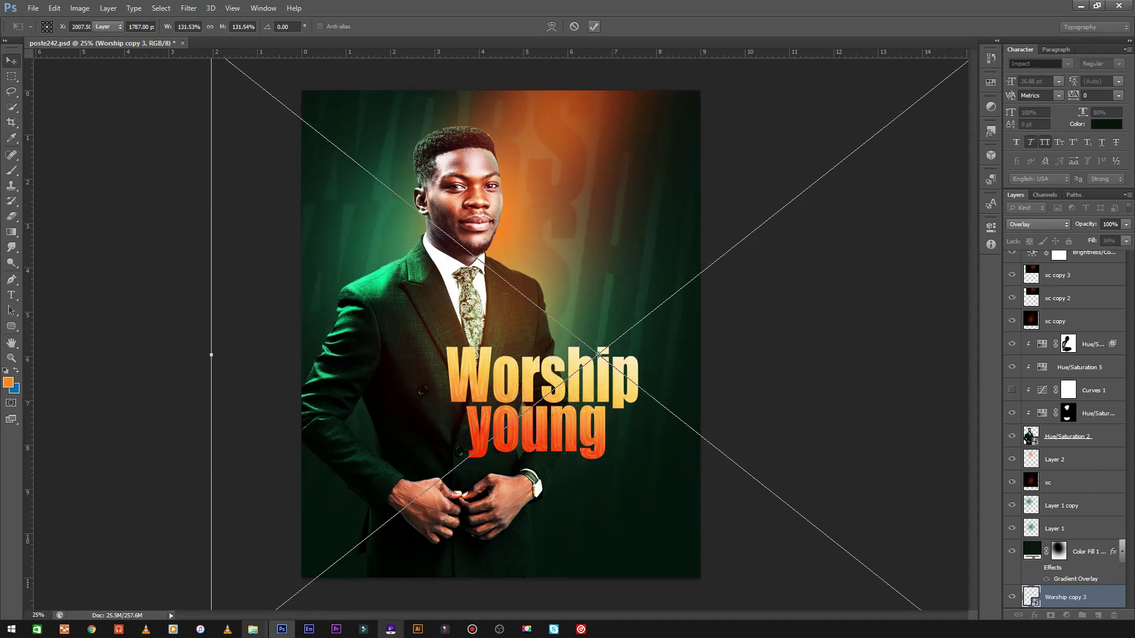
pyautogui.press('Return')
pyautogui.hotkey('ctrl', '+')
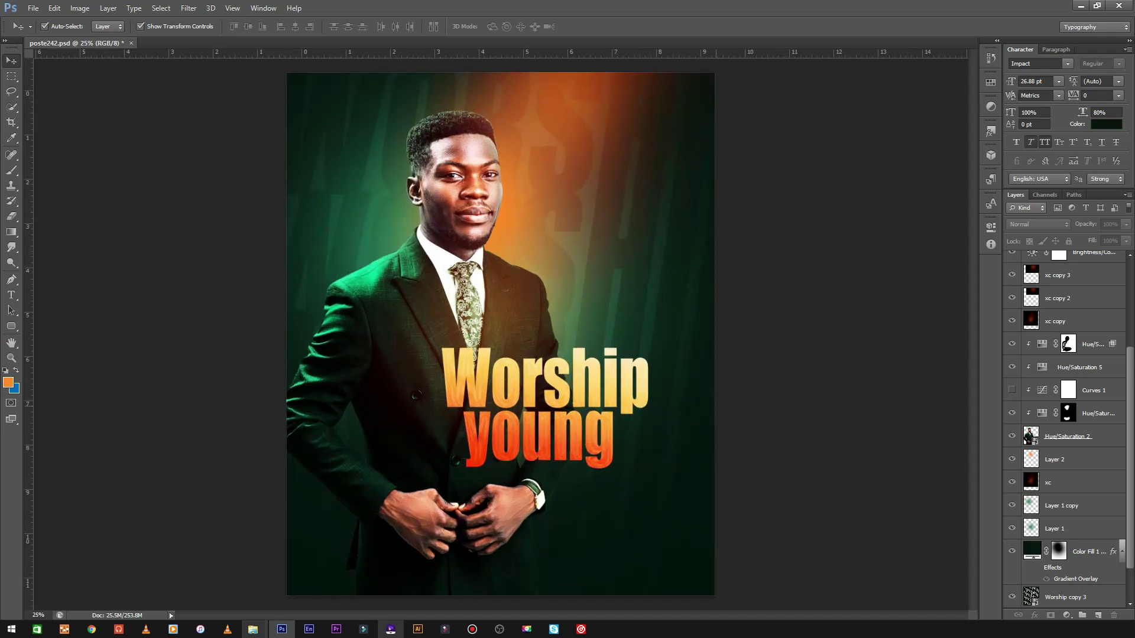
pyautogui.scroll(-2, 1065, 425)
pyautogui.hotkey('ctrl', '-')
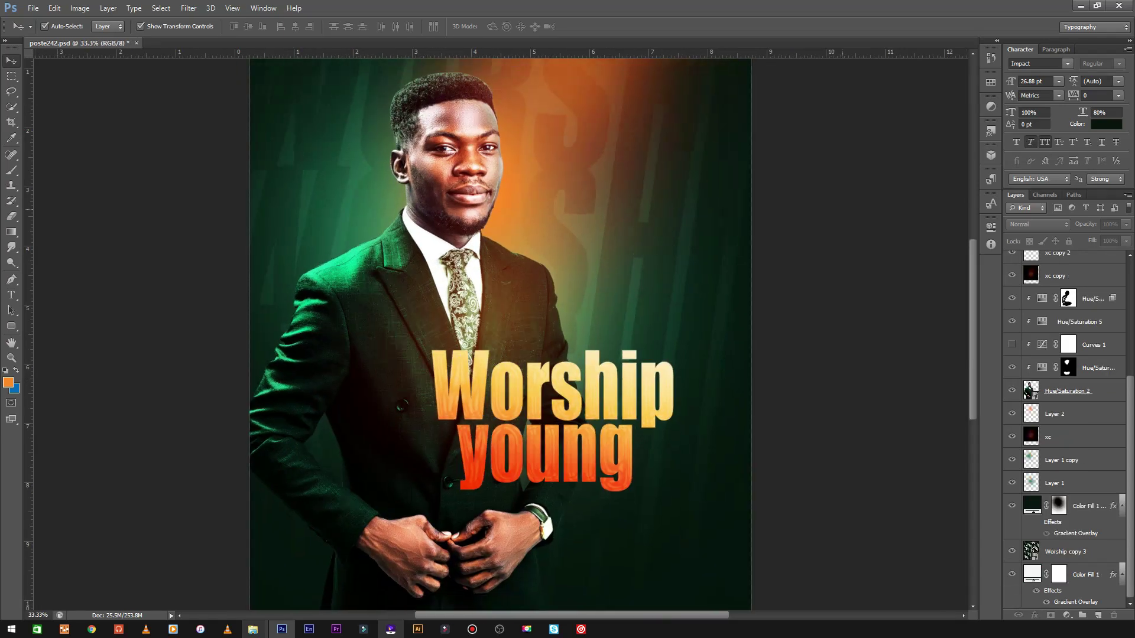
# On a new layer, paint a soft light orange glow around the face.
pyautogui.click(1098, 615)
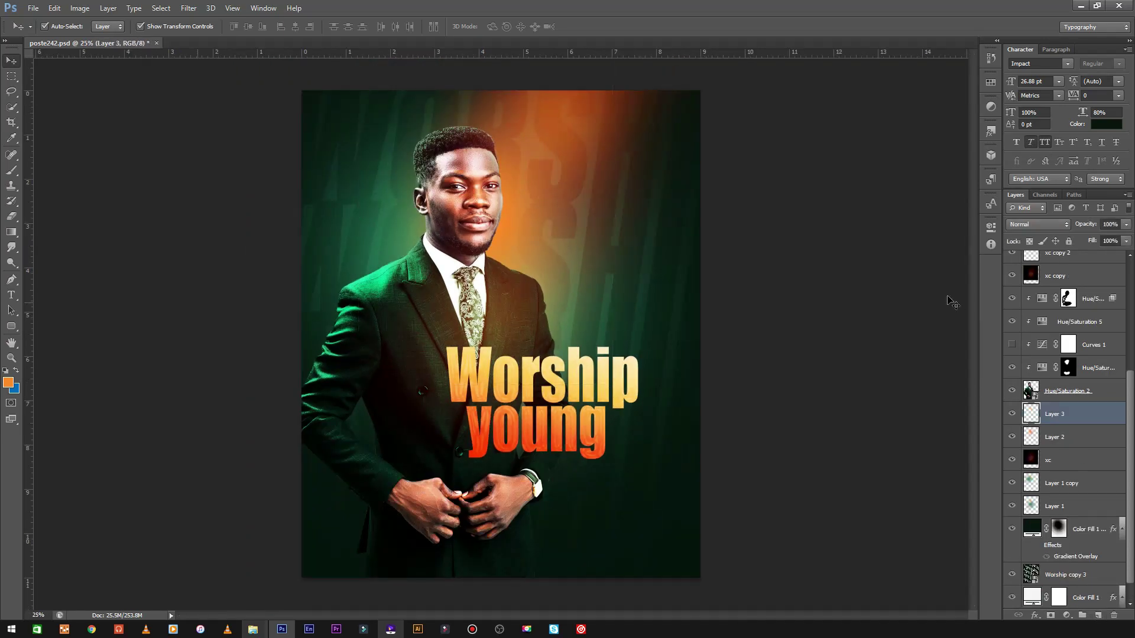
pyautogui.click(8, 382)
pyautogui.moveTo(872, 361); pyautogui.dragTo(872, 353)
pyautogui.click(793, 223)
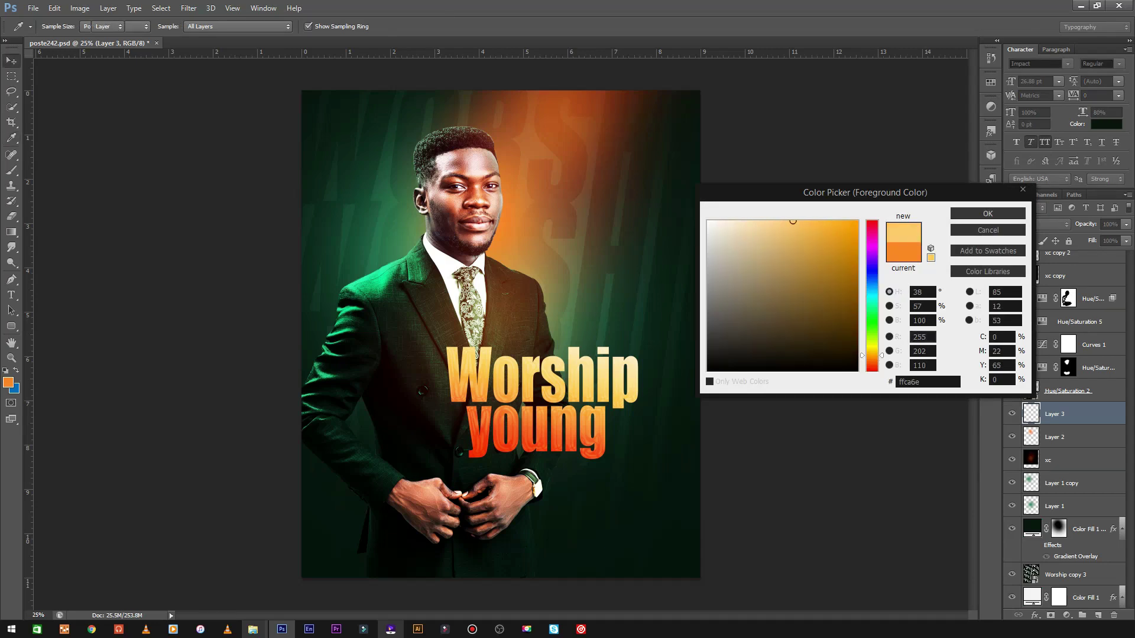
pyautogui.click(987, 213)
pyautogui.click(526, 242)
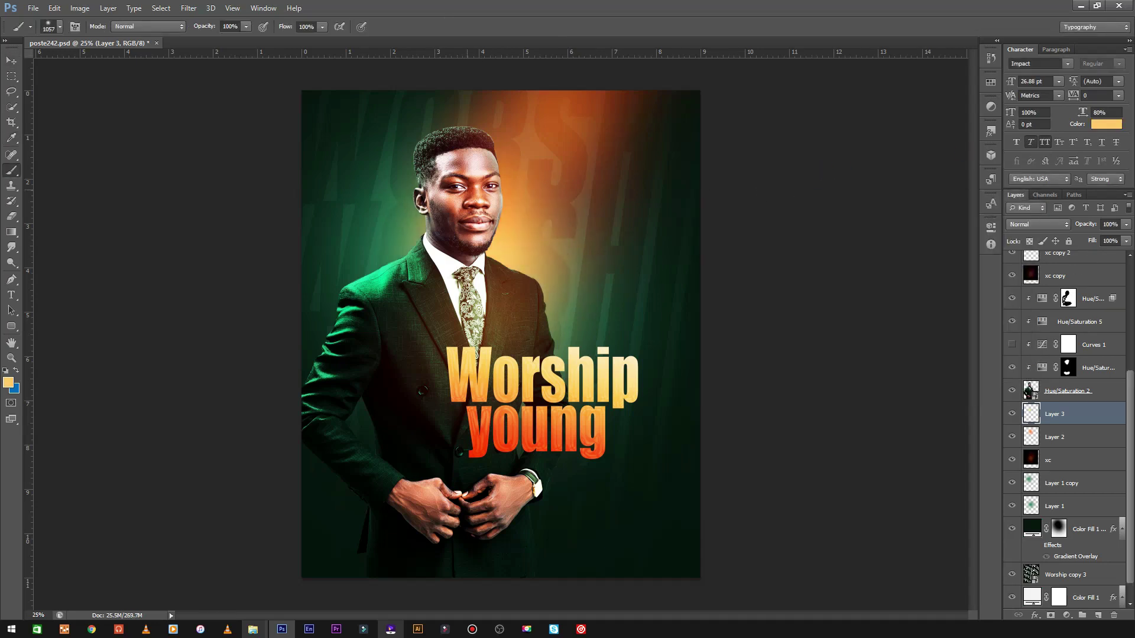
pyautogui.click(456, 173)
# Switch to a much larger eraser for trimming the glow.
pyautogui.rightClick(798, 219)
pyautogui.press('Escape')
pyautogui.press('e')
pyautogui.rightClick(518, 201)
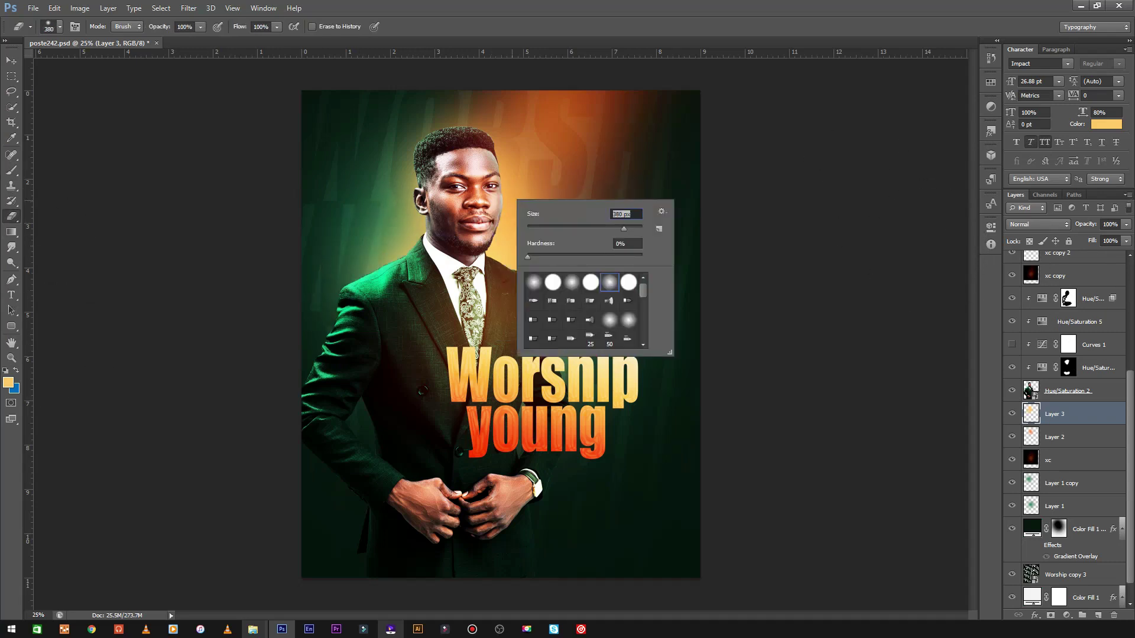
pyautogui.write('1057')
pyautogui.press('Return')
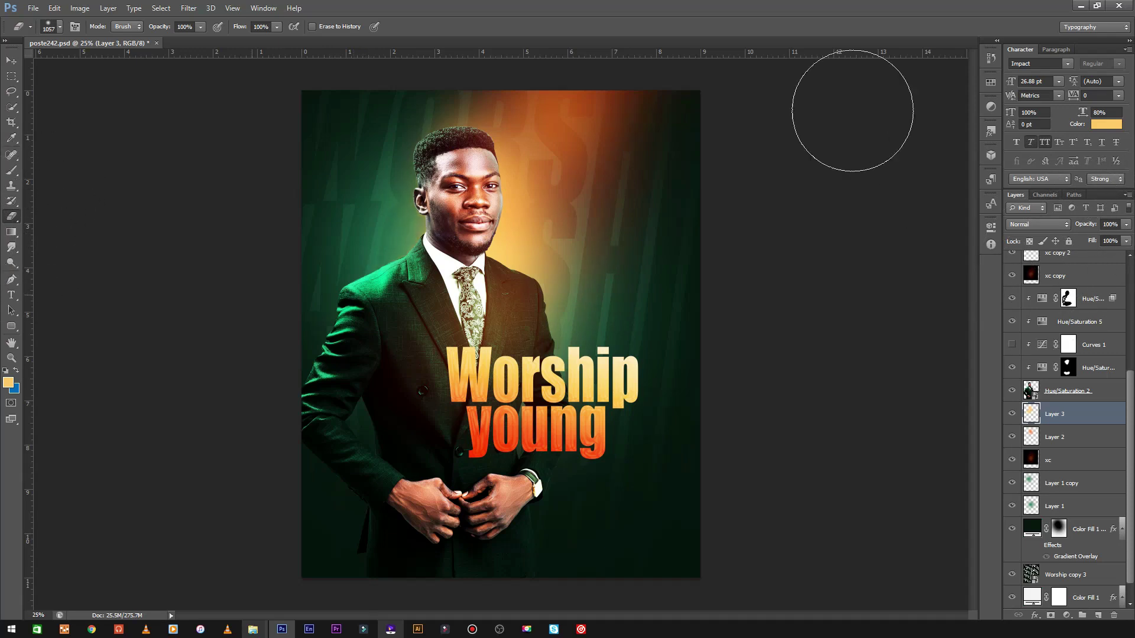
# Select the young title layer, then select and show the Praise text layer.
pyautogui.press('v')
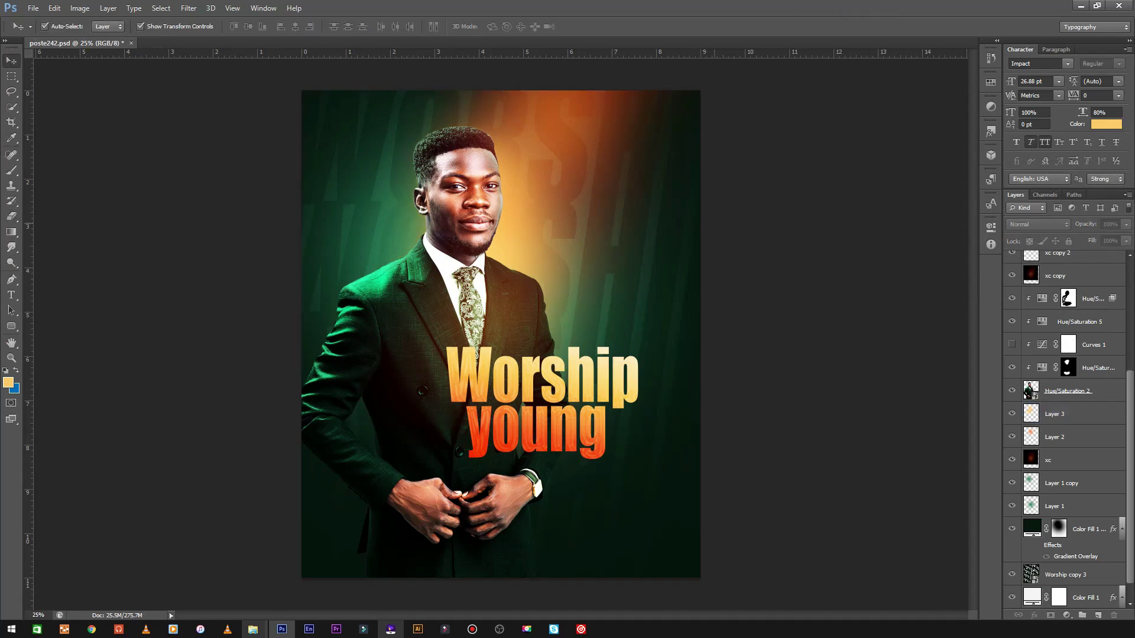
pyautogui.hotkey('ctrl', '-')
pyautogui.hotkey('ctrl', '+')
pyautogui.hotkey('ctrl', '+')
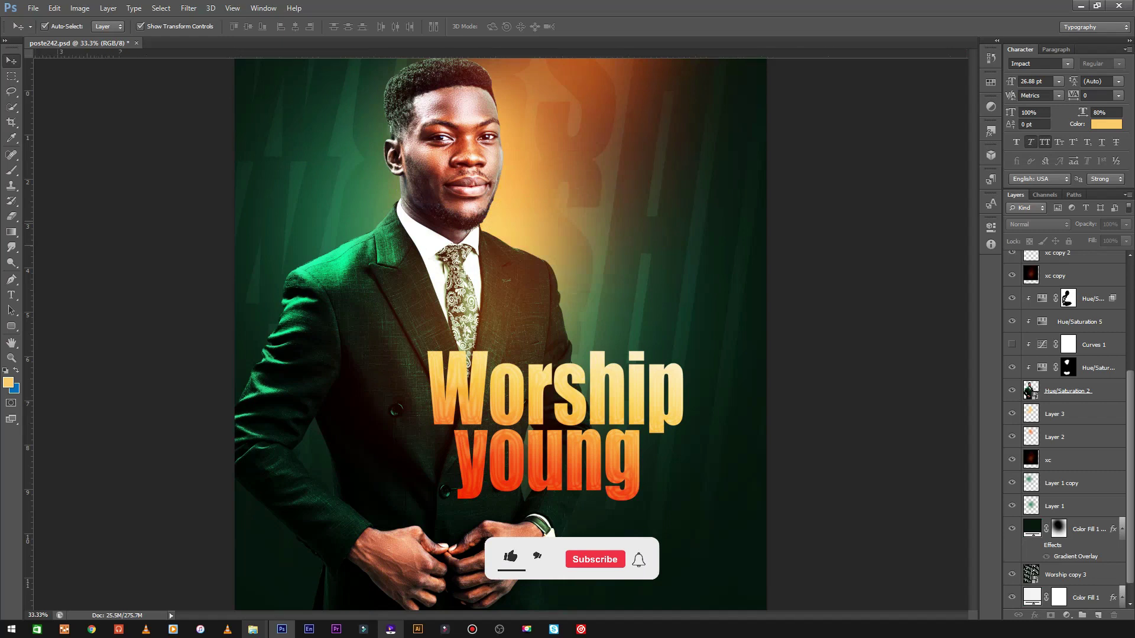
pyautogui.scroll(2, 500, 331)
pyautogui.scroll(2, 500, 331)
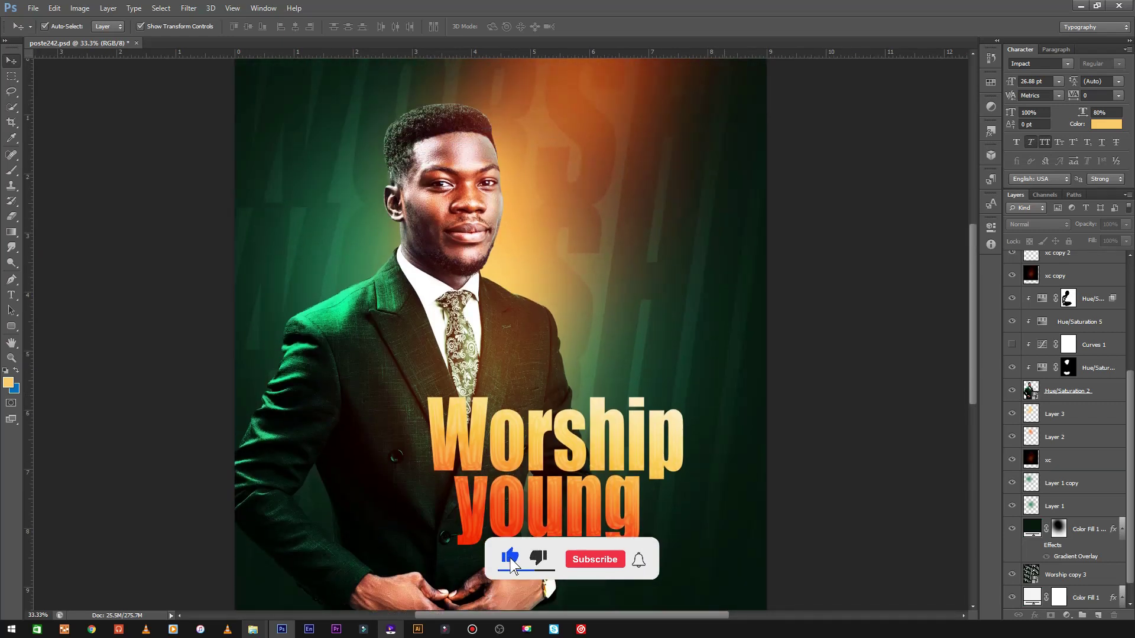
pyautogui.click(555, 449)
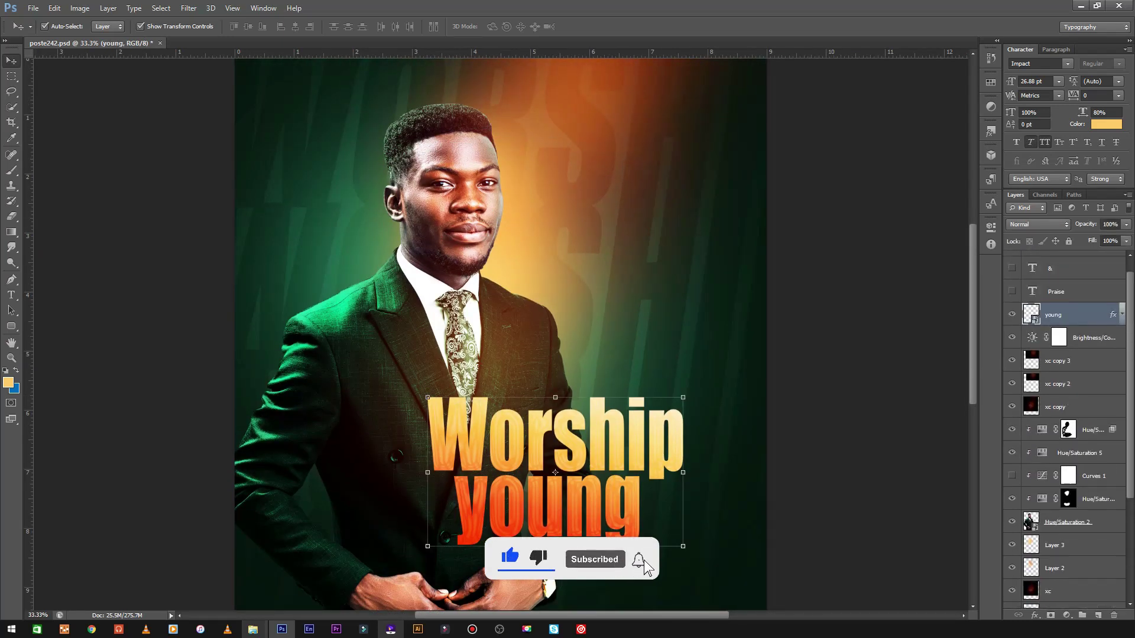
pyautogui.hotkey('alt', ']')
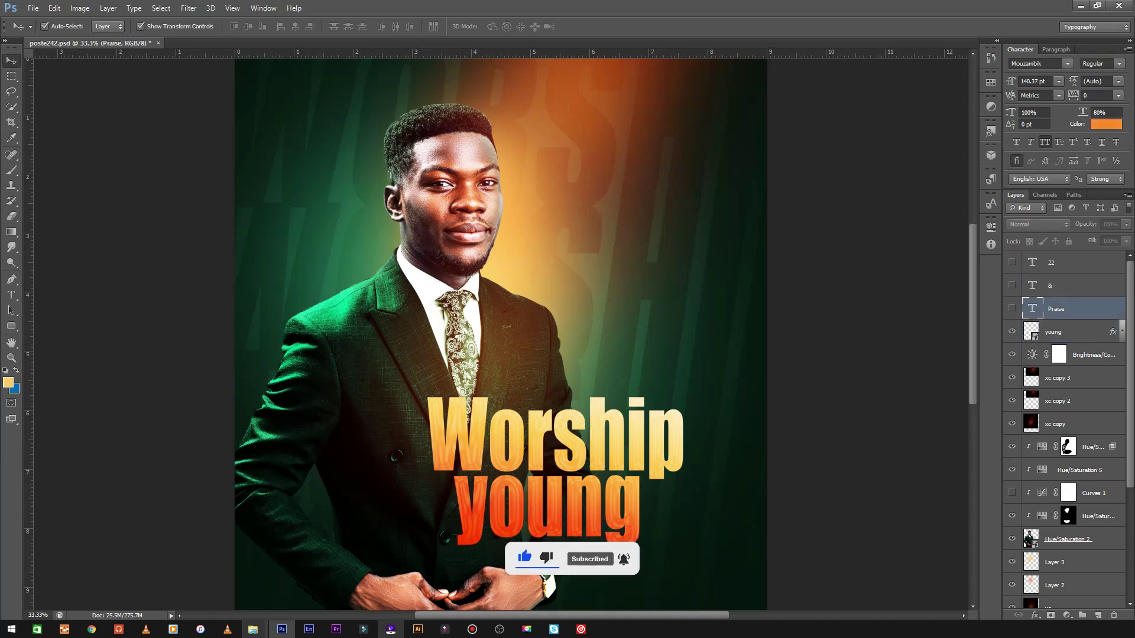
# Make the Praise text white and change it to lowercase 'the'.
pyautogui.click(1106, 123)
pyautogui.press('Return')
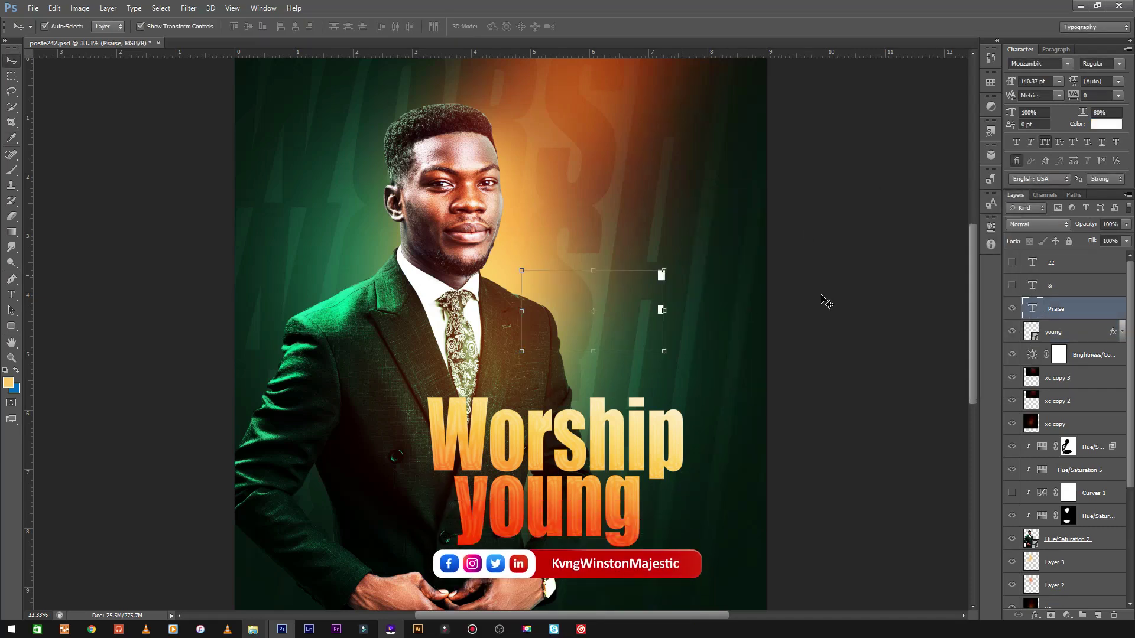
pyautogui.press('t')
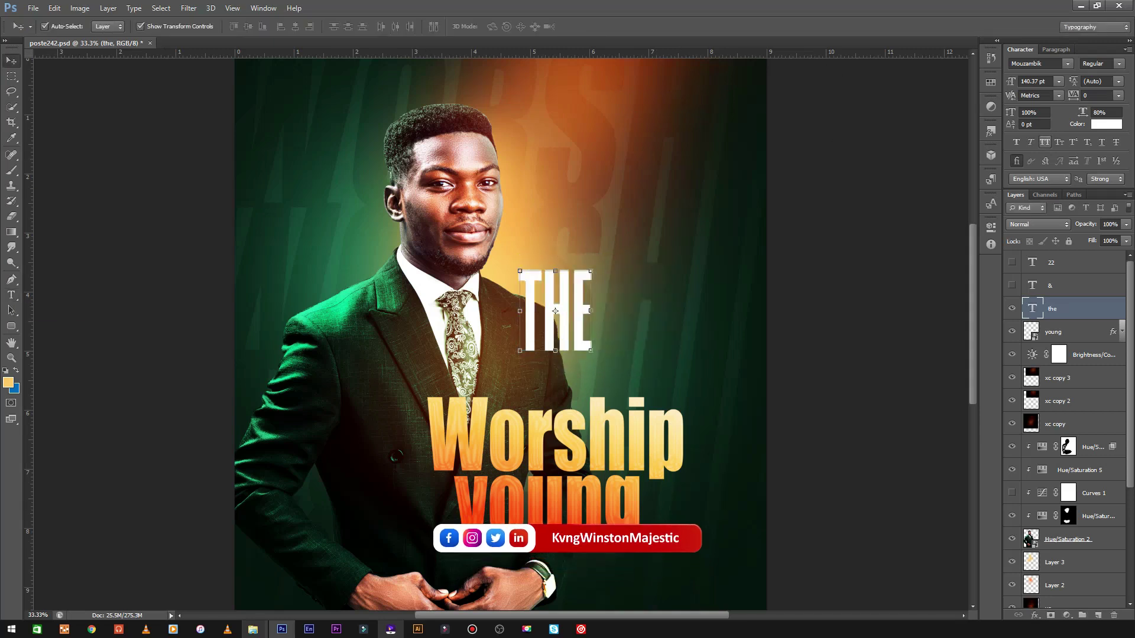
pyautogui.hotkey('ctrl', 'shift', 'k')
# Move 'the' just above Worship and zoom out to check the heading.
pyautogui.moveTo(584, 272); pyautogui.dragTo(568, 326)
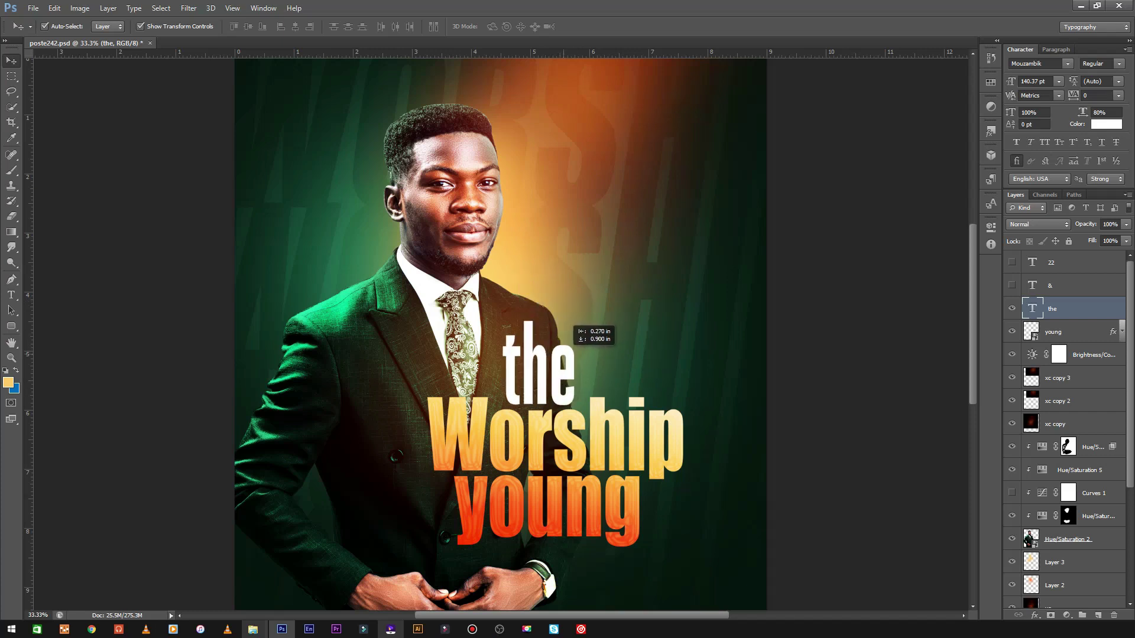
pyautogui.click(569, 327)
pyautogui.click(538, 247)
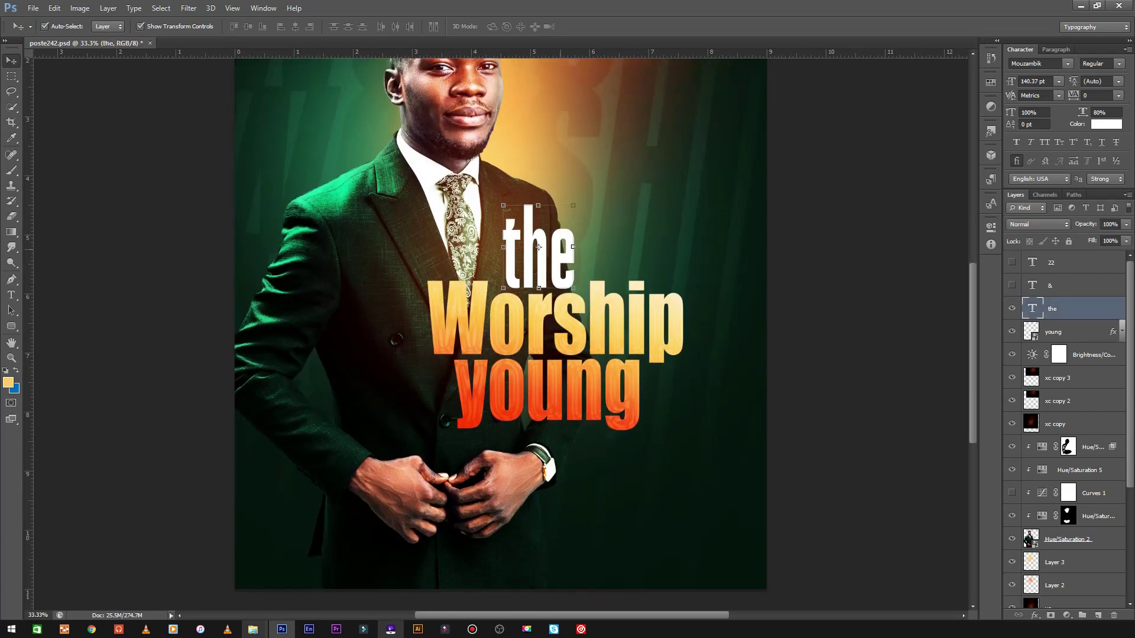
pyautogui.hotkey('ctrl', '-')
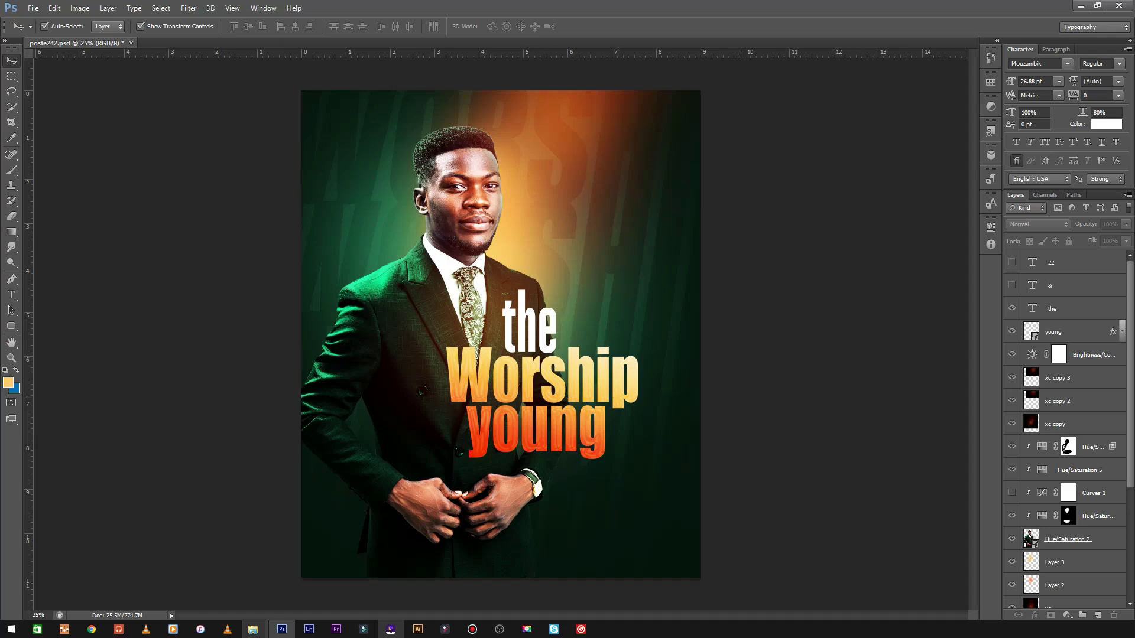
pyautogui.hotkey('ctrl', '+')
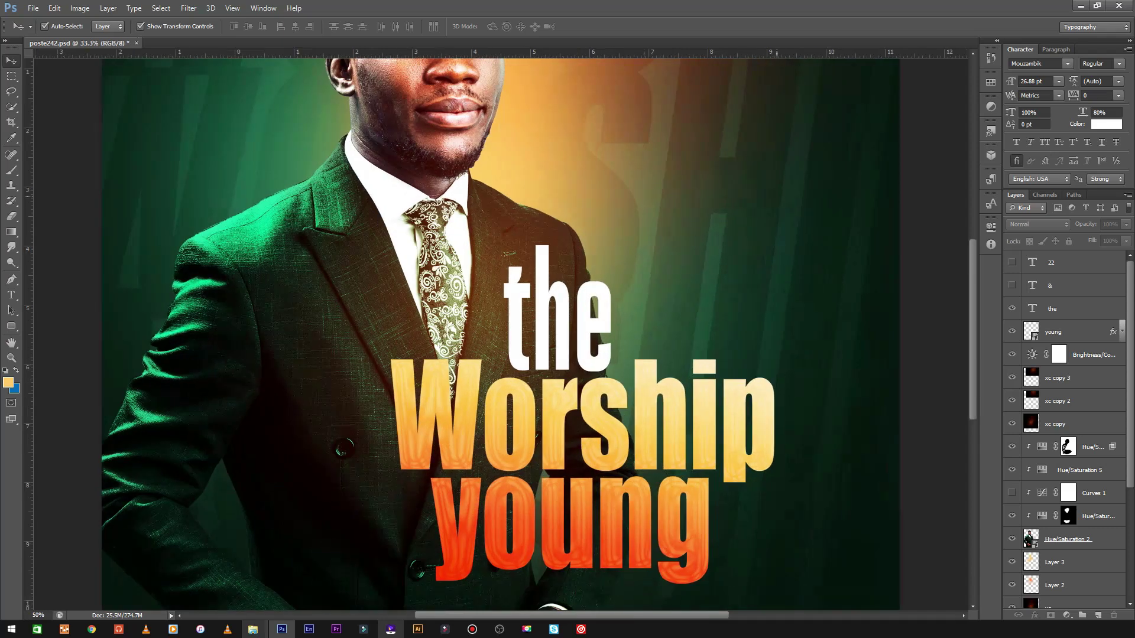
pyautogui.scroll(4, 501, 331)
pyautogui.scroll(-7, 502, 331)
pyautogui.scroll(-1, 501, 331)
pyautogui.scroll(4, 825, 324)
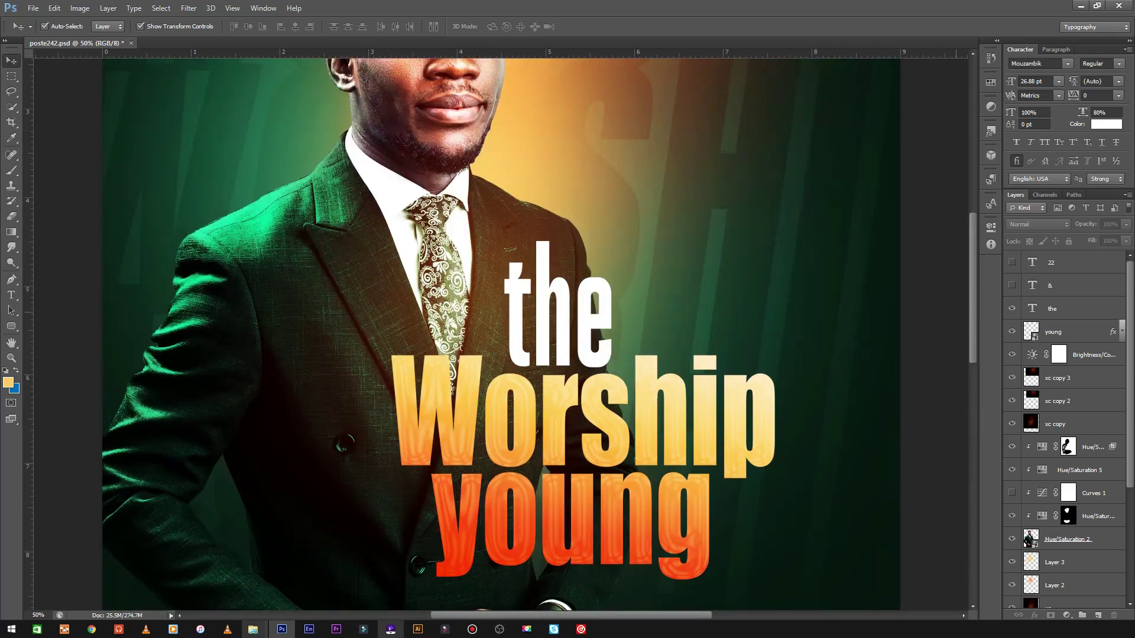
pyautogui.scroll(3, 824, 324)
pyautogui.press('u')
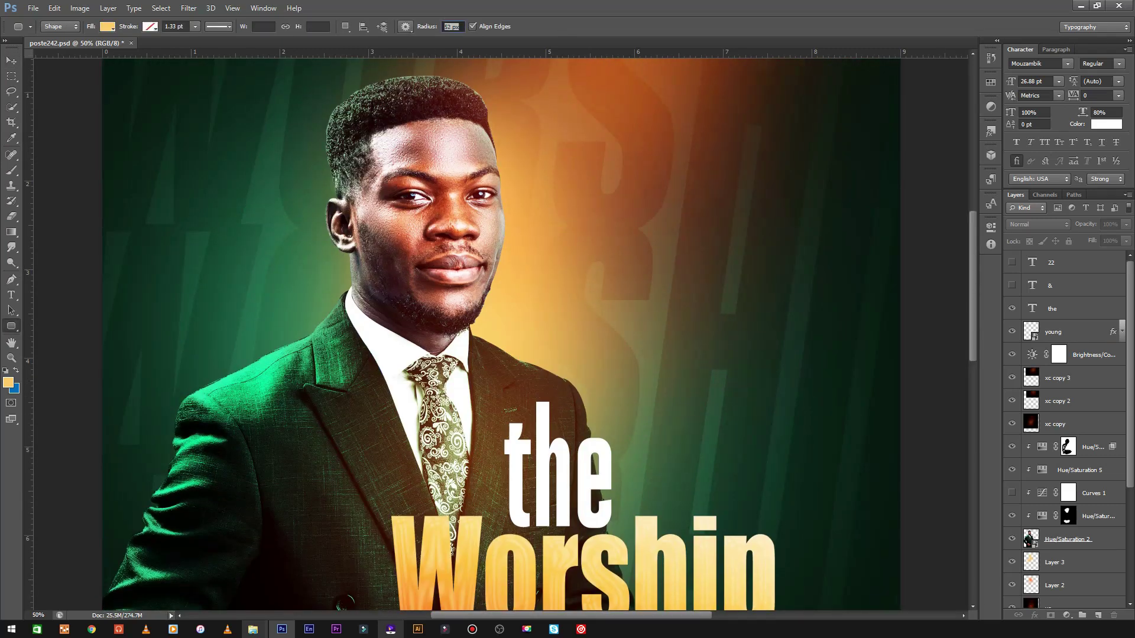
# Draw a pale-orange rounded square right of the face, enlarge it and place it above 'the'.
pyautogui.moveTo(640, 242); pyautogui.dragTo(732, 328)
pyautogui.hotkey('ctrl', 'z')
pyautogui.moveTo(603, 192); pyautogui.dragTo(668, 254)
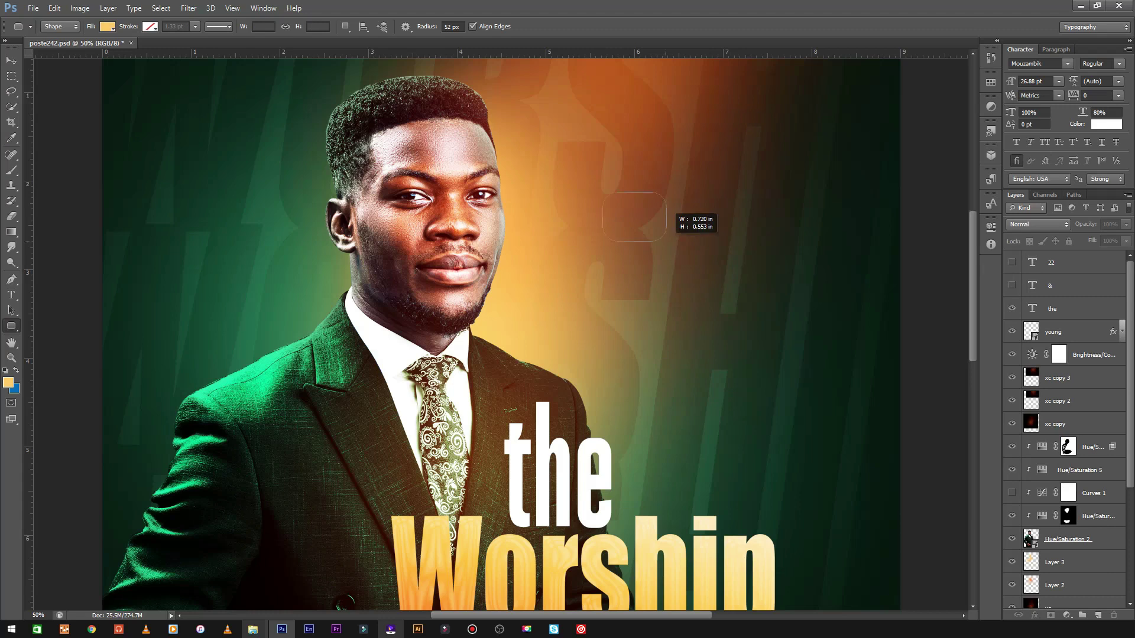
pyautogui.hotkey('ctrl', 't')
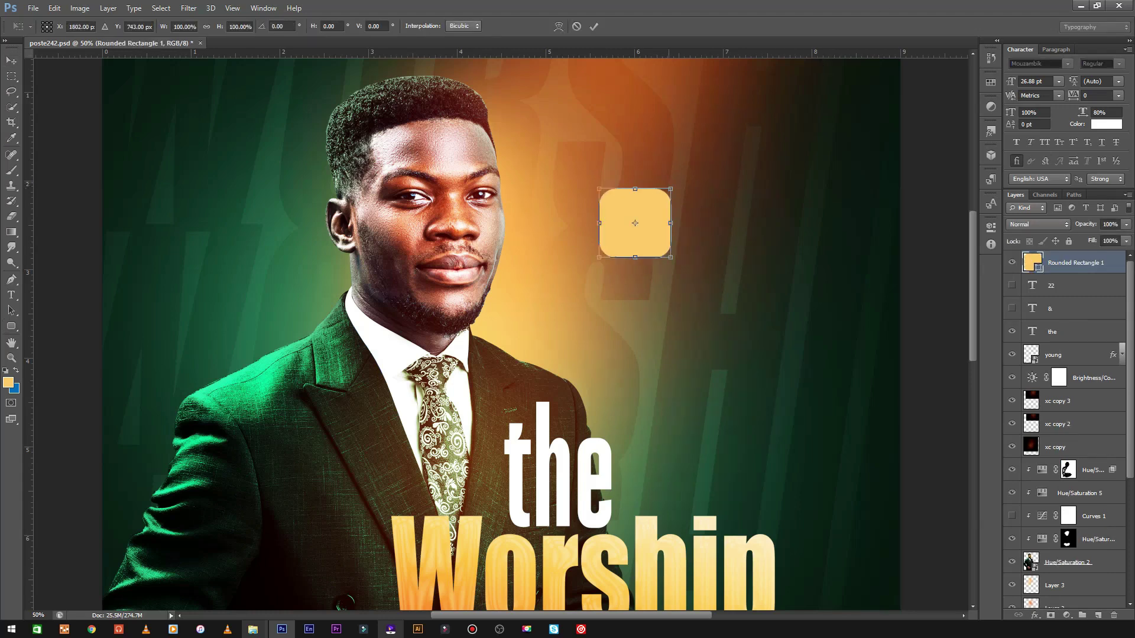
pyautogui.moveTo(669, 192); pyautogui.dragTo(722, 140)
pyautogui.press('Return')
pyautogui.press('v')
pyautogui.moveTo(688, 216); pyautogui.dragTo(710, 331)
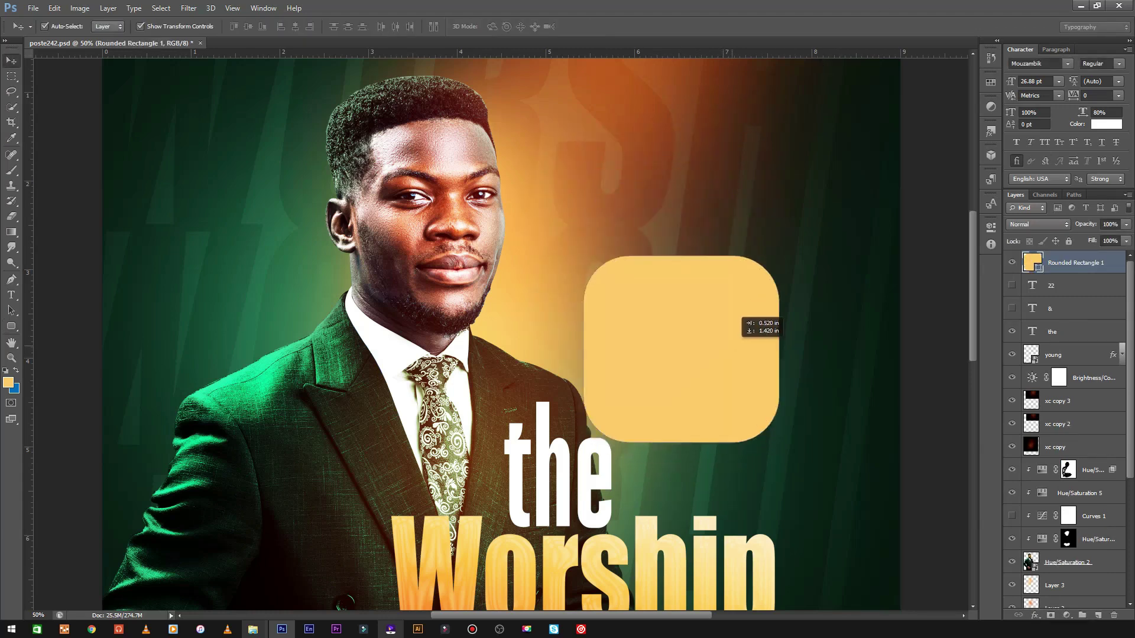
pyautogui.hotkey('ctrl', '-')
pyautogui.hotkey('ctrl', '-')
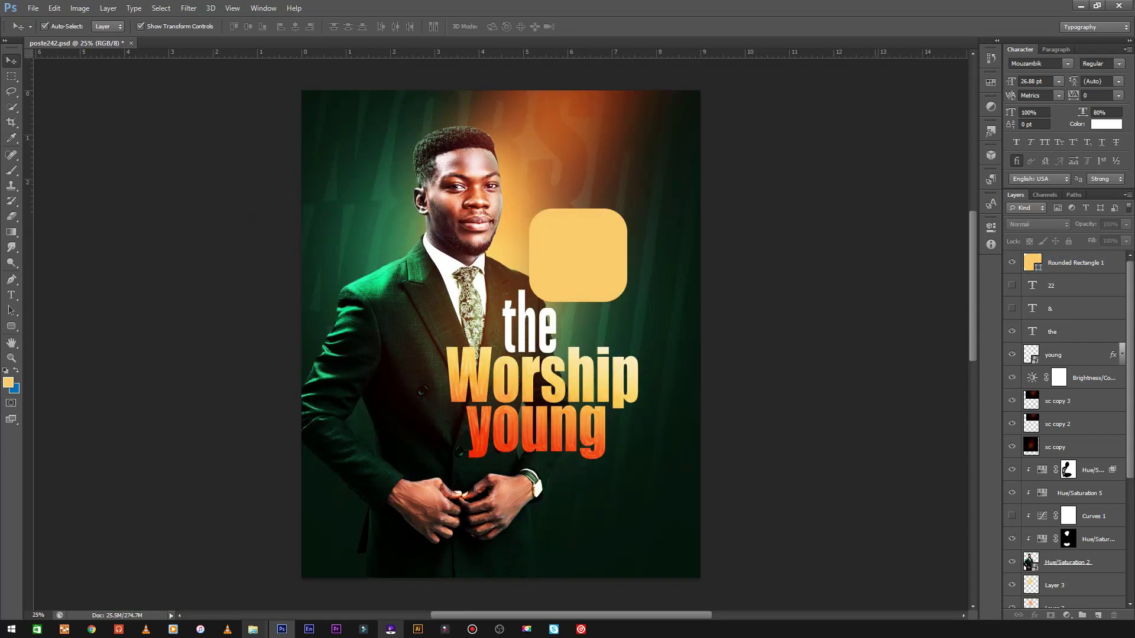
# Give the rounded square a Gradient Overlay with both stops set to dark greens.
pyautogui.click(1034, 616)
pyautogui.click(1058, 565)
pyautogui.click(804, 292)
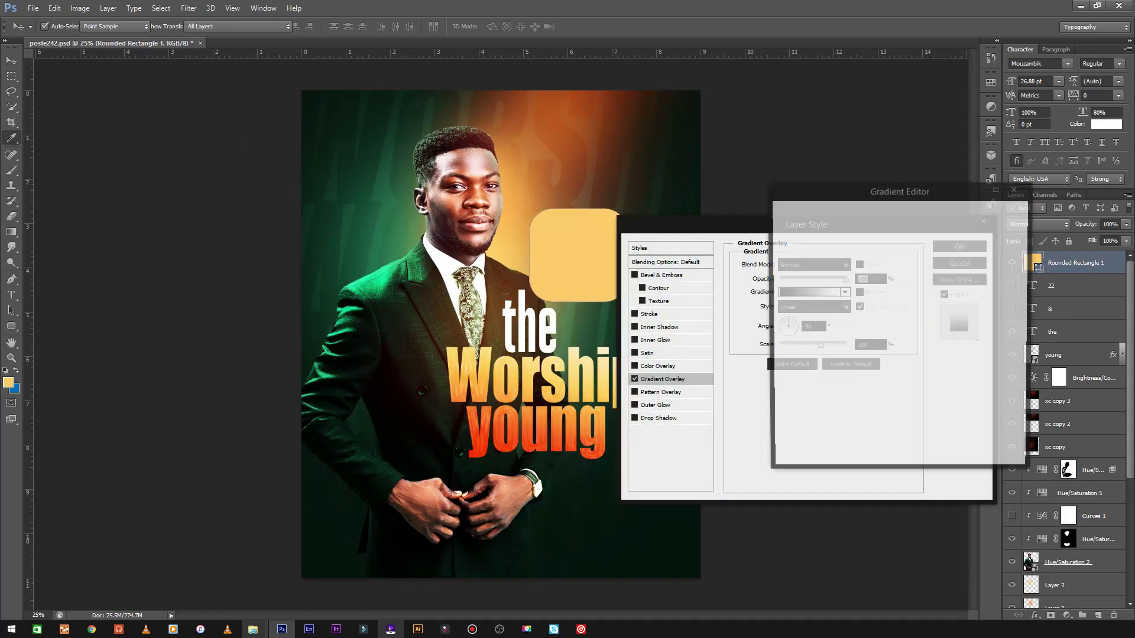
pyautogui.doubleClick(1013, 393)
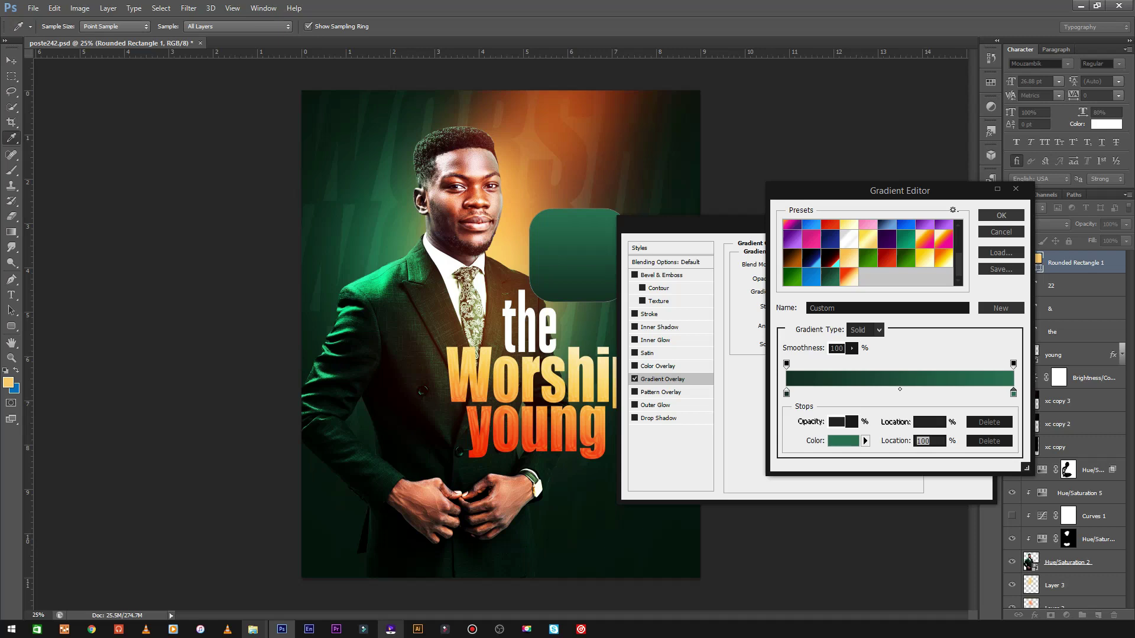
pyautogui.click(987, 213)
pyautogui.click(783, 393)
pyautogui.doubleClick(783, 393)
pyautogui.moveTo(793, 343); pyautogui.dragTo(799, 344)
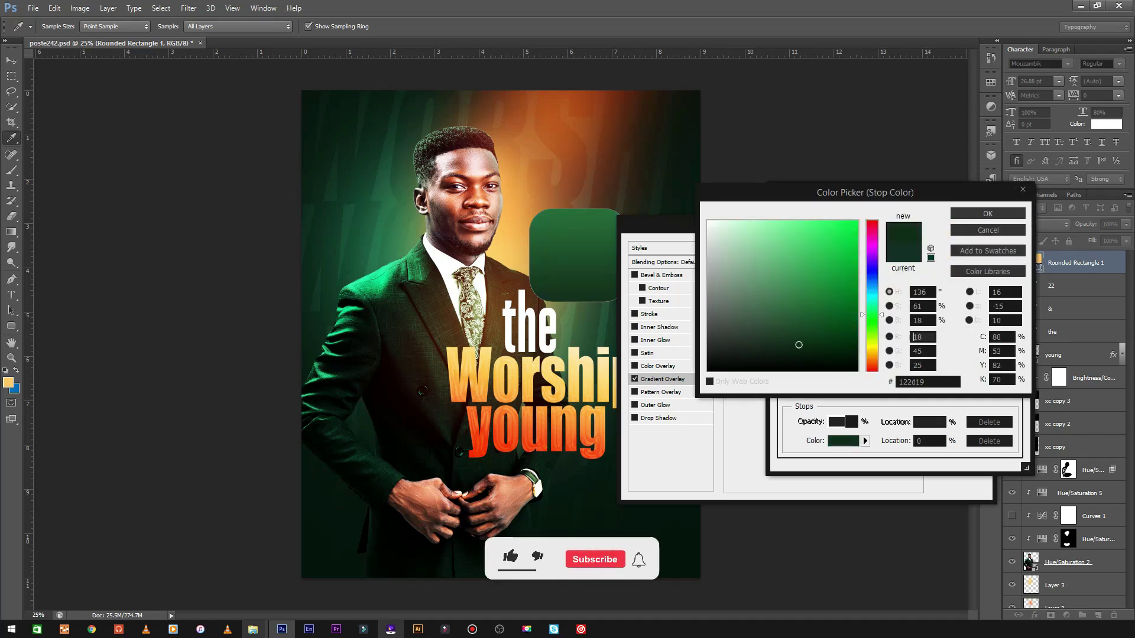
pyautogui.click(987, 213)
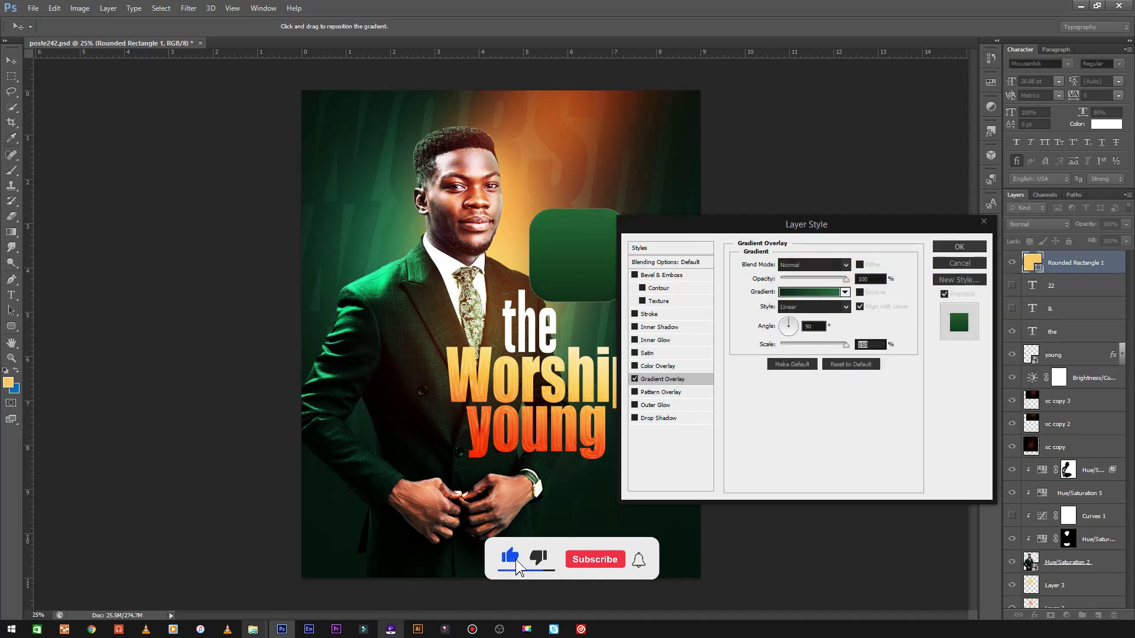
# Shrink the green square and fit it right of 'the', nudging 'the' slightly left.
pyautogui.press('Return')
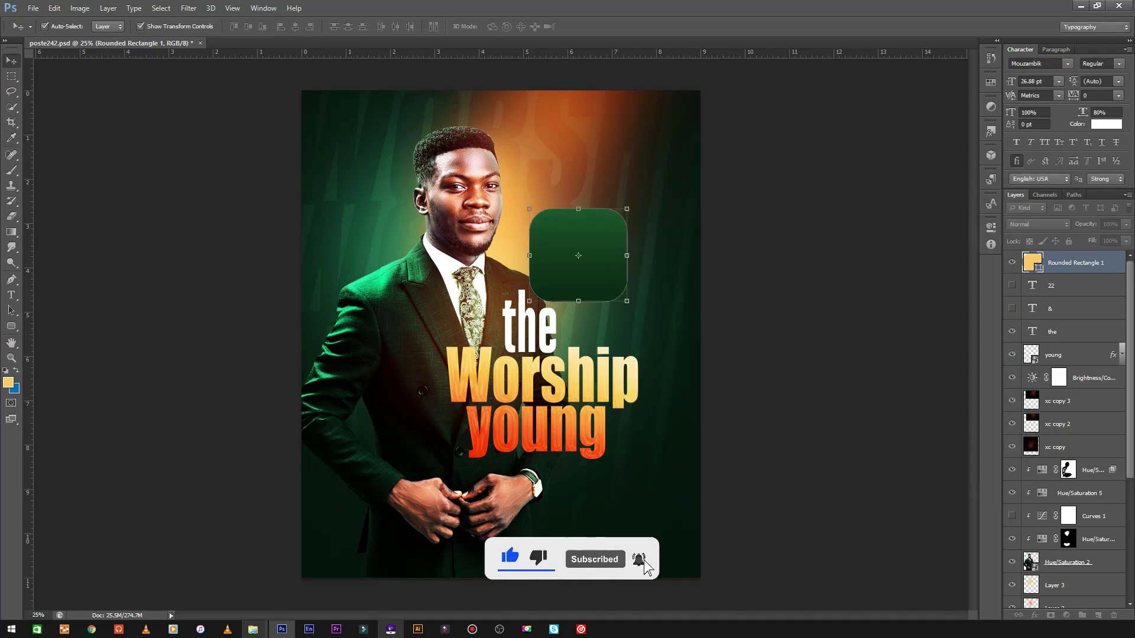
pyautogui.moveTo(578, 255); pyautogui.dragTo(607, 291)
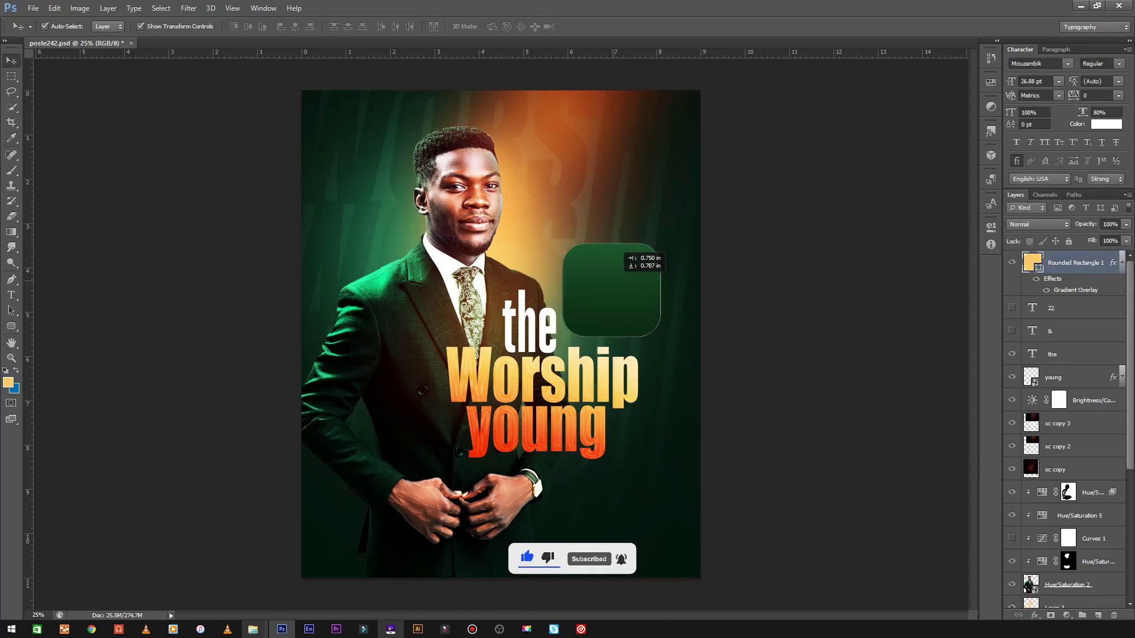
pyautogui.hotkey('ctrl', 't')
pyautogui.moveTo(657, 337); pyautogui.dragTo(647, 329)
pyautogui.moveTo(606, 291); pyautogui.dragTo(599, 305)
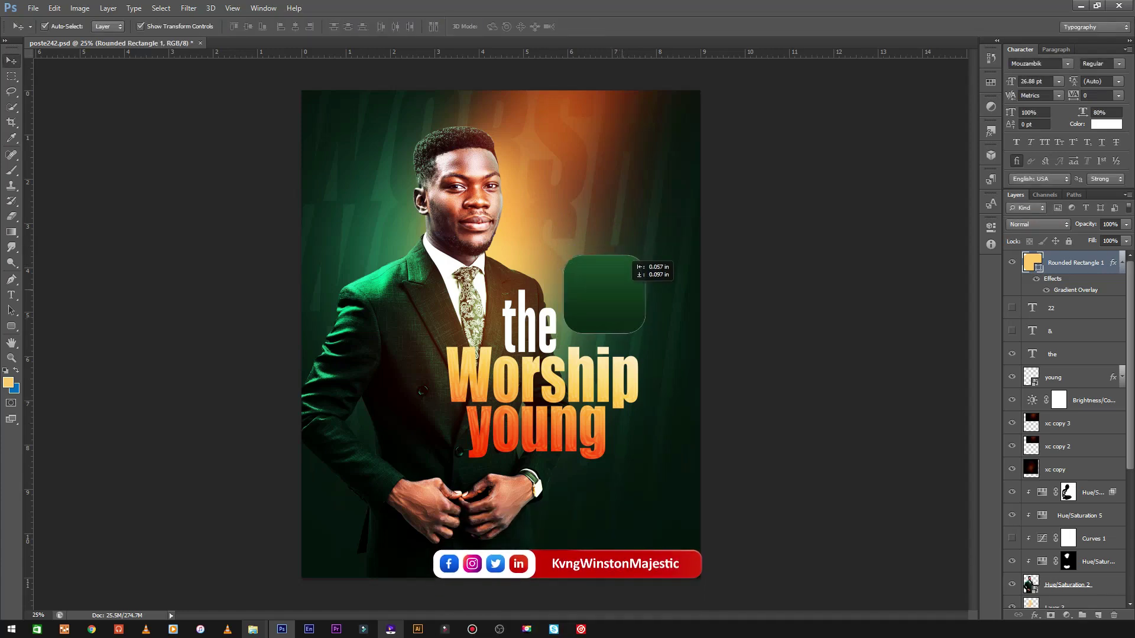
pyautogui.press('Return')
pyautogui.moveTo(528, 321); pyautogui.dragTo(523, 321)
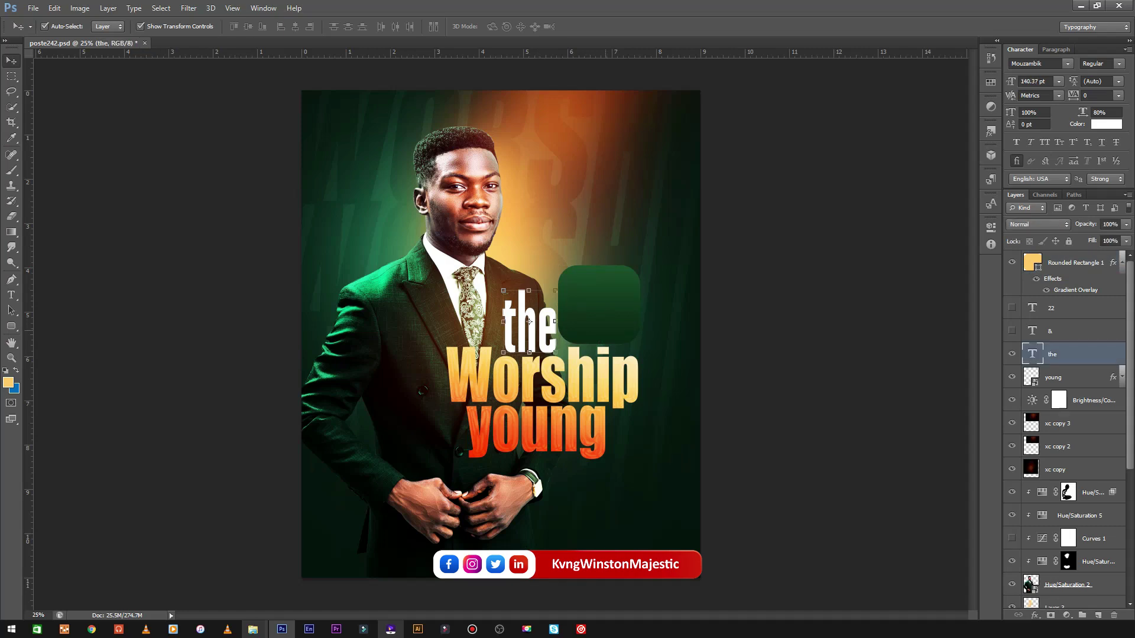
pyautogui.moveTo(599, 305); pyautogui.dragTo(596, 301)
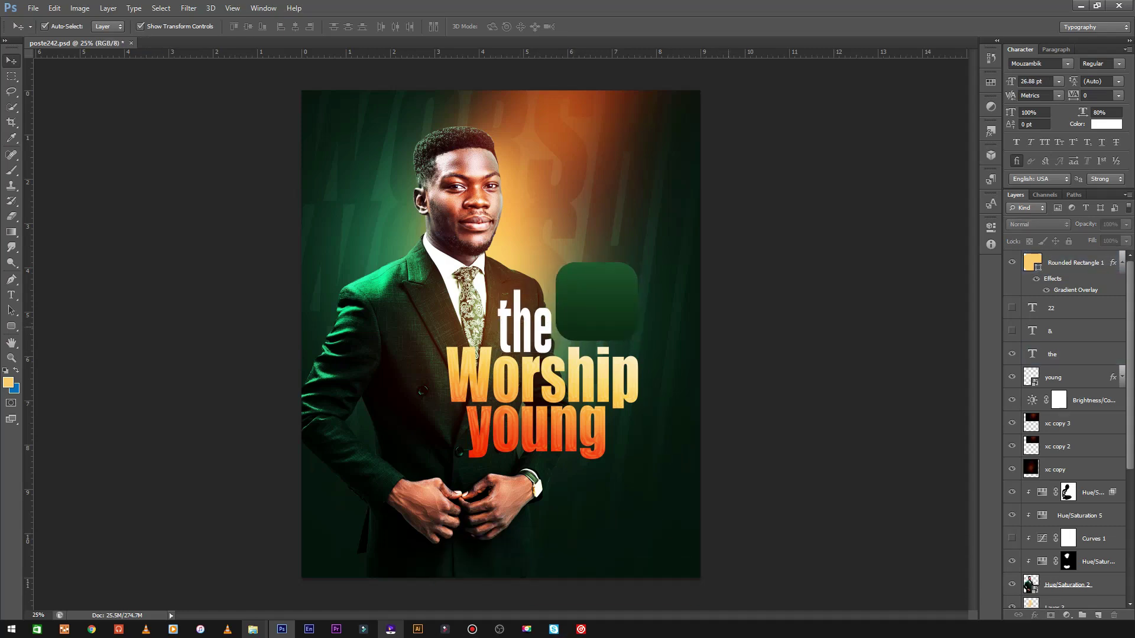
pyautogui.hotkey('ctrl', '+')
pyautogui.hotkey('ctrl', '+')
# Duplicate the green rounded square and scale the copy down inside the original.
pyautogui.click(692, 269)
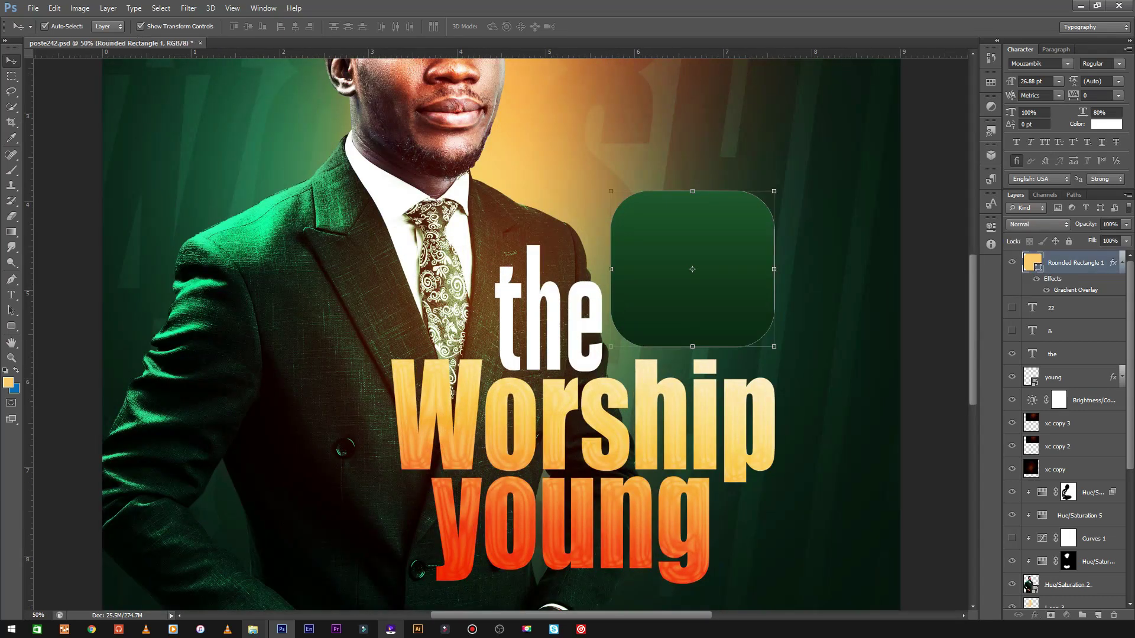
pyautogui.hotkey('ctrl', 'j')
pyautogui.hotkey('ctrl', 't')
pyautogui.moveTo(774, 191); pyautogui.dragTo(755, 209)
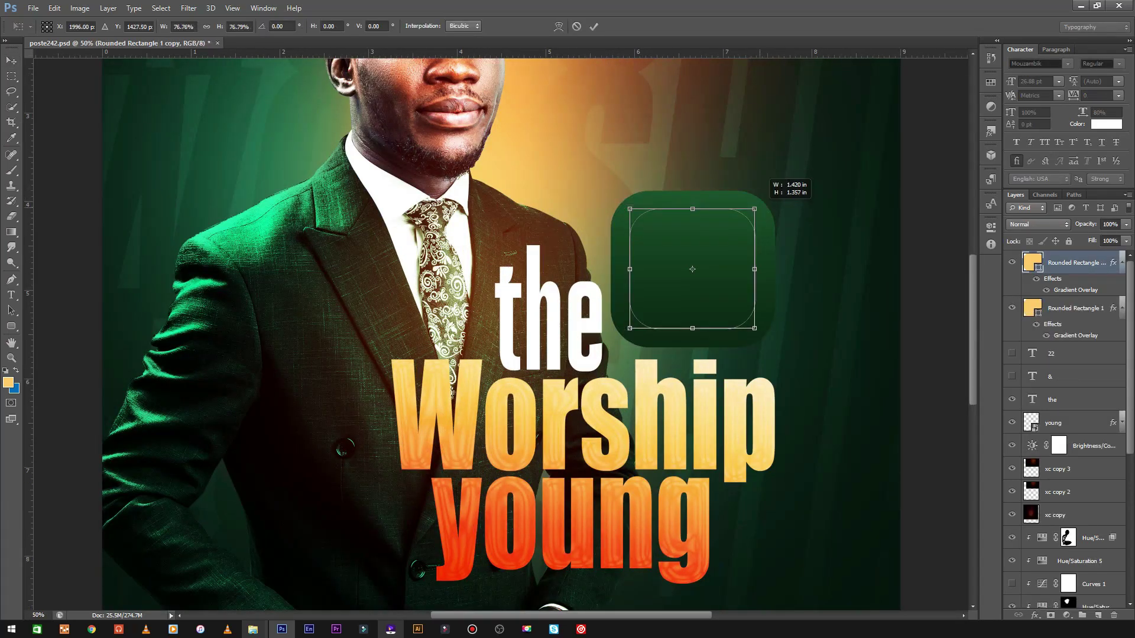
pyautogui.press('Return')
# Save the poster and select the inner rounded rectangle layer.
pyautogui.hotkey('ctrl', 'alt', 'a')
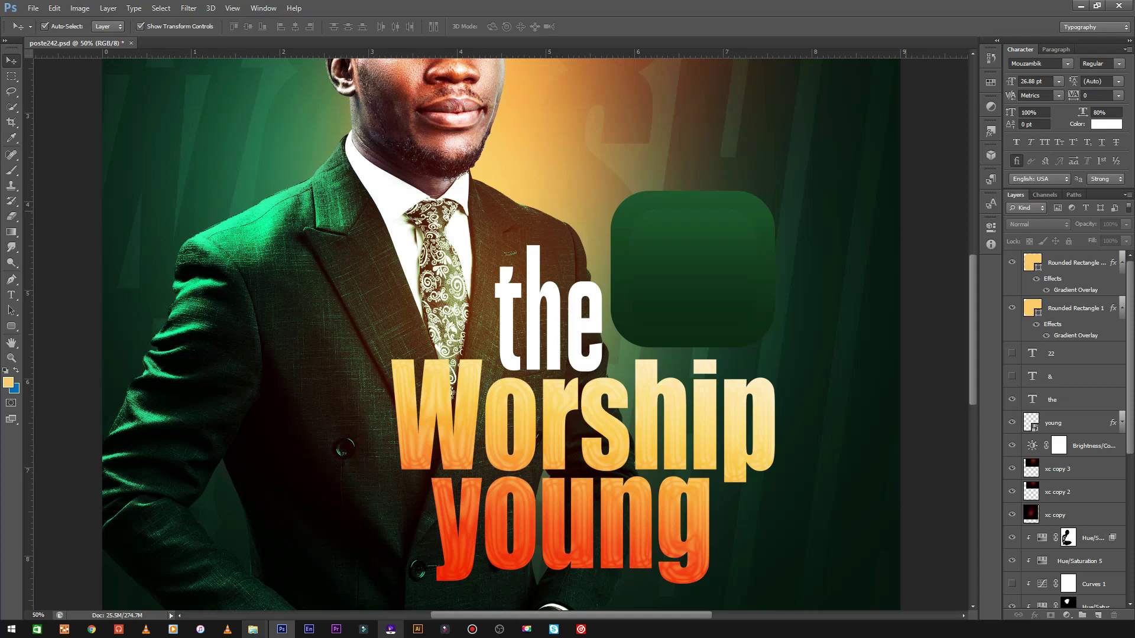
pyautogui.hotkey('ctrl', 's')
pyautogui.click(1075, 308)
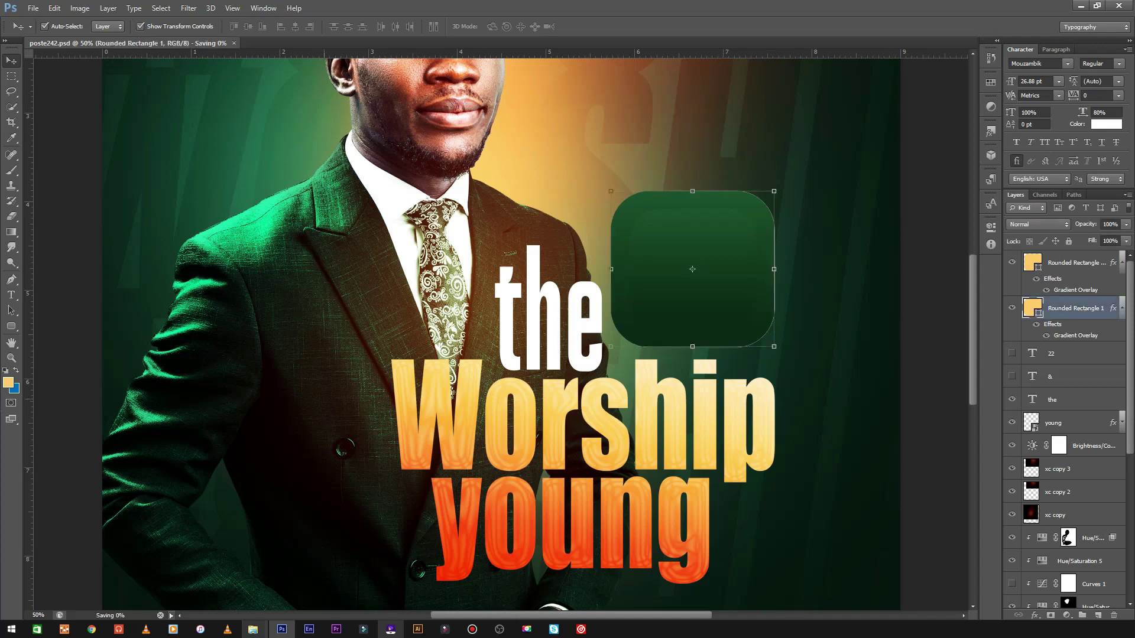
pyautogui.click(956, 426)
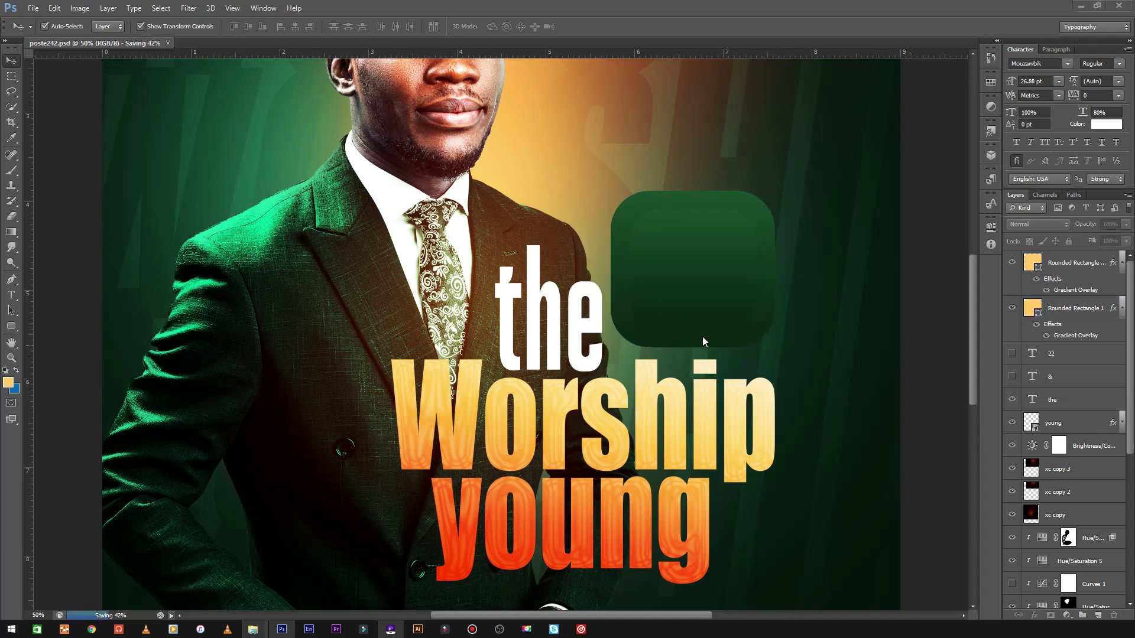
pyautogui.click(659, 300)
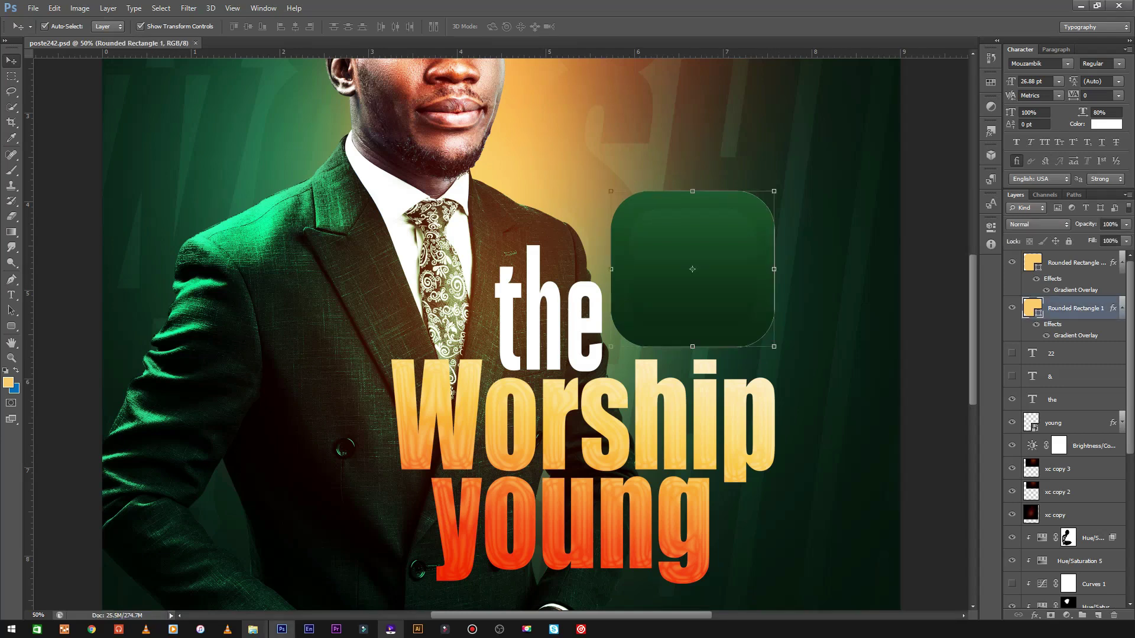
# Edit Rounded Rectangle 1's Gradient Overlay stops to give the badge a lighter green rim.
pyautogui.doubleClick(1075, 335)
pyautogui.click(804, 291)
pyautogui.scroll(-3, 869, 255)
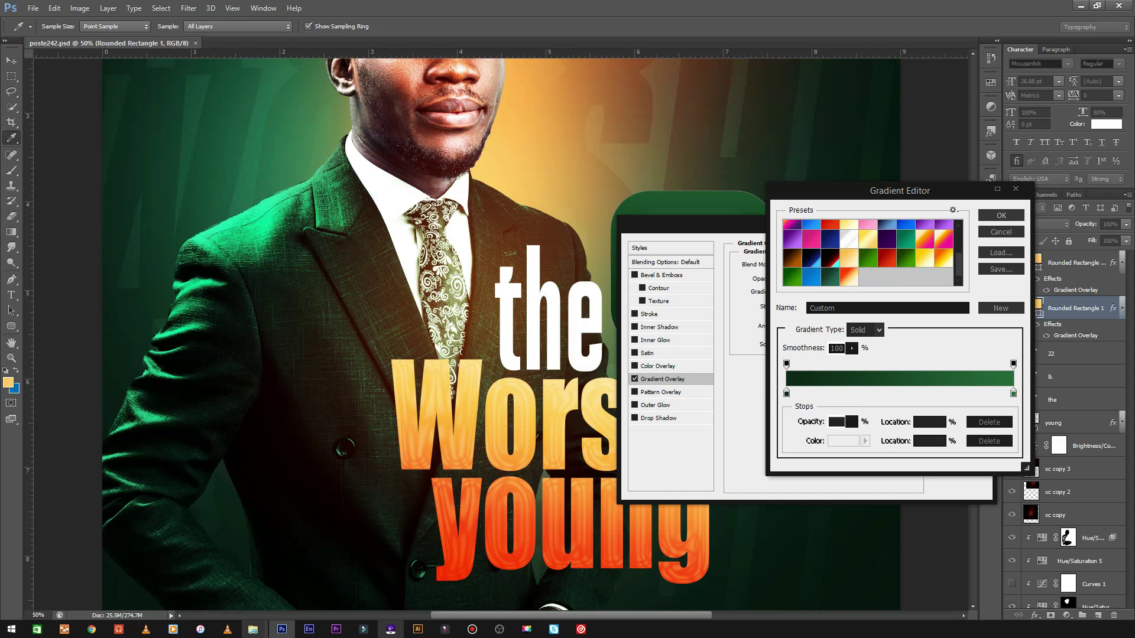
pyautogui.click(786, 393)
pyautogui.doubleClick(786, 393)
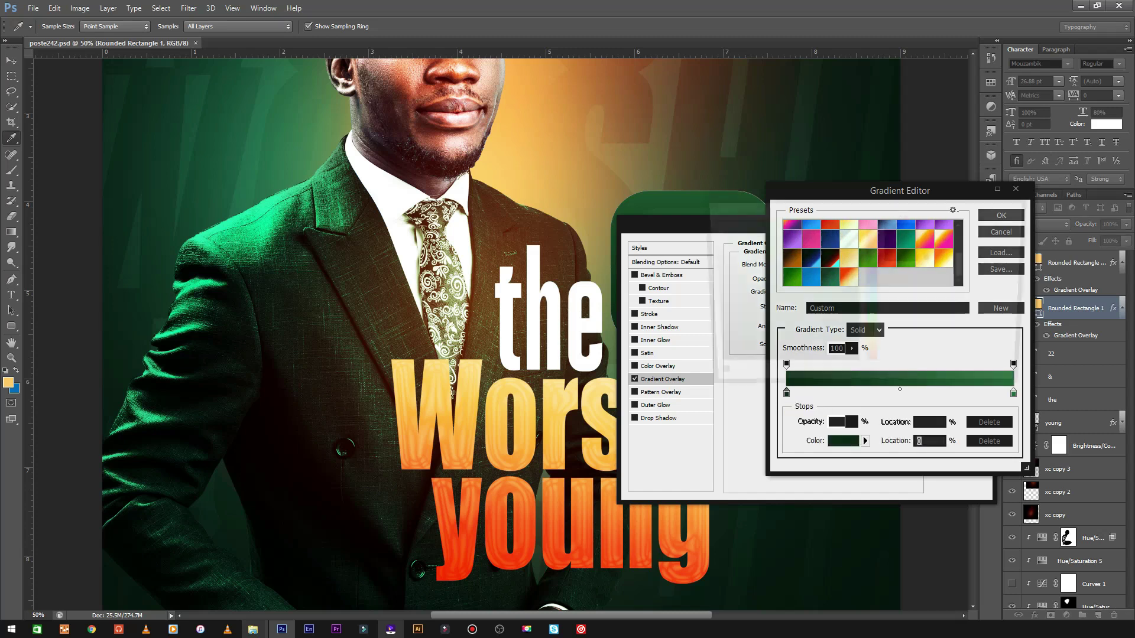
pyautogui.press('Escape')
pyautogui.doubleClick(1014, 393)
pyautogui.press('Escape')
pyautogui.click(1001, 216)
pyautogui.moveTo(975, 146); pyautogui.dragTo(990, 127)
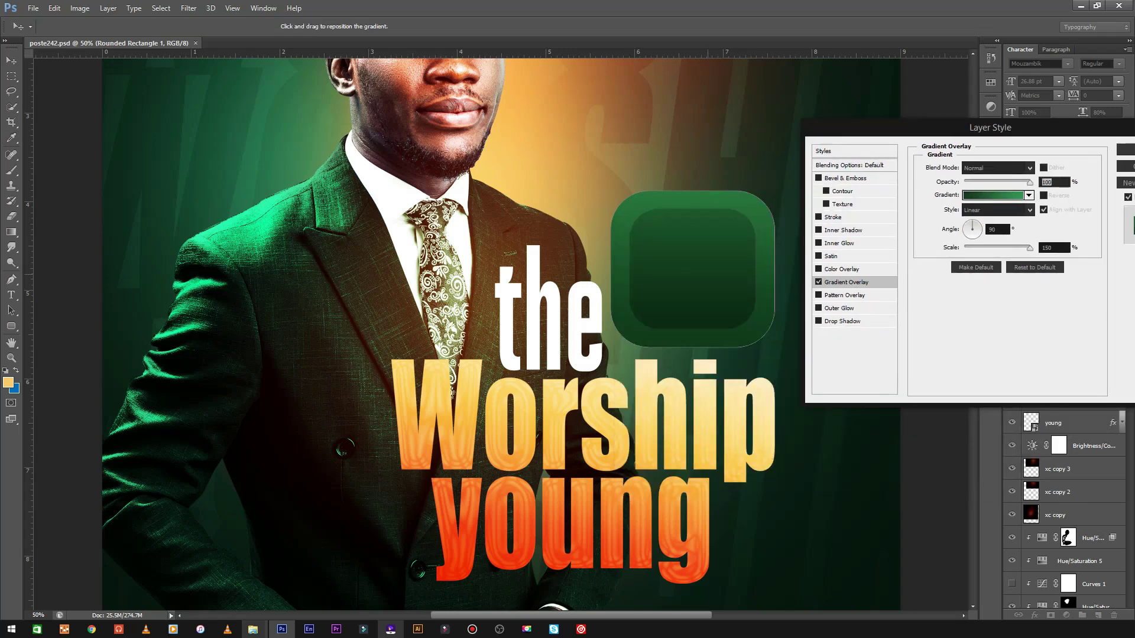
pyautogui.press('Return')
# Zoom out to review the whole poster, then back in on the badge.
pyautogui.hotkey('ctrl', '-')
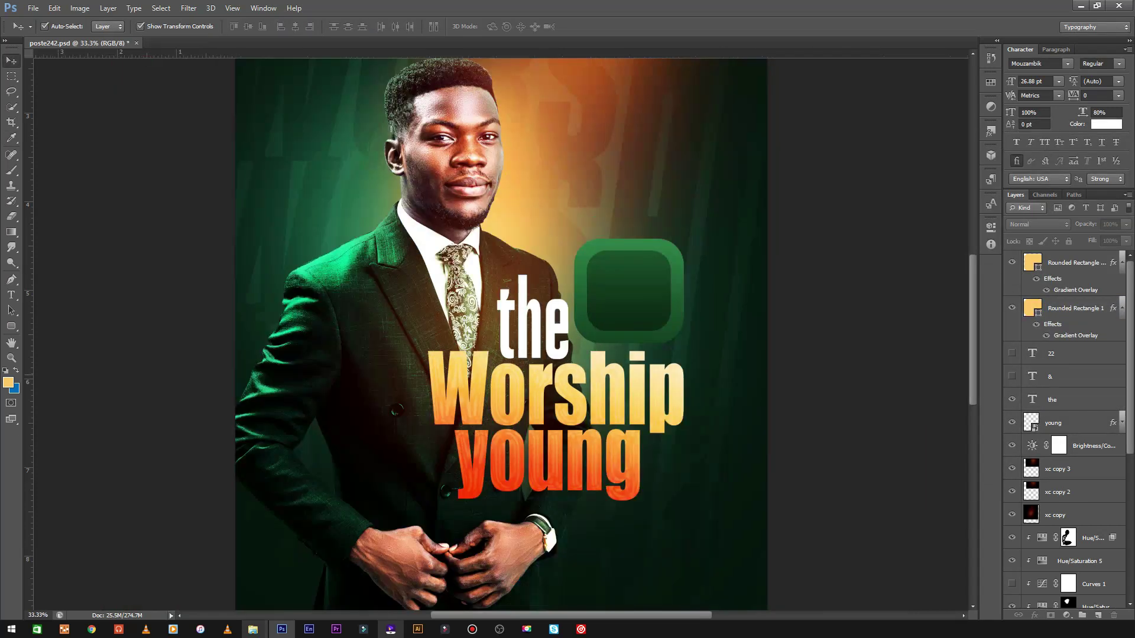
pyautogui.hotkey('ctrl', '-')
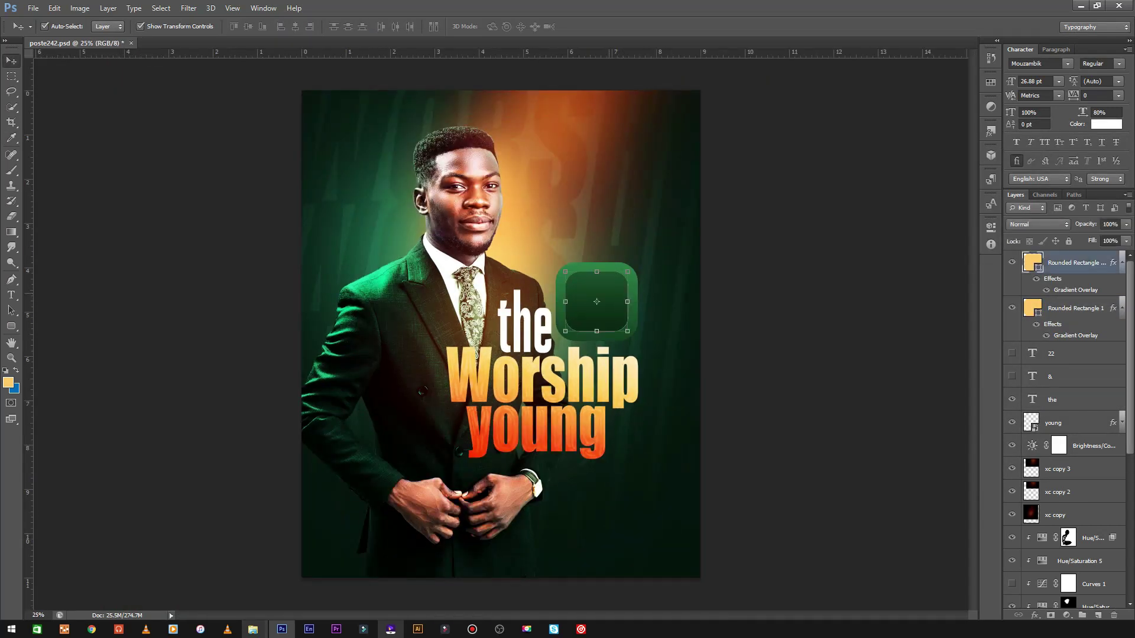
pyautogui.hotkey('ctrl', '+')
pyautogui.hotkey('ctrl', '+')
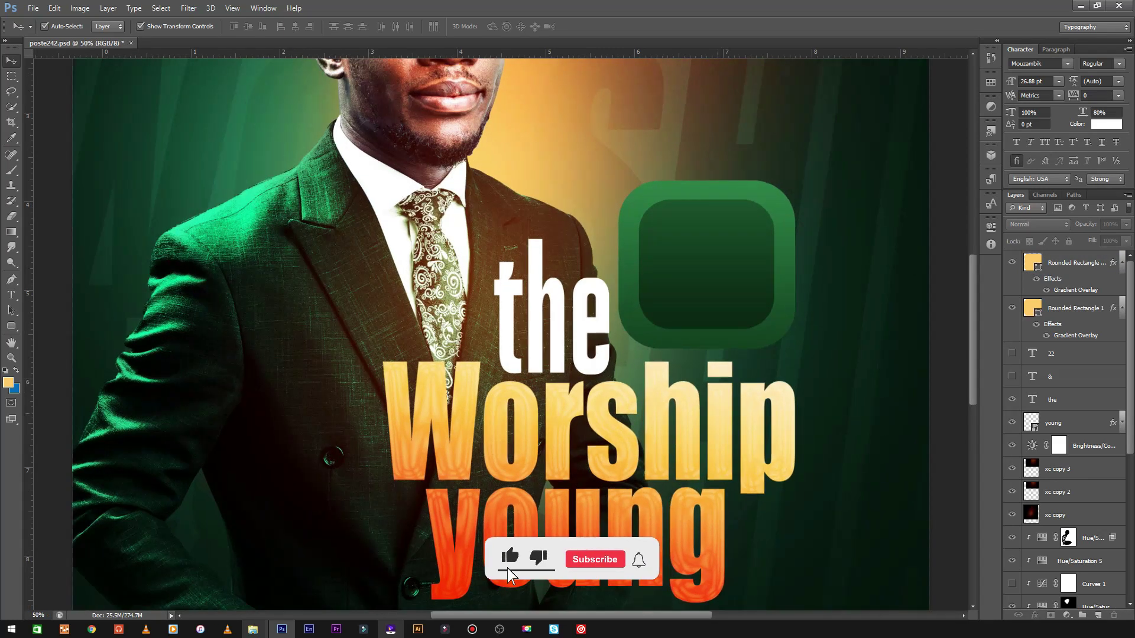
pyautogui.hotkey('ctrl', '+')
# Add 'Dear God' text inside the badge and set it in the Codec Cold font.
pyautogui.press('t')
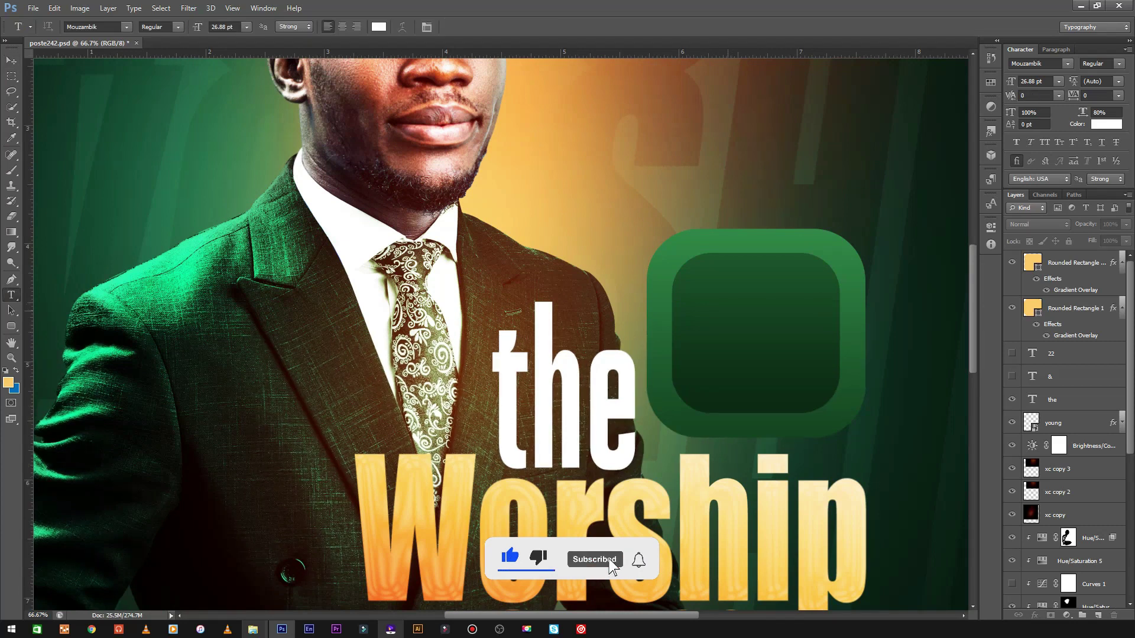
pyautogui.click(728, 310)
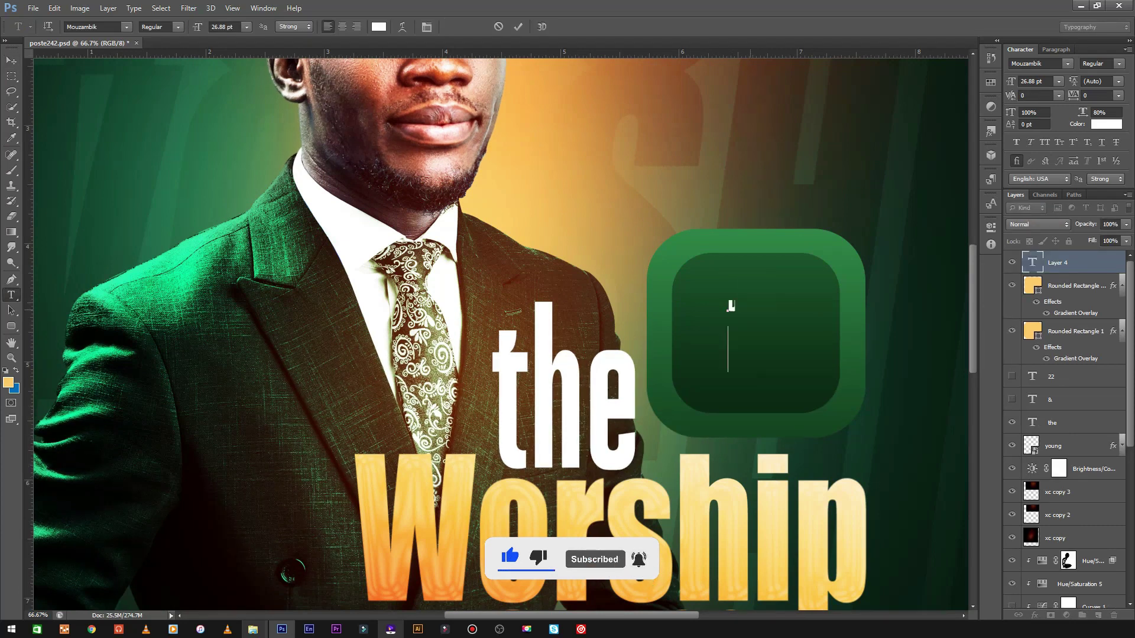
pyautogui.hotkey('ctrl', 'Return')
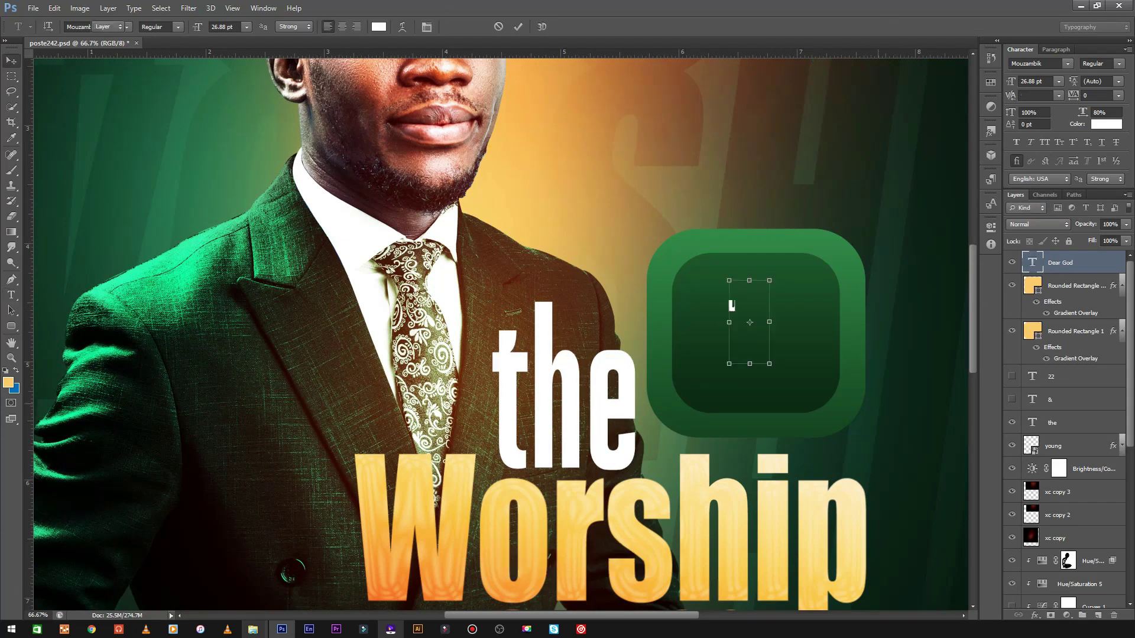
pyautogui.press('v')
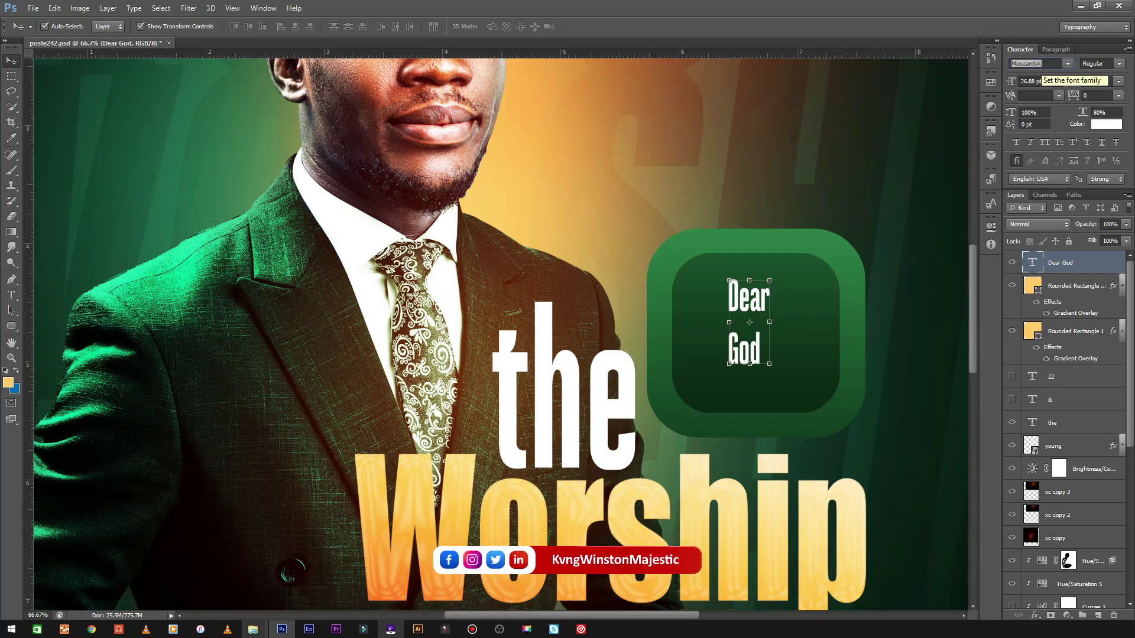
pyautogui.write('co')
pyautogui.press('Return')
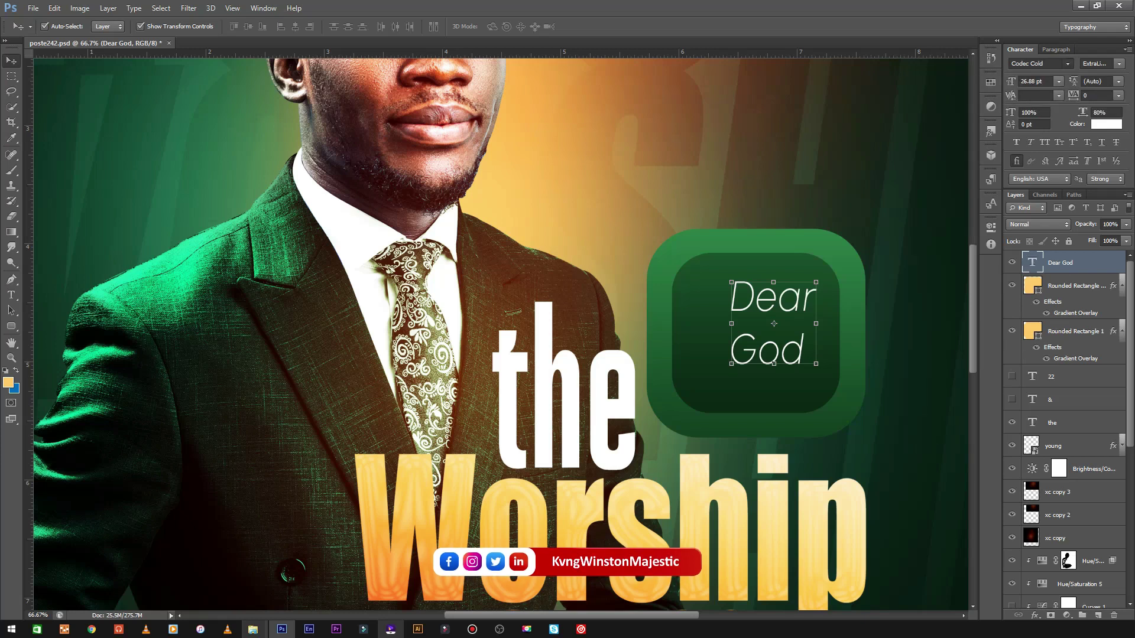
# Make DEAR GOD all caps, bold and centred, with tracking -25 and tight leading.
pyautogui.hotkey('ctrl', 'shift', 'k')
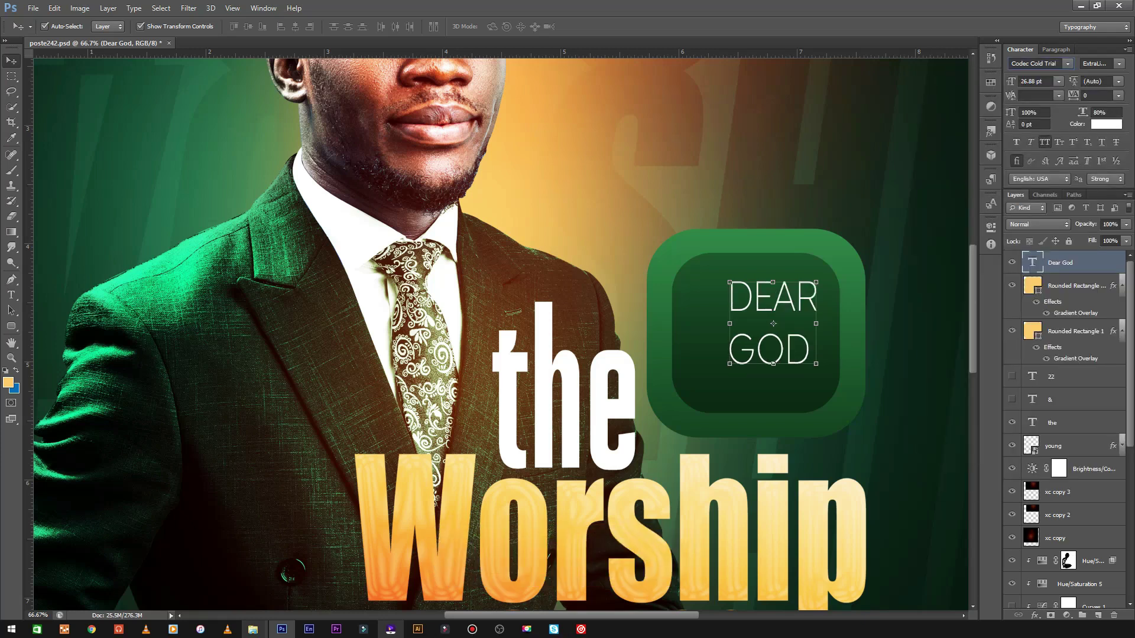
pyautogui.press('Return')
pyautogui.press('Return')
pyautogui.press('Return')
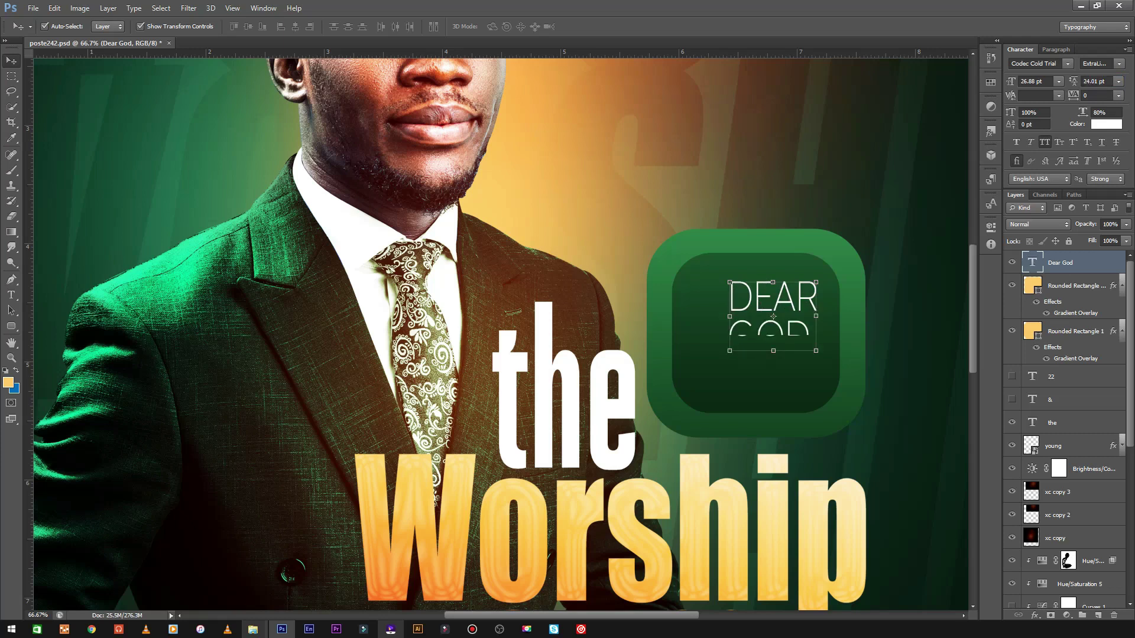
pyautogui.click(1055, 49)
pyautogui.click(1015, 65)
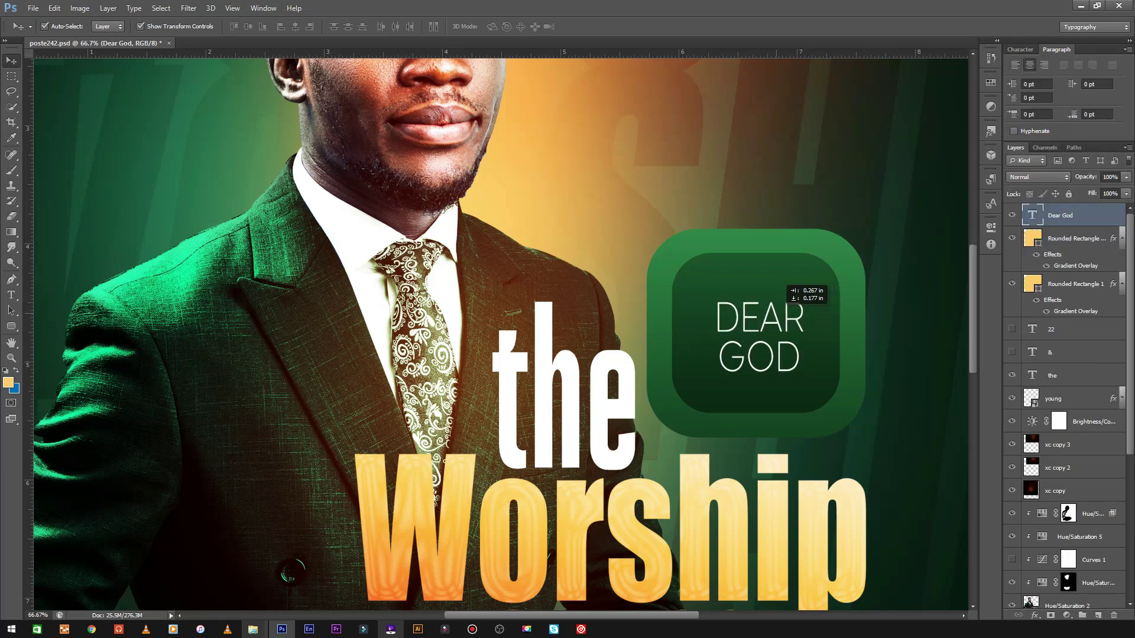
pyautogui.click(1021, 49)
pyautogui.click(1119, 63)
pyautogui.click(1094, 99)
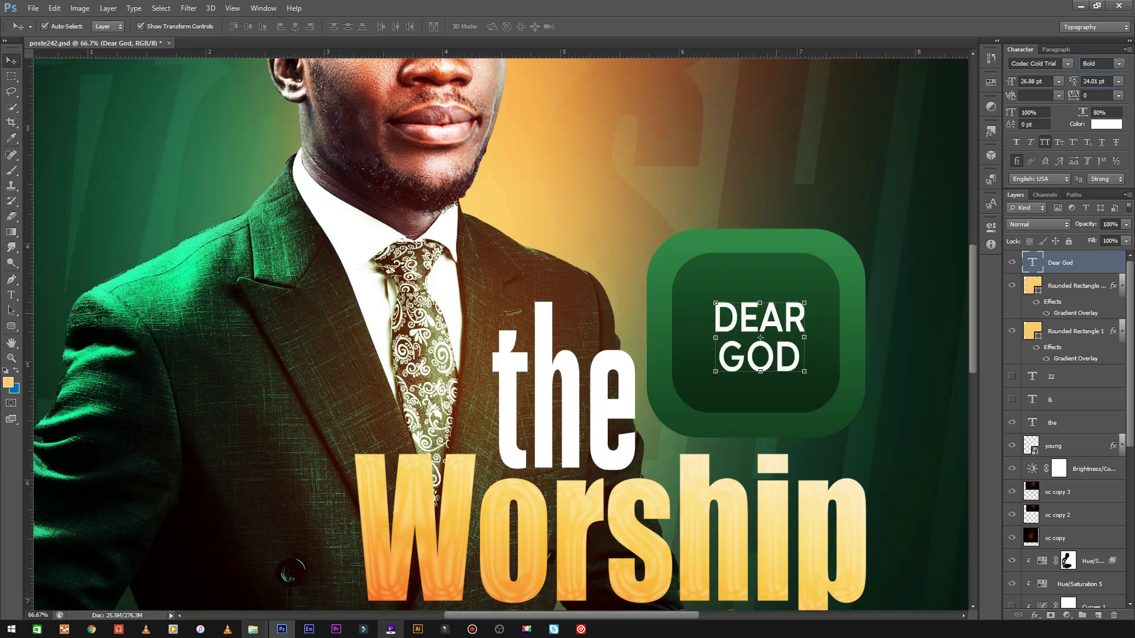
pyautogui.write('-80')
pyautogui.click(1118, 95)
pyautogui.click(1099, 155)
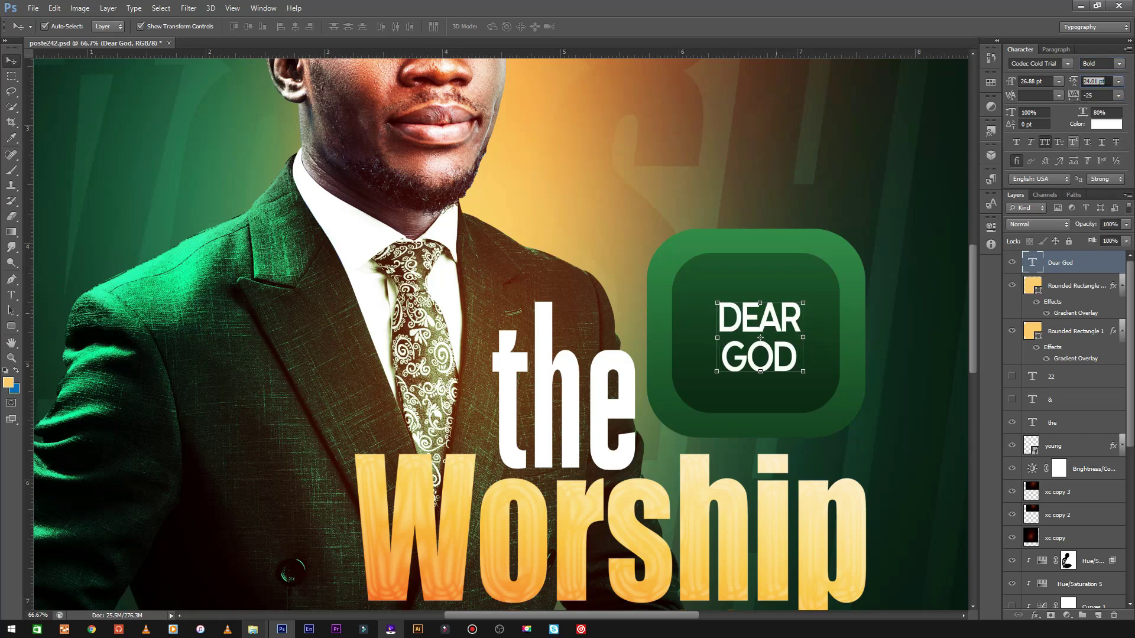
# Stretch DEAR GOD slightly wider and set its leading to 20.04 pt.
pyautogui.hotkey('ctrl', 't')
pyautogui.moveTo(803, 338); pyautogui.dragTo(807, 340)
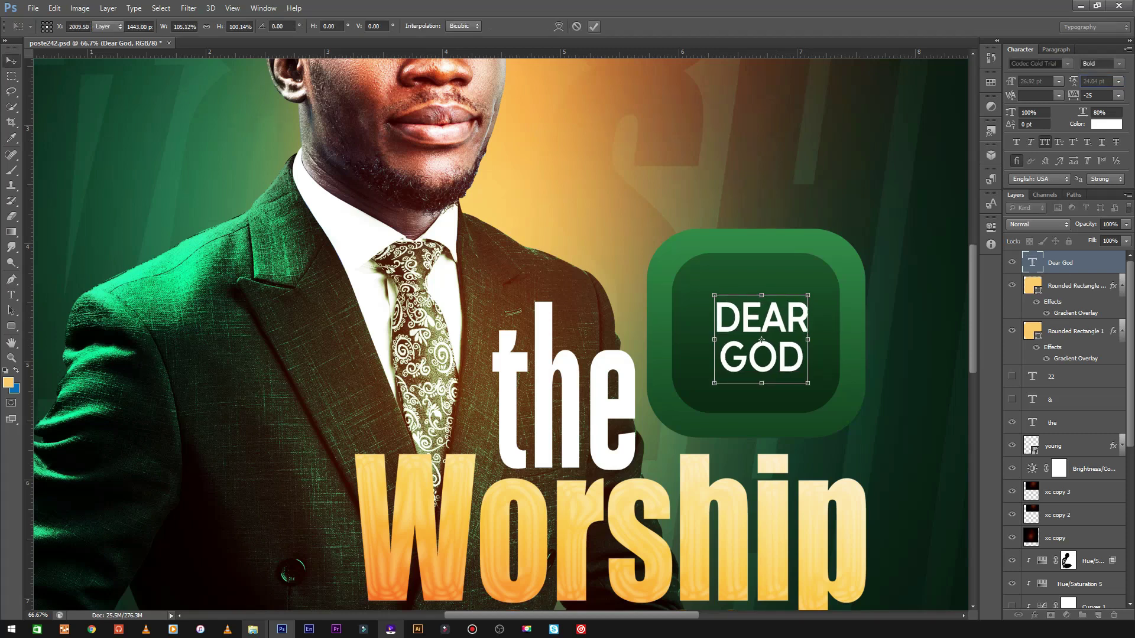
pyautogui.press('Return')
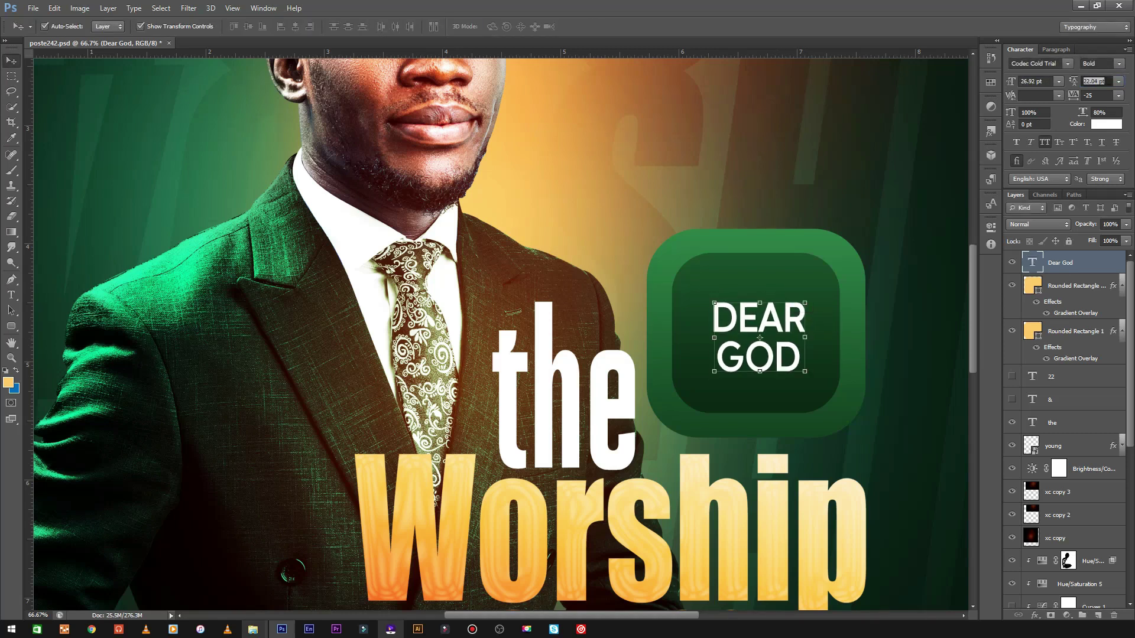
pyautogui.click(1094, 81)
pyautogui.press('Down')
pyautogui.press('Down')
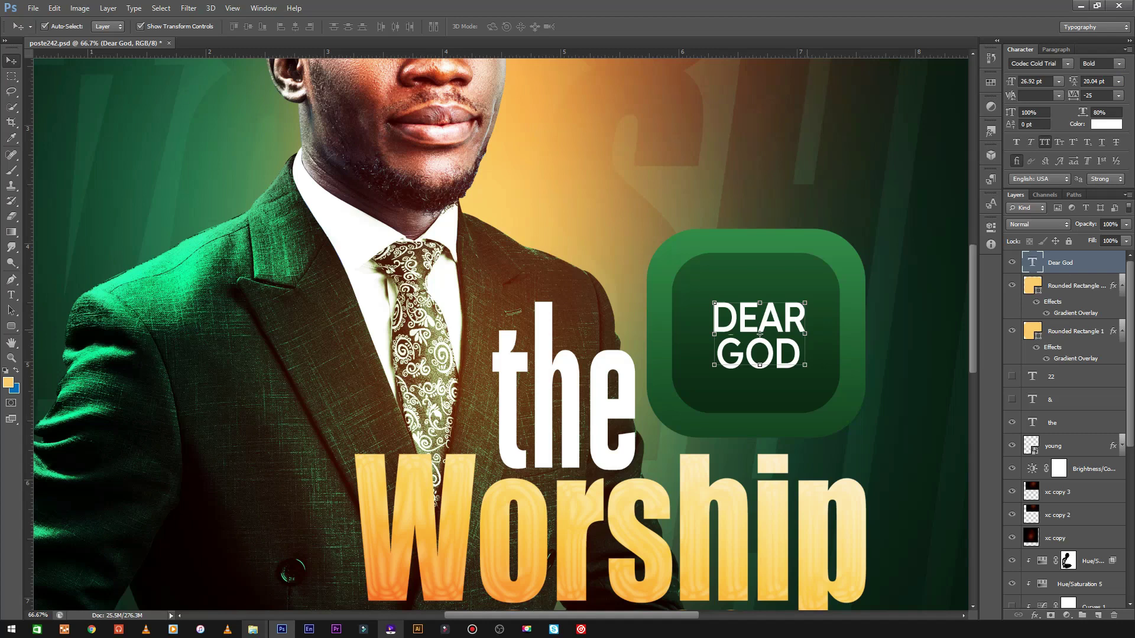
# Set DEAR GOD leading to 23.04 pt and duplicate it as a 'Theme:' text layer.
pyautogui.press('Up')
pyautogui.press('Up')
pyautogui.press('Up')
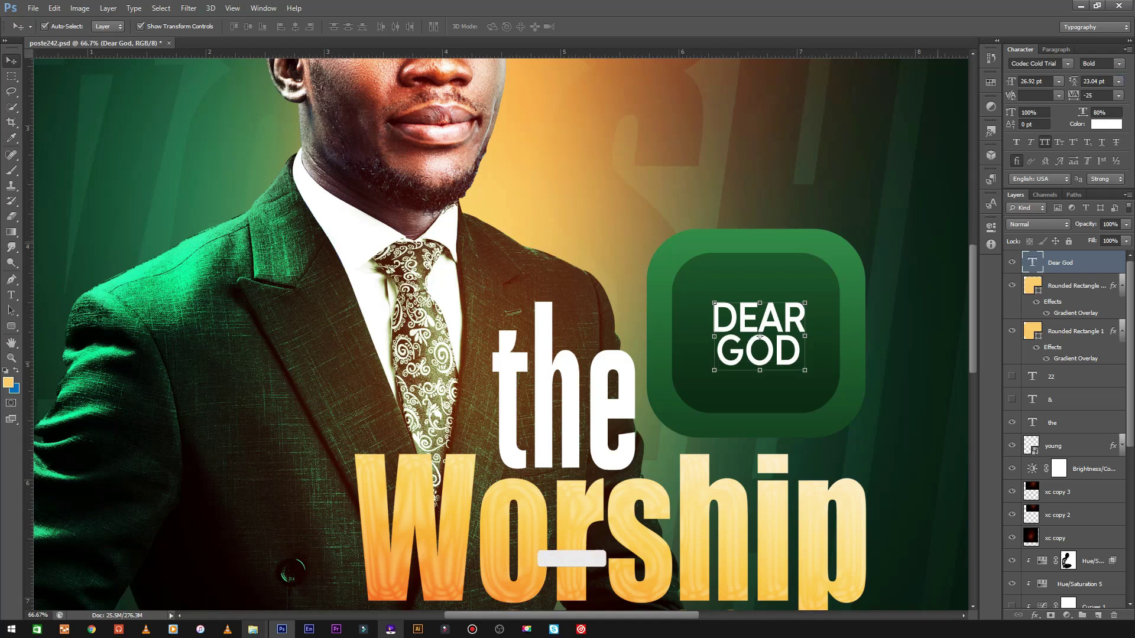
pyautogui.hotkey('ctrl', '-')
pyautogui.hotkey('ctrl', '-')
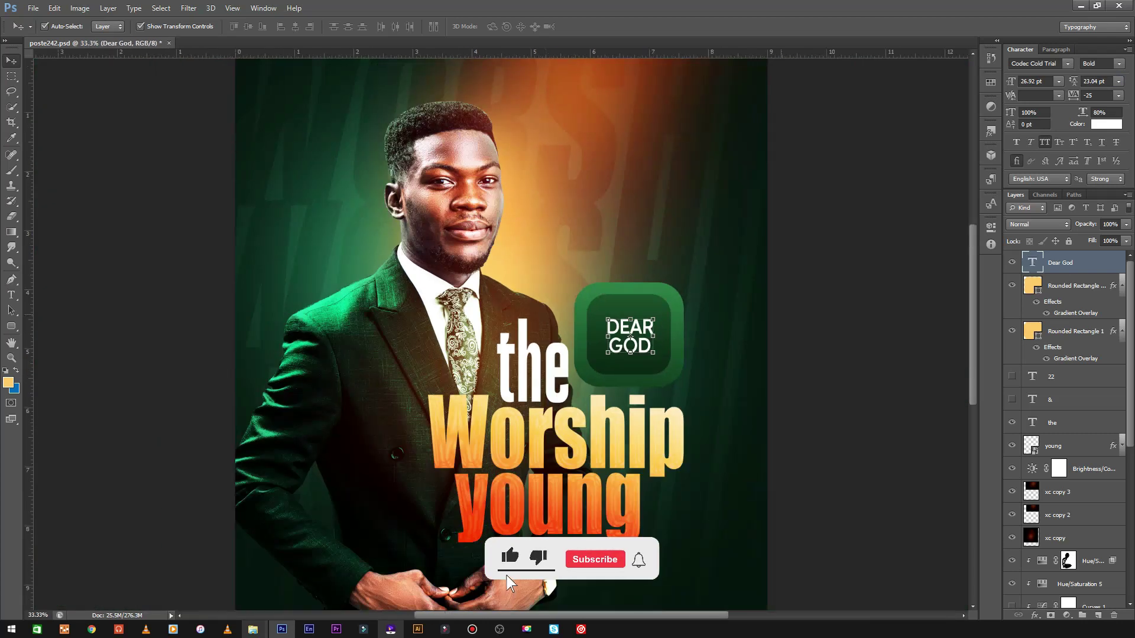
pyautogui.hotkey('ctrl', 'j')
pyautogui.press('t')
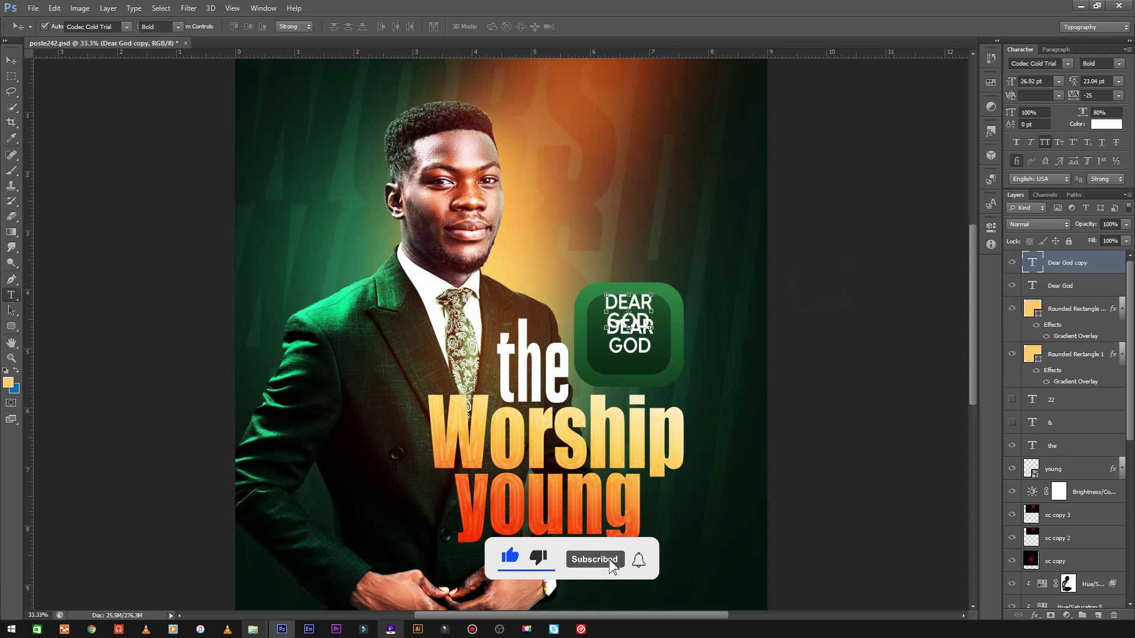
pyautogui.doubleClick(628, 309)
pyautogui.click(627, 309)
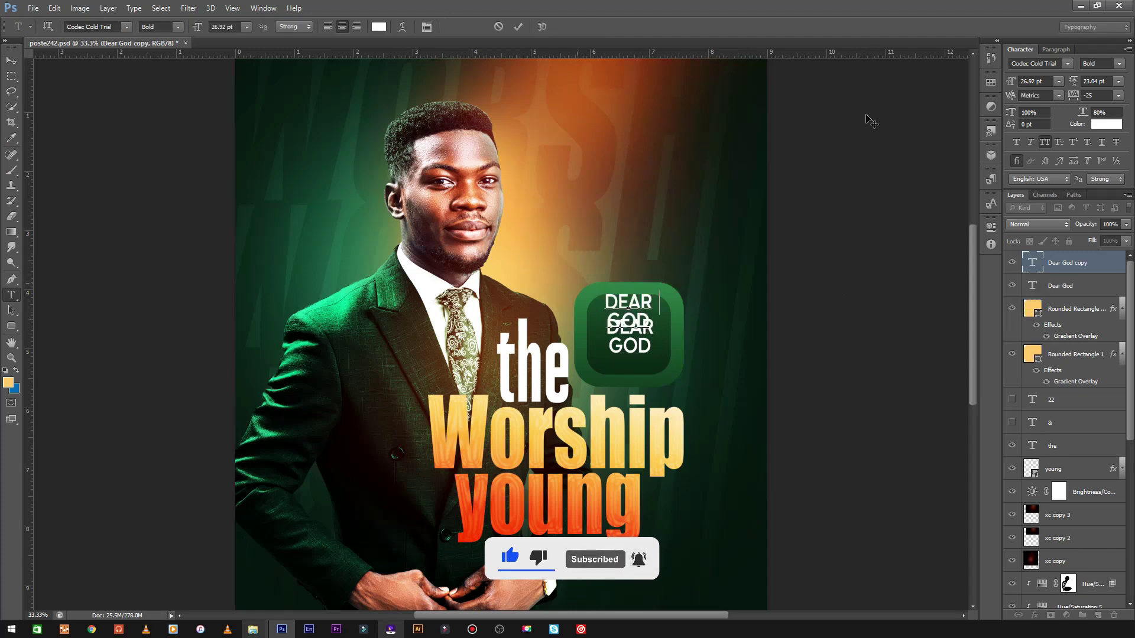
pyautogui.write('Theme:')
pyautogui.hotkey('ctrl', 'Return')
# Scale THEME: to about 34%, colour it light yellow with tracking 200, above DEAR GOD.
pyautogui.hotkey('ctrl', 't')
pyautogui.moveTo(662, 283); pyautogui.dragTo(640, 297)
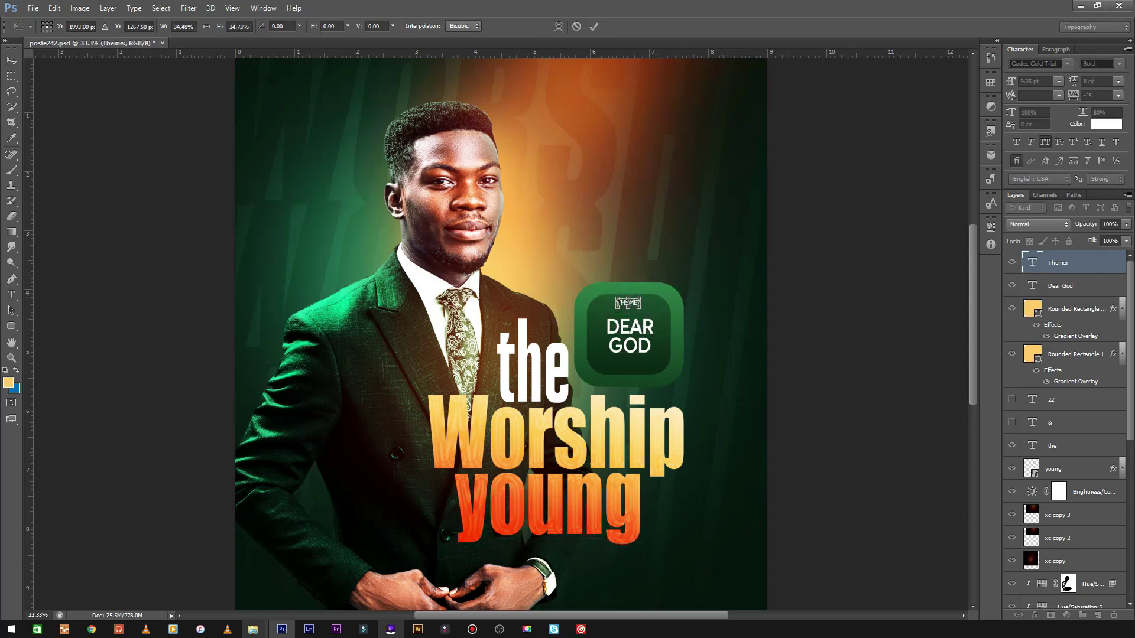
pyautogui.press('Return')
pyautogui.click(1106, 124)
pyautogui.click(591, 438)
pyautogui.click(981, 223)
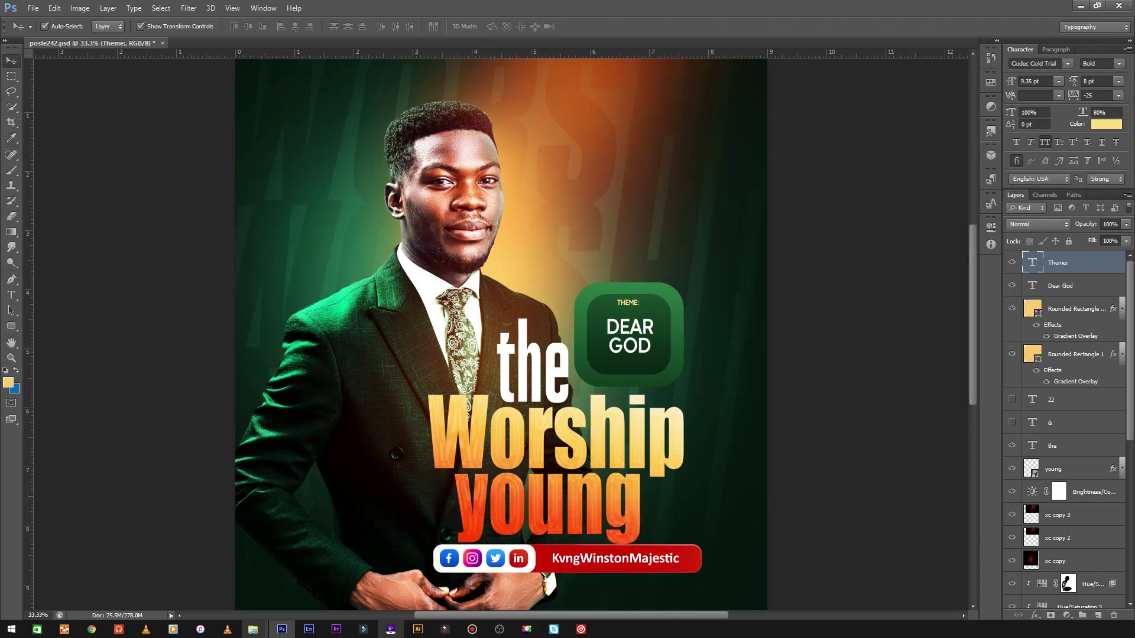
pyautogui.press('Return')
pyautogui.click(1118, 96)
pyautogui.click(1088, 288)
pyautogui.moveTo(627, 302); pyautogui.dragTo(630, 309)
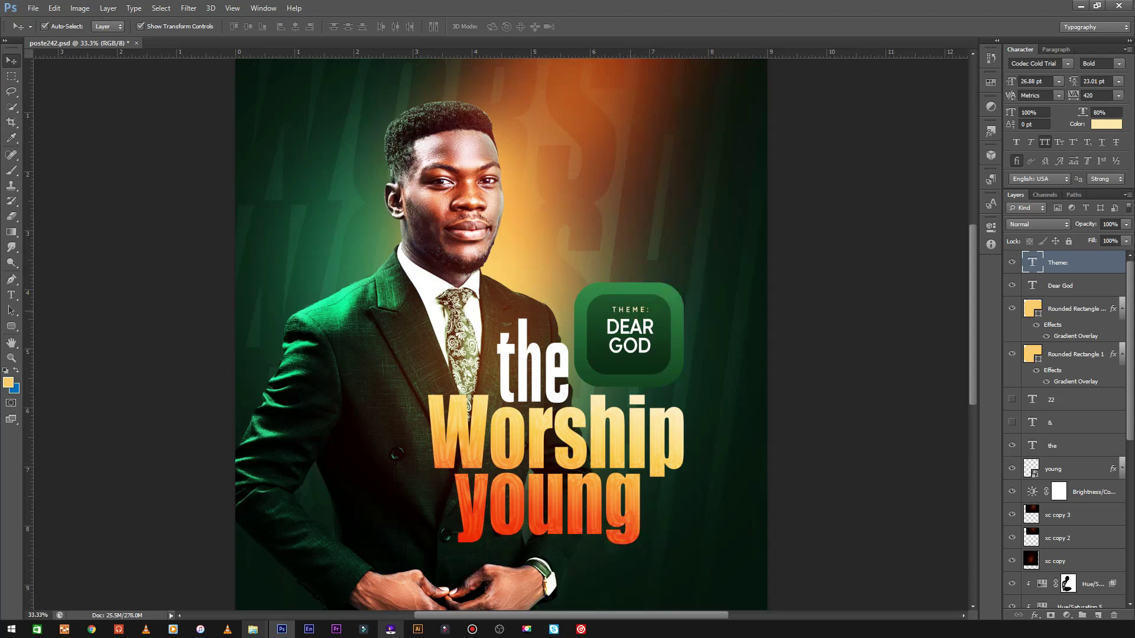
pyautogui.hotkey('ctrl', '-')
pyautogui.hotkey('ctrl', '-')
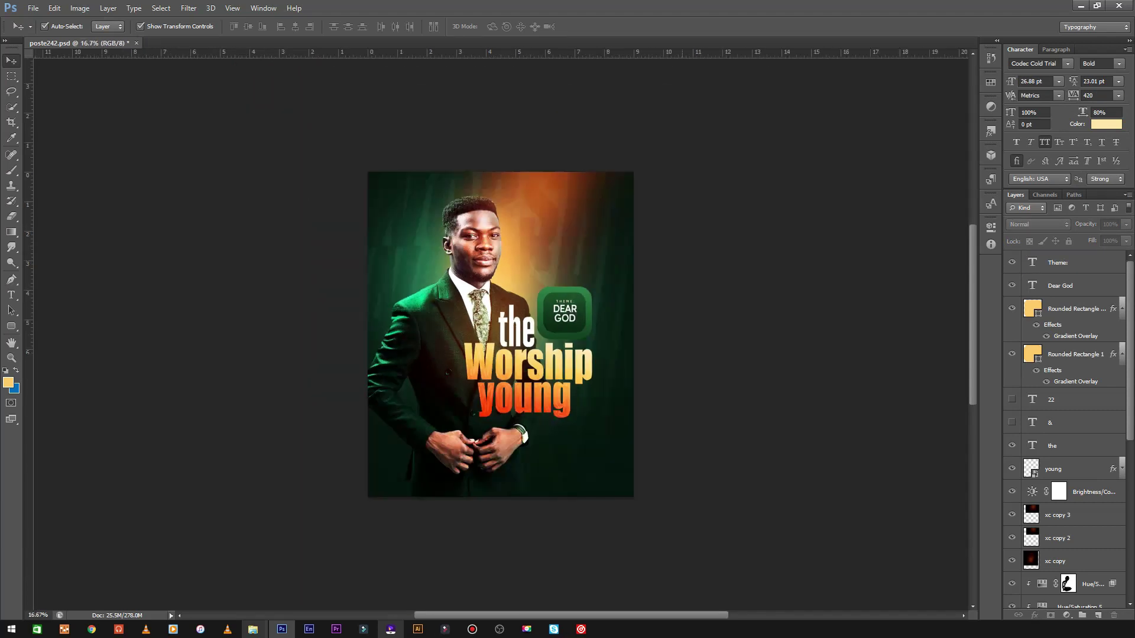
pyautogui.hotkey('ctrl', '+')
pyautogui.hotkey('ctrl', '+')
pyautogui.click(1060, 285)
pyautogui.keyDown('ctrl'); pyautogui.click(1058, 262); pyautogui.keyUp('ctrl')
pyautogui.moveTo(653, 265); pyautogui.dragTo(655, 264)
pyautogui.press('Return')
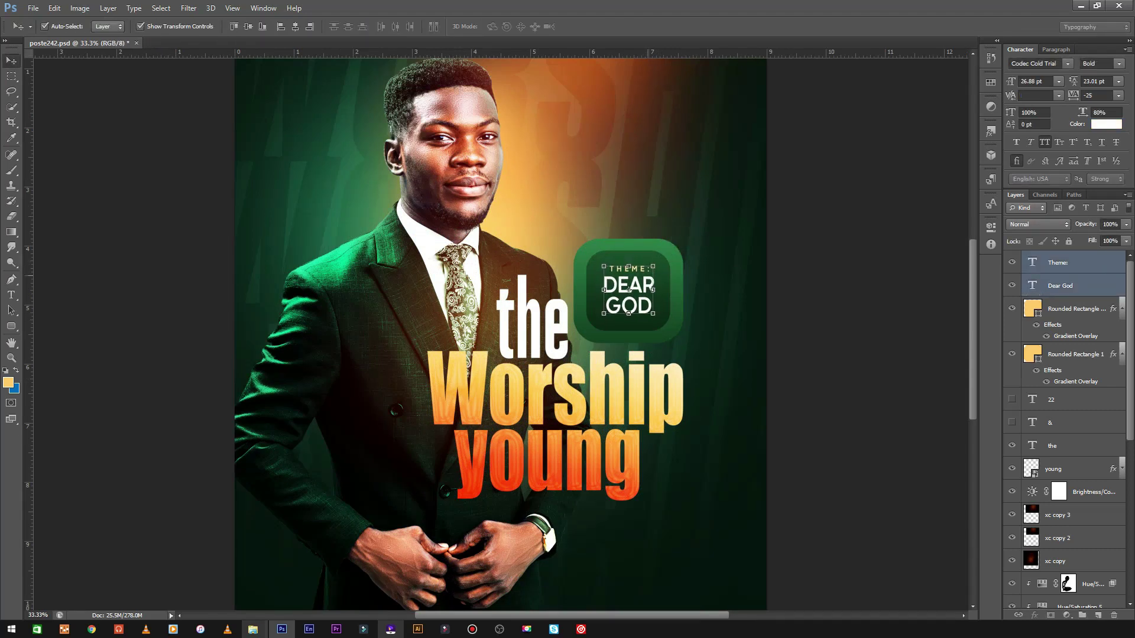
pyautogui.hotkey('ctrl', '-')
pyautogui.hotkey('ctrl', '-')
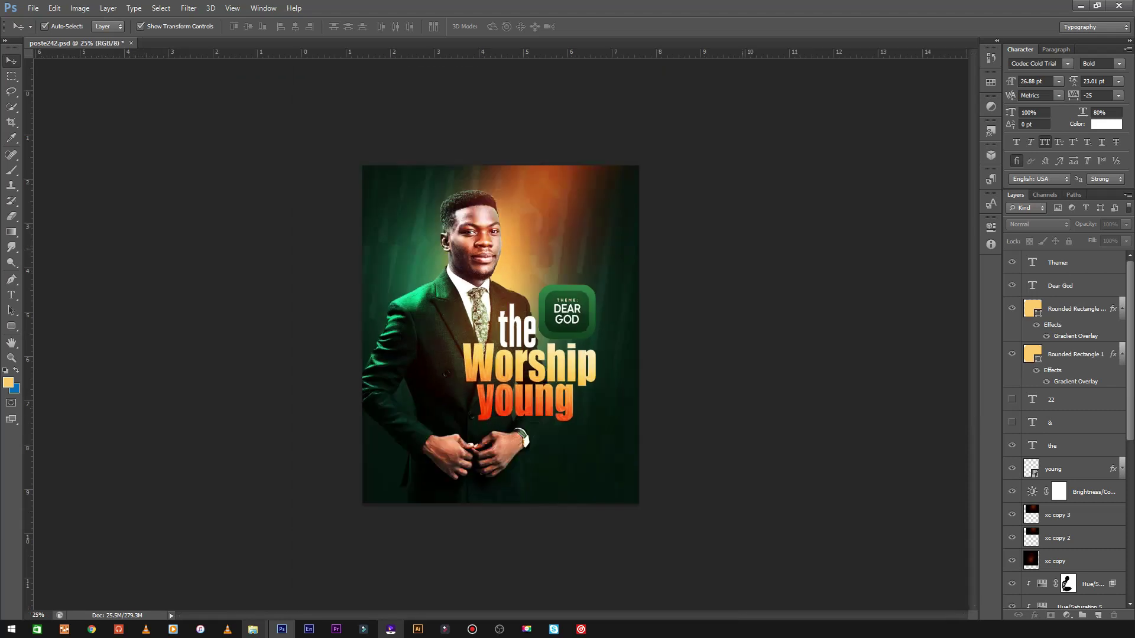
pyautogui.hotkey('ctrl', '+')
pyautogui.hotkey('ctrl', '+')
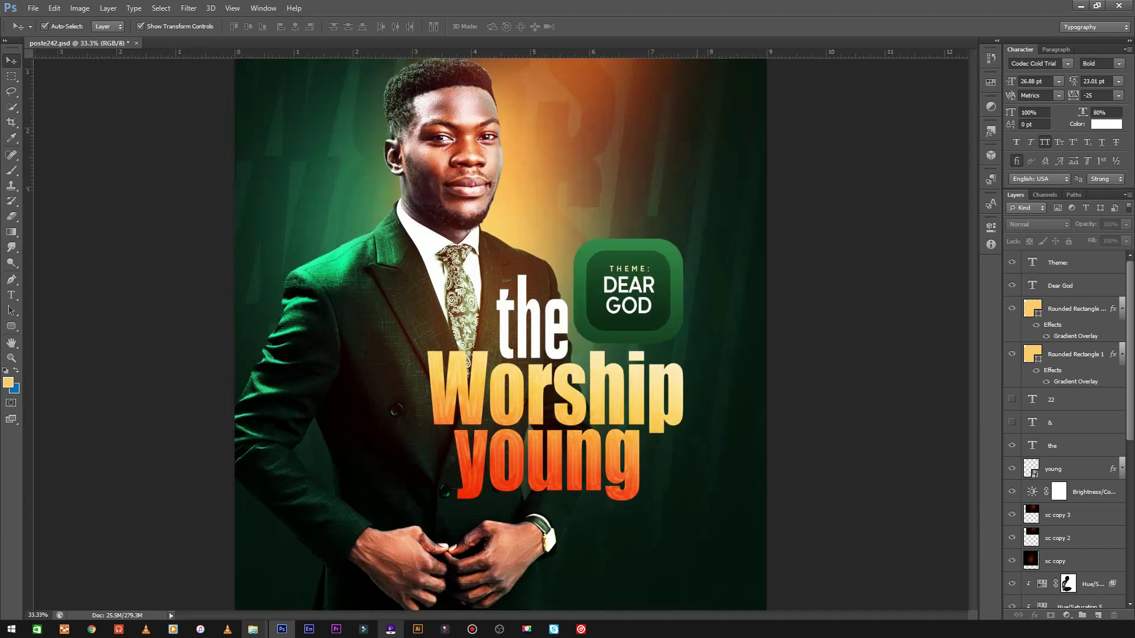
pyautogui.hotkey('ctrl', '+')
pyautogui.hotkey('ctrl', '+')
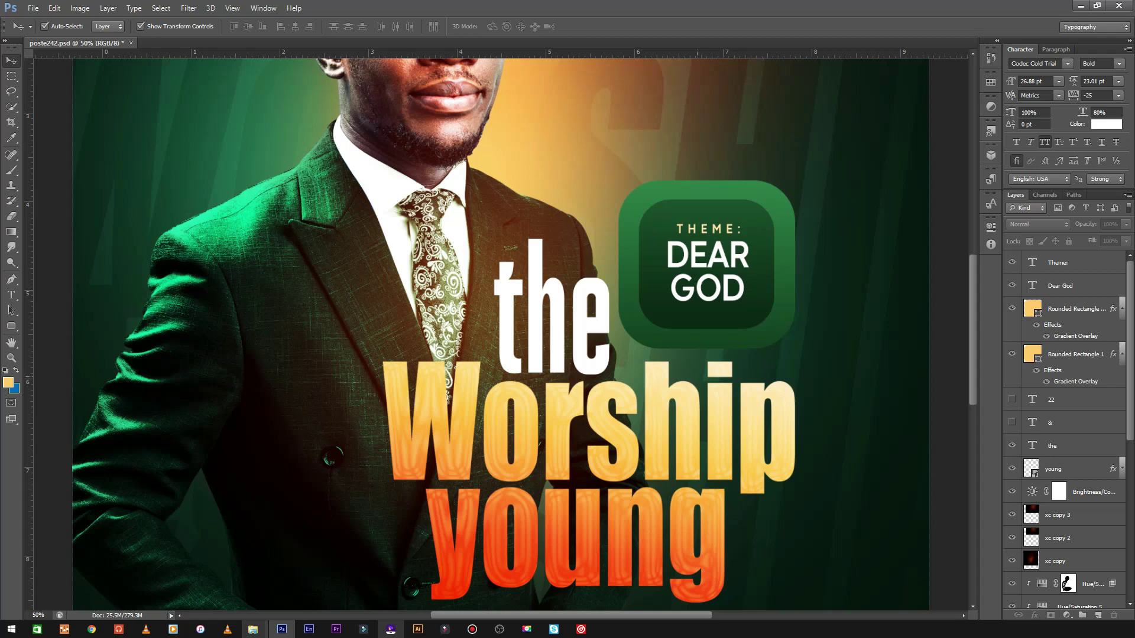
pyautogui.hotkey('ctrl', '+')
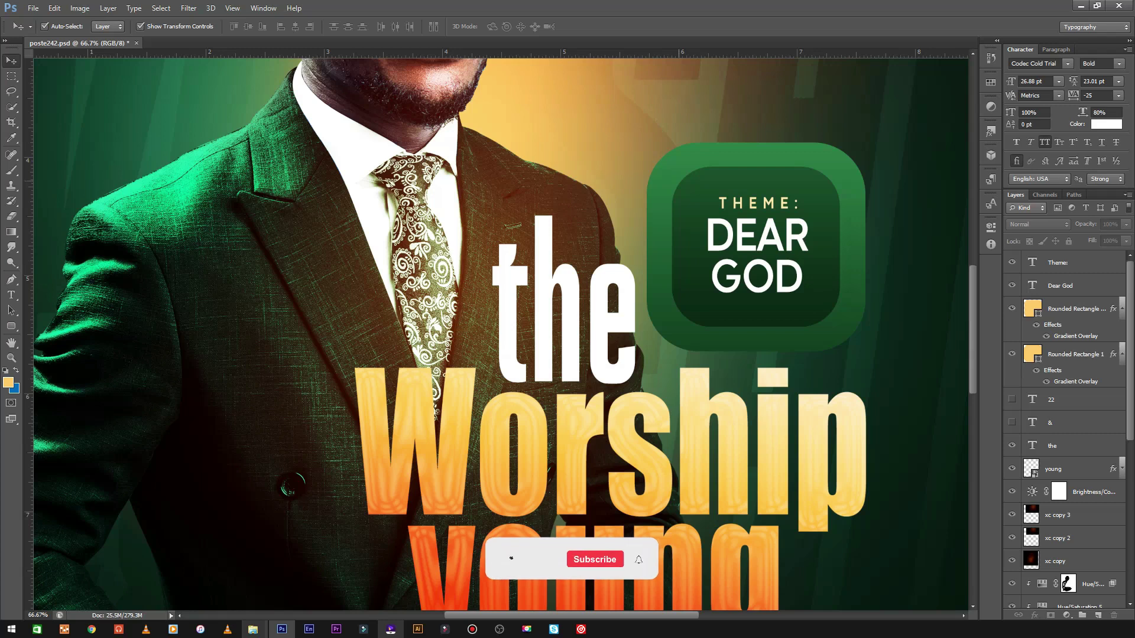
pyautogui.scroll(-5, 501, 334)
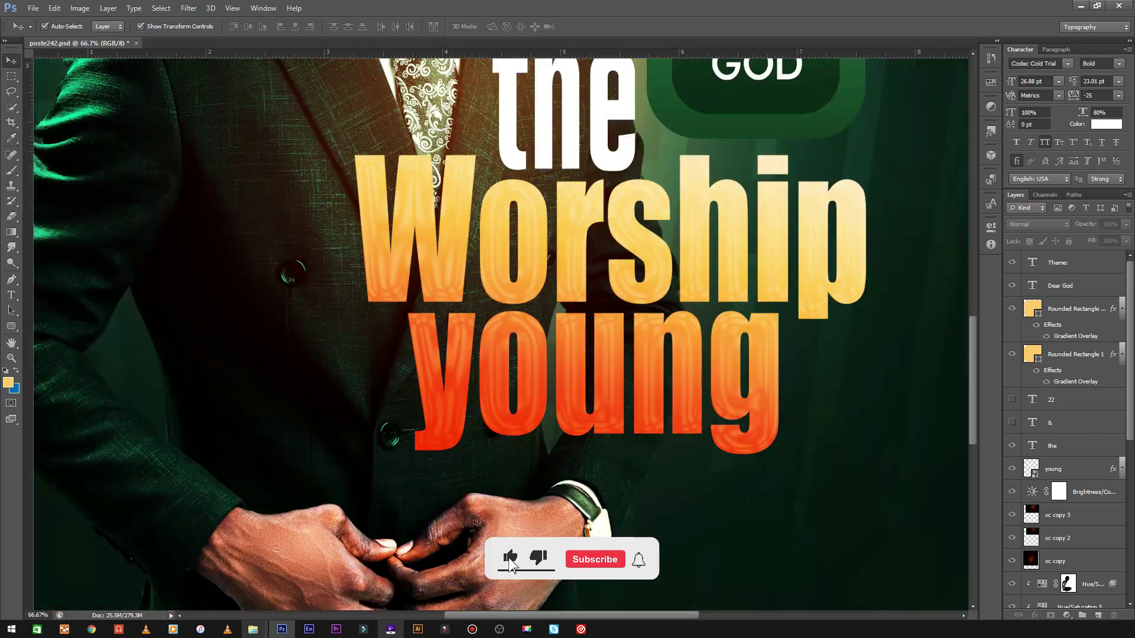
pyautogui.scroll(-1, 501, 334)
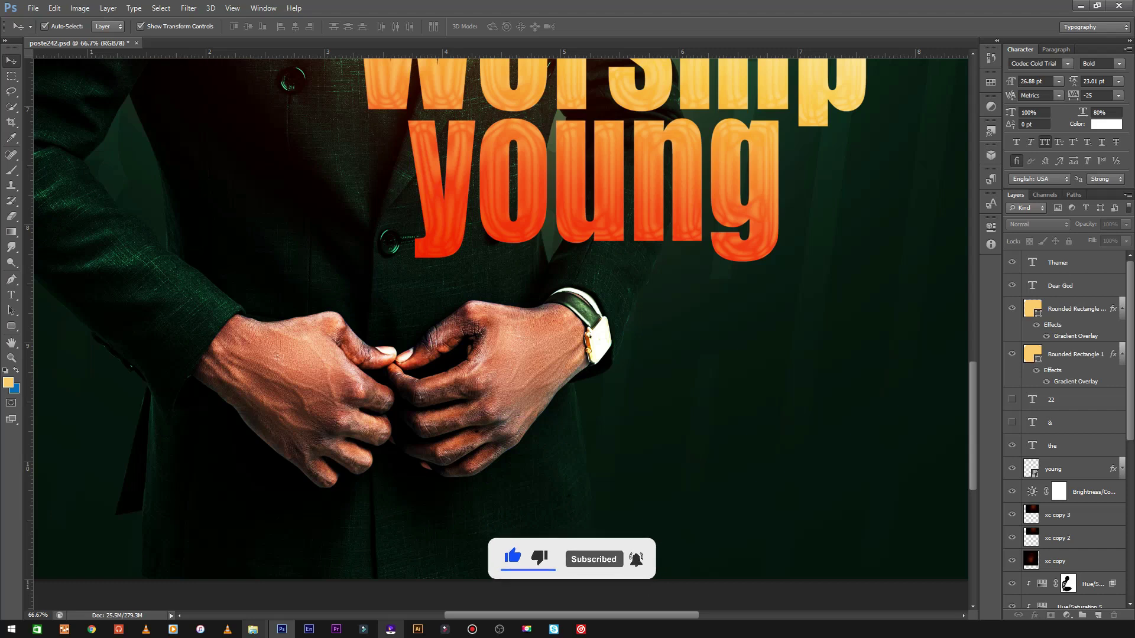
pyautogui.scroll(5, 555, 164)
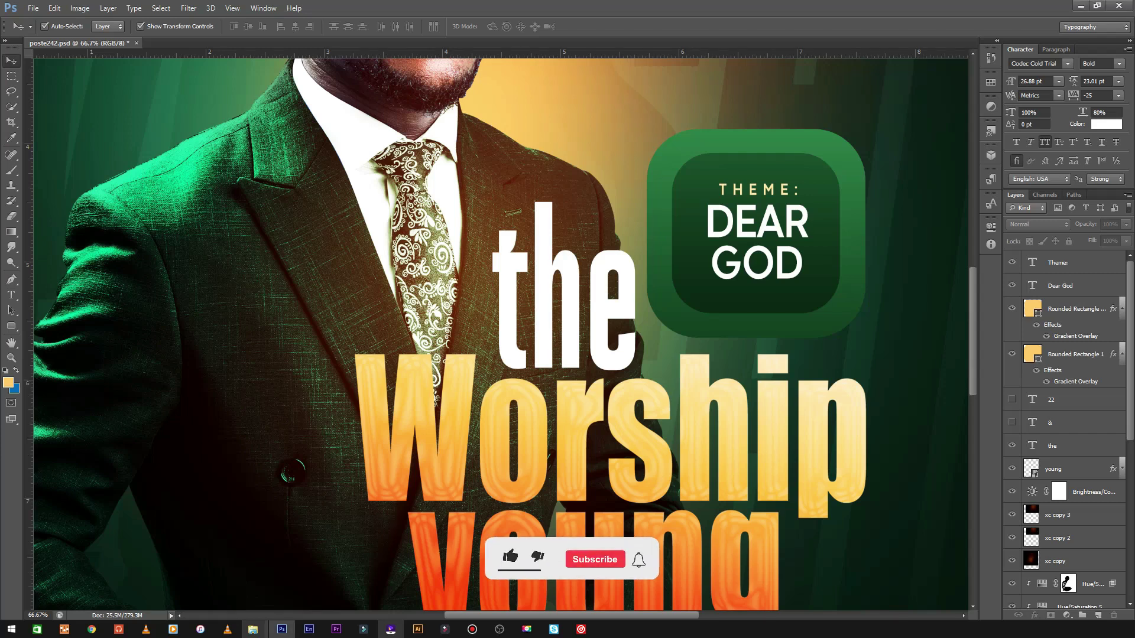
# Scroll up and down the poster to review the area beneath the title.
pyautogui.scroll(2, 497, 331)
pyautogui.scroll(2, 497, 332)
pyautogui.scroll(2, 497, 331)
pyautogui.scroll(2, 497, 331)
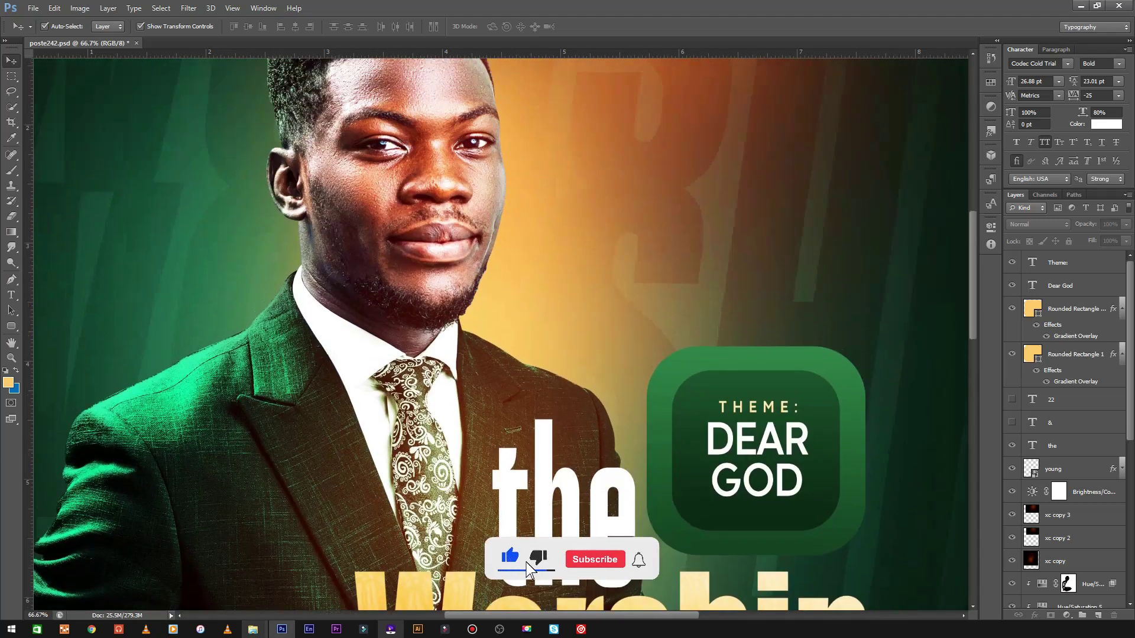
pyautogui.scroll(2, 496, 331)
pyautogui.scroll(2, 497, 331)
pyautogui.scroll(1, 497, 331)
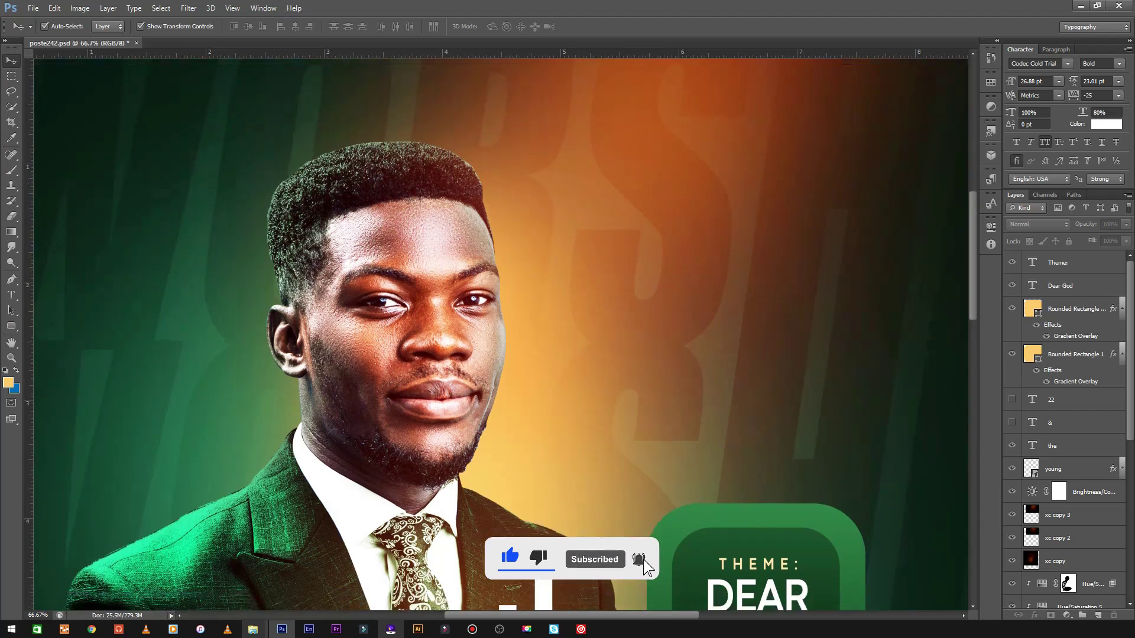
pyautogui.scroll(-2, 497, 331)
pyautogui.scroll(-3, 496, 331)
pyautogui.scroll(-2, 497, 331)
pyautogui.scroll(-3, 497, 331)
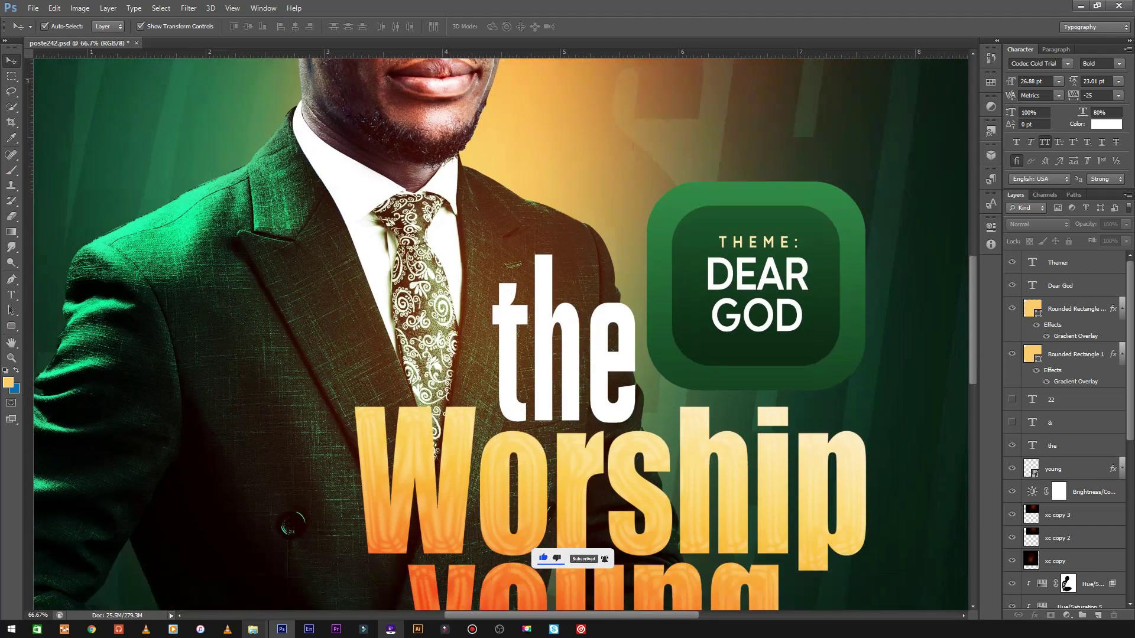
pyautogui.scroll(-2, 496, 331)
pyautogui.scroll(-2, 497, 331)
pyautogui.scroll(-2, 497, 331)
pyautogui.scroll(-2, 496, 331)
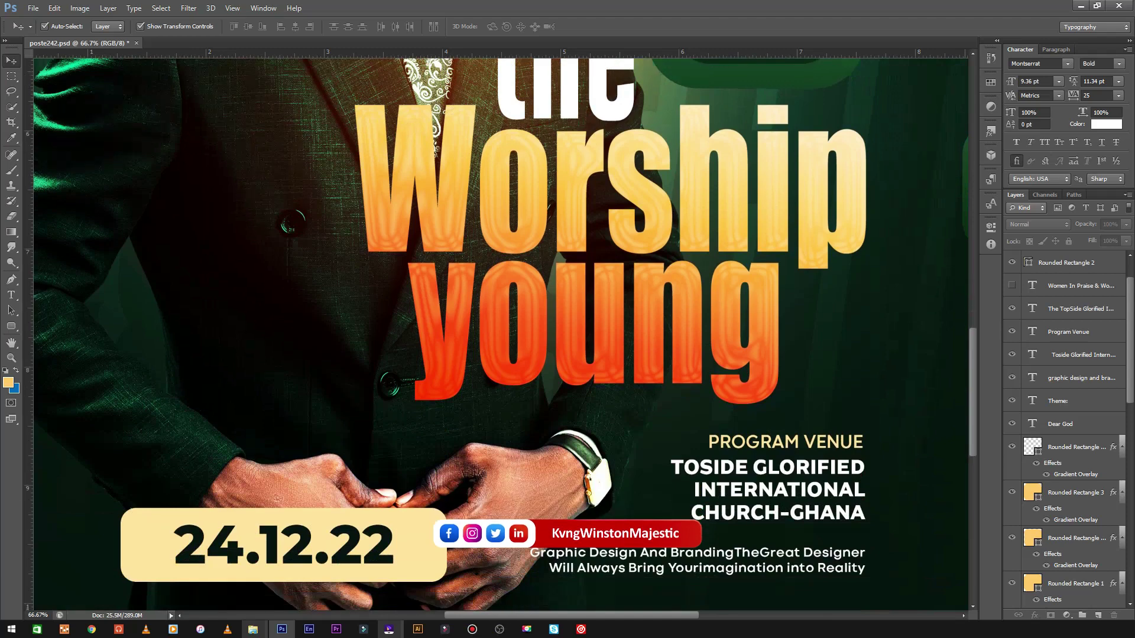
pyautogui.scroll(-1, 497, 331)
pyautogui.scroll(1, 497, 331)
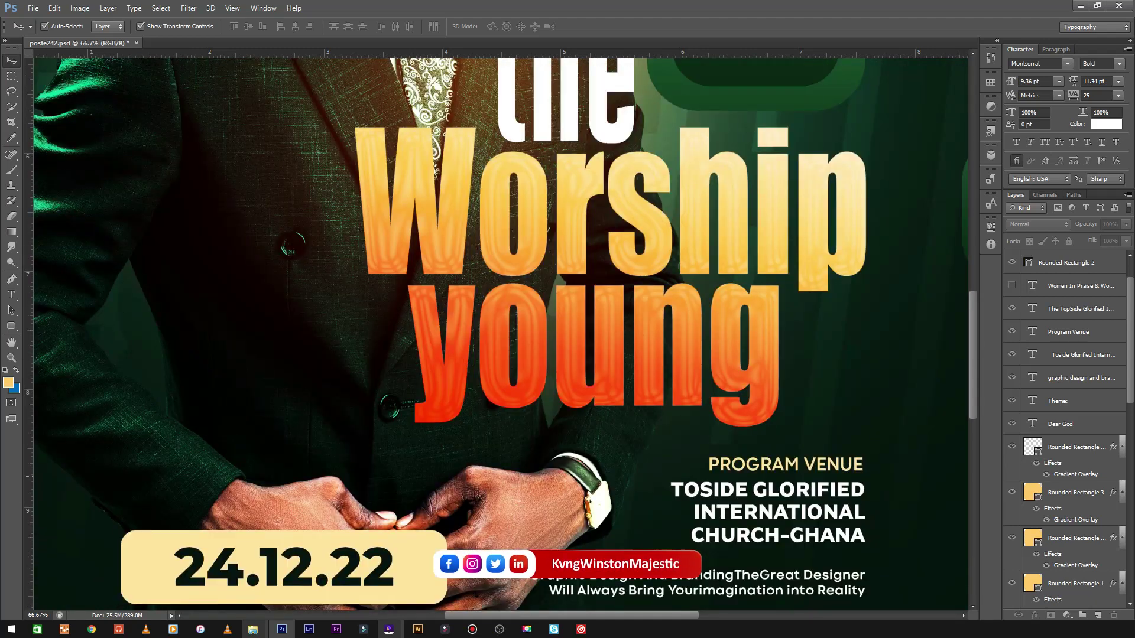
pyautogui.scroll(5, 496, 331)
pyautogui.scroll(4, 496, 331)
pyautogui.scroll(2, 497, 331)
pyautogui.scroll(3, 496, 331)
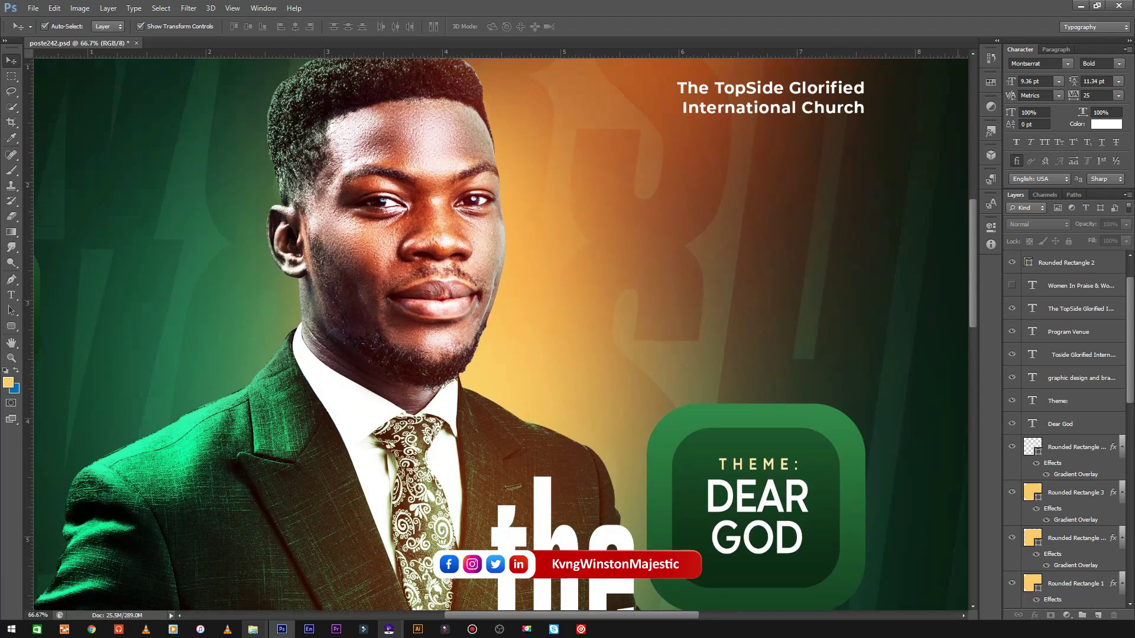
pyautogui.hotkey('ctrl', '-')
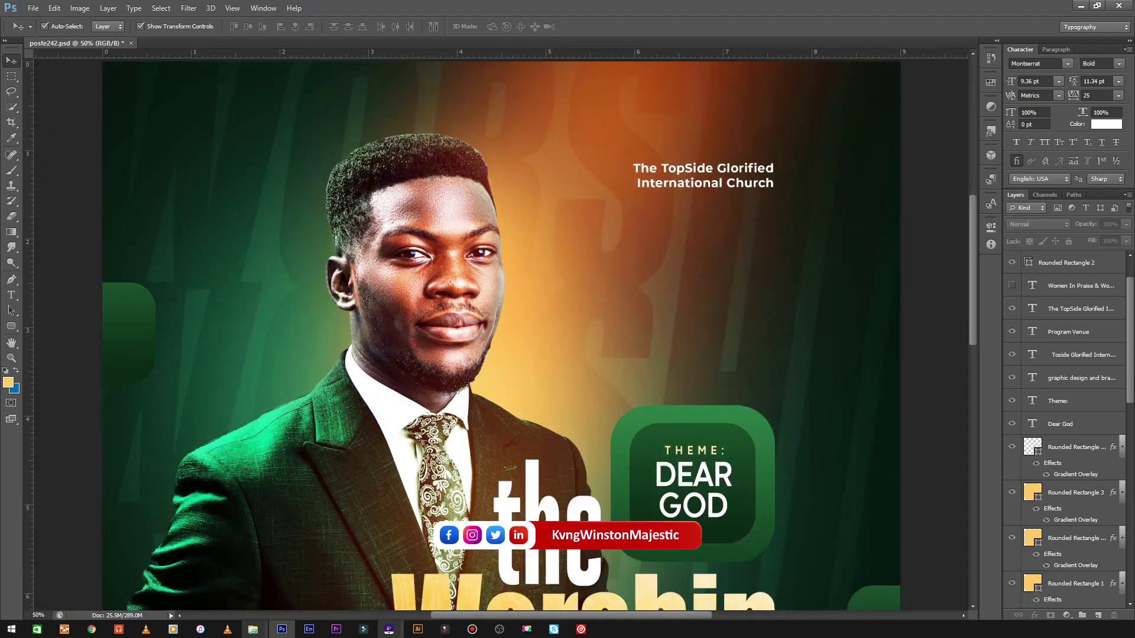
pyautogui.scroll(-2, 502, 334)
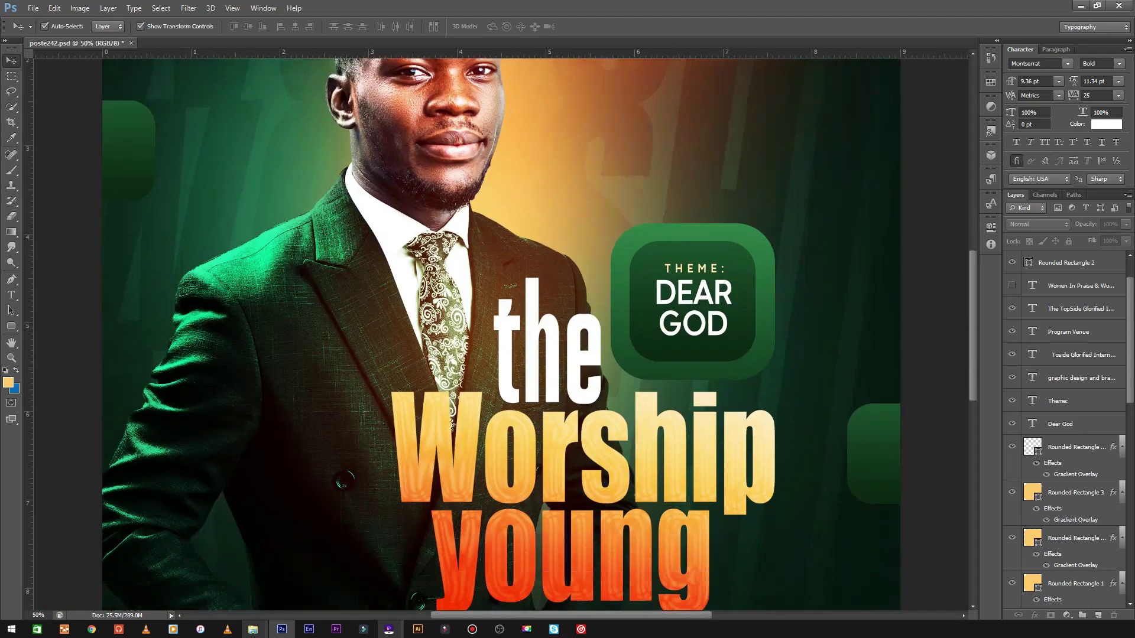
pyautogui.scroll(-2, 502, 334)
pyautogui.scroll(-1, 501, 334)
pyautogui.scroll(-3, 502, 334)
pyautogui.scroll(-2, 501, 334)
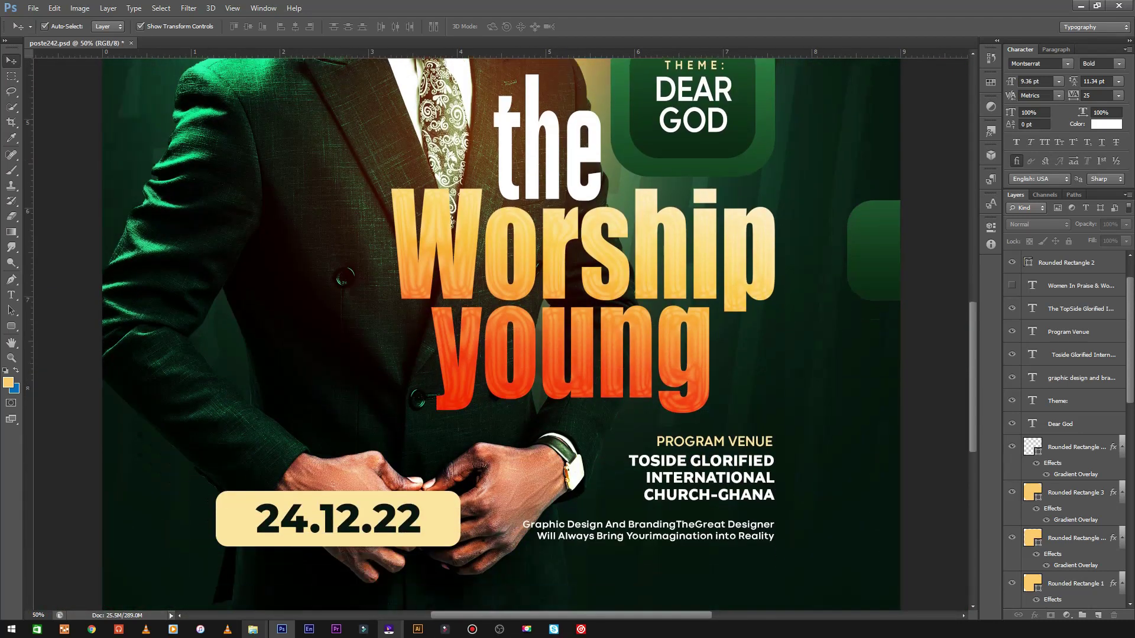
pyautogui.scroll(-1, 502, 334)
pyautogui.scroll(-1, 501, 334)
pyautogui.scroll(3, 501, 334)
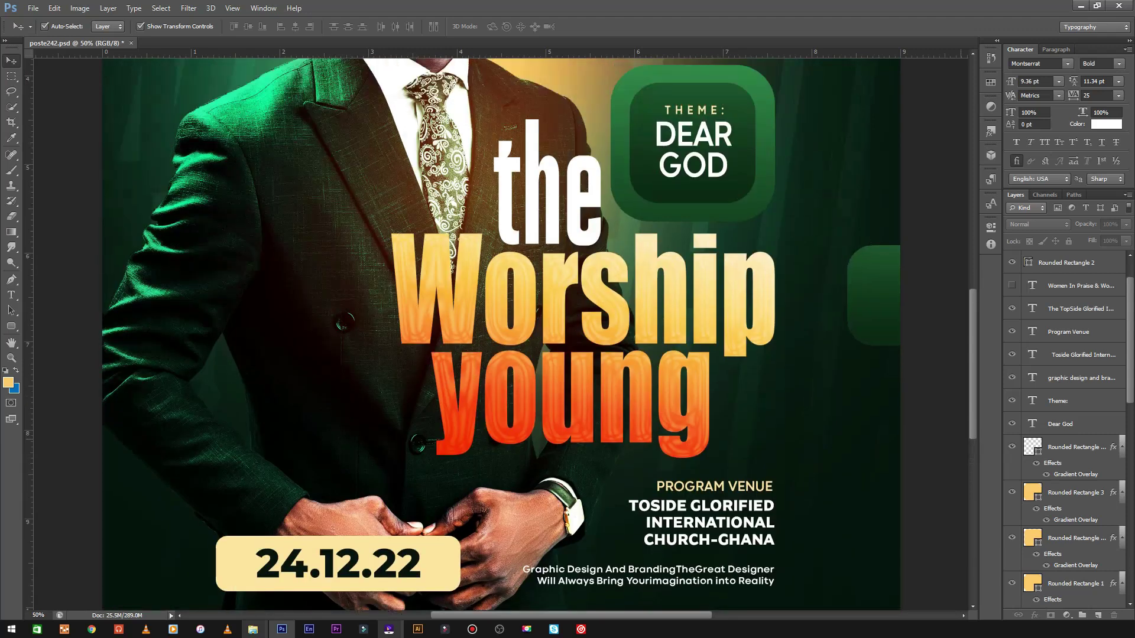
pyautogui.scroll(2, 501, 334)
pyautogui.scroll(2, 501, 334)
pyautogui.scroll(3, 501, 334)
pyautogui.scroll(2, 501, 334)
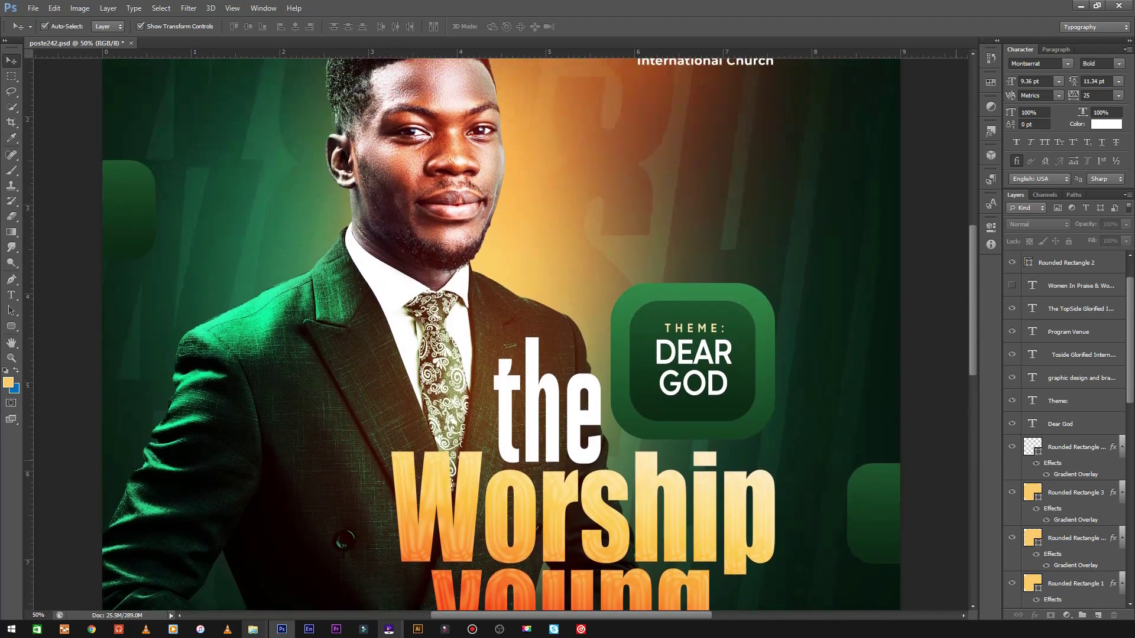
pyautogui.scroll(2, 501, 334)
pyautogui.scroll(1, 501, 334)
pyautogui.scroll(1, 502, 334)
pyautogui.scroll(1, 501, 334)
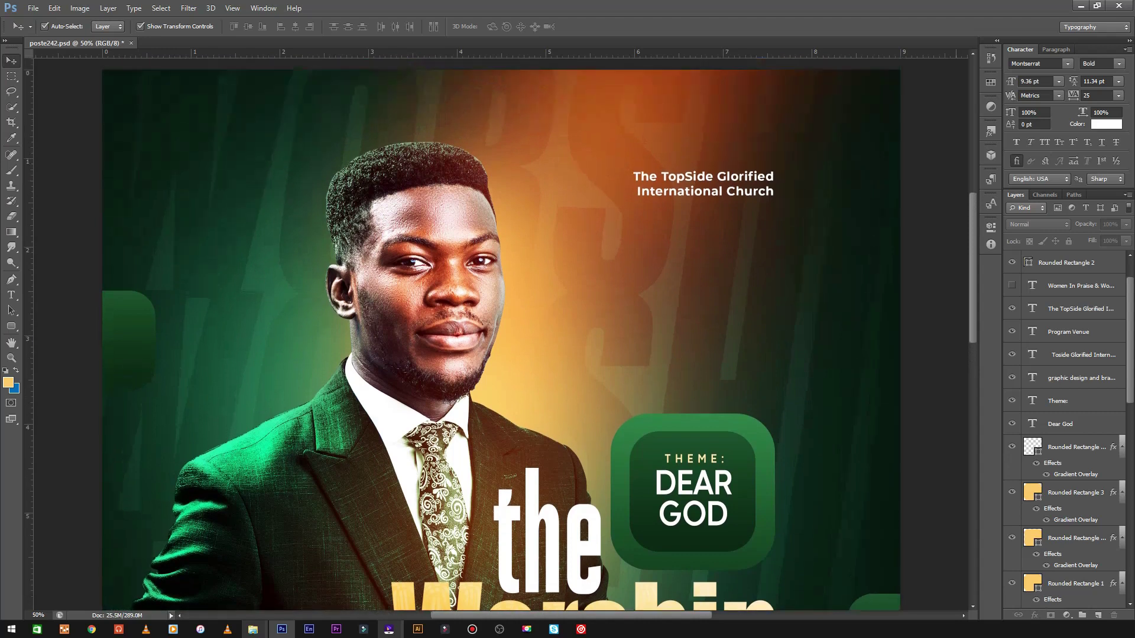
pyautogui.scroll(-1, 501, 334)
pyautogui.scroll(-1, 501, 334)
pyautogui.scroll(-3, 501, 334)
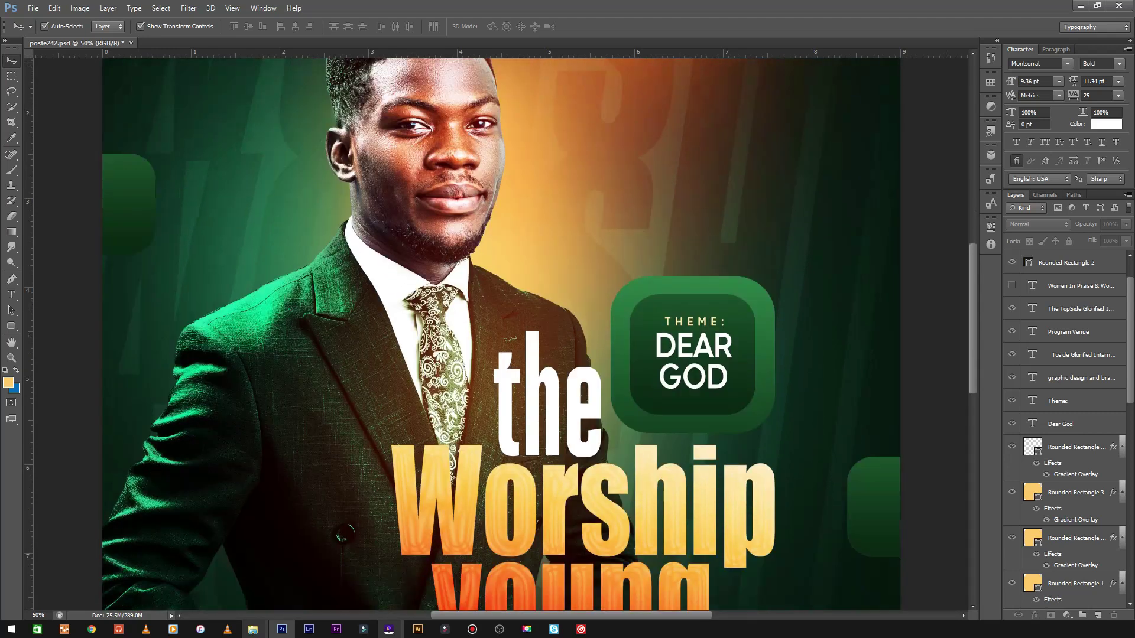
pyautogui.scroll(-1, 501, 334)
pyautogui.scroll(-1, 501, 334)
pyautogui.scroll(-4, 501, 334)
pyautogui.scroll(-3, 501, 334)
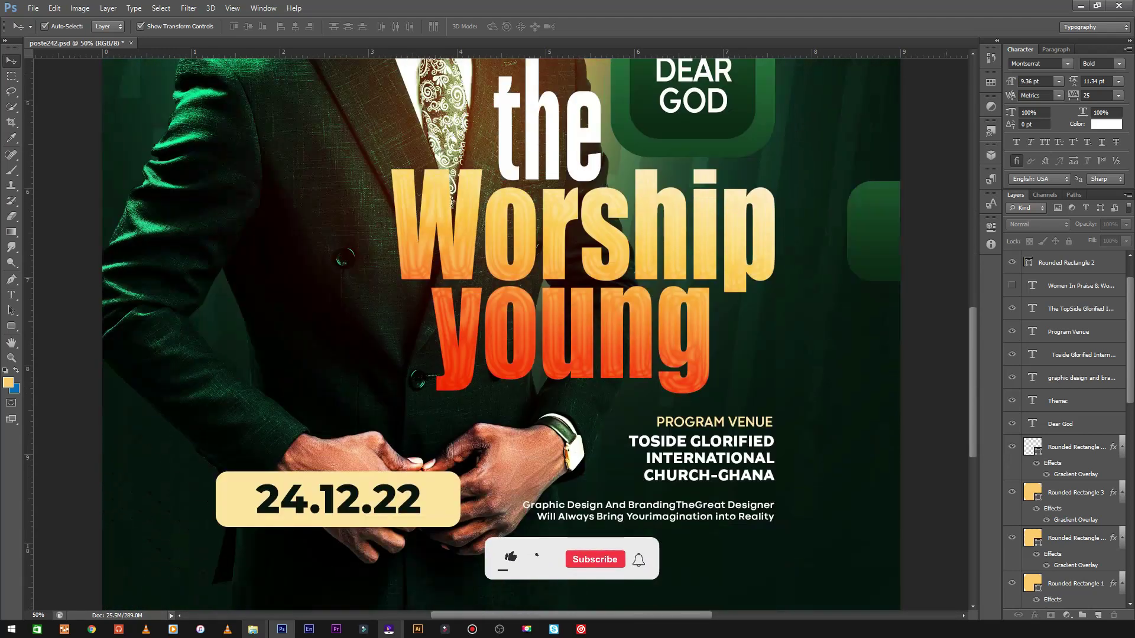
pyautogui.hotkey('ctrl', '-')
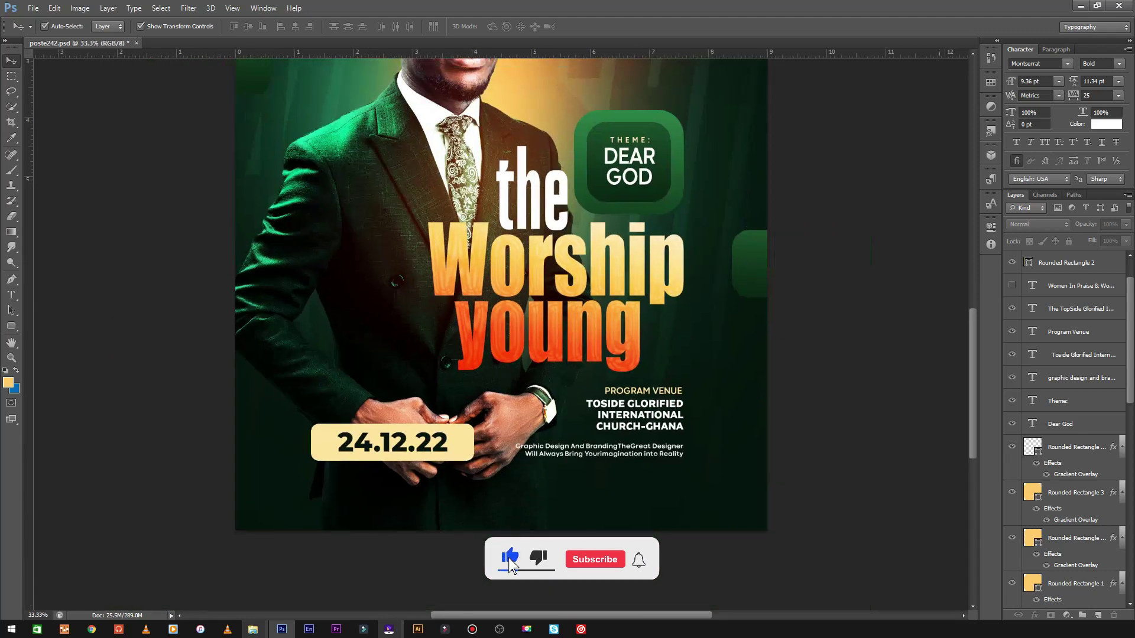
pyautogui.scroll(5, 502, 334)
pyautogui.scroll(2, 502, 334)
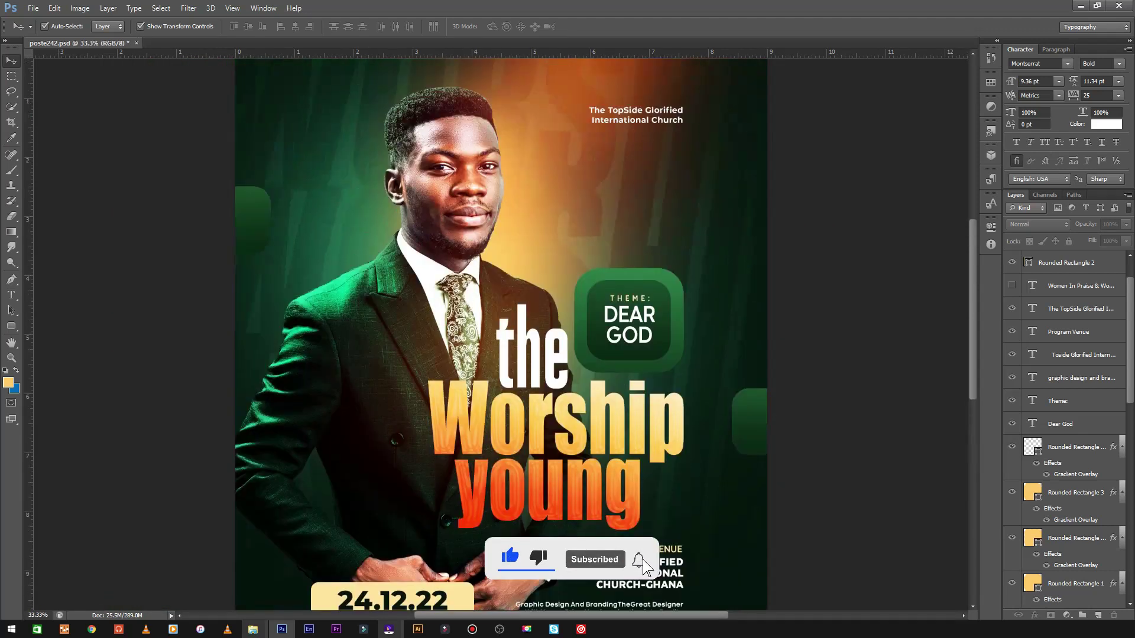
pyautogui.scroll(-2, 501, 334)
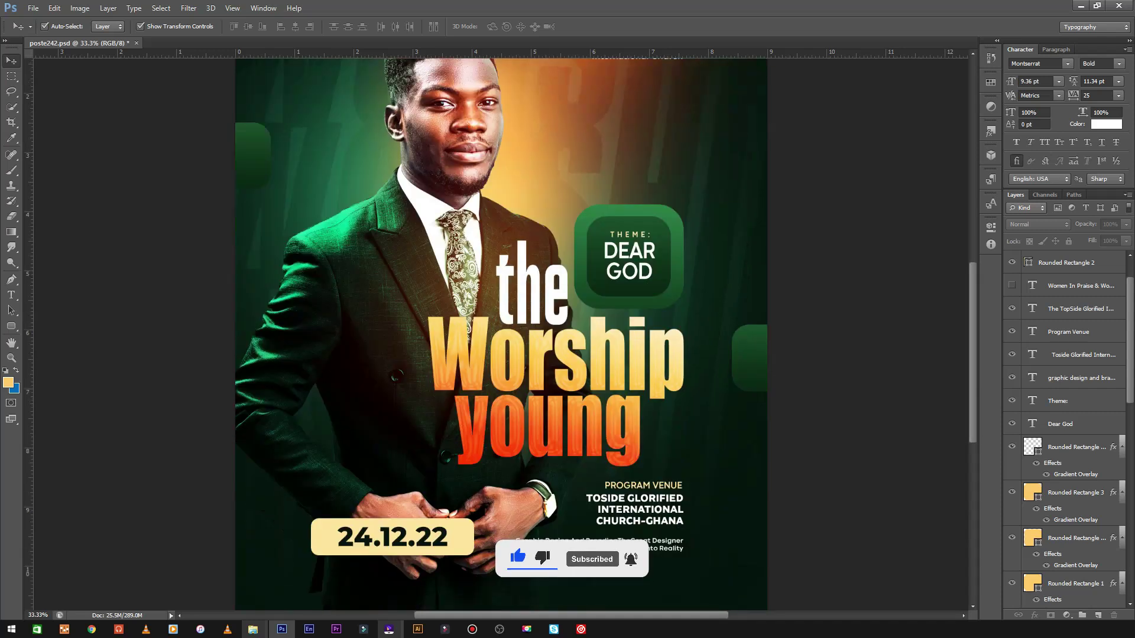
pyautogui.scroll(-4, 502, 334)
pyautogui.scroll(2, 501, 334)
pyautogui.scroll(4, 501, 334)
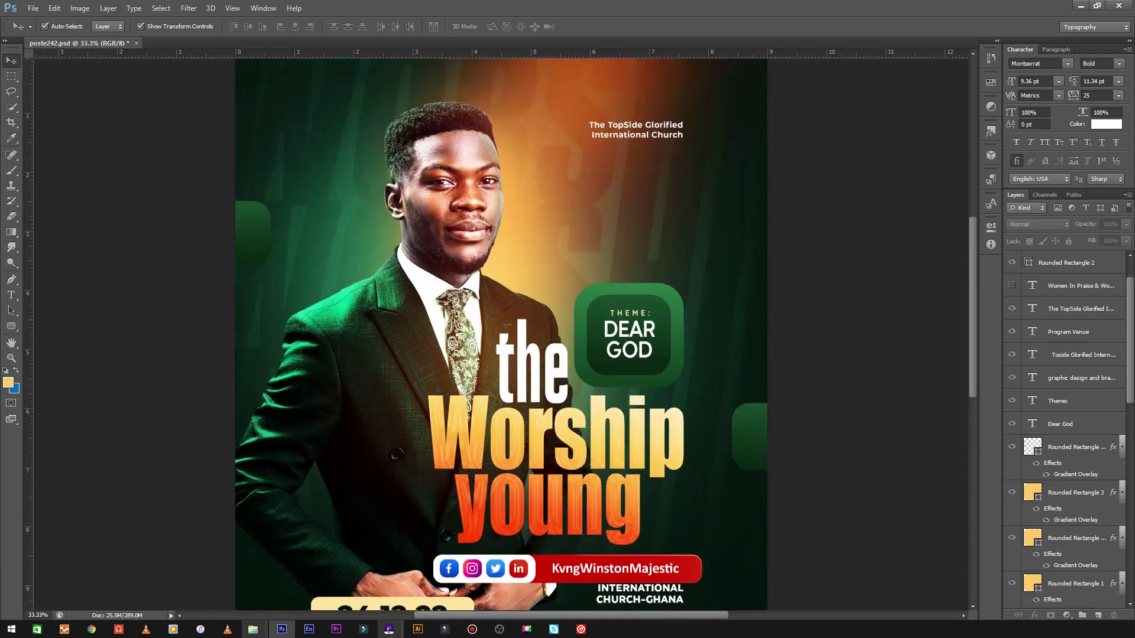
pyautogui.scroll(-1, 501, 335)
pyautogui.scroll(-3, 502, 334)
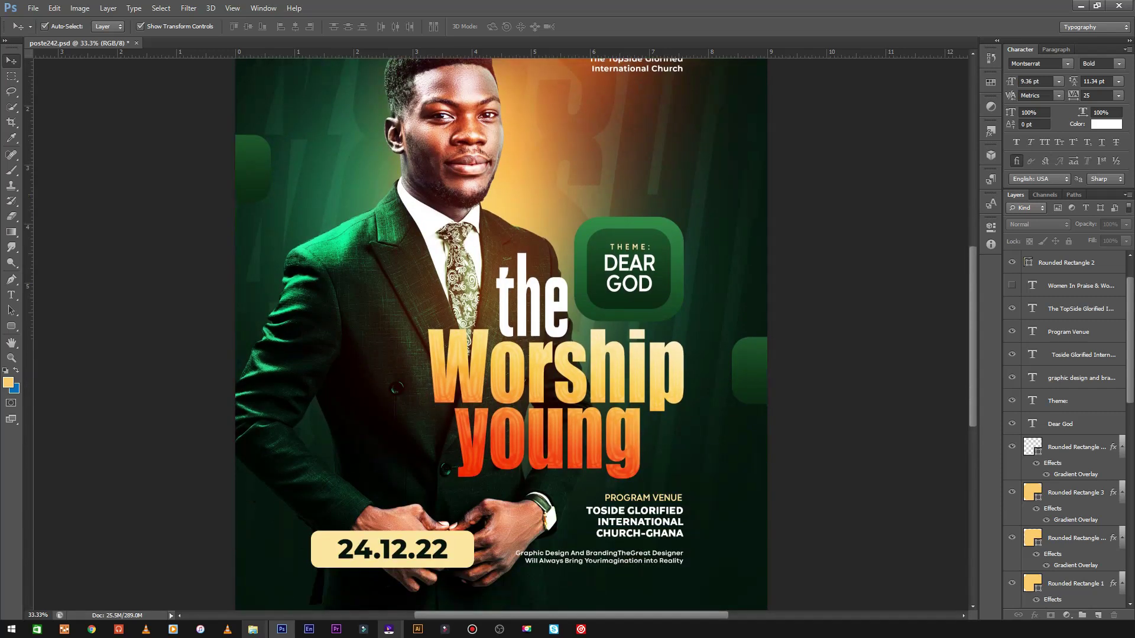